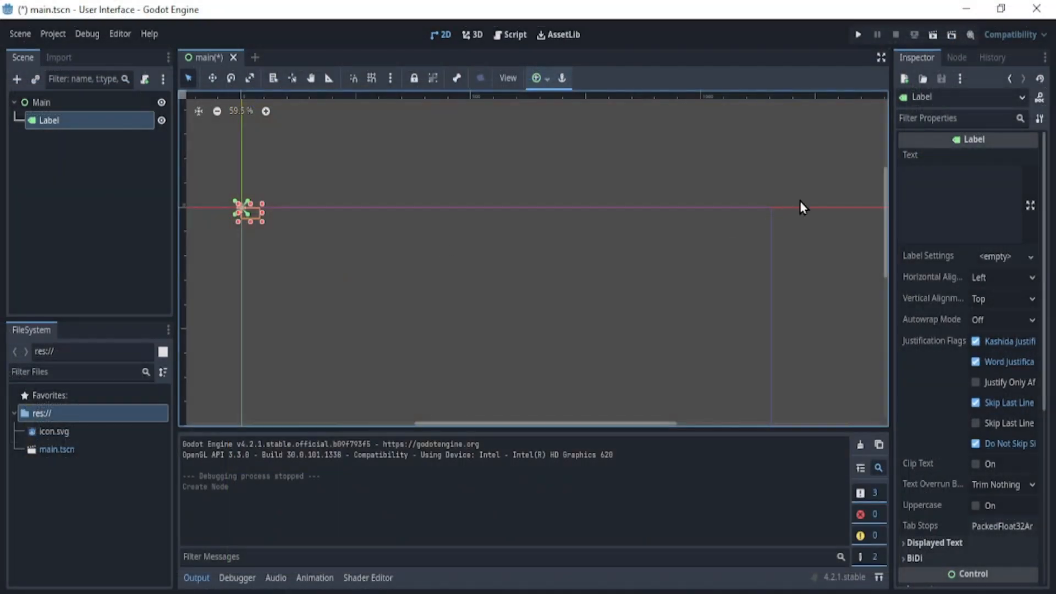
Set the label's text to "Hello there :)", run the project to preview it and stop the run
click(973, 199)
text(Hello there :)
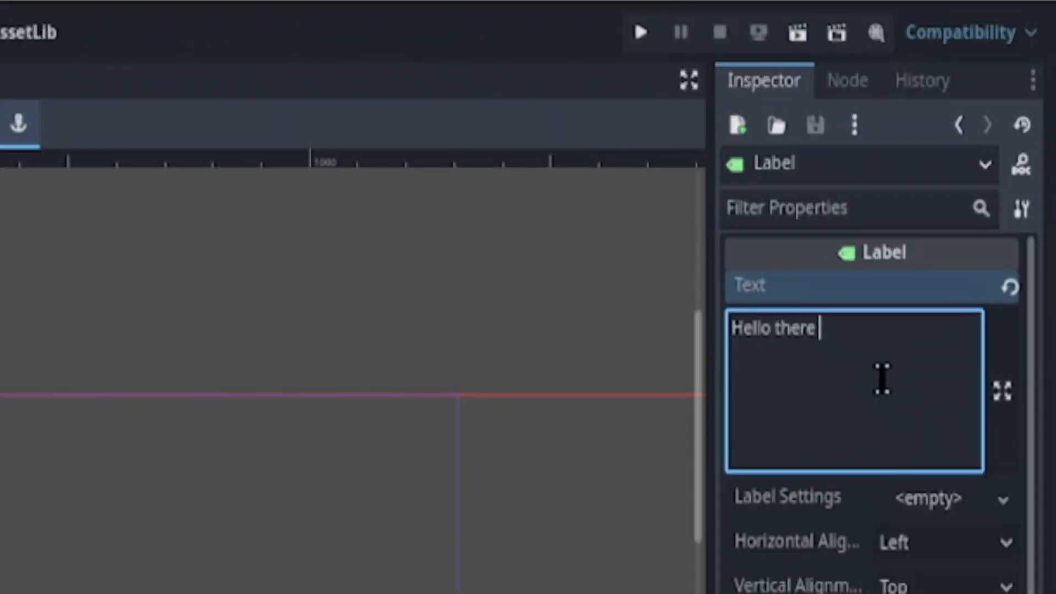
key(F5)
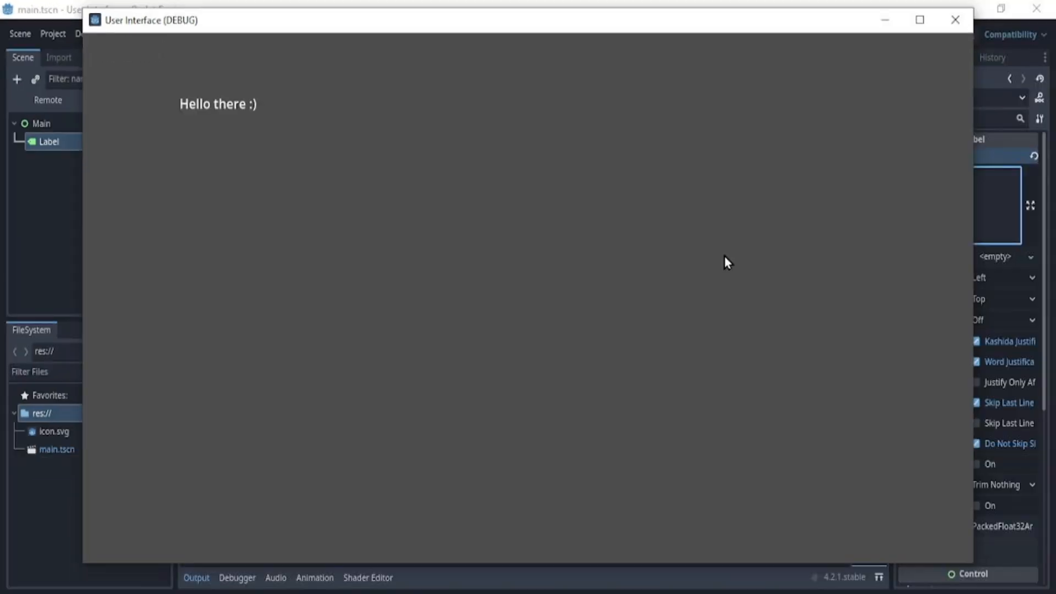
key(F8)
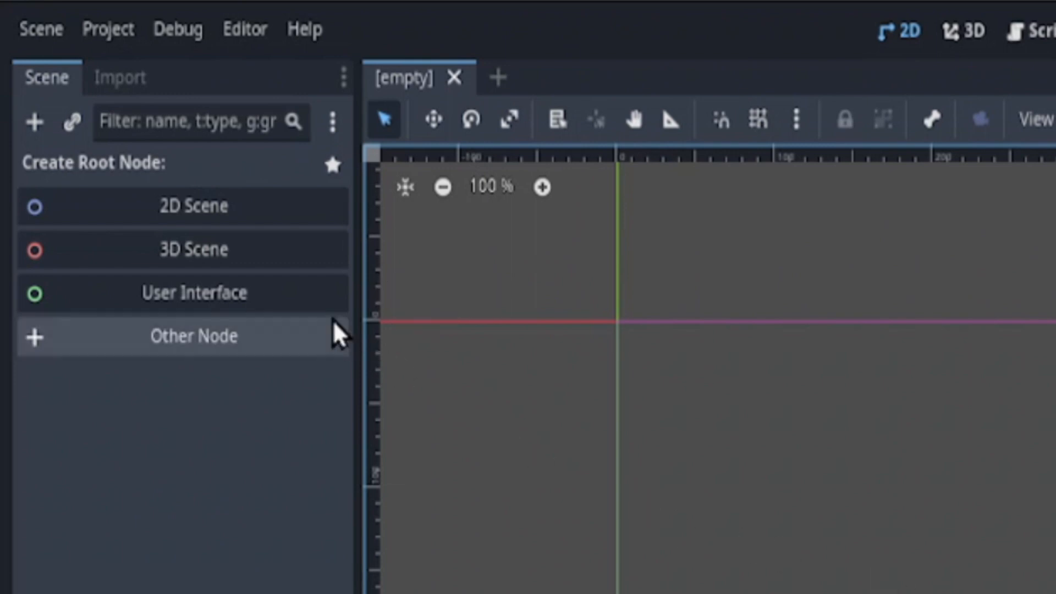
Create a User Interface root node for the empty scene
click(313, 293)
scroll(718, 378, down, 13)
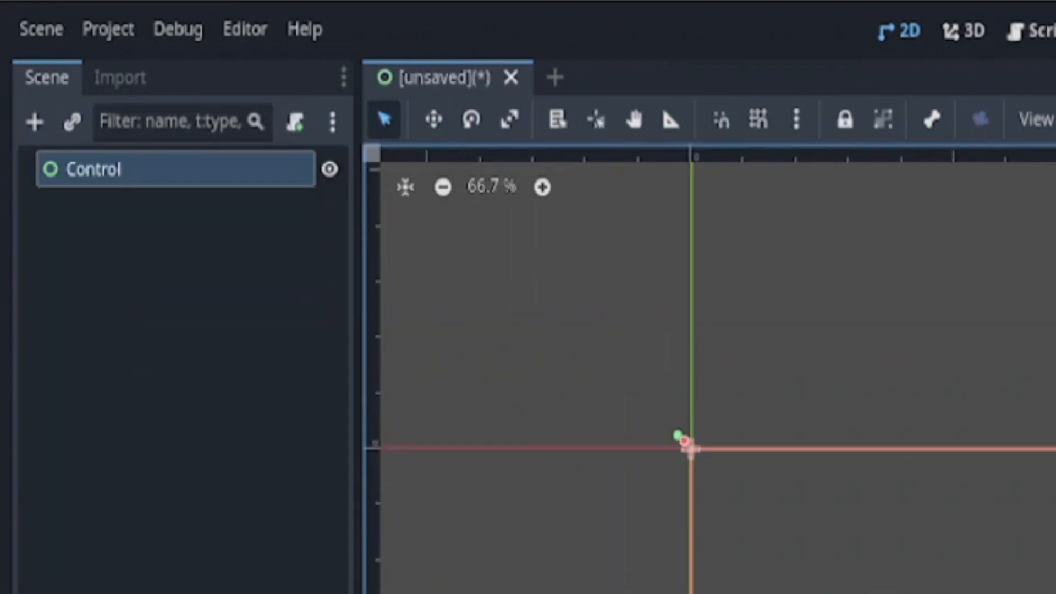
scroll(718, 378, up, 5)
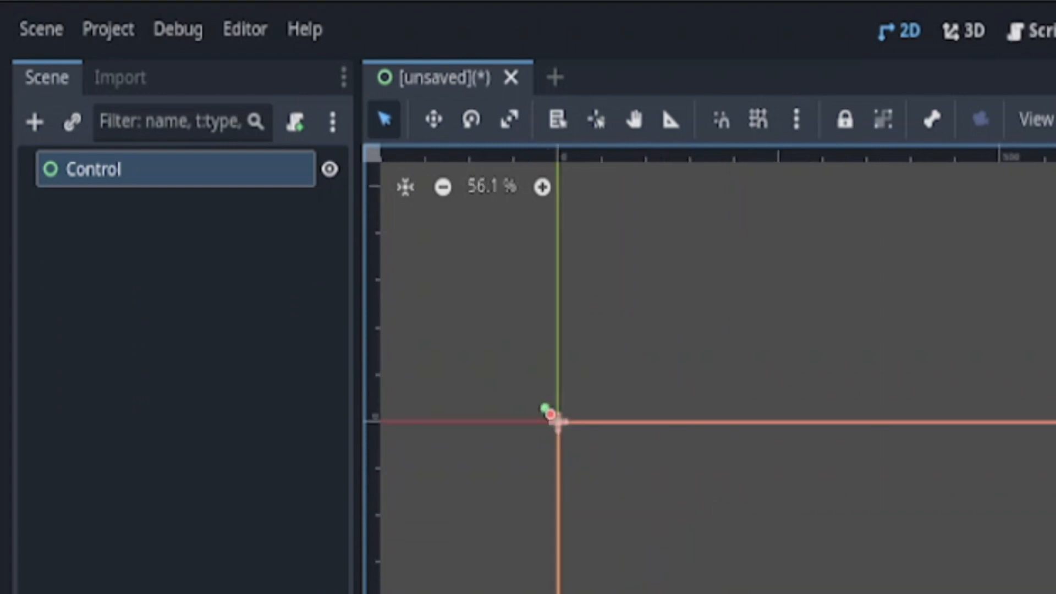
scroll(718, 378, down, 1)
Look through the node types under Control in the node creation list, and close it without adding a node
key(ctrl+a)
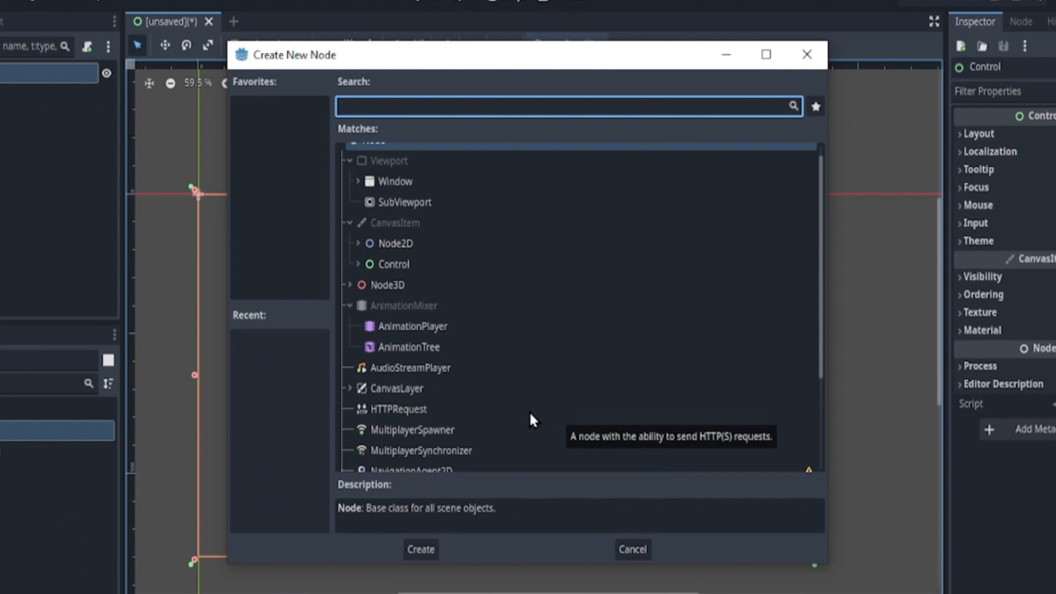
click(359, 265)
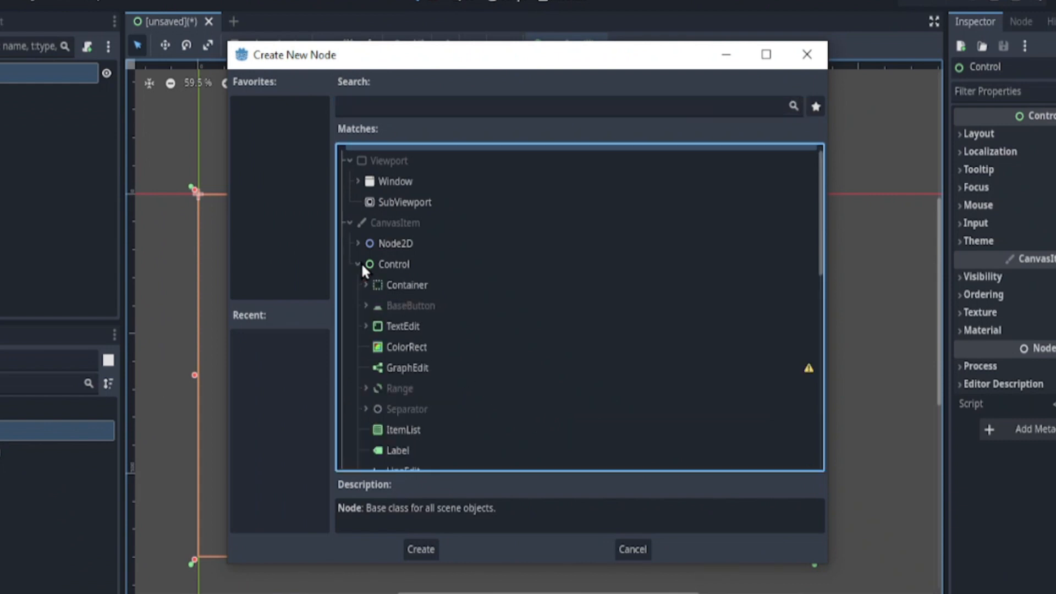
scroll(449, 379, down, 4)
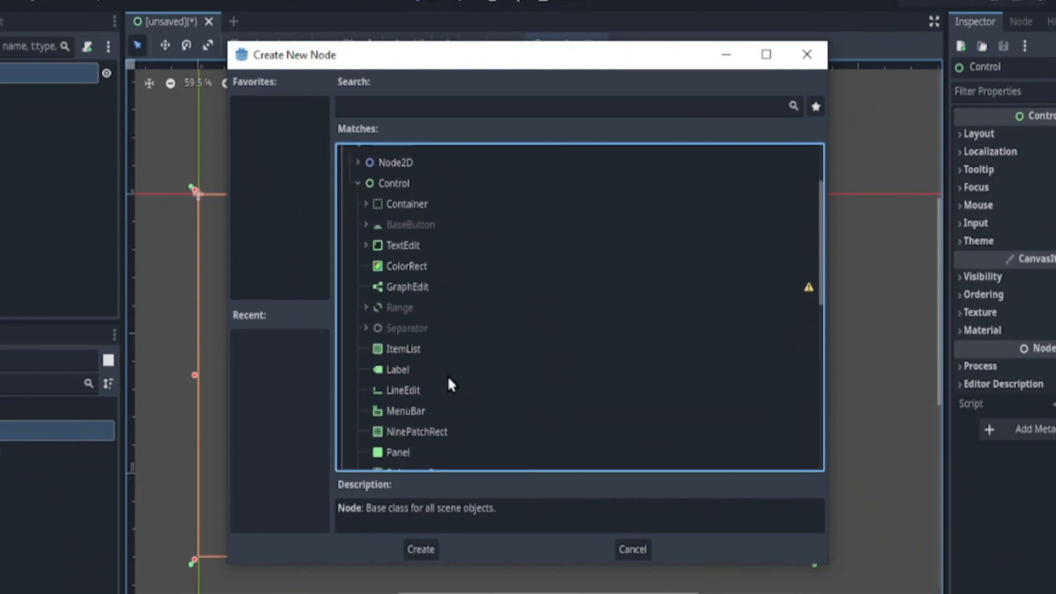
scroll(448, 379, down, 1)
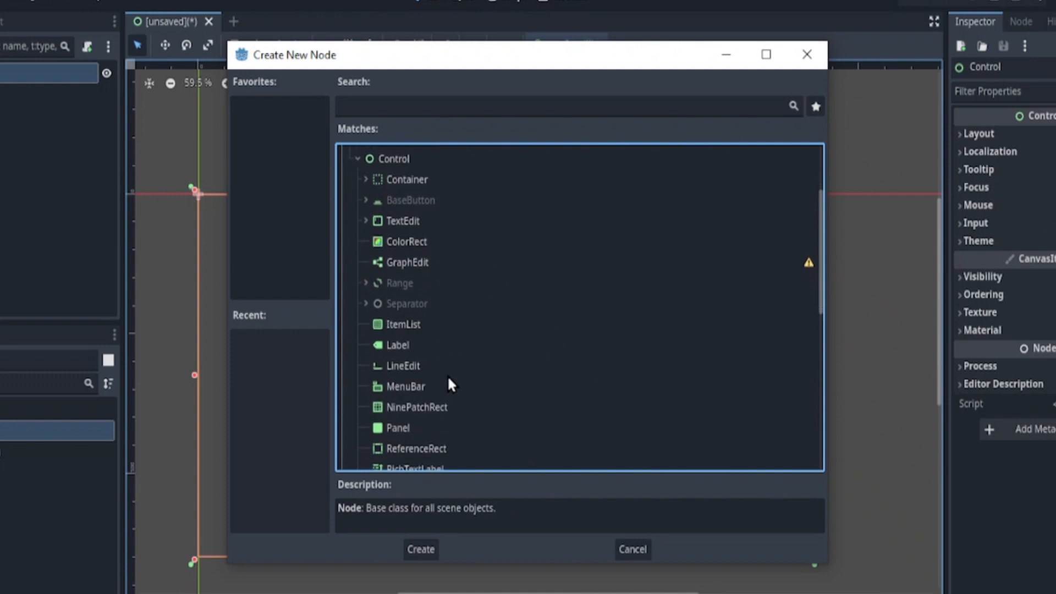
scroll(447, 377, down, 2)
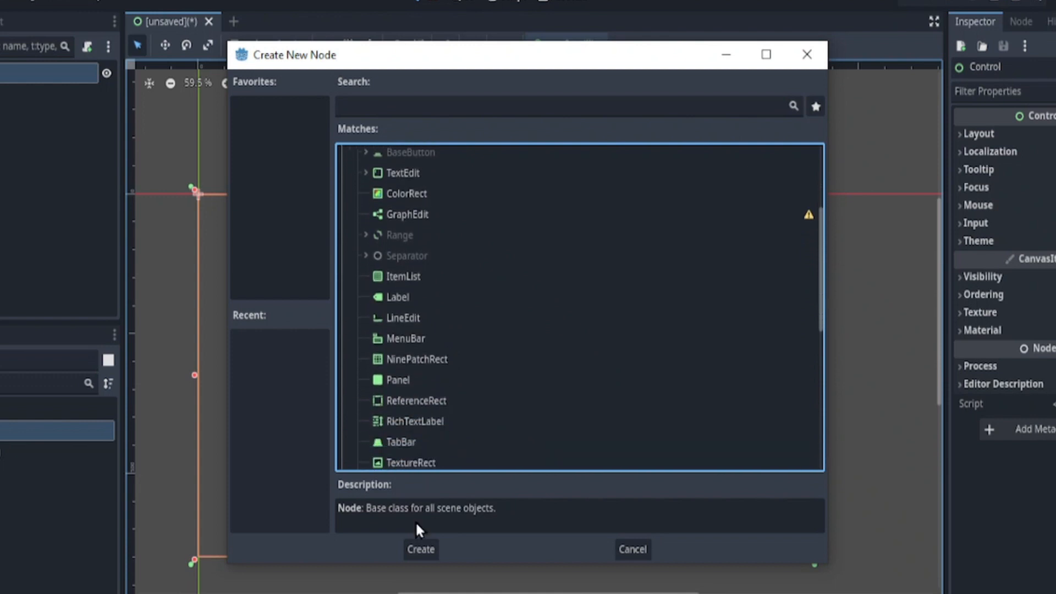
click(632, 548)
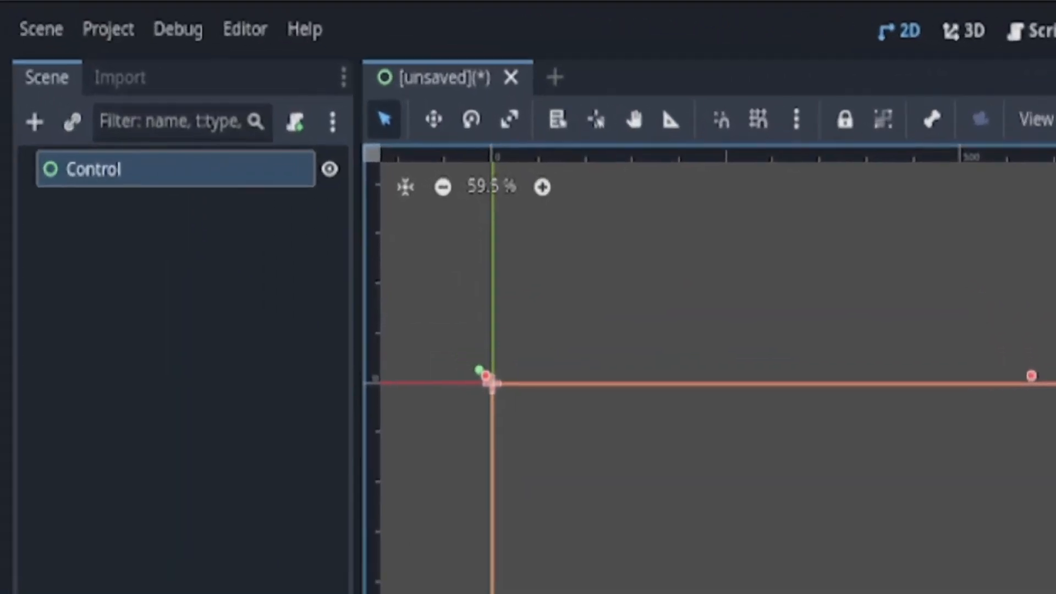
Rename the root Control node to Main
double_click(215, 177)
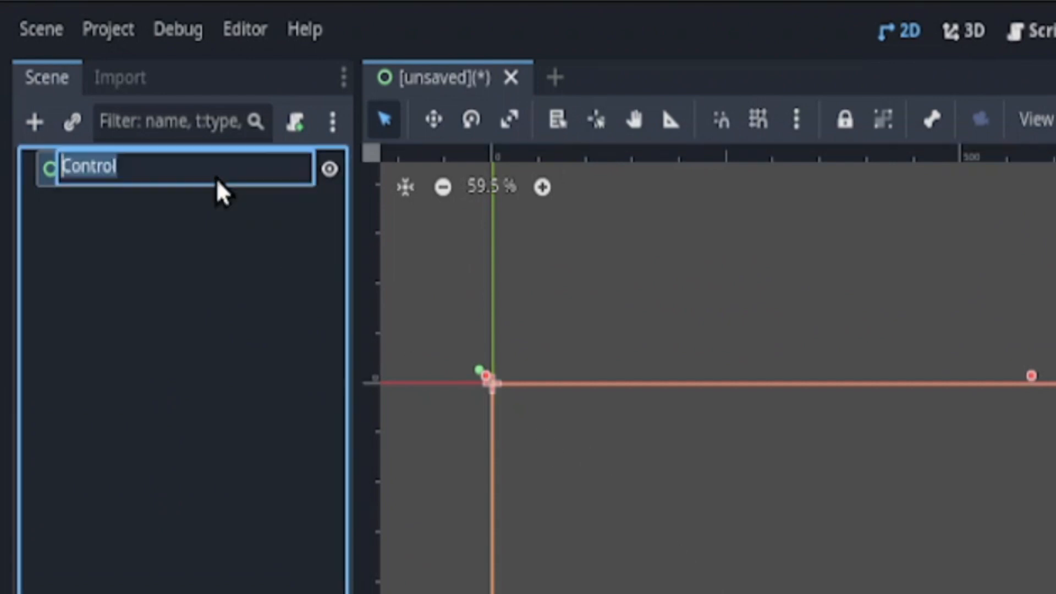
text(Main)
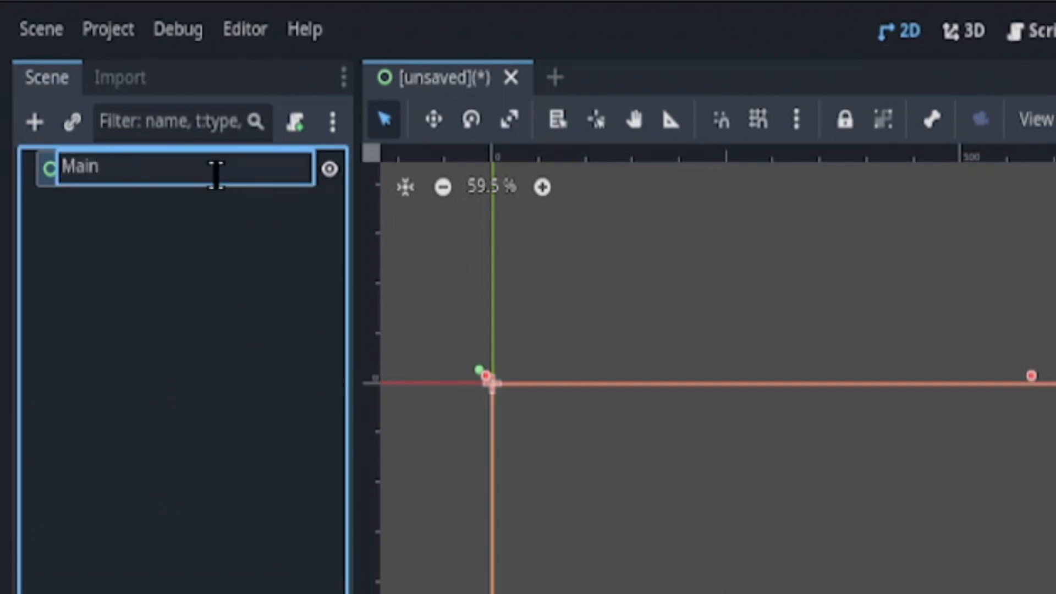
key(Return)
Run the project with the current scene as main scene, saving it as main.tscn, and close the game window
key(F5)
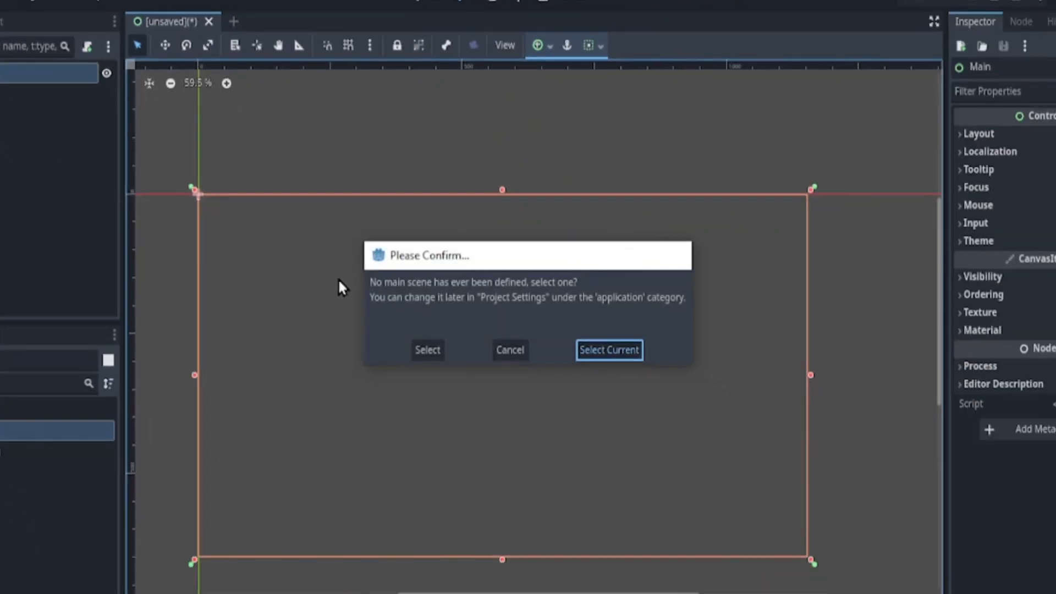
key(Return)
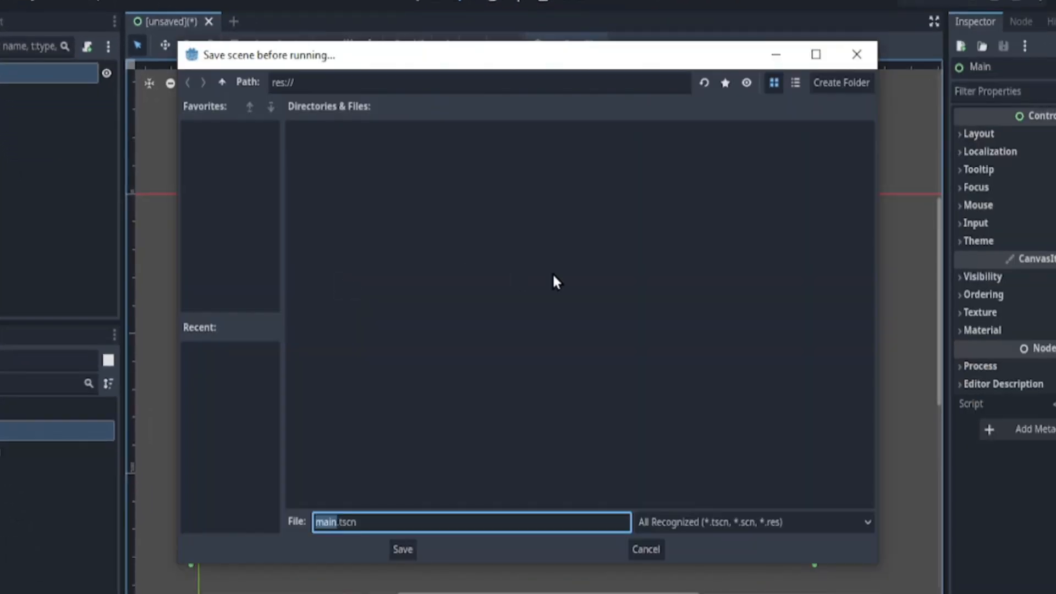
key(Return)
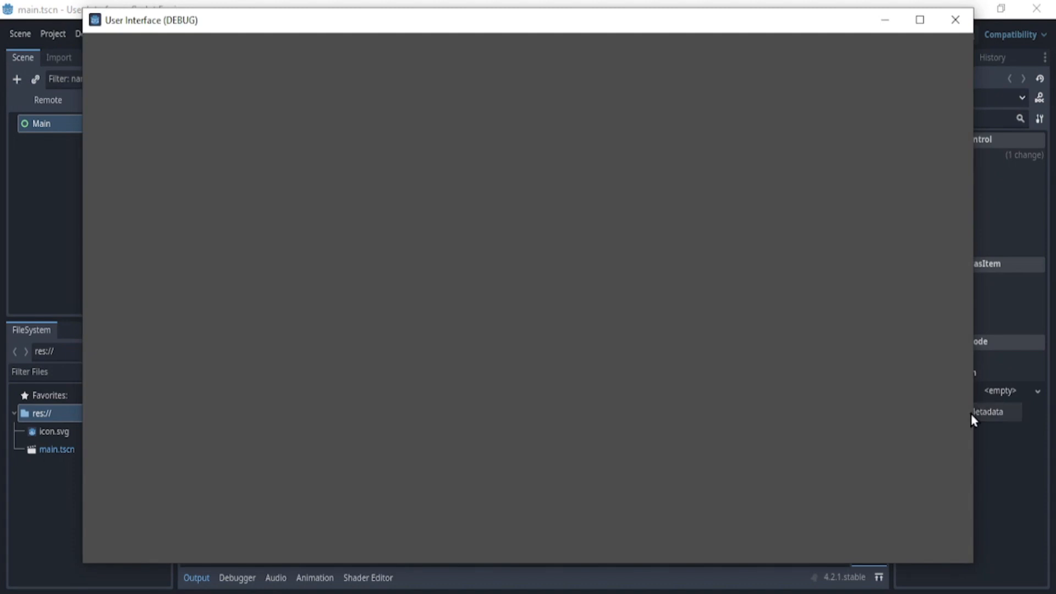
click(957, 21)
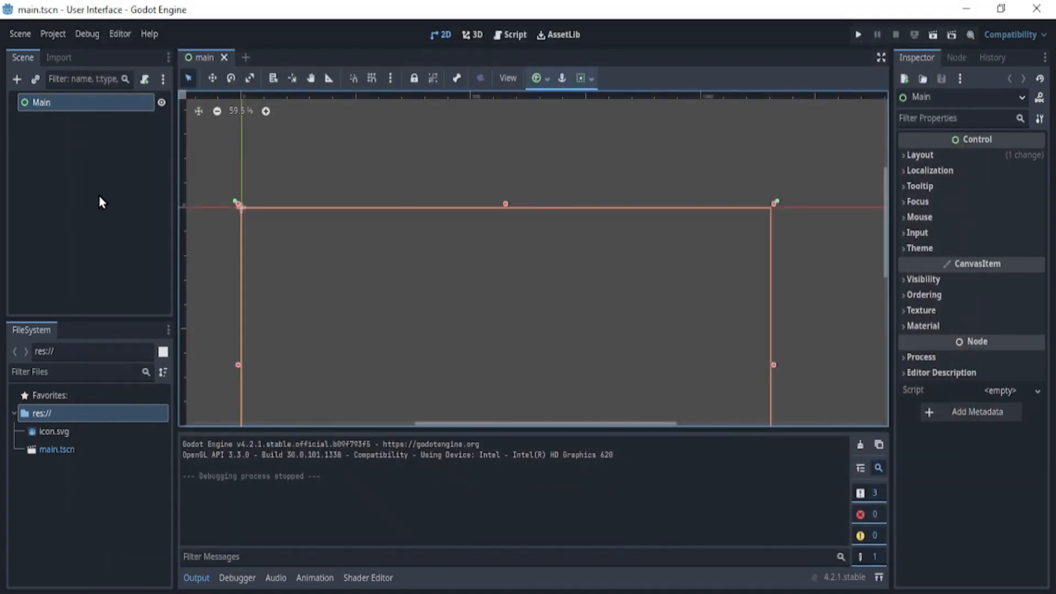
Add a Label node as a child of Main
key(ctrl+a)
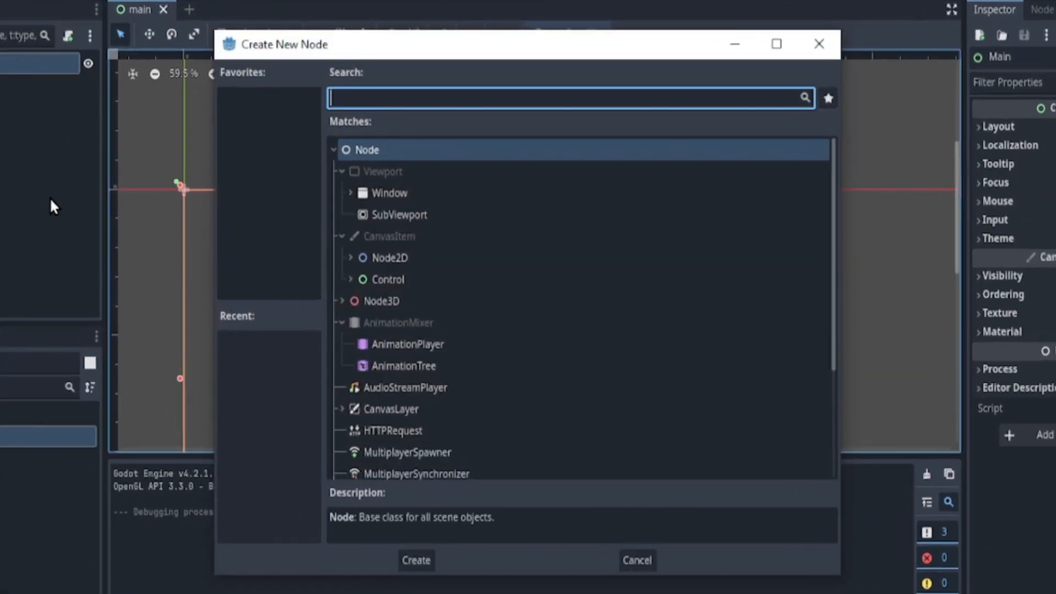
text(lab)
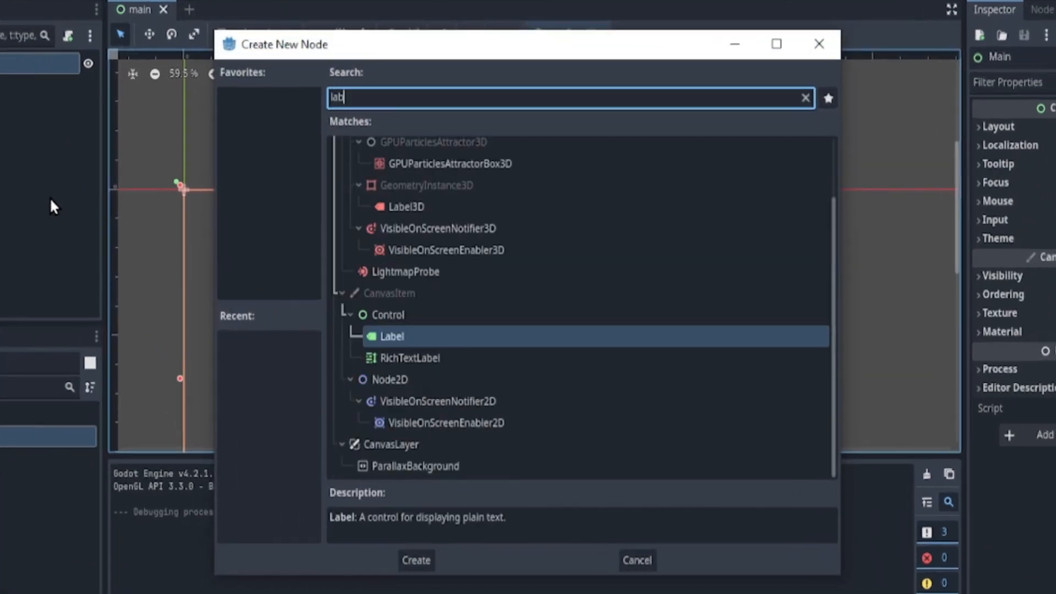
key(Return)
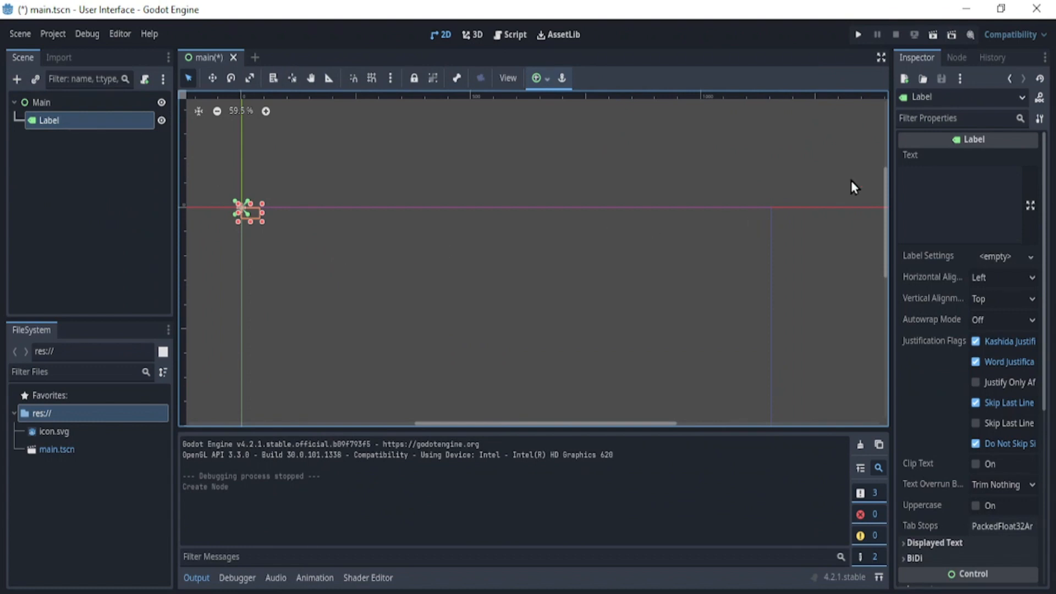
Set the new label's text to "Hello there :)", run the project to check it and close the game window
click(971, 199)
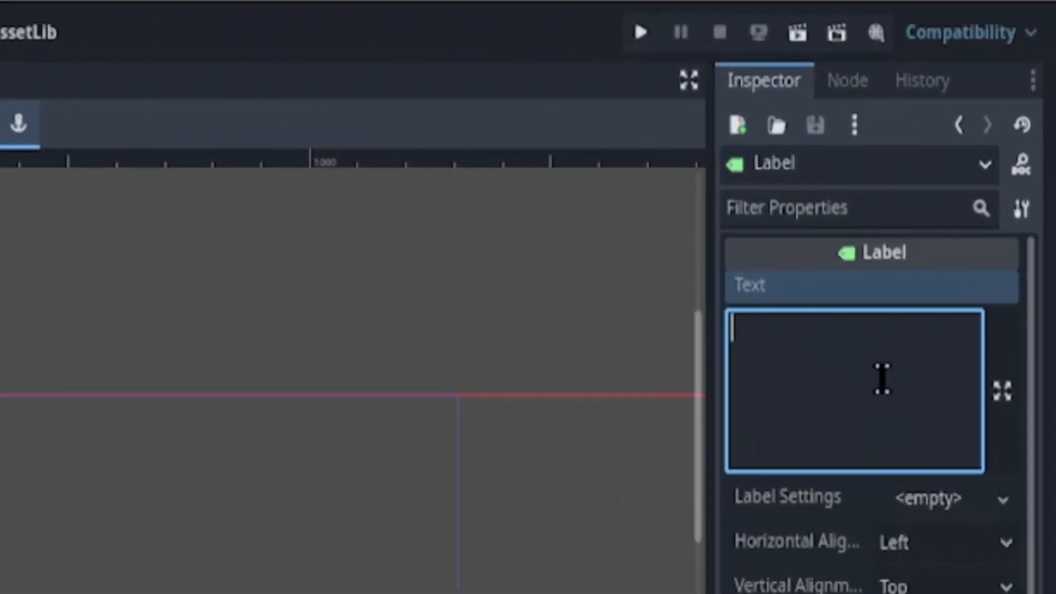
text(Hell)
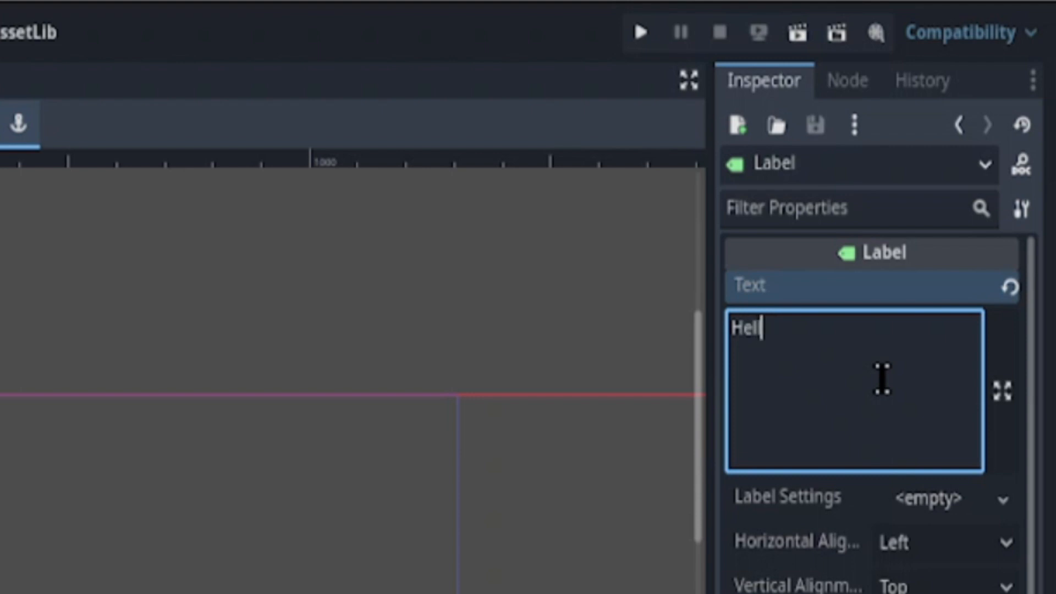
text(o there )
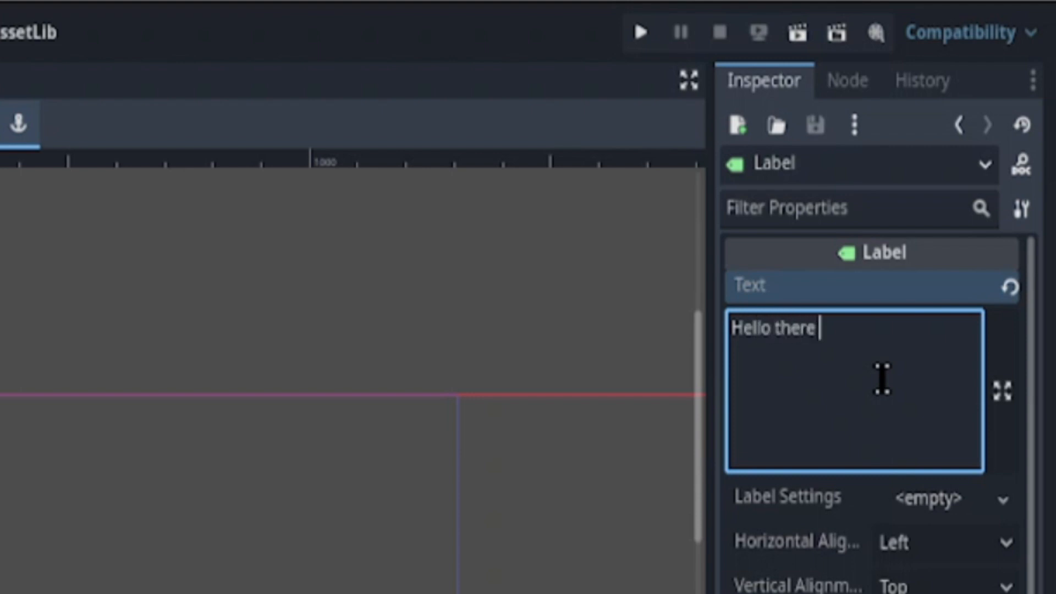
text(:))
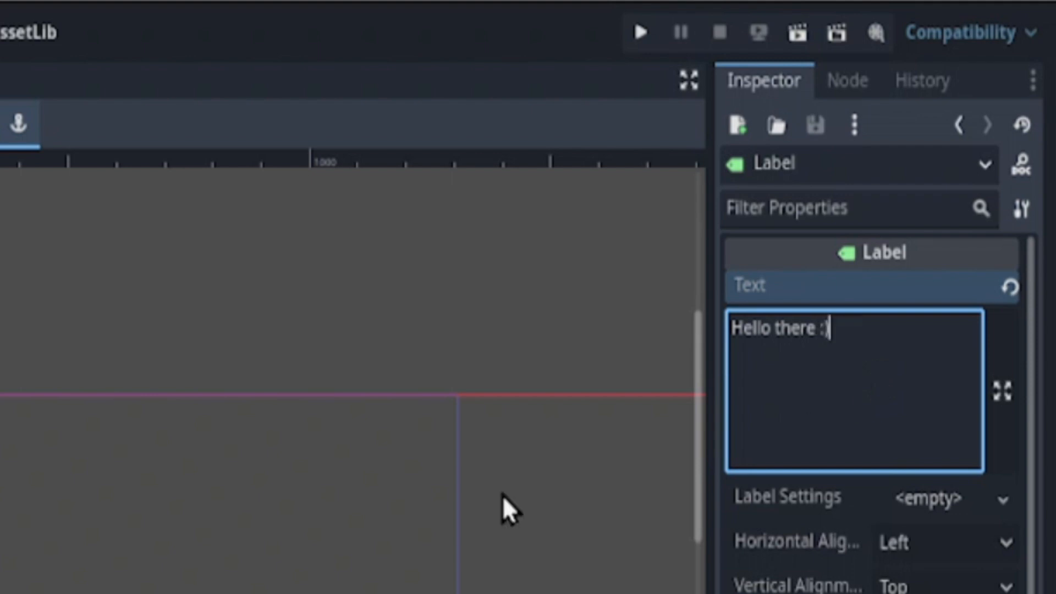
key(F5)
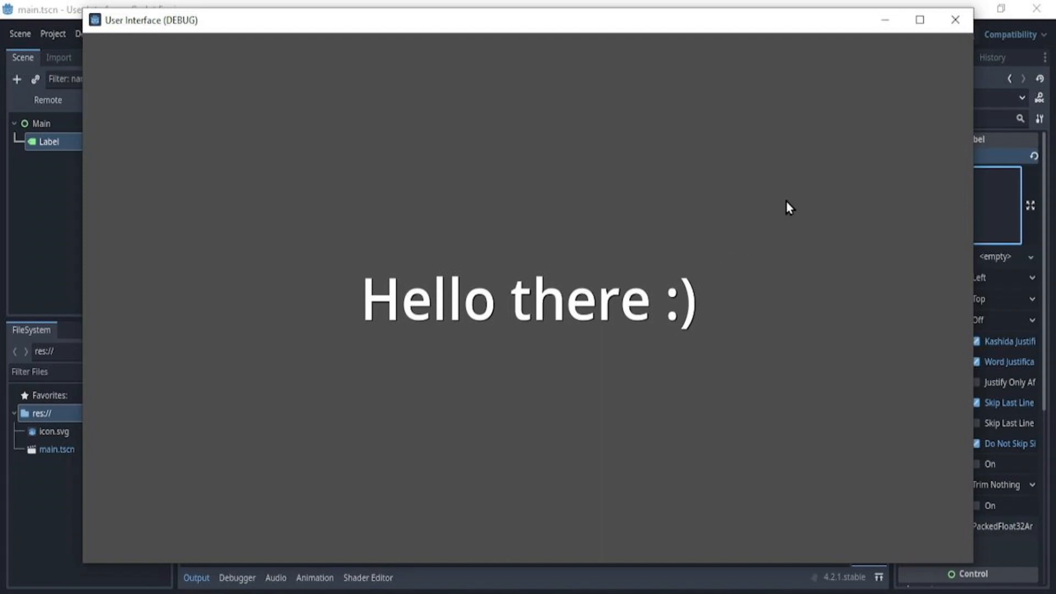
click(955, 20)
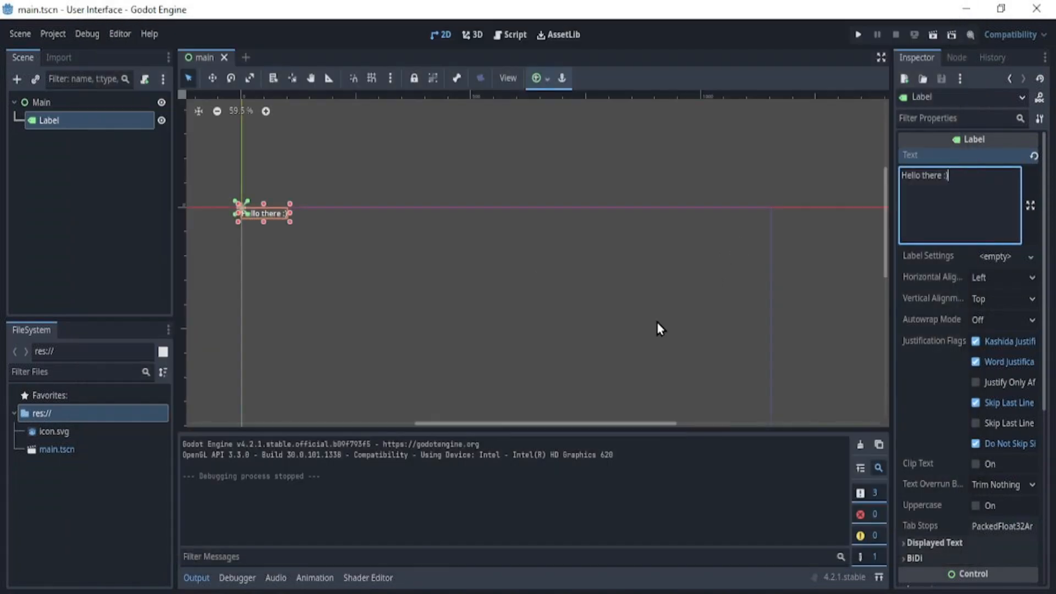
Stretch the label over the whole viewport frame and set its horizontal and vertical alignment to Center
click(196, 577)
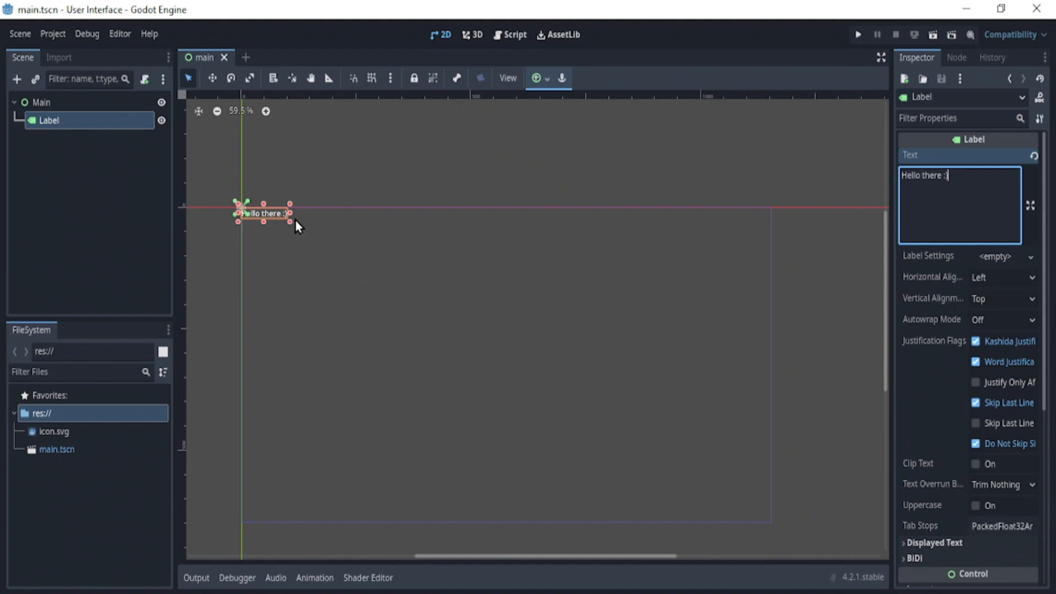
drag(289, 223, 774, 525)
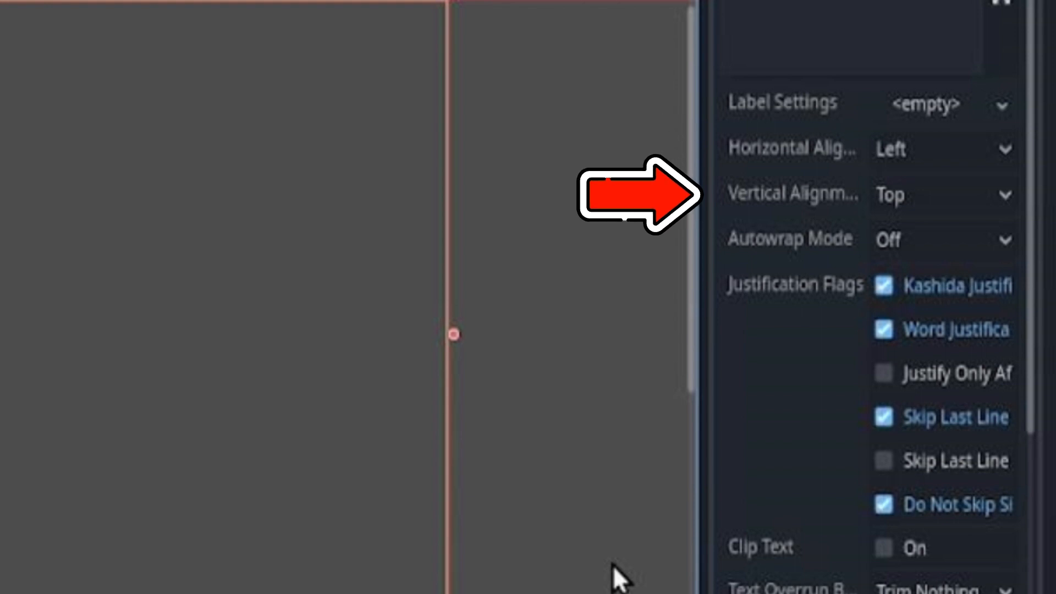
click(924, 150)
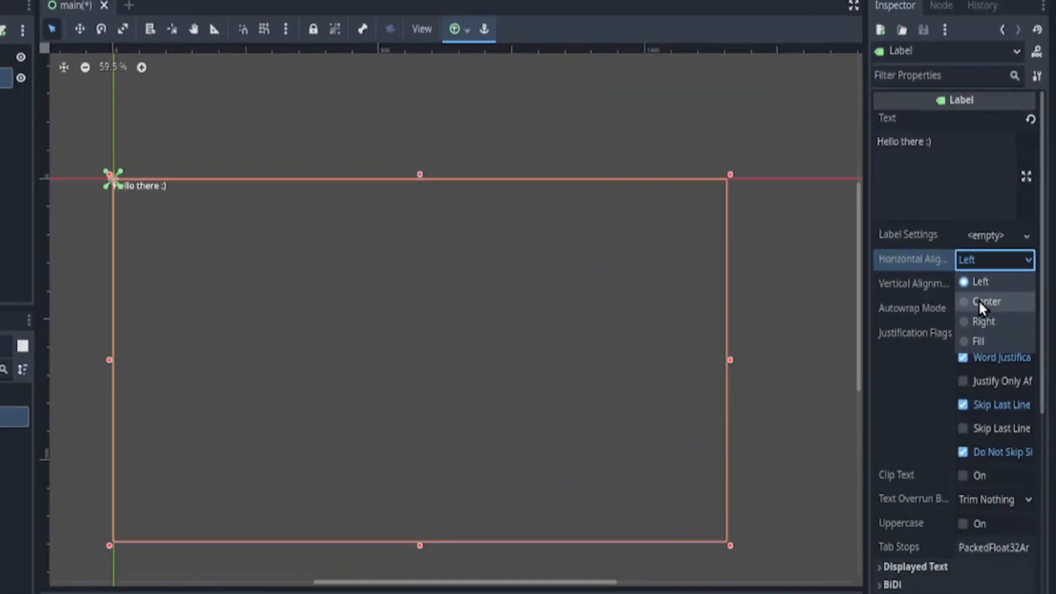
click(979, 301)
click(979, 285)
click(978, 330)
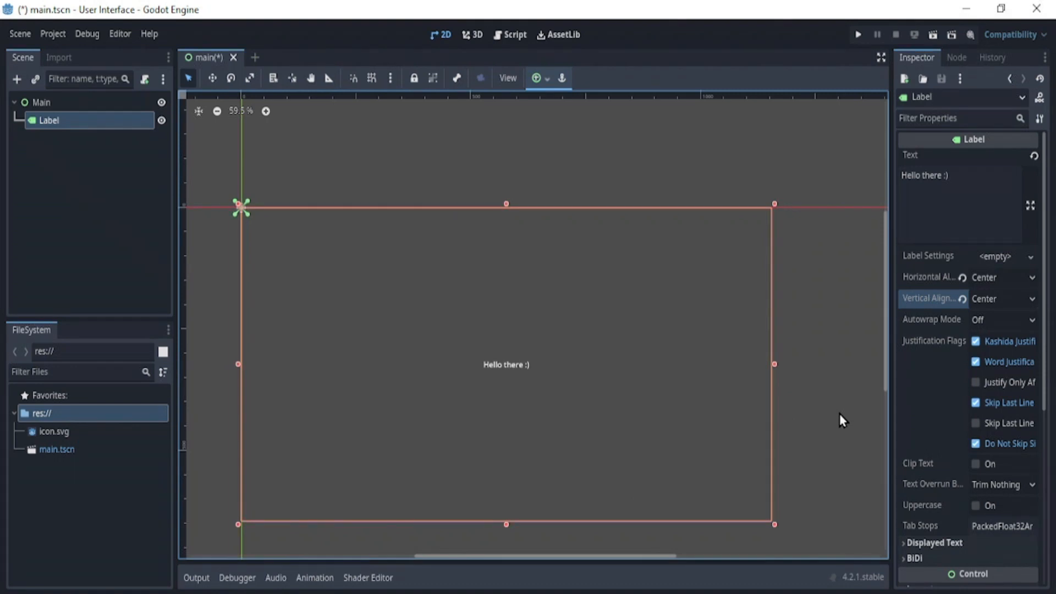
Undo the label's centre alignments and its resizing
key(ctrl+z)
key(ctrl+z)
key(ctrl+z)
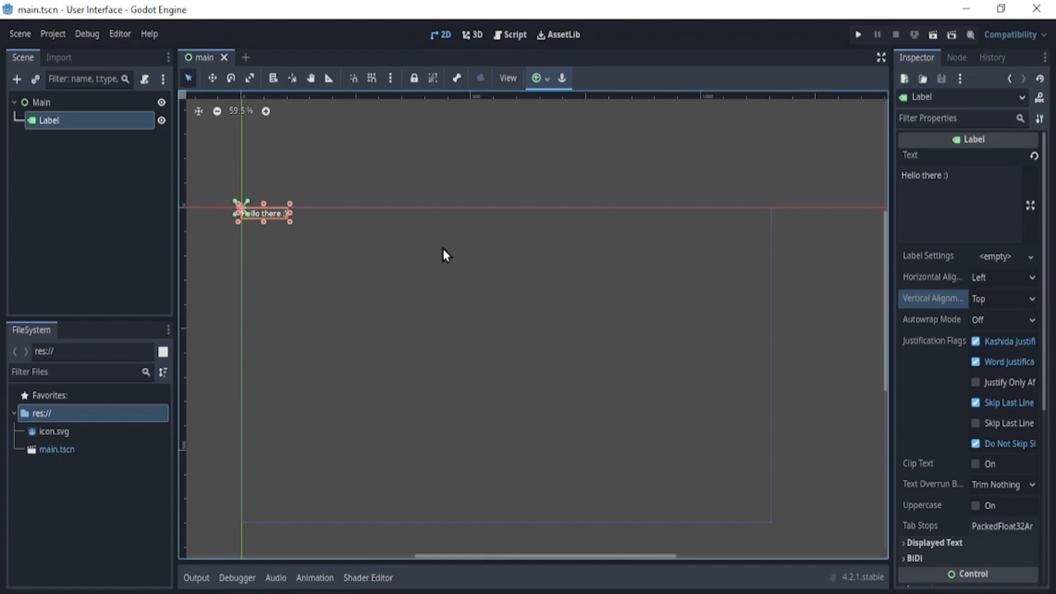
Open the project settings
click(53, 34)
click(65, 52)
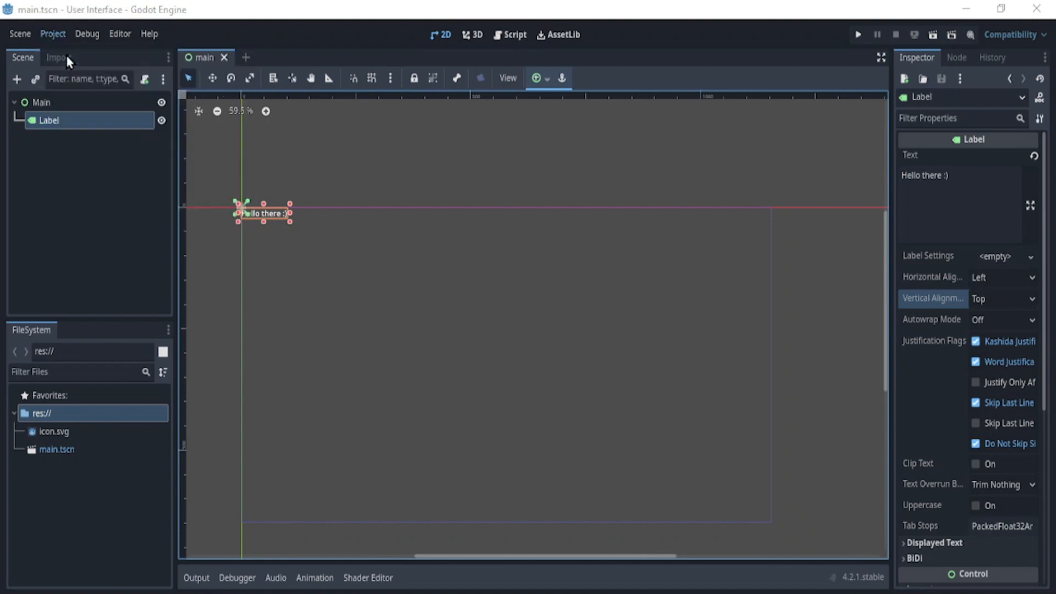
click(308, 251)
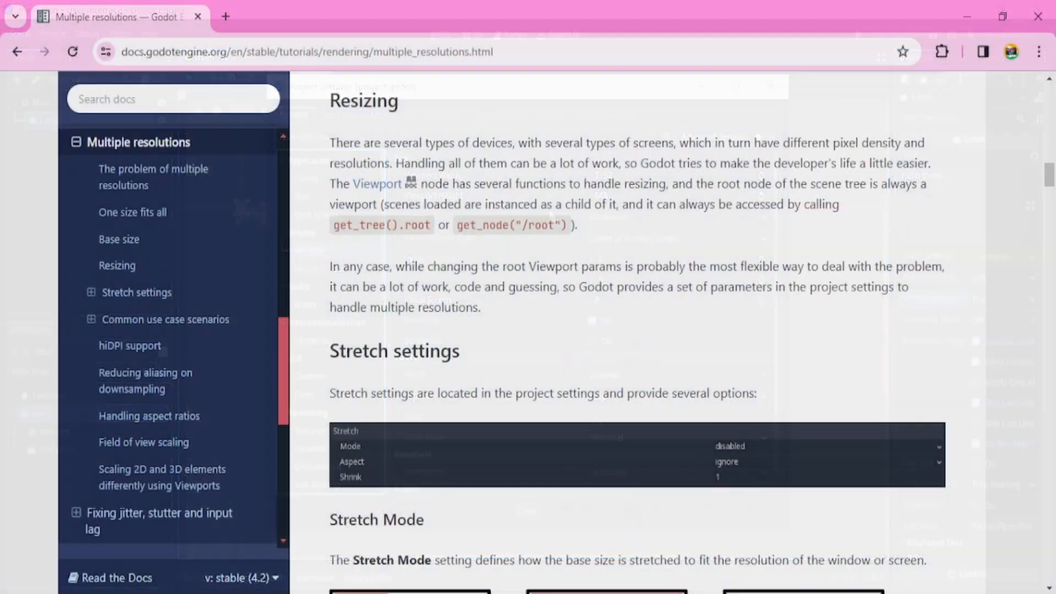
Read the Stretch Mode section of the Godot documentation's Multiple resolutions page in the browser
scroll(632, 330, down, 8)
scroll(633, 330, down, 8)
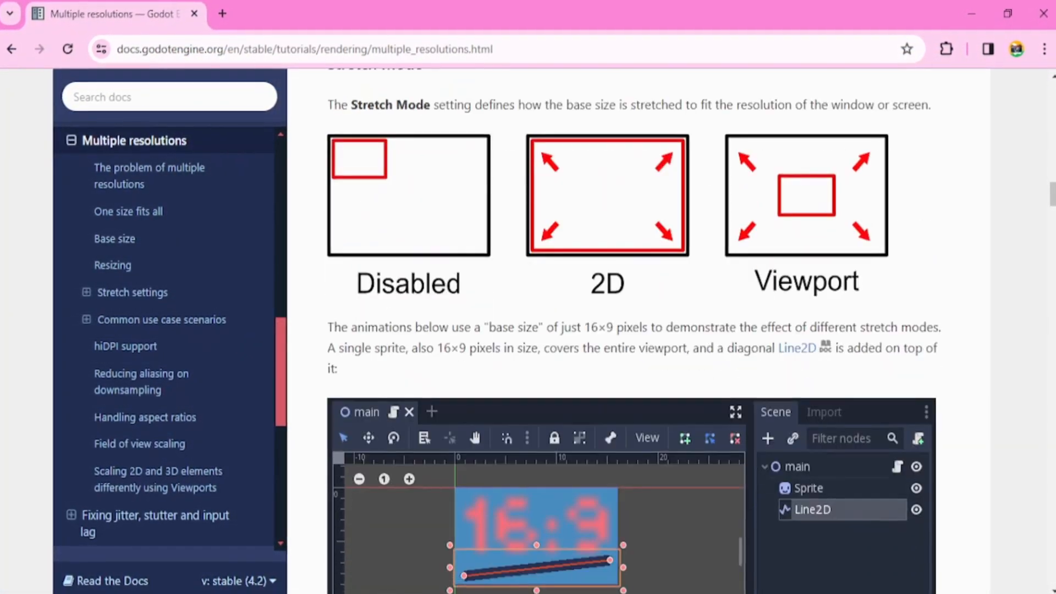
scroll(632, 330, down, 8)
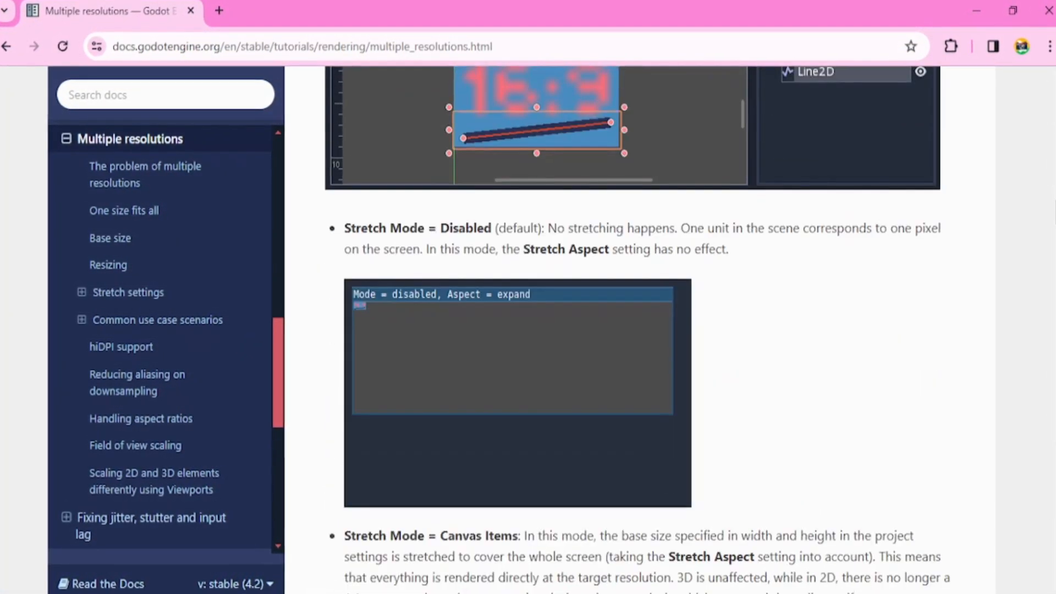
Read the Canvas Items and Viewport stretch mode descriptions on the documentation's Multiple resolutions page
scroll(633, 330, down, 8)
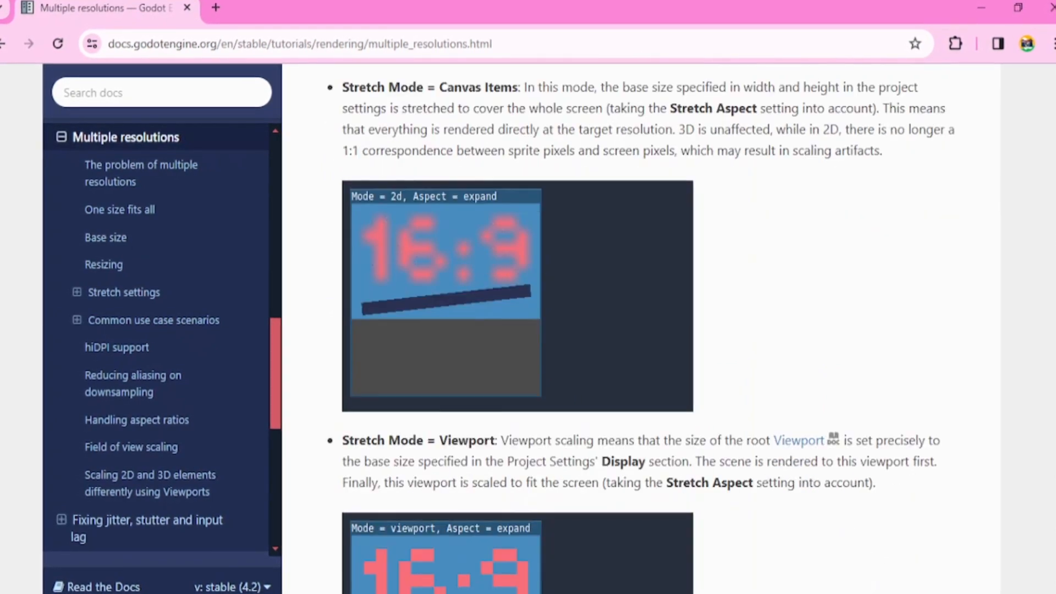
scroll(632, 330, down, 8)
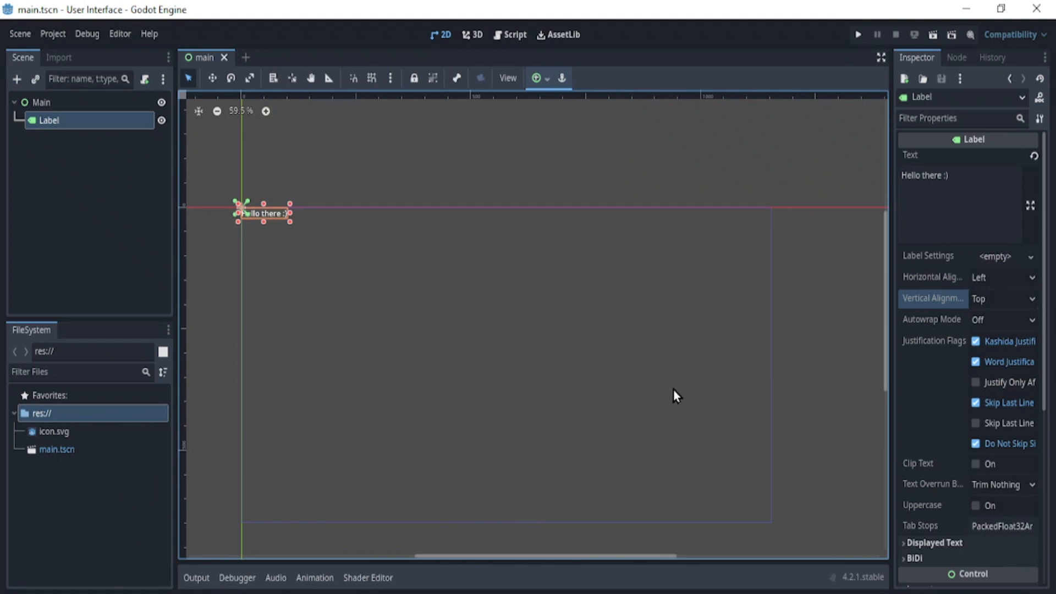
Switch back to Godot and set the label's Layout Mode to Anchors with the Custom anchors preset
scroll(955, 500, down, 6)
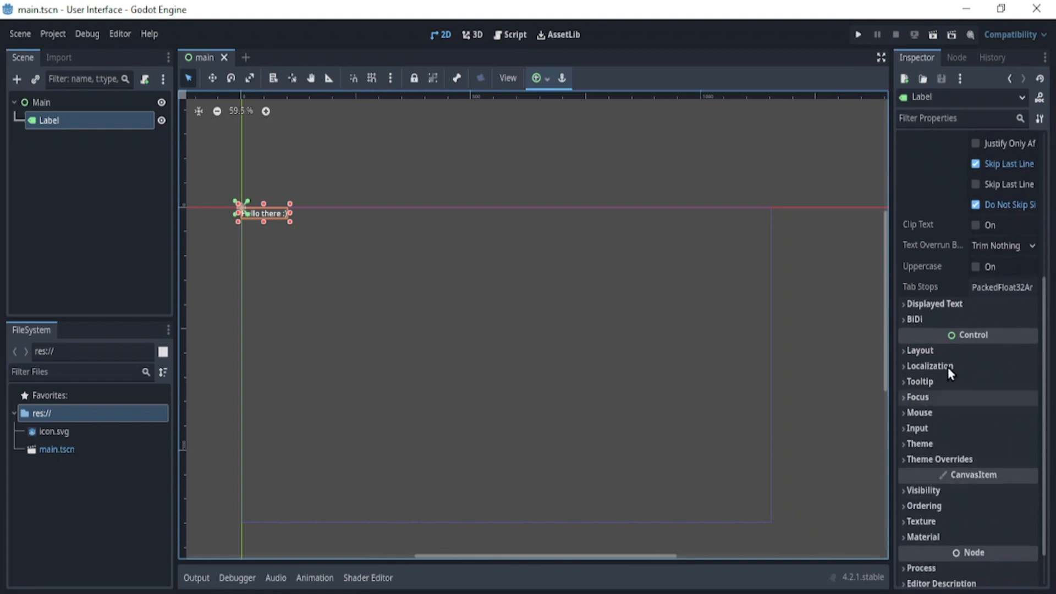
click(941, 352)
scroll(938, 394, down, 4)
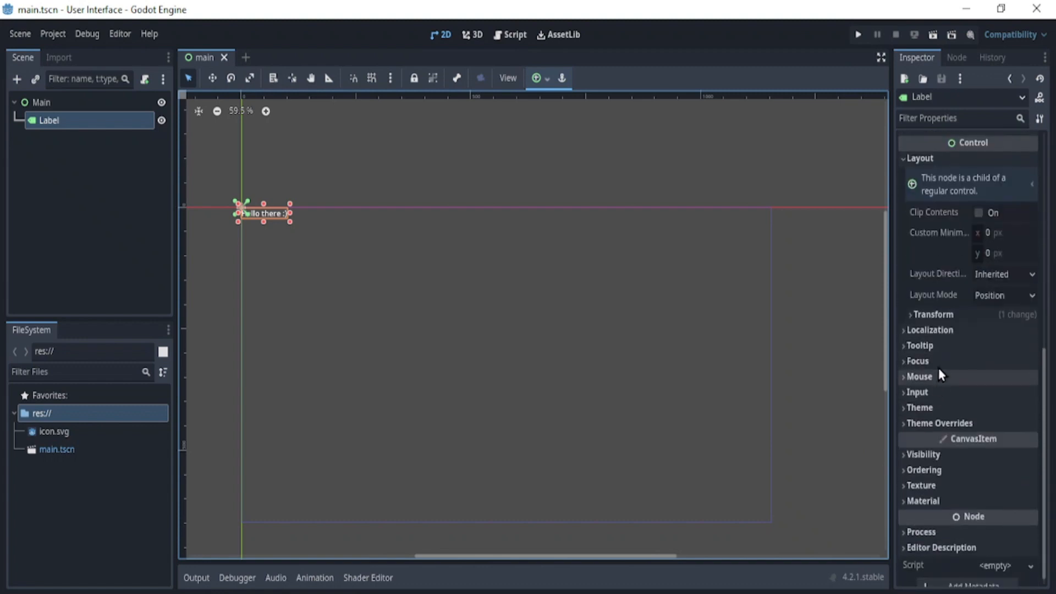
click(993, 294)
click(993, 294)
click(993, 297)
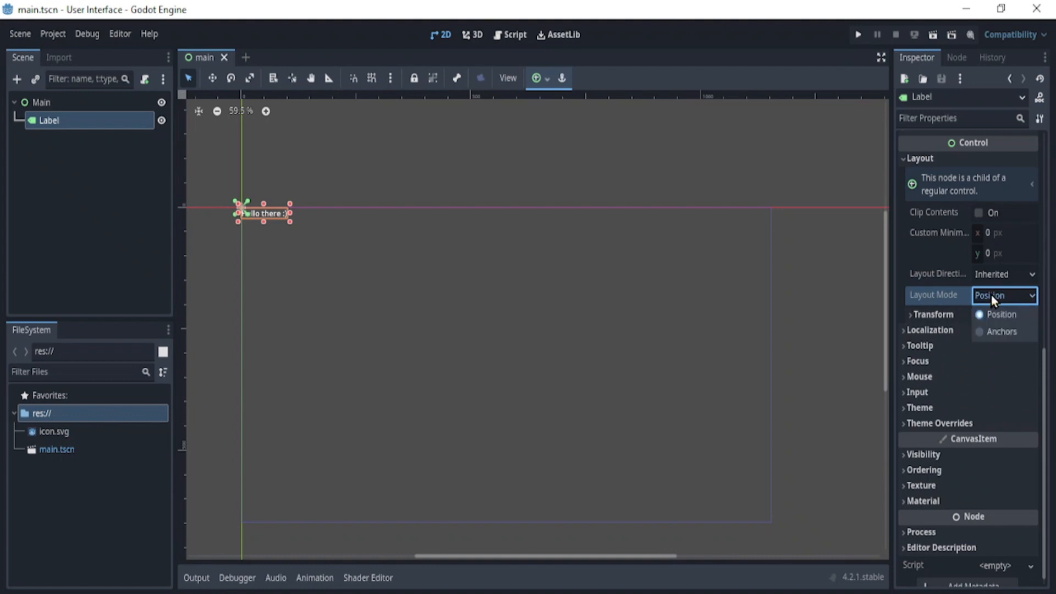
click(991, 329)
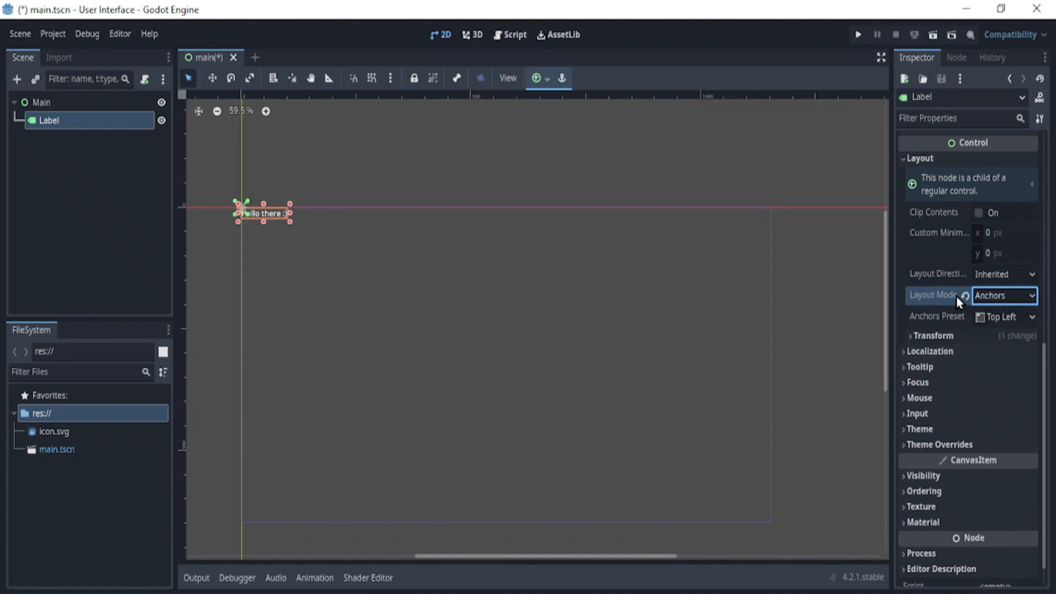
click(985, 317)
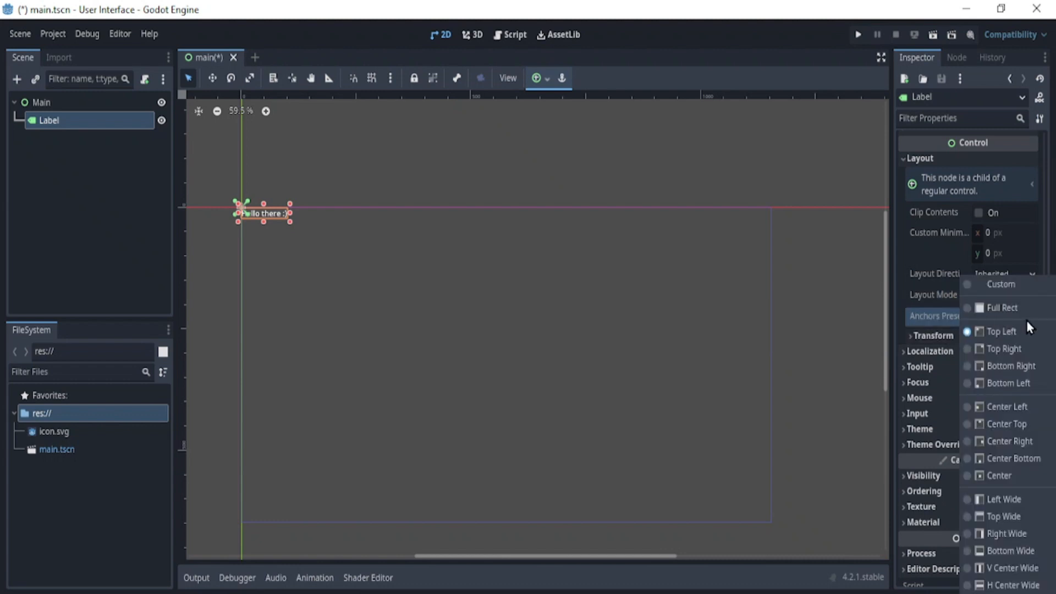
click(1010, 283)
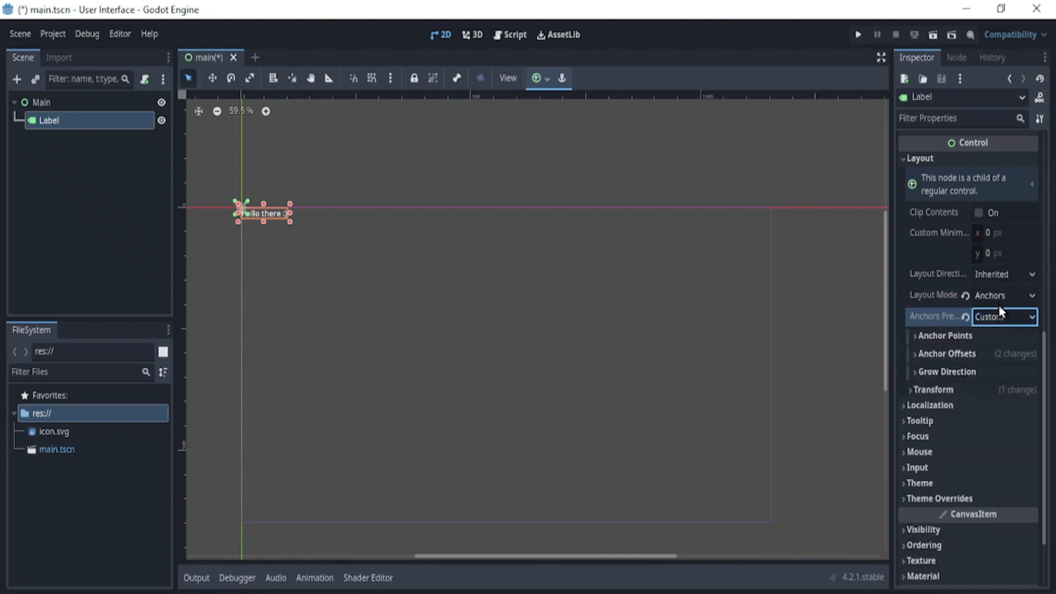
Examine the label's Anchor Points, Anchor Offsets and Grow Direction properties
scroll(935, 350, down, 3)
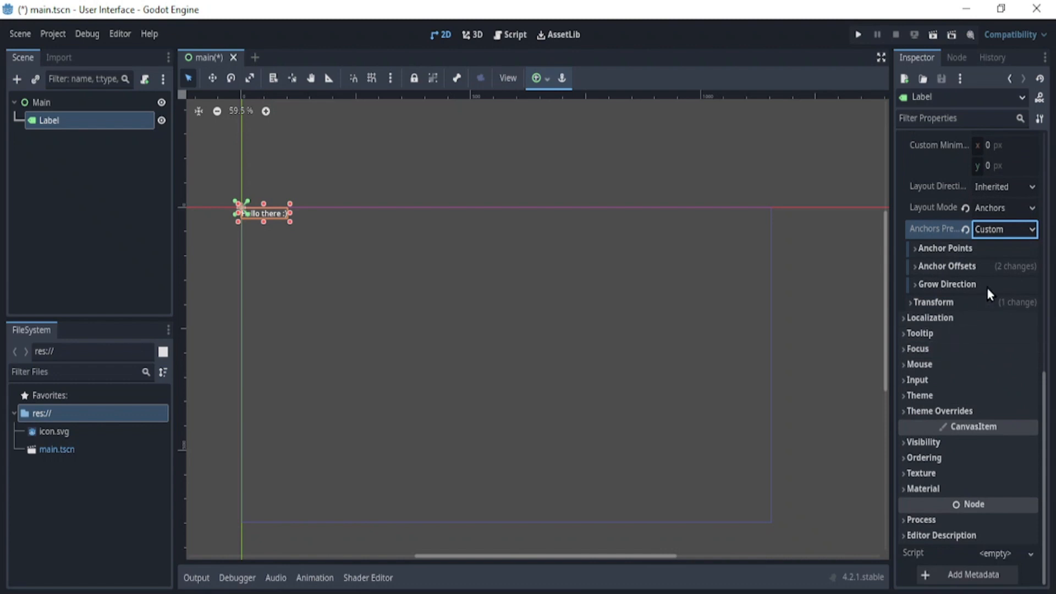
click(950, 249)
click(936, 351)
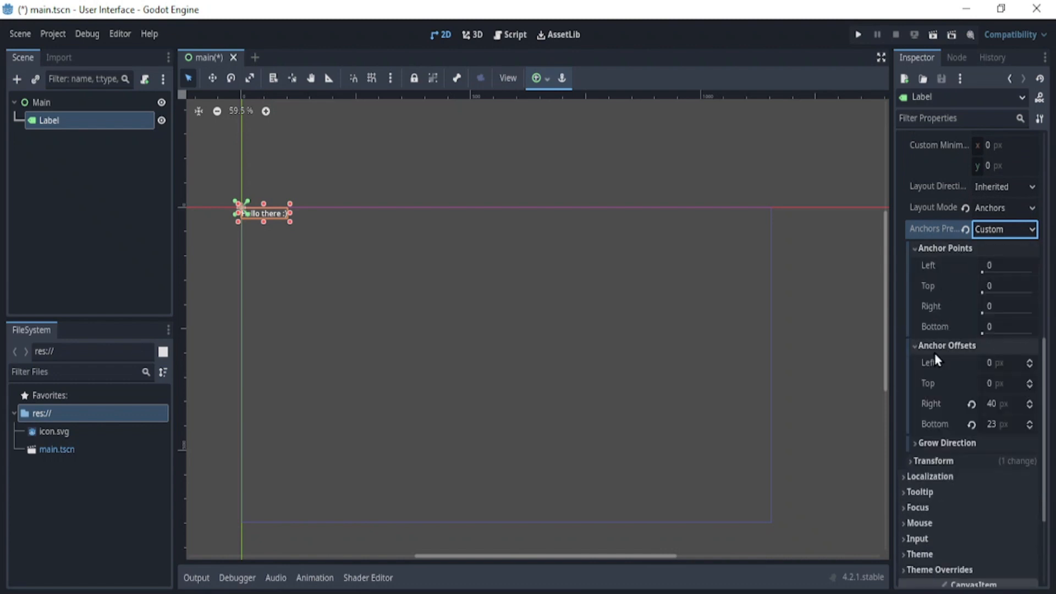
scroll(937, 358, down, 3)
scroll(936, 358, up, 1)
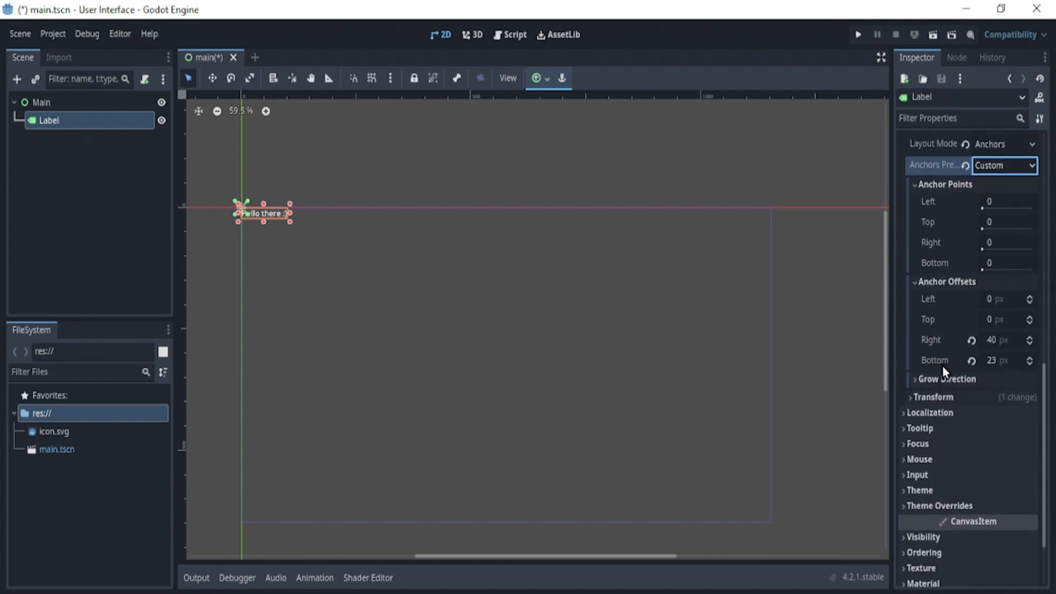
scroll(969, 354, up, 1)
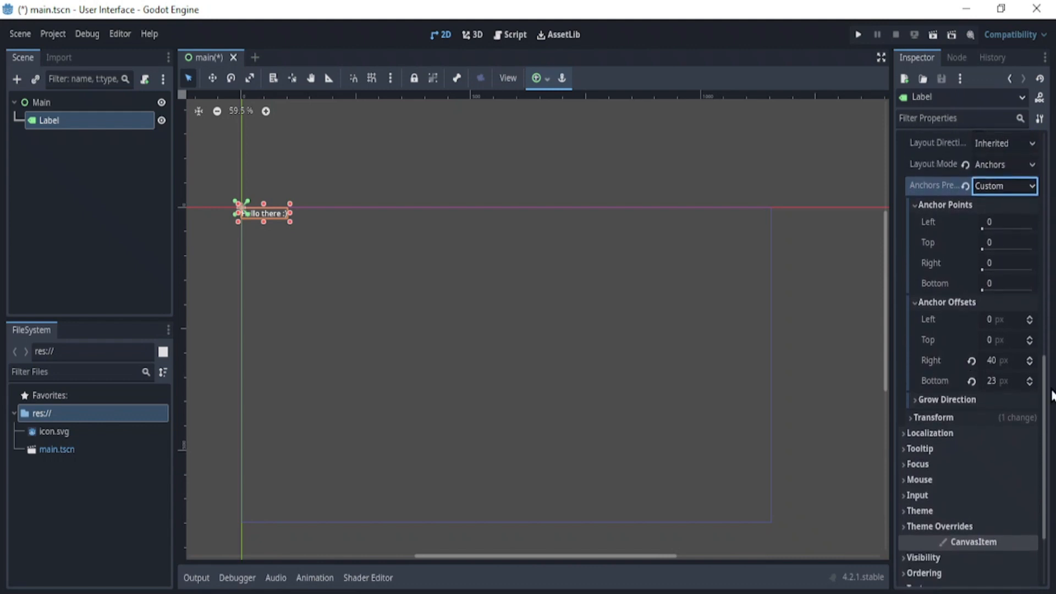
click(967, 402)
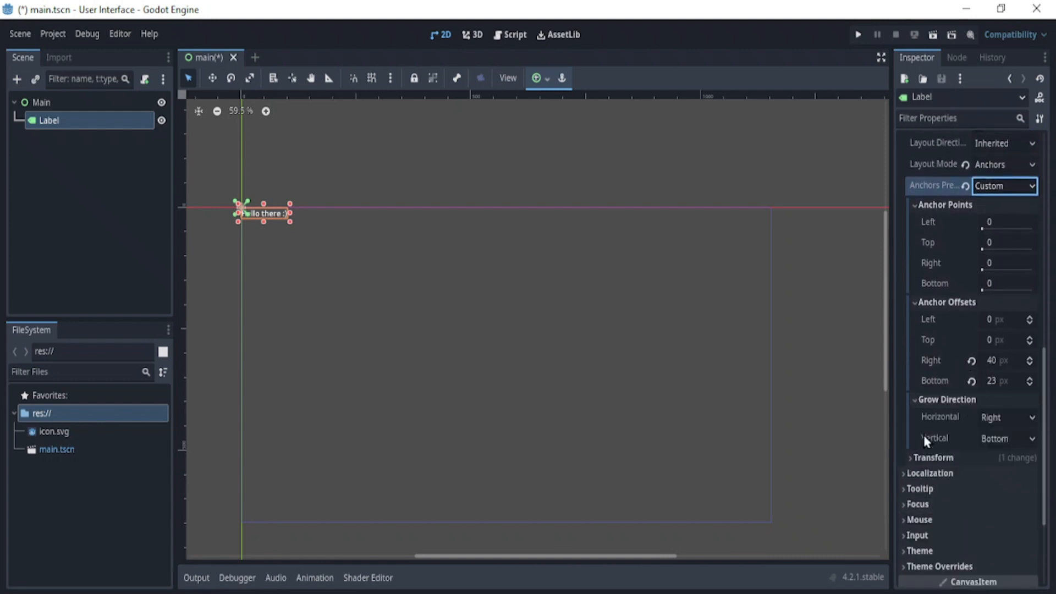
click(929, 401)
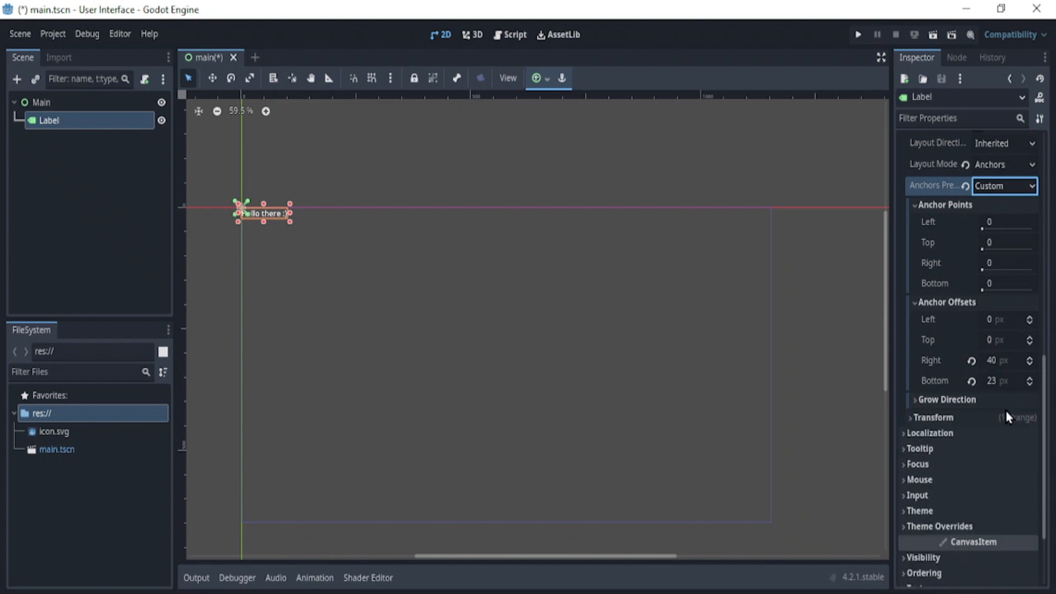
Move the label beyond the viewport's bottom-right corner by setting its Left and Top anchor points to 1
scroll(1005, 412, up, 1)
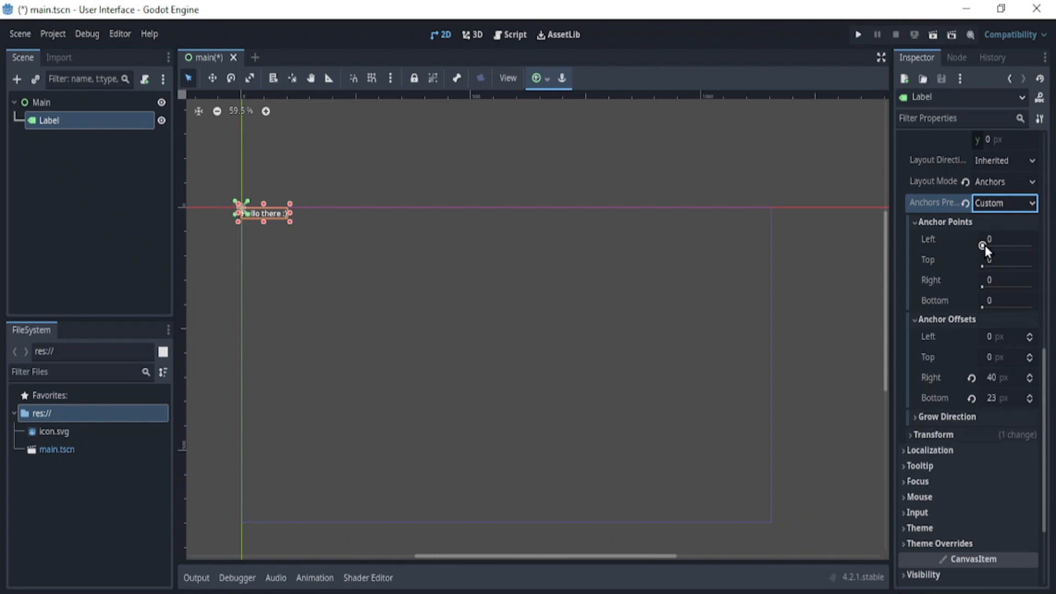
drag(984, 245, 1033, 246)
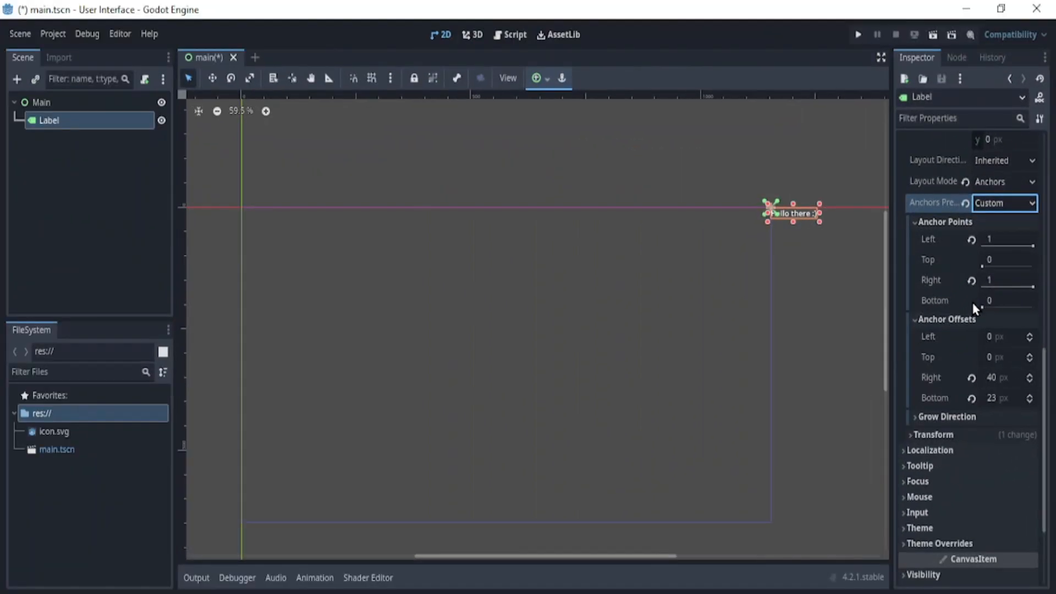
drag(982, 269, 1035, 268)
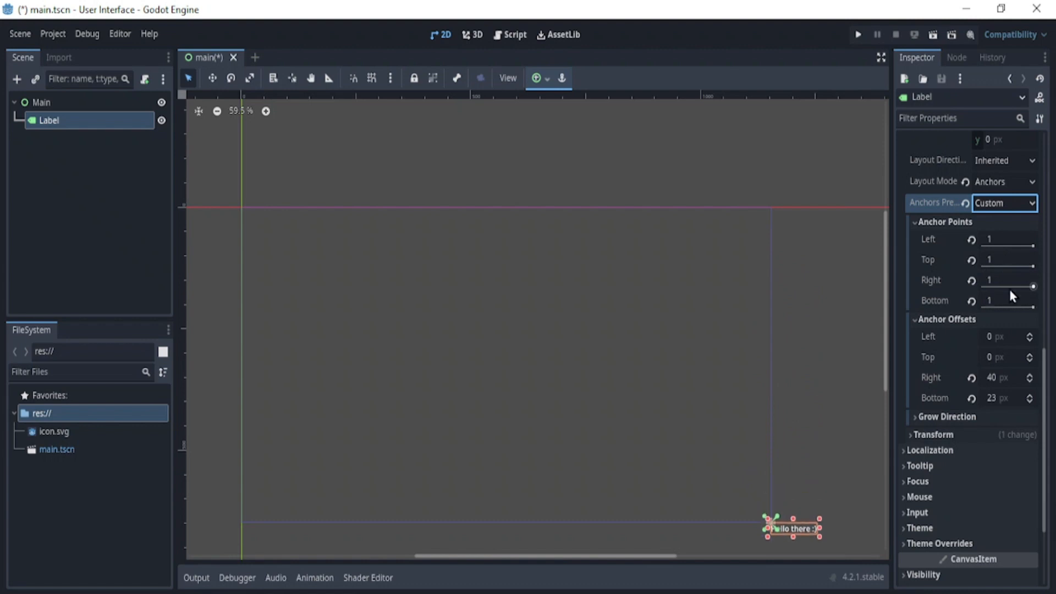
Reset the label's Left, Top, Right and Bottom anchor points to 0
click(971, 240)
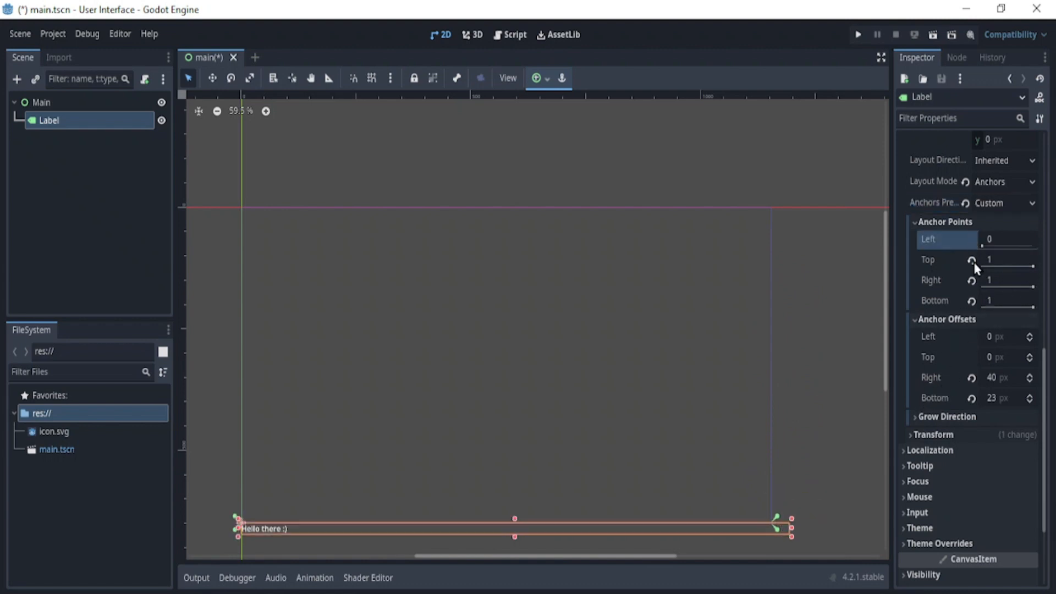
click(972, 260)
click(971, 280)
click(971, 301)
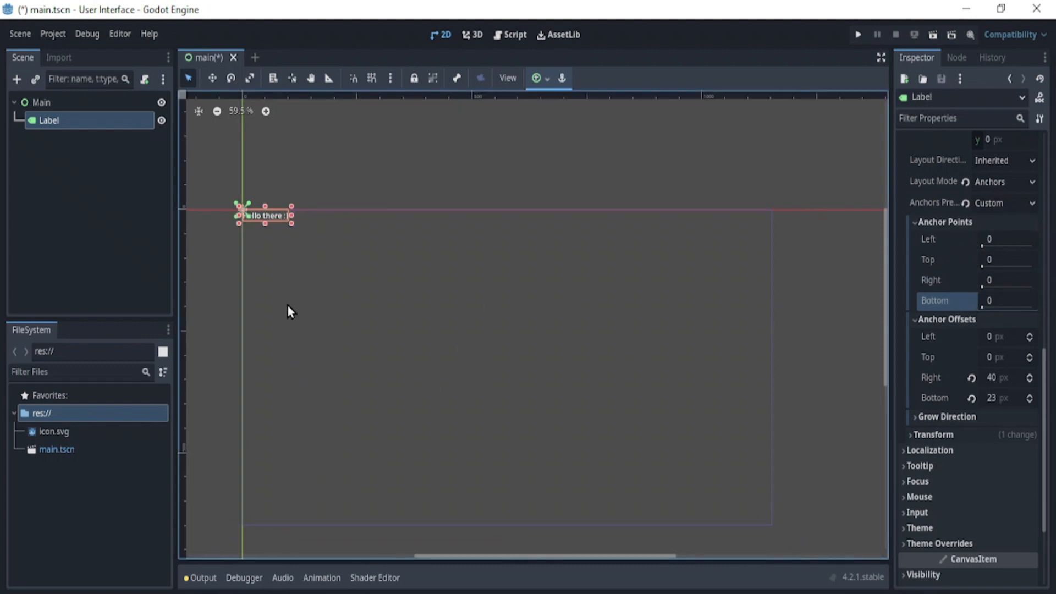
Narrow the Main control to about half the viewport width and set the label's Left anchor point to 1
click(74, 102)
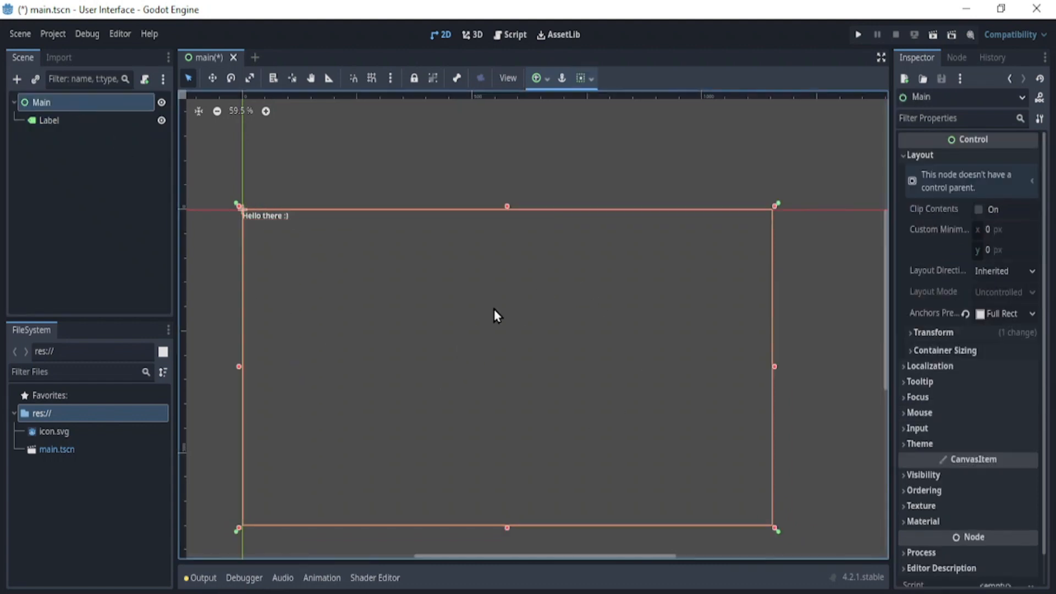
drag(774, 367, 513, 369)
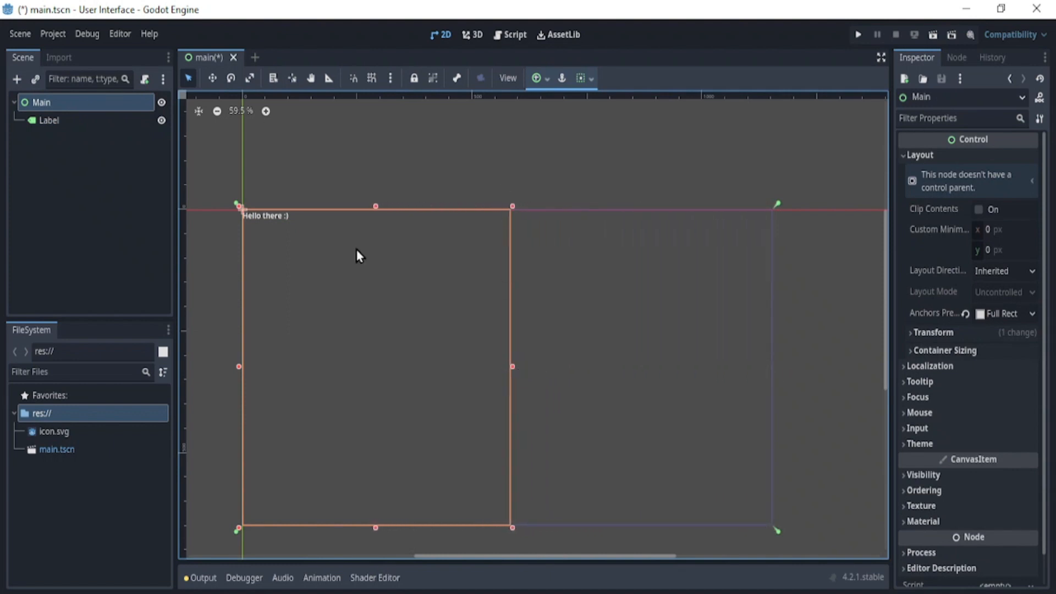
click(75, 121)
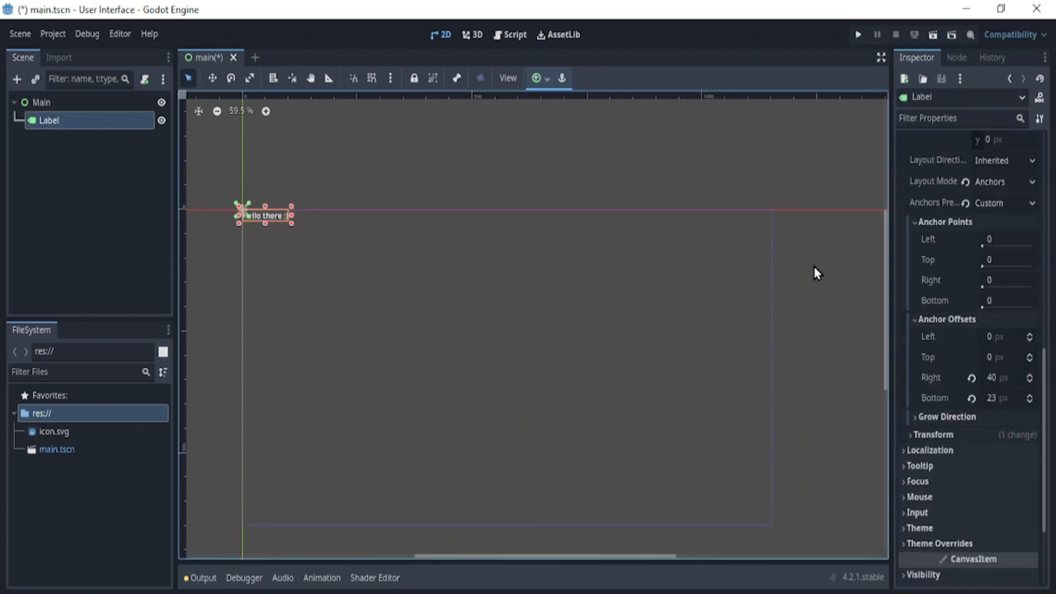
drag(985, 243, 1037, 245)
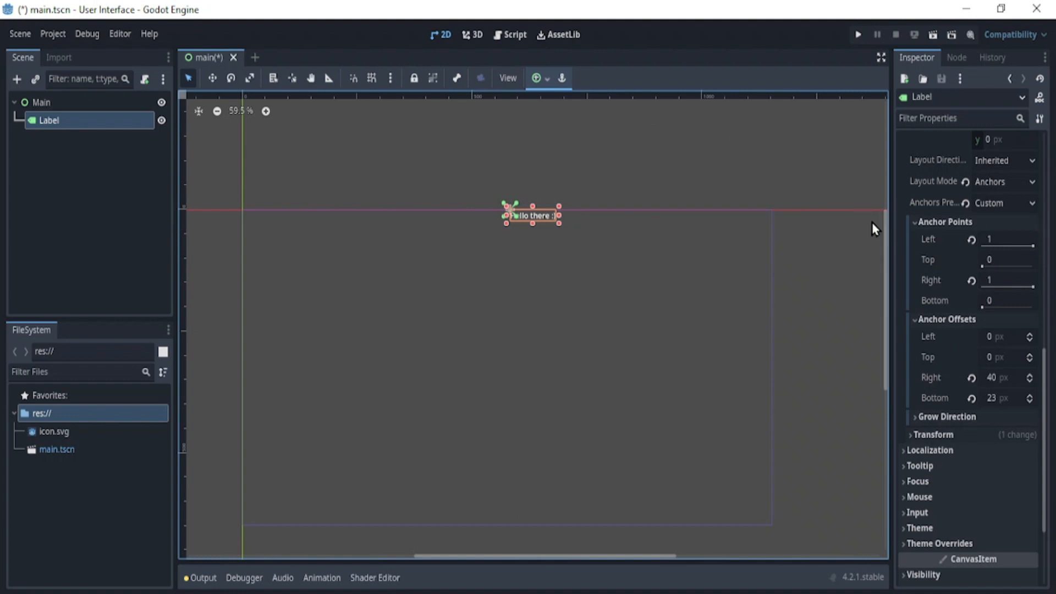
Undo the label's anchor change and the narrowing of the Main control
click(53, 104)
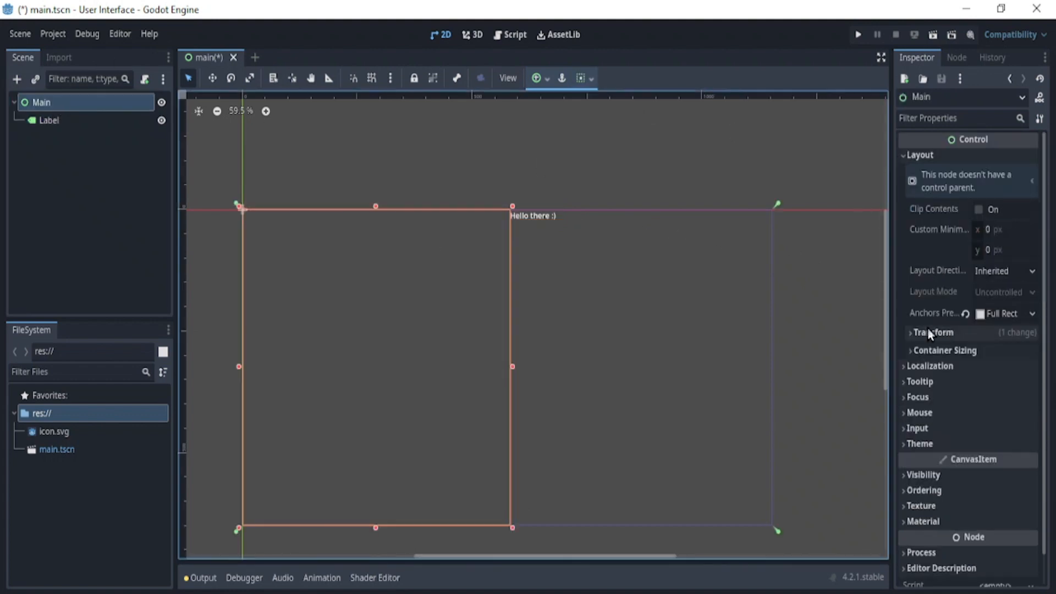
key(ctrl+z)
key(ctrl+z)
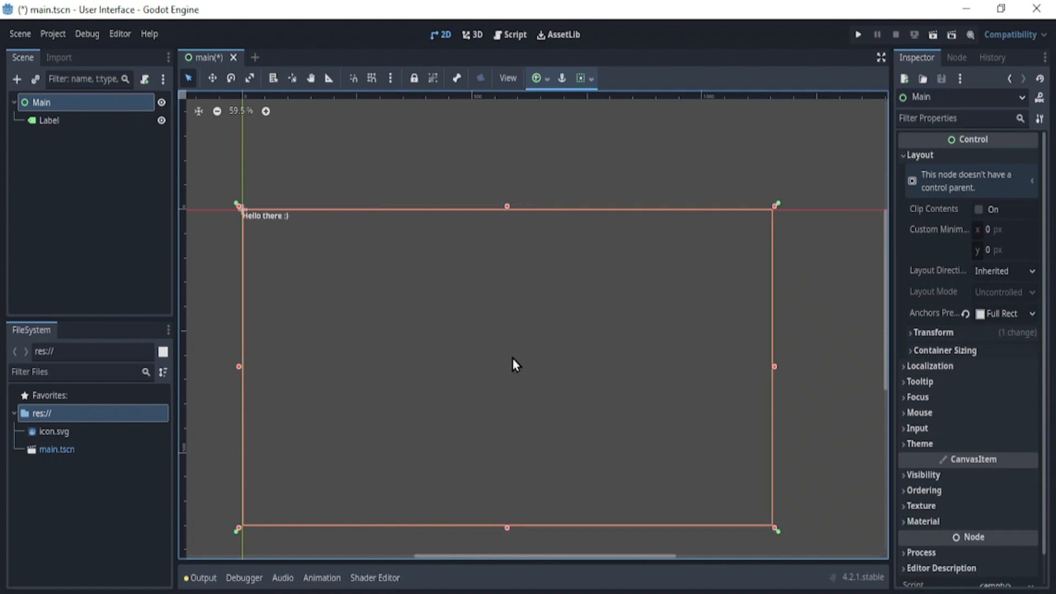
Save the main scene and reset the label's Right anchor point to 0
click(66, 120)
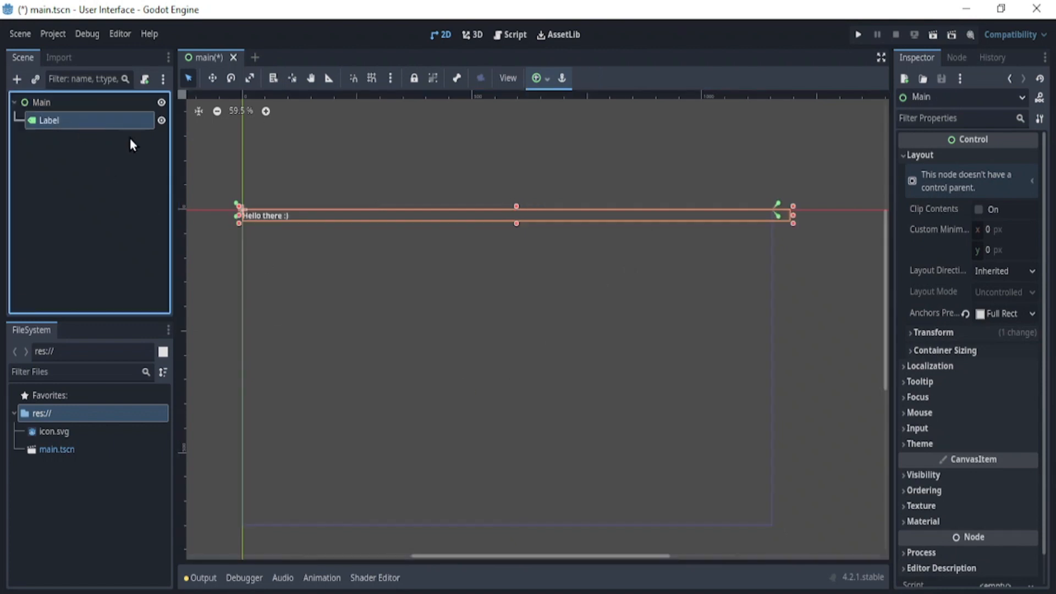
key(ctrl+s)
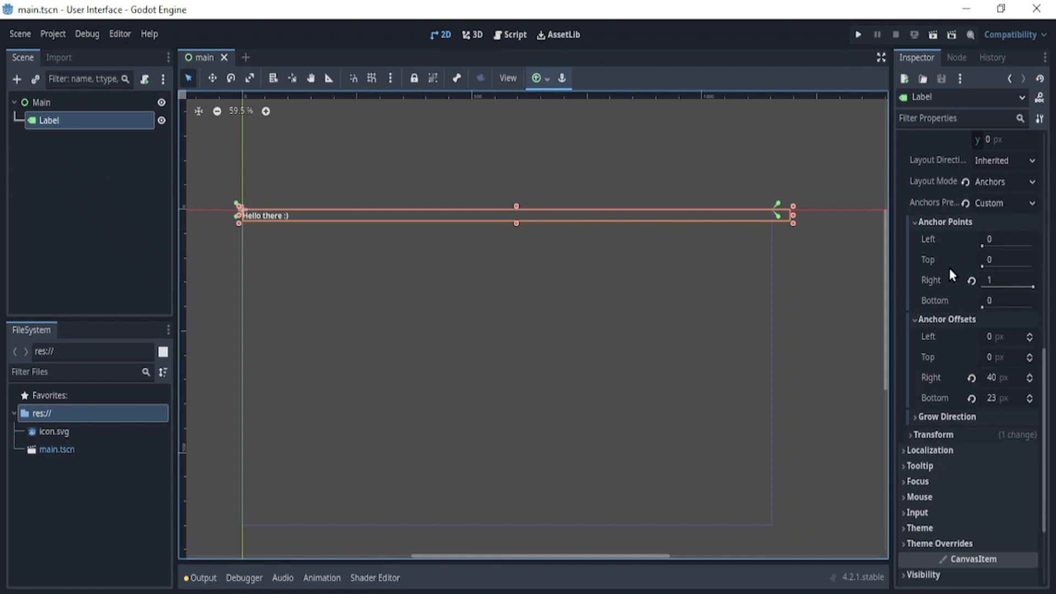
click(972, 281)
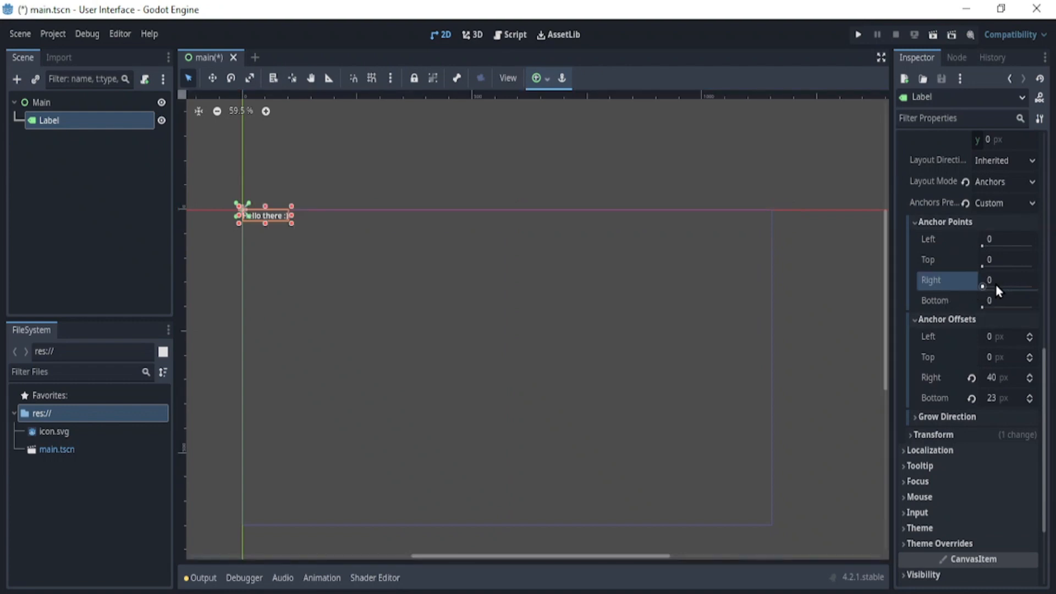
mouse_move(982, 286)
mouse_down()
mouse_move(1034, 287)
mouse_move(981, 294)
mouse_up()
click(976, 302)
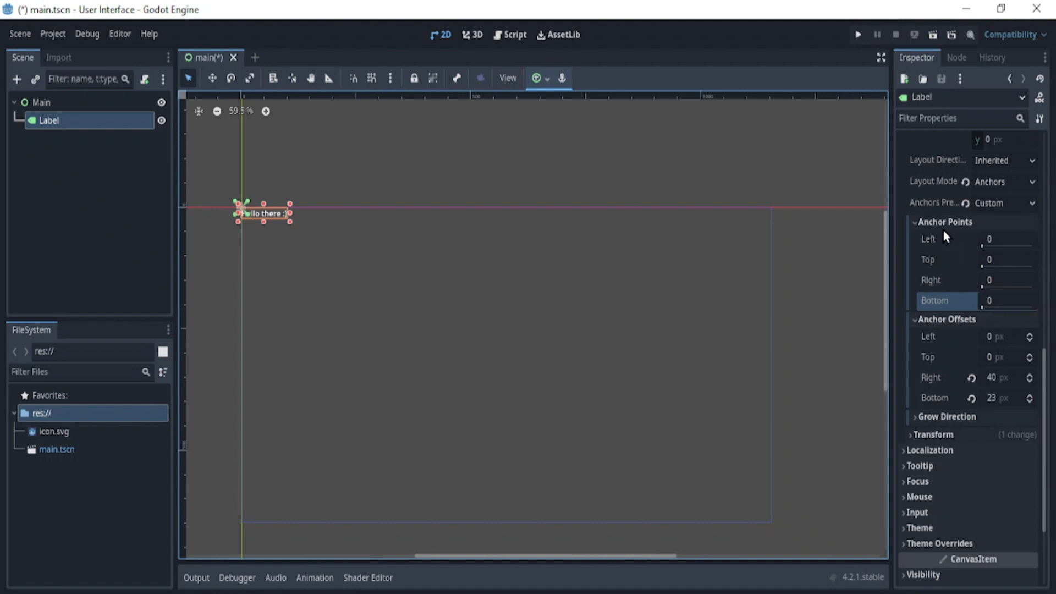
Anchor the label to the middle of its parent by setting its Left and Top anchor points to 0.5
click(1001, 236)
text(0.5)
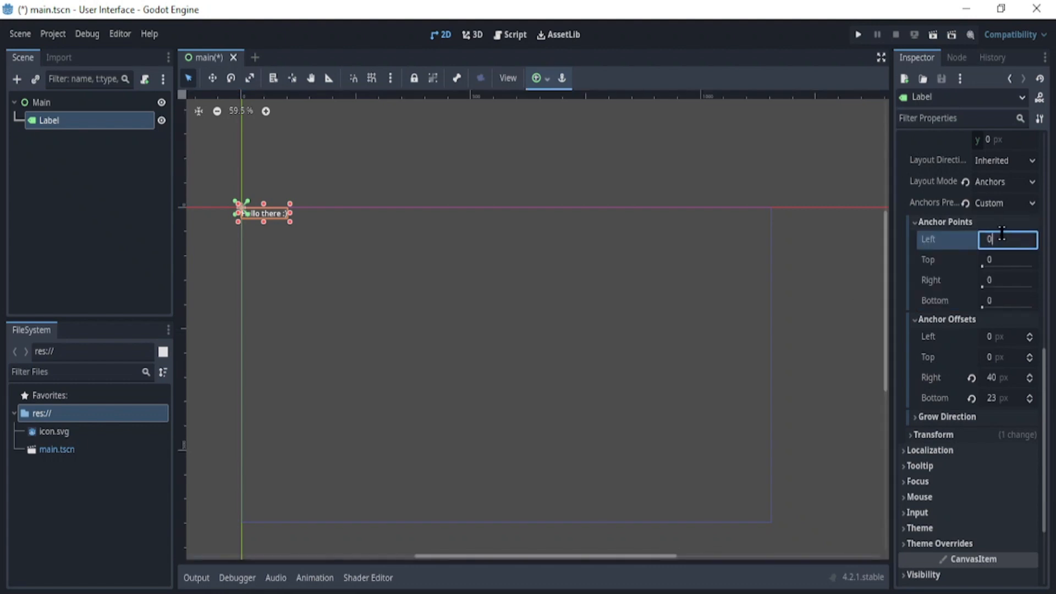
key(Return)
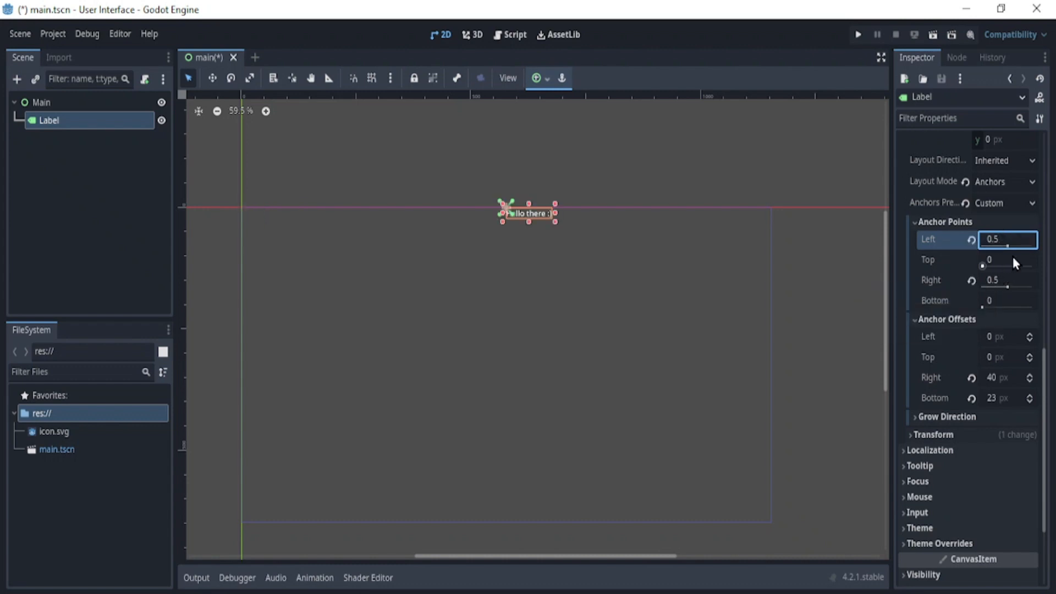
click(1004, 258)
text(0.5)
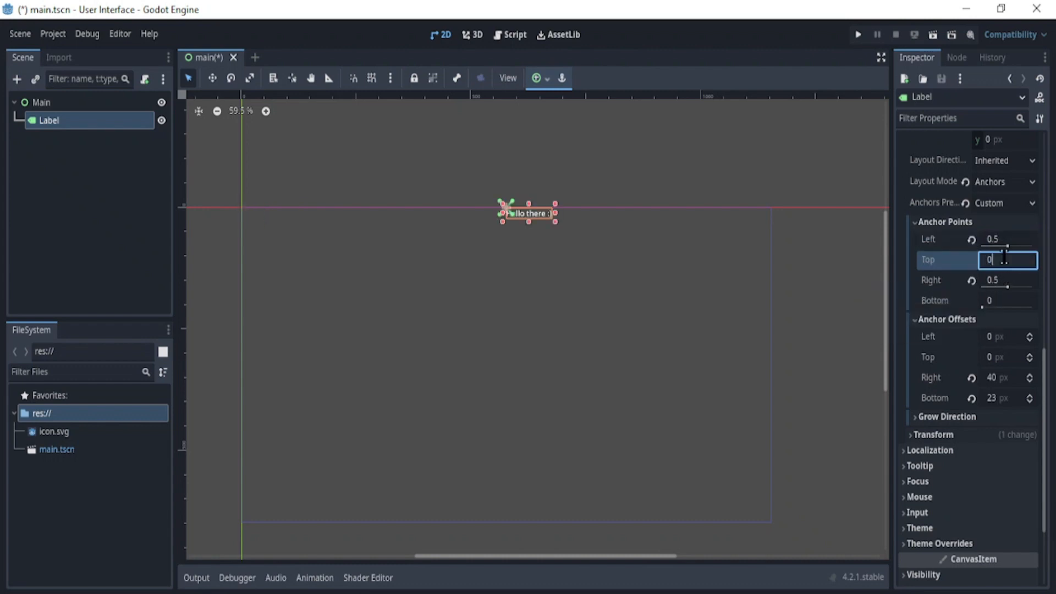
key(Return)
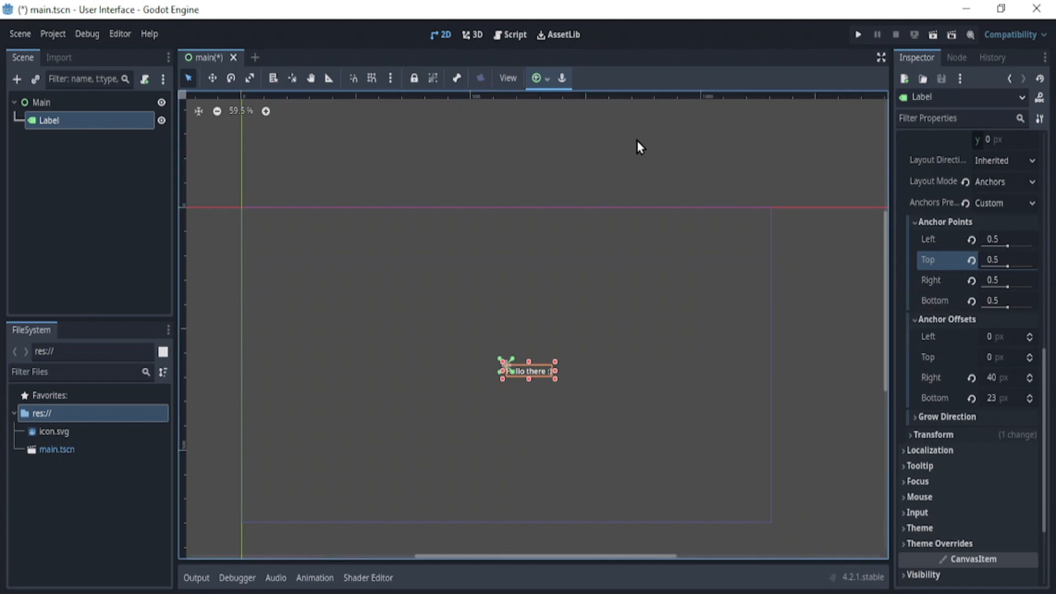
Shrink the Main control from its top-right corner to roughly the lower-left quarter of the viewport frame
click(91, 102)
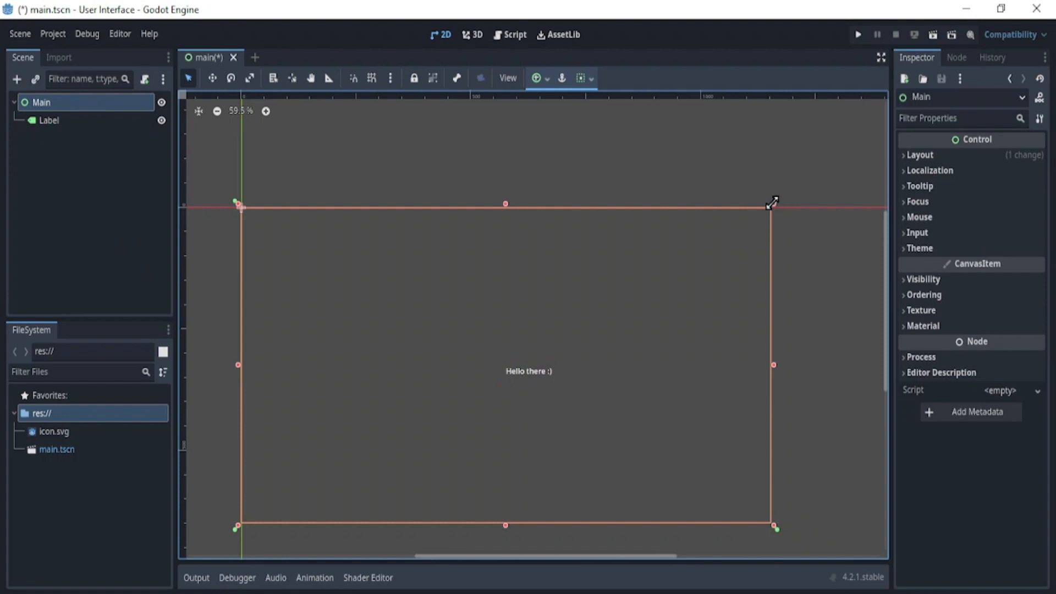
drag(773, 205, 480, 368)
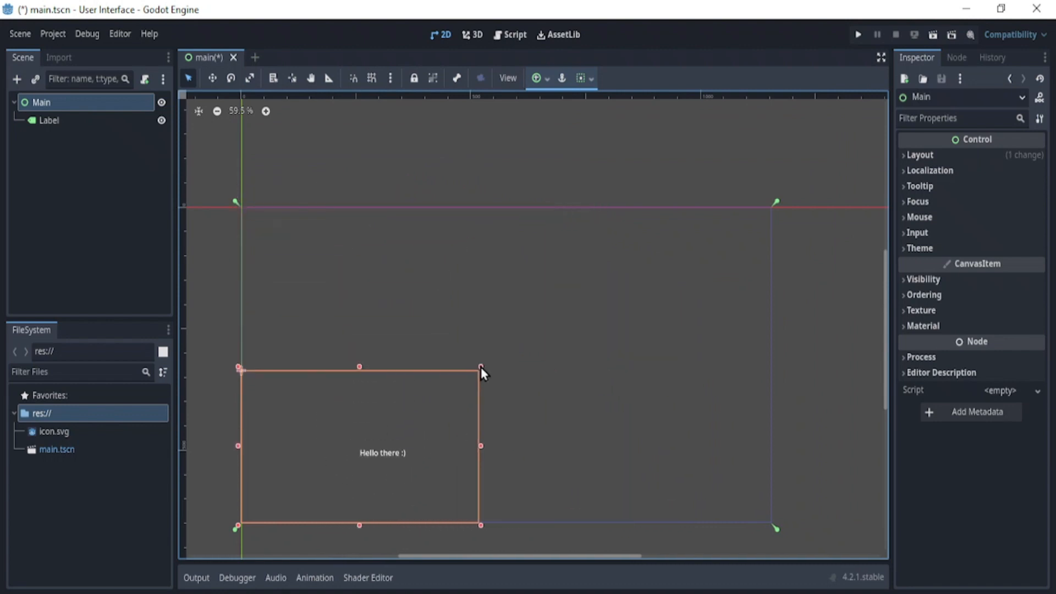
Undo the Main control's shrinking, and gather the label's anchors near the frame's top-right corner at about 0.944 horizontally and 0.072 vertically
key(ctrl+z)
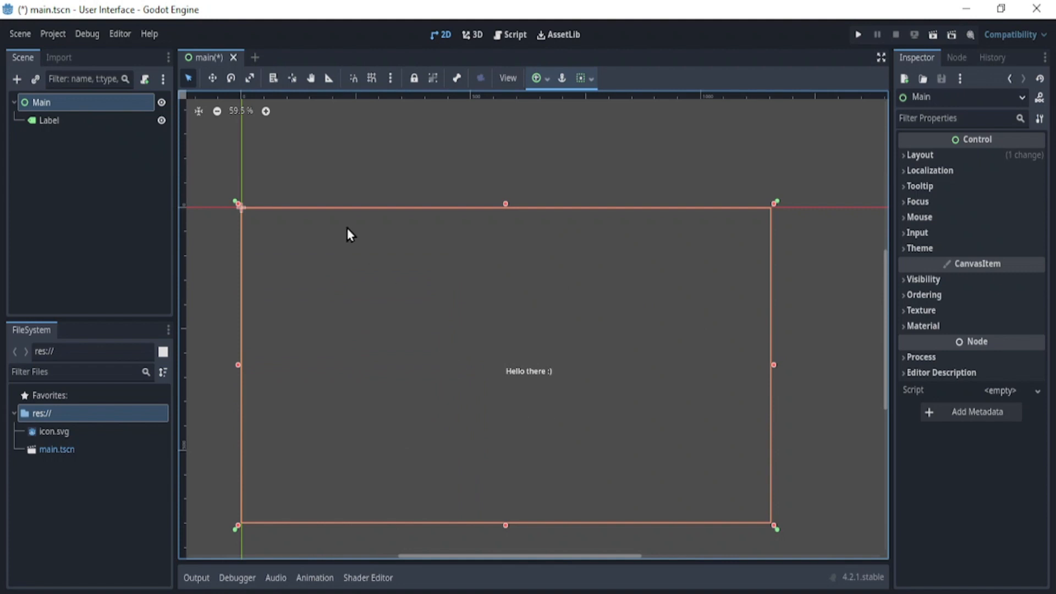
click(95, 119)
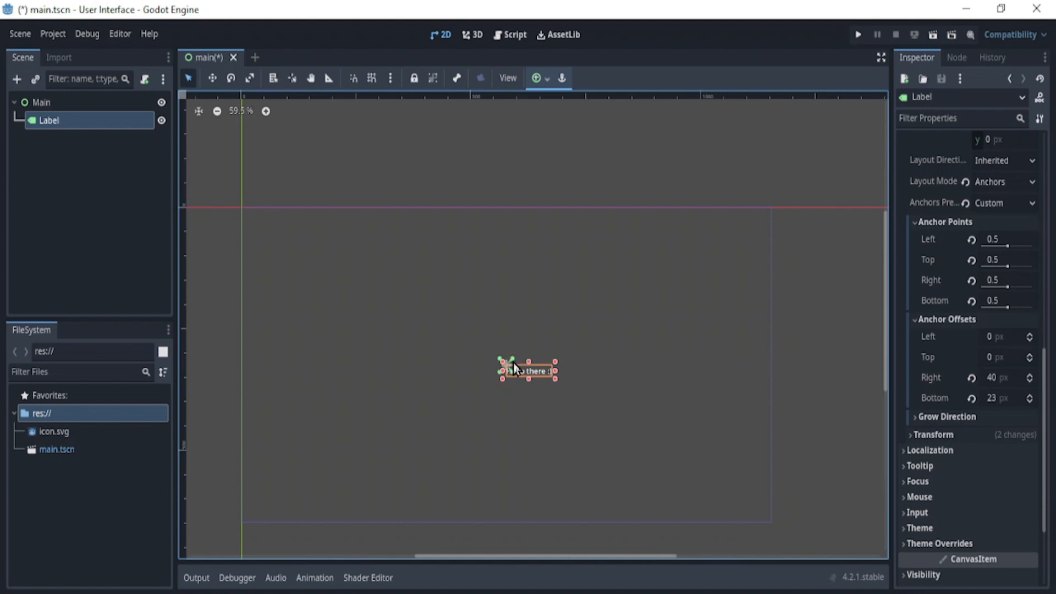
drag(512, 363, 745, 224)
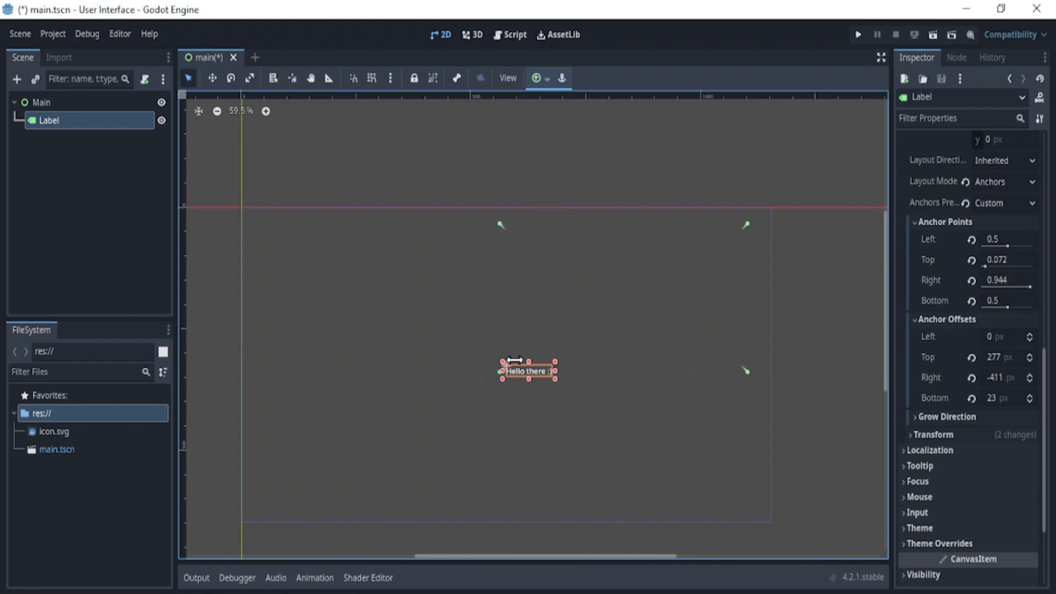
scroll(509, 368, up, 4)
scroll(509, 368, up, 1)
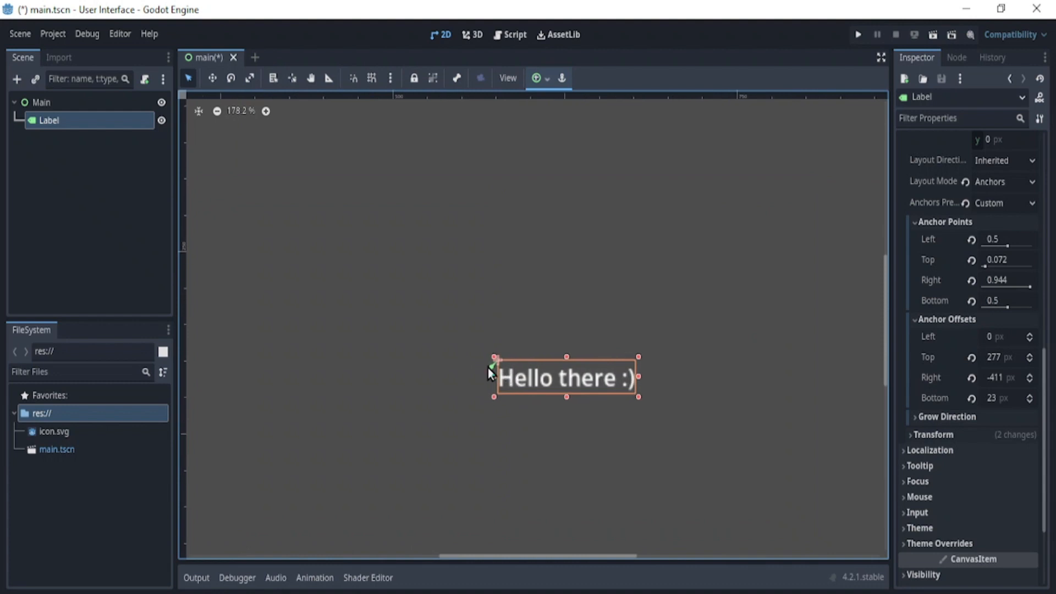
drag(491, 365, 700, 255)
scroll(642, 367, down, 9)
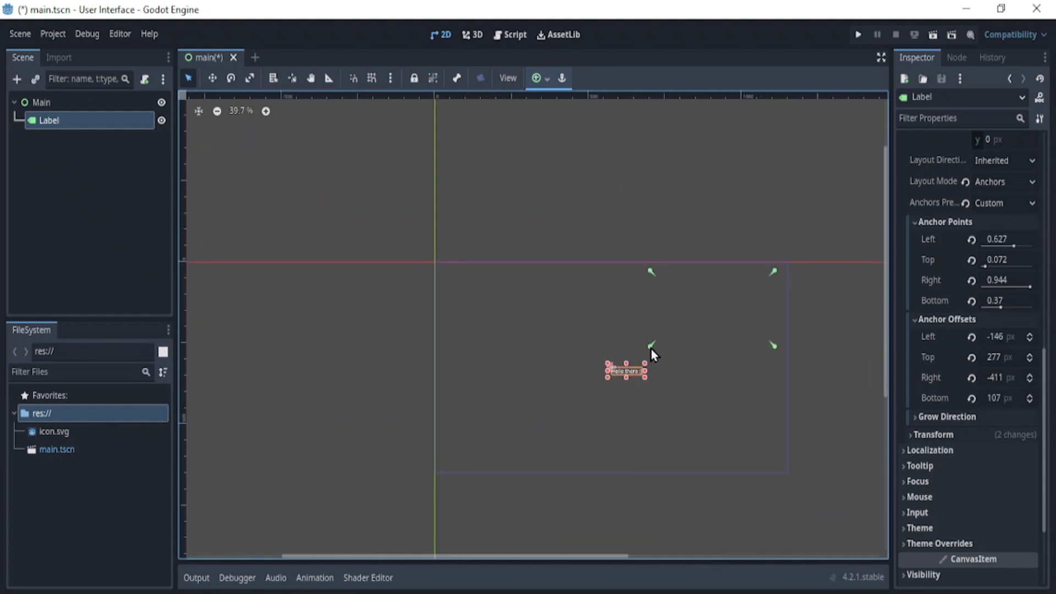
drag(651, 348, 766, 285)
Move the label next to its anchors near the frame's top-right corner, and test them by temporarily shrinking the Main control
key(w)
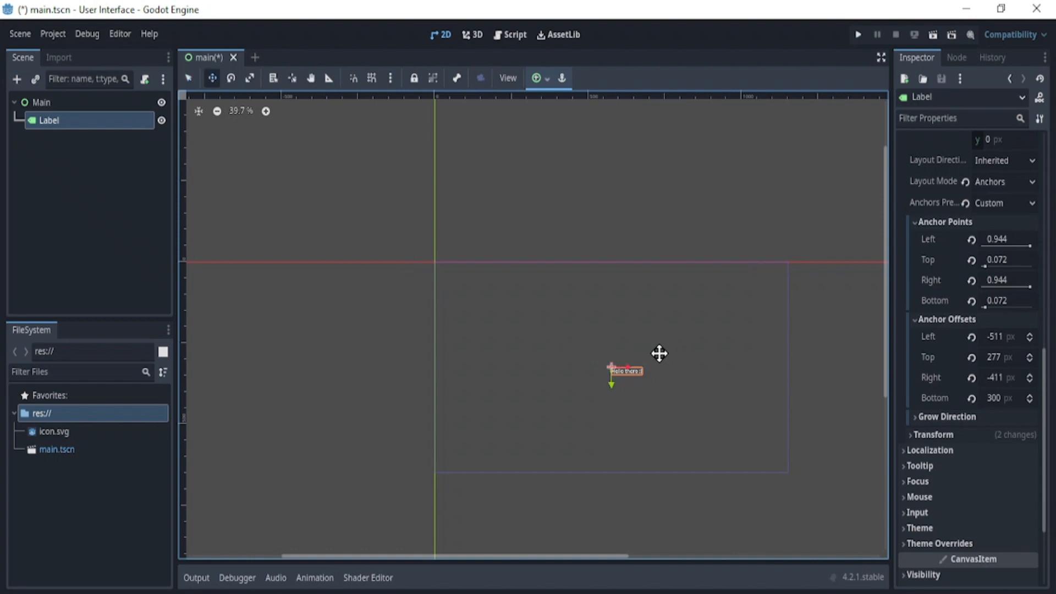
drag(660, 351, 815, 264)
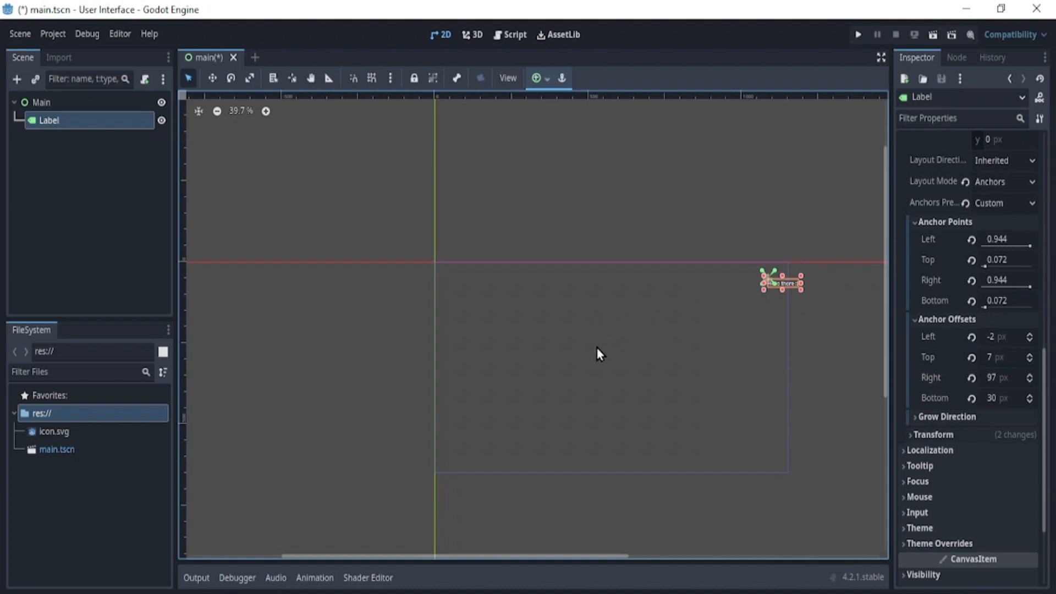
click(108, 102)
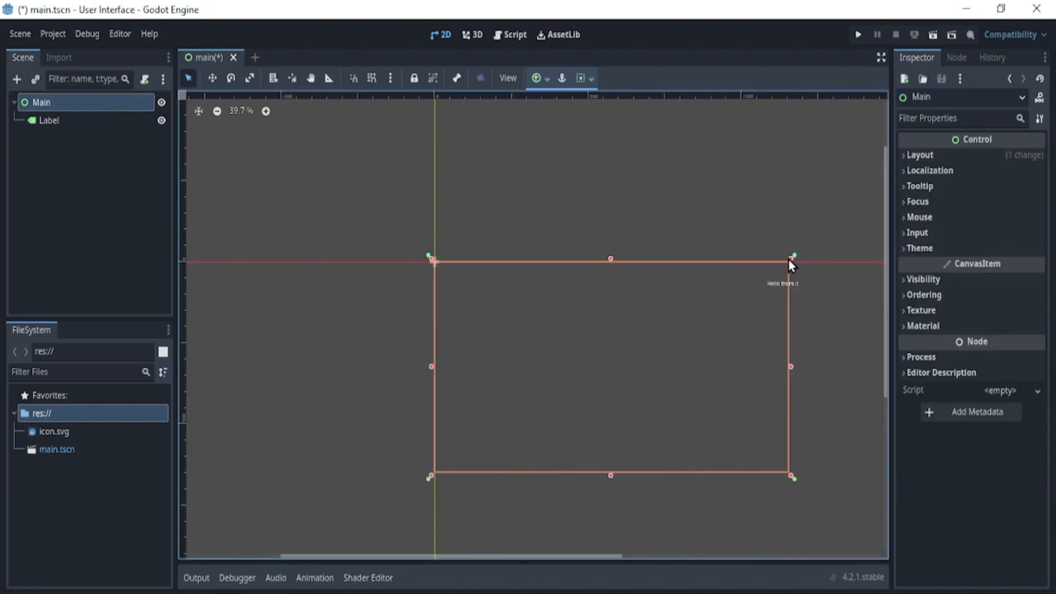
drag(790, 260, 608, 346)
key(ctrl+z)
Set the label's Left, Top and Right anchor points to 0.5
click(44, 120)
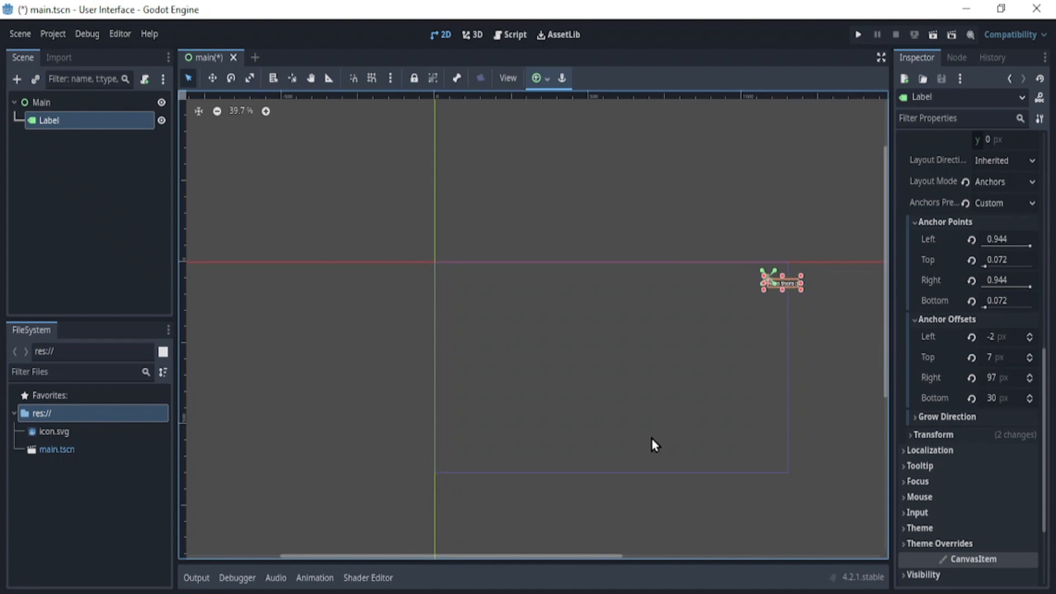
click(1000, 239)
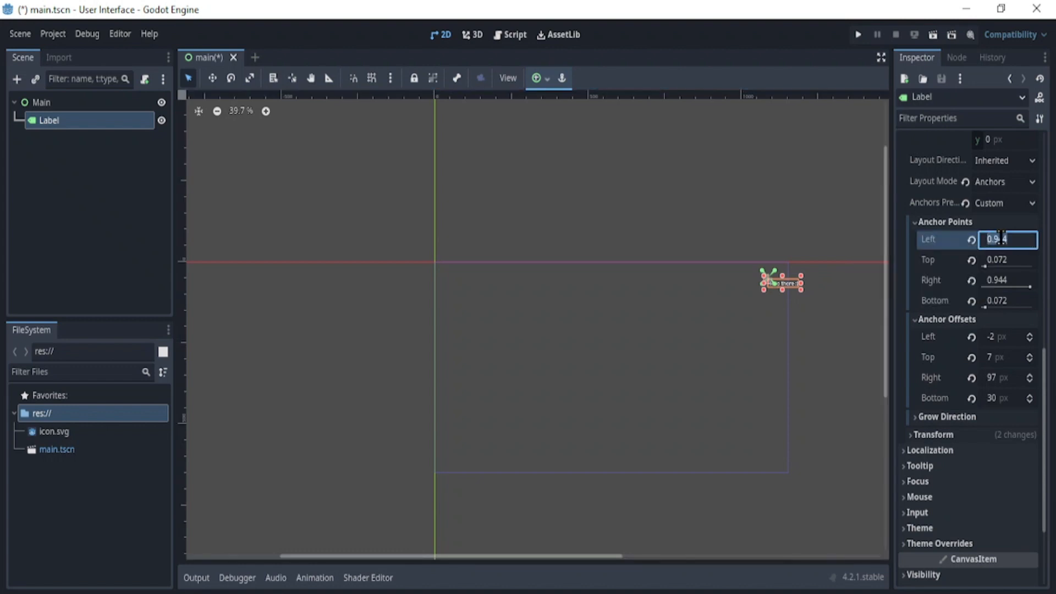
text(0.5)
key(Return)
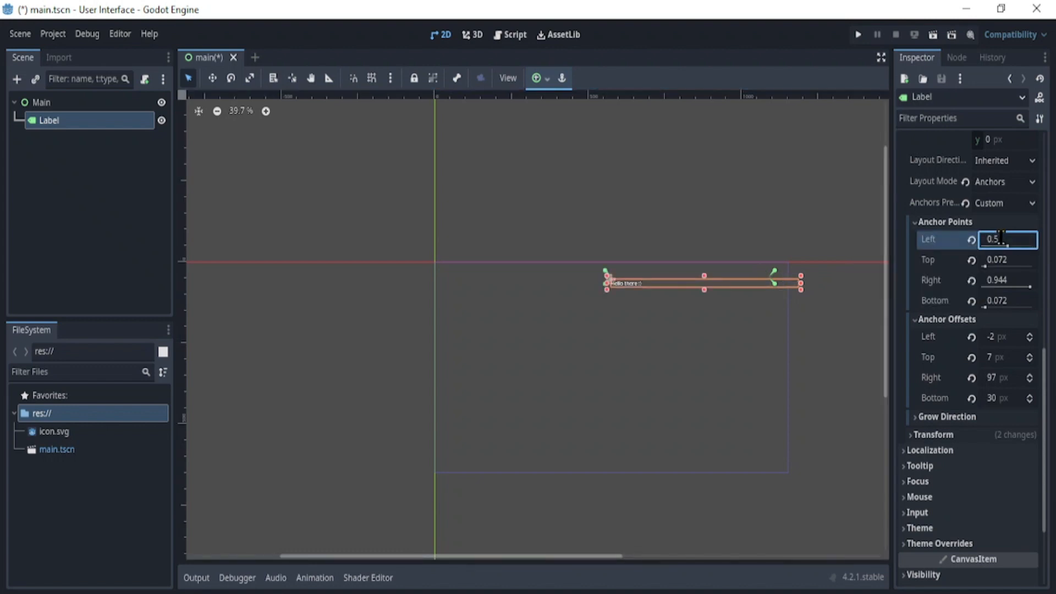
click(1000, 259)
text(0.5)
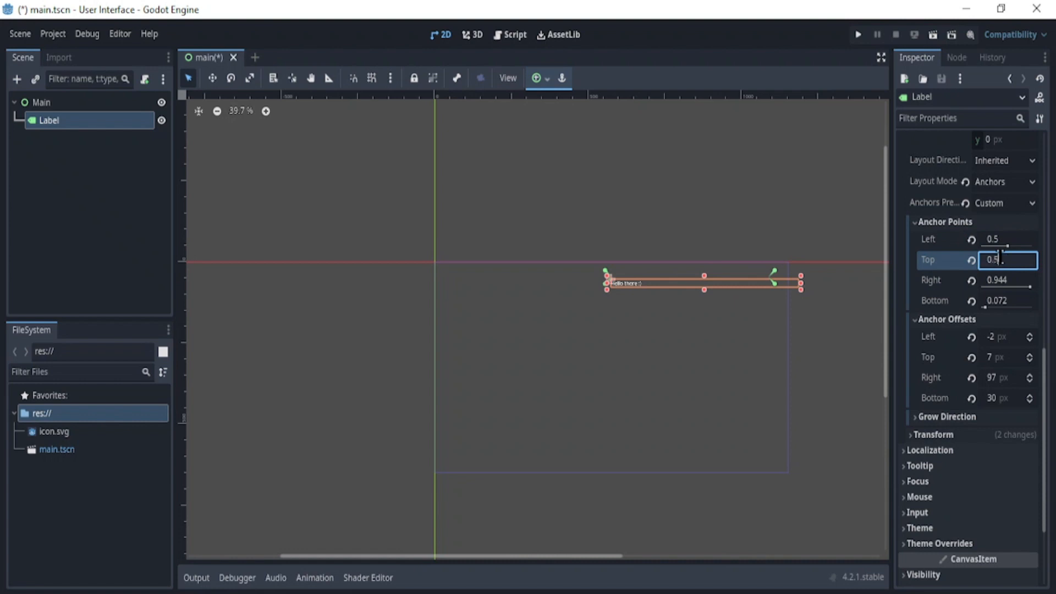
key(Return)
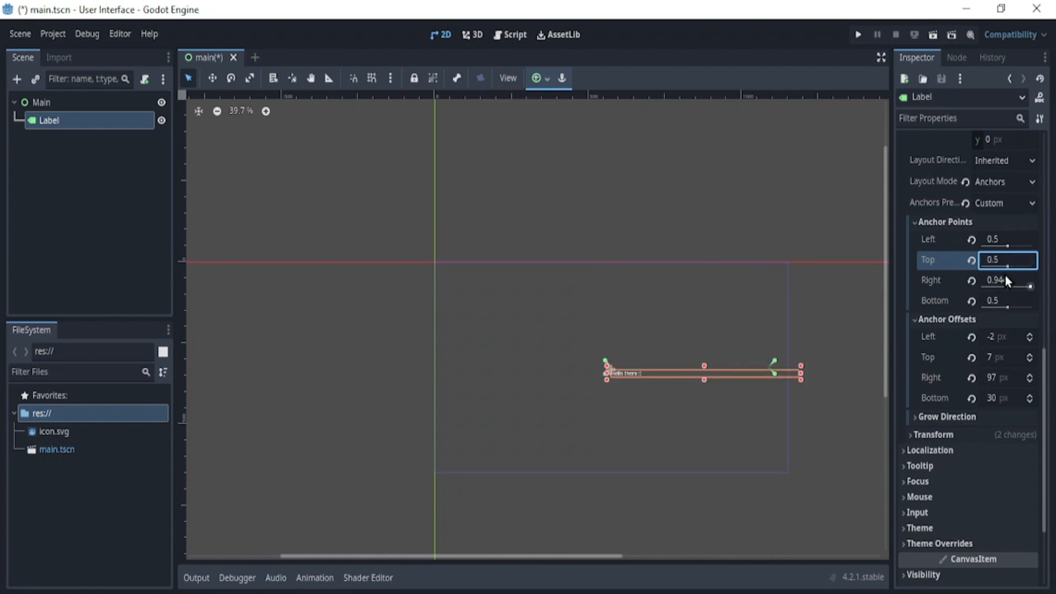
click(1004, 278)
text(0.5)
key(Return)
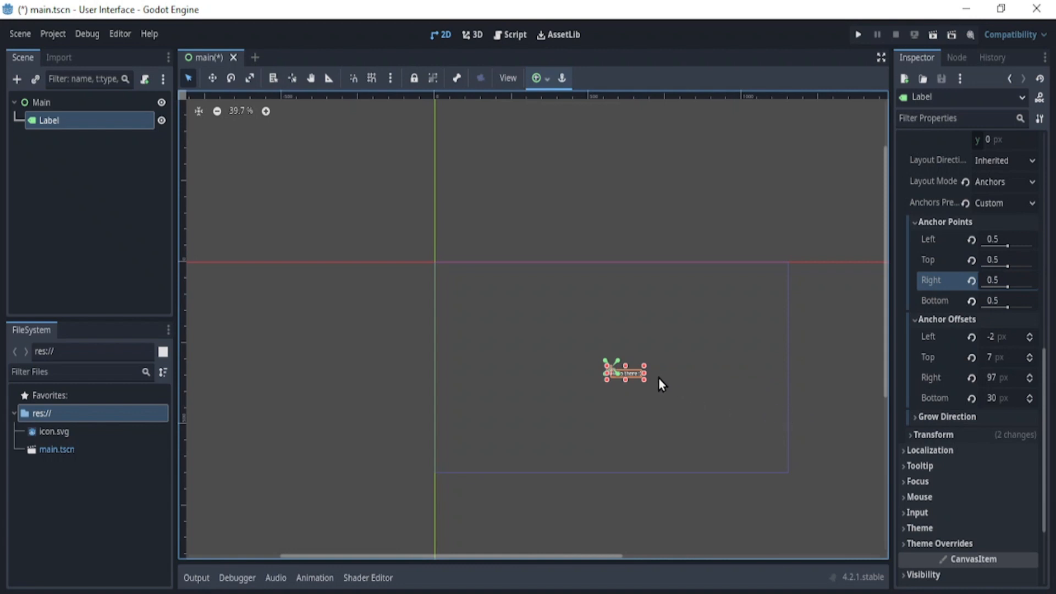
Move the label up and right of its centered anchors, to offsets of about 287 px Left and -192 px Top
key(w)
drag(653, 355, 743, 296)
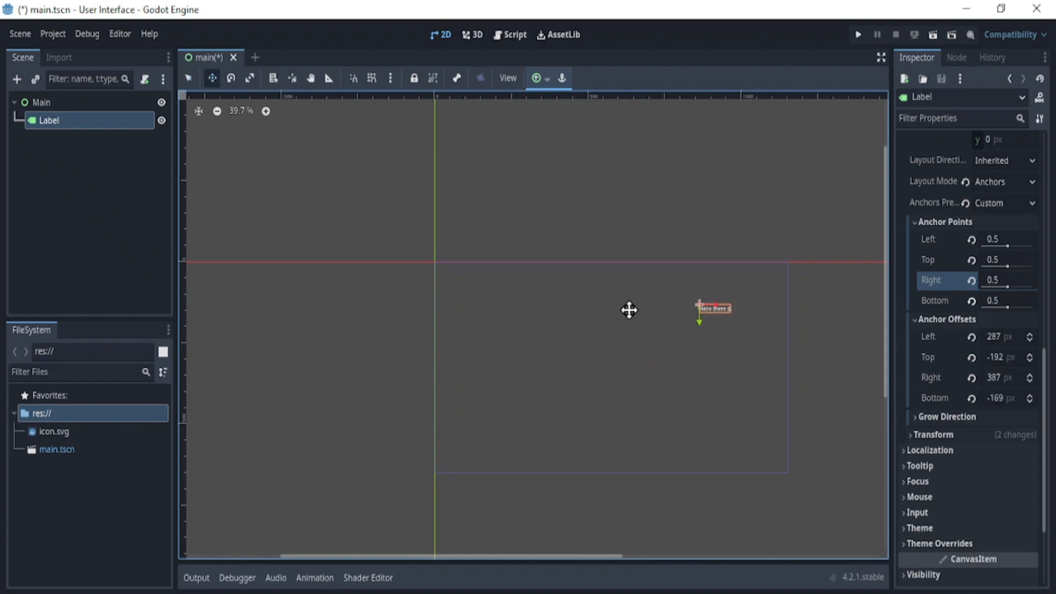
key(q)
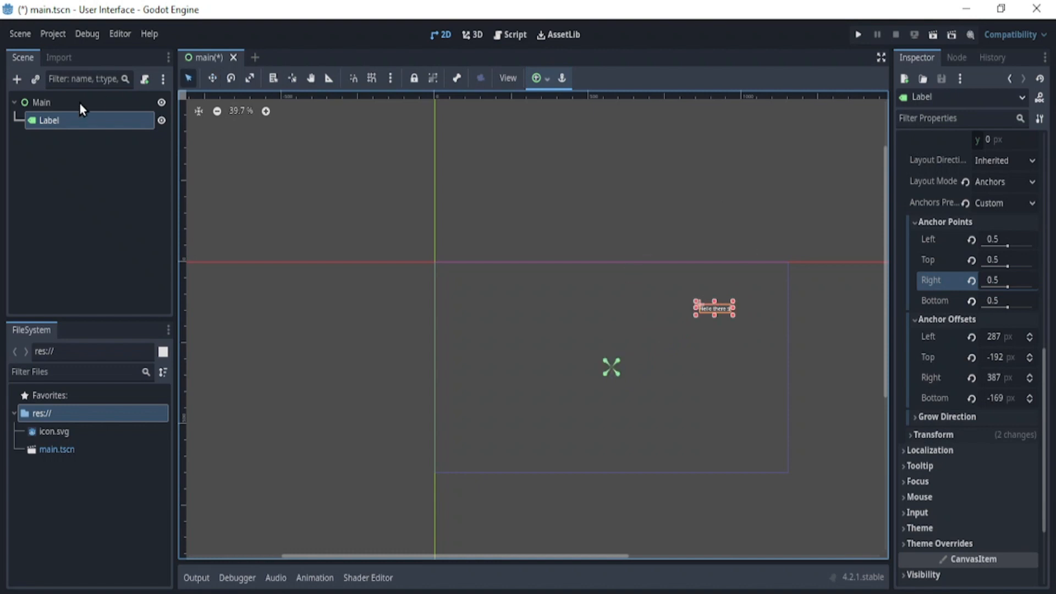
Resize the Main control from its top-right corner to test the offset label, and undo the resize
click(79, 102)
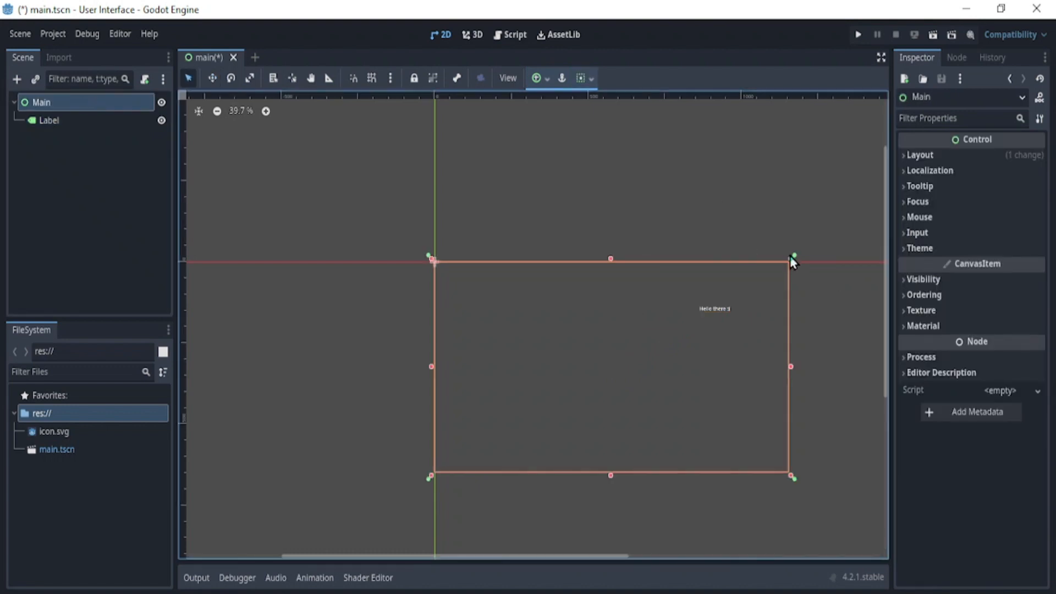
drag(789, 258, 753, 273)
key(ctrl+z)
Reset the label's Left, Top, Right and Bottom anchor offsets to their default of 0 px
click(83, 120)
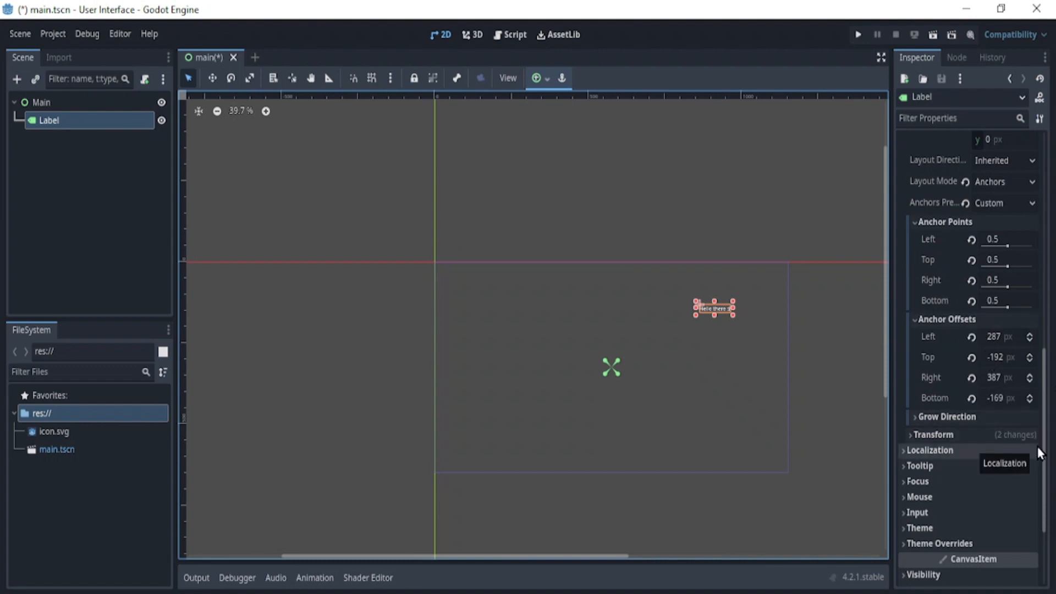
click(971, 337)
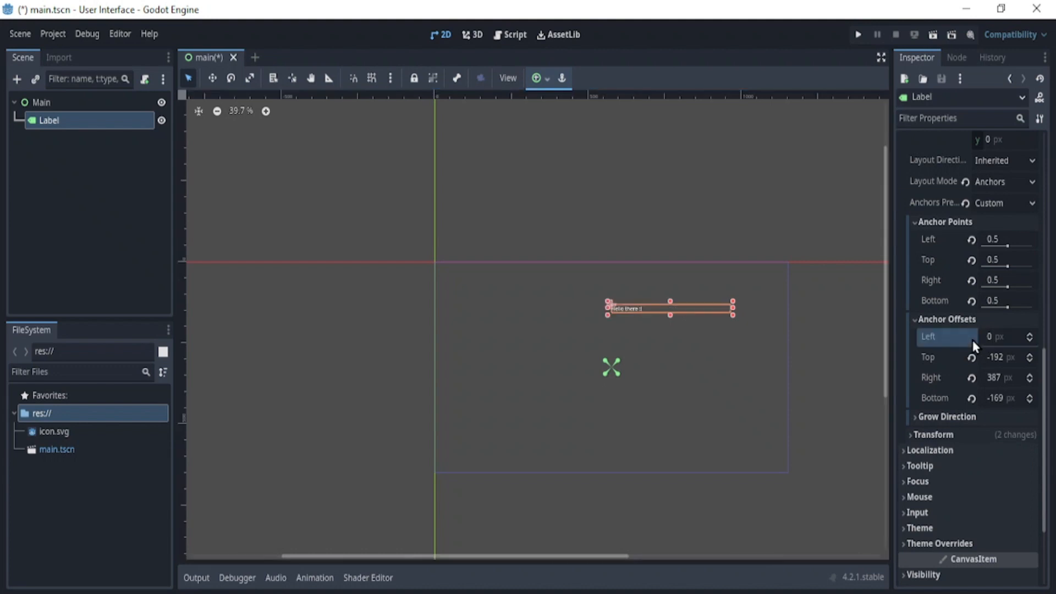
click(972, 356)
click(971, 377)
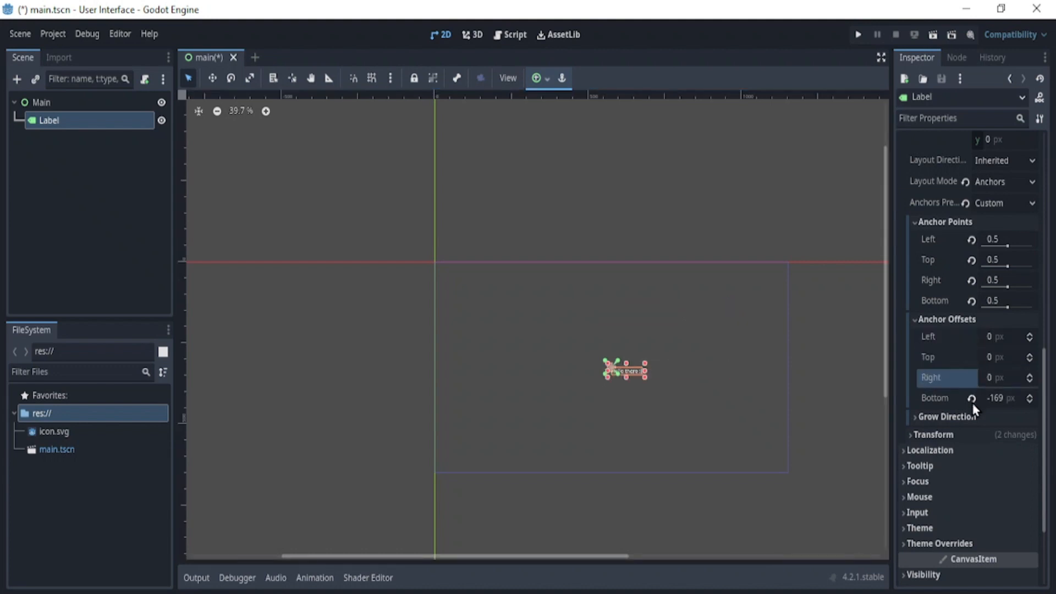
click(972, 398)
Set the label's Left anchor offset to -50 px
scroll(652, 374, up, 4)
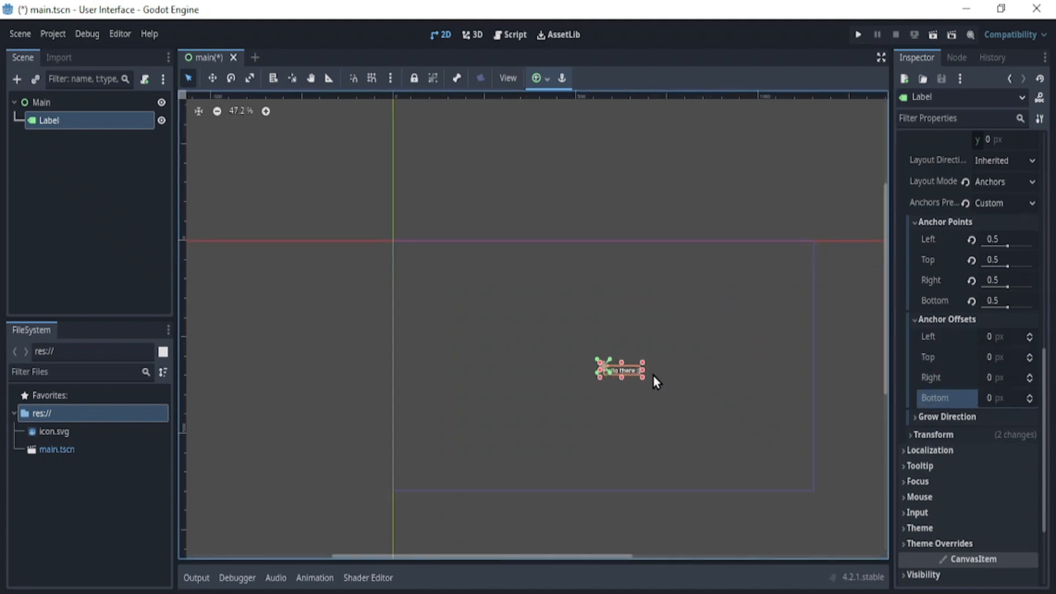
click(1001, 340)
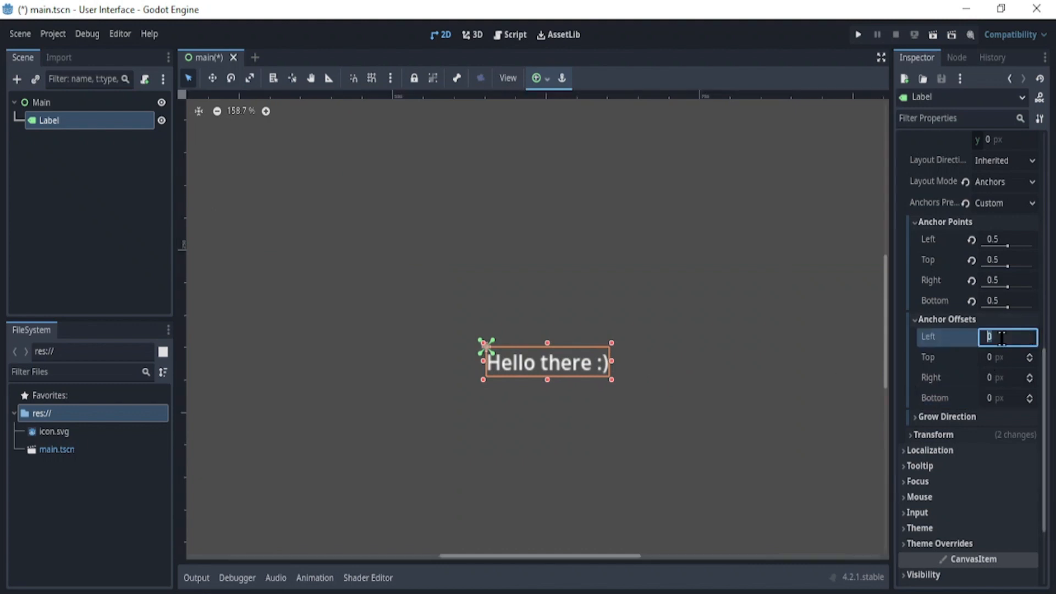
text(-1)
key(BackSpace)
key(BackSpace)
text(-50)
key(Return)
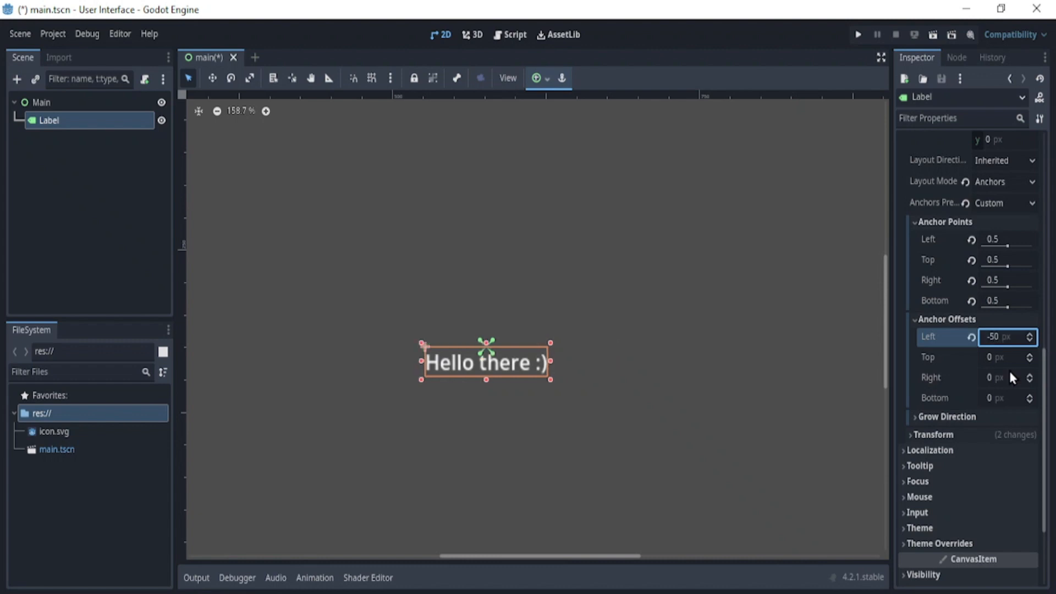
Set the label's Top anchor offset to -12 px
click(1021, 358)
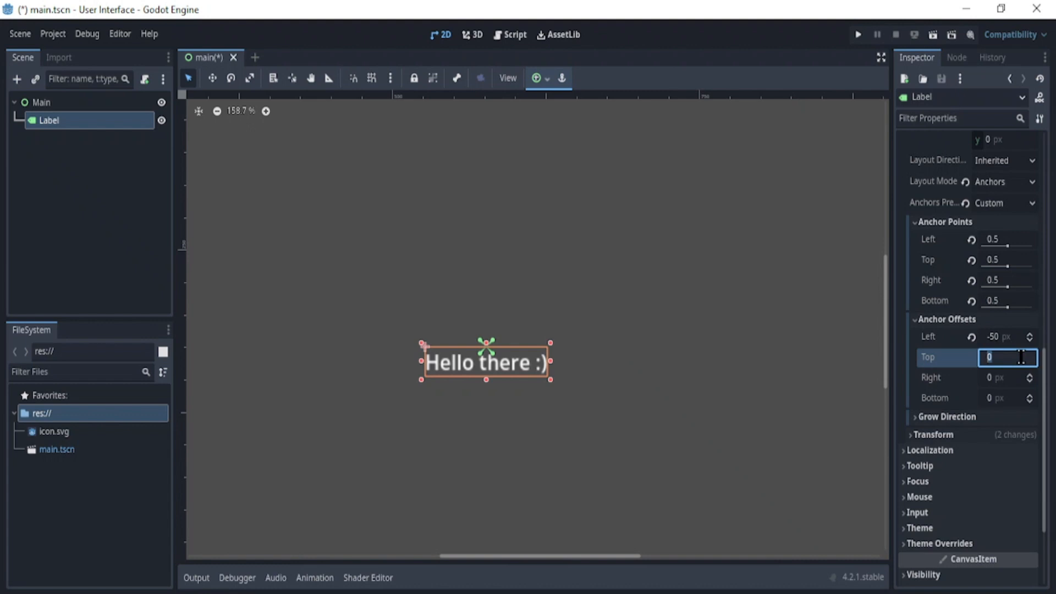
text(-50)
key(BackSpace)
key(BackSpace)
key(BackSpace)
text(-12)
key(Return)
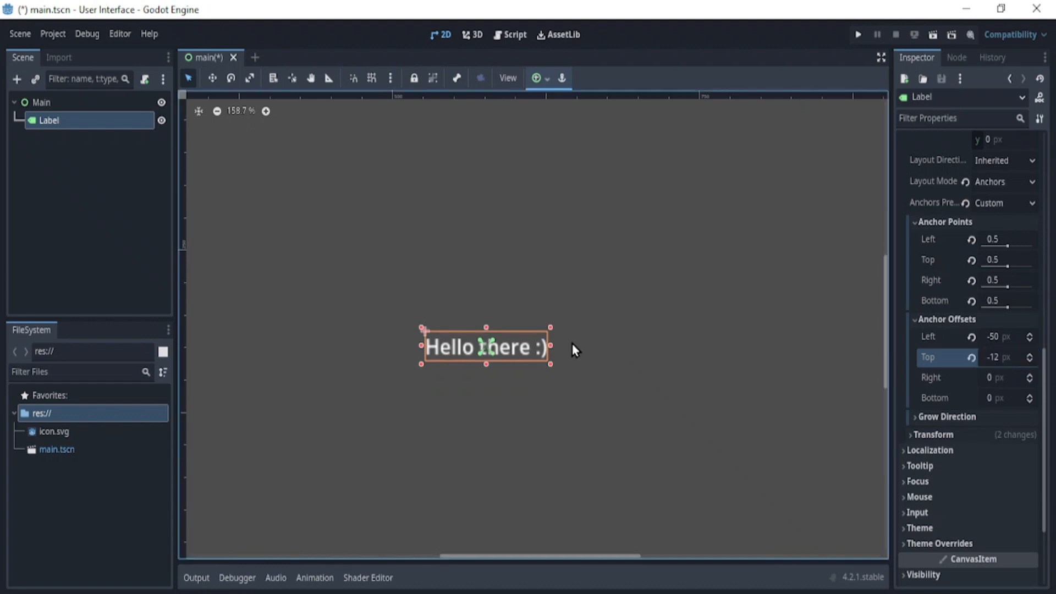
Test the label's centering by shrinking the Main control toward the frame's lower-left corner, and undo the resize
scroll(482, 391, down, 10)
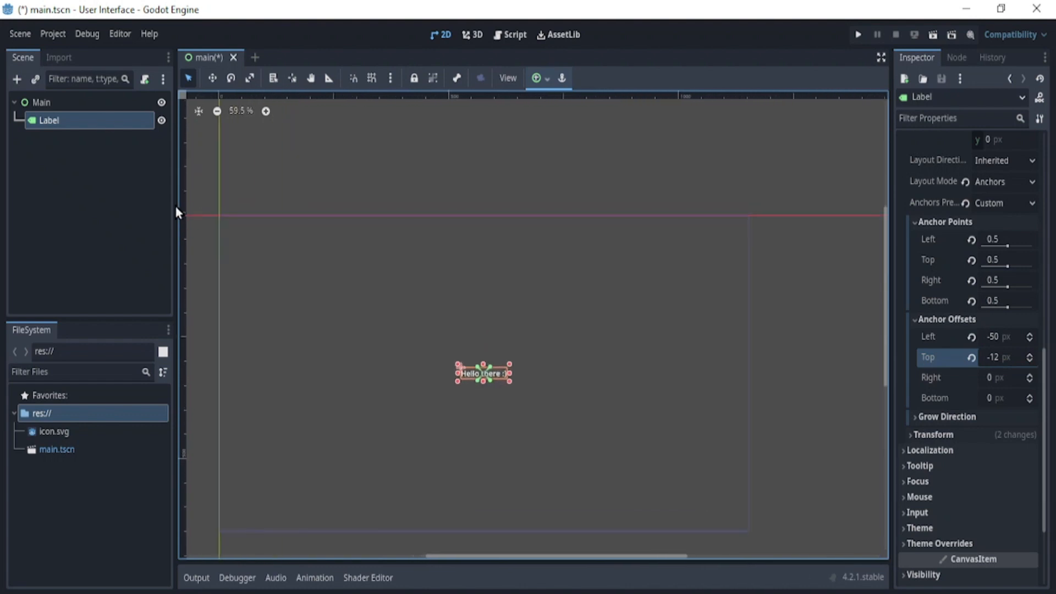
click(42, 102)
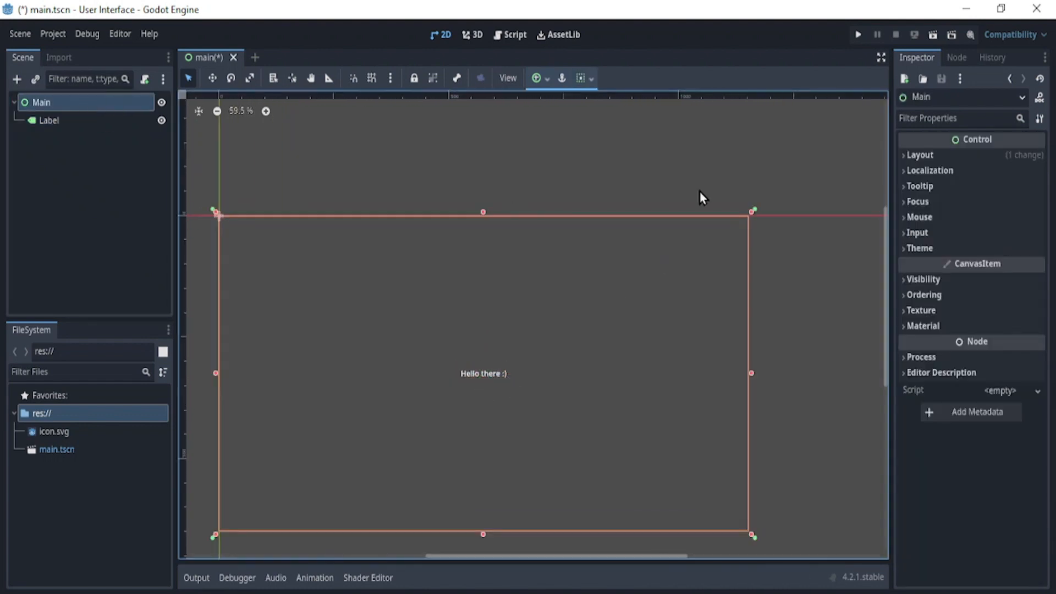
drag(752, 211, 533, 330)
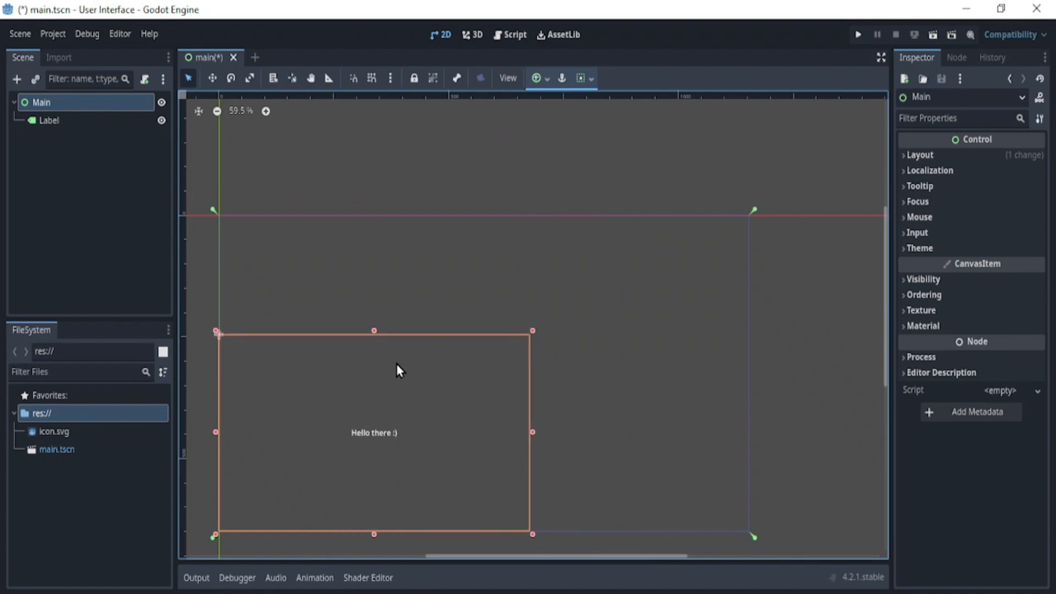
key(ctrl+z)
Reset the label's Left and Top anchor offsets to 0 px
click(46, 118)
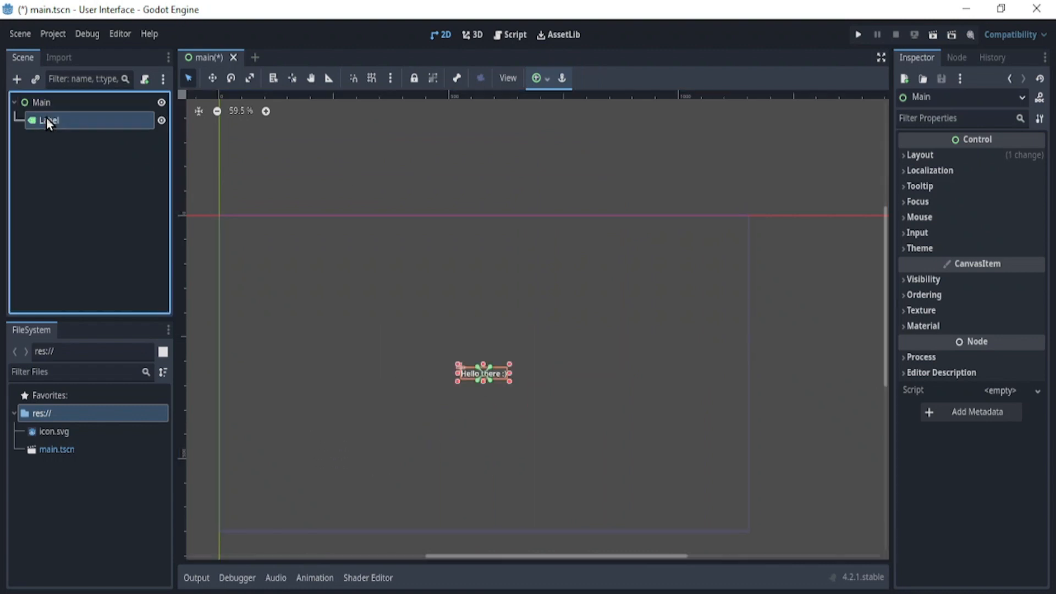
click(971, 337)
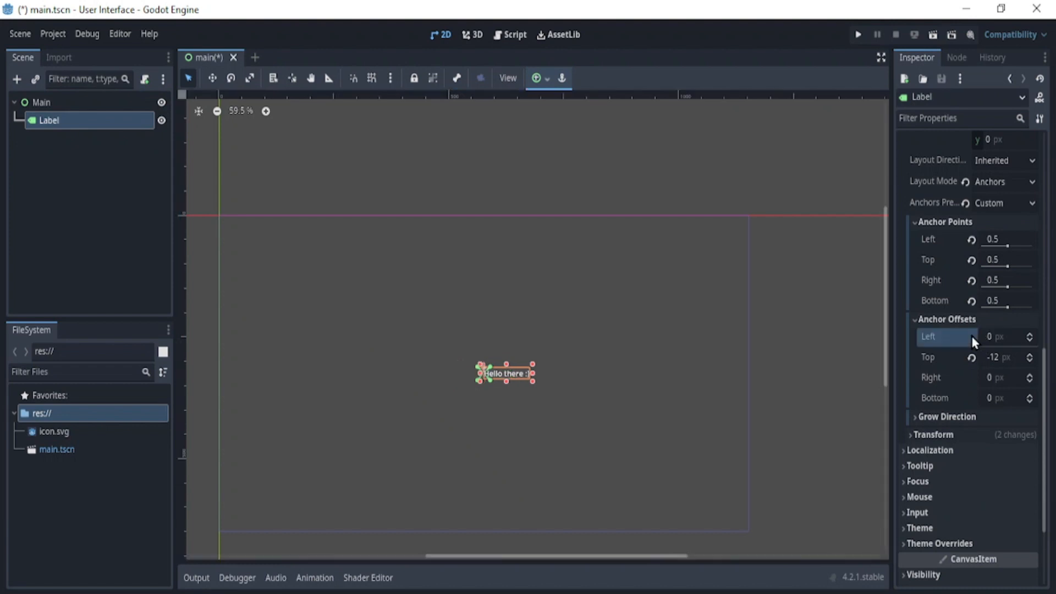
click(972, 358)
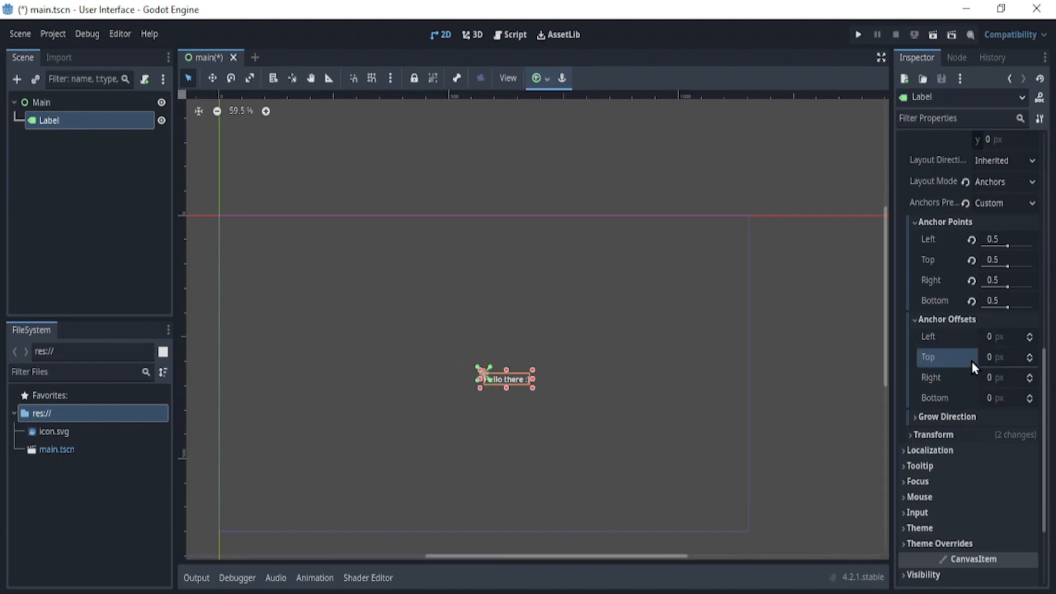
Reset the label's layout mode to Position, and apply the Center anchor preset to the label
click(965, 198)
scroll(589, 453, down, 3)
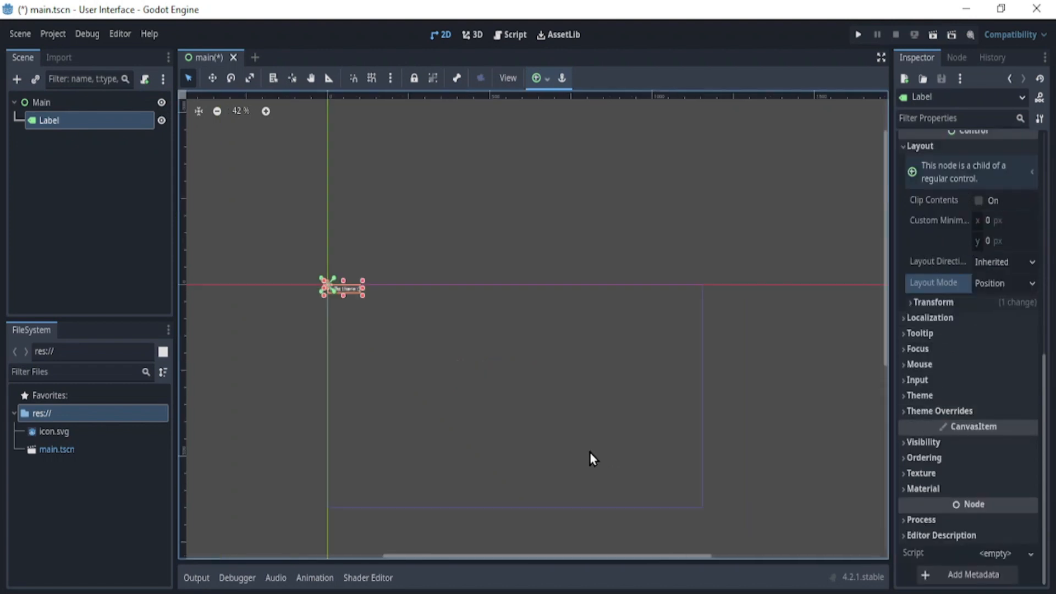
scroll(589, 453, up, 4)
scroll(589, 453, down, 1)
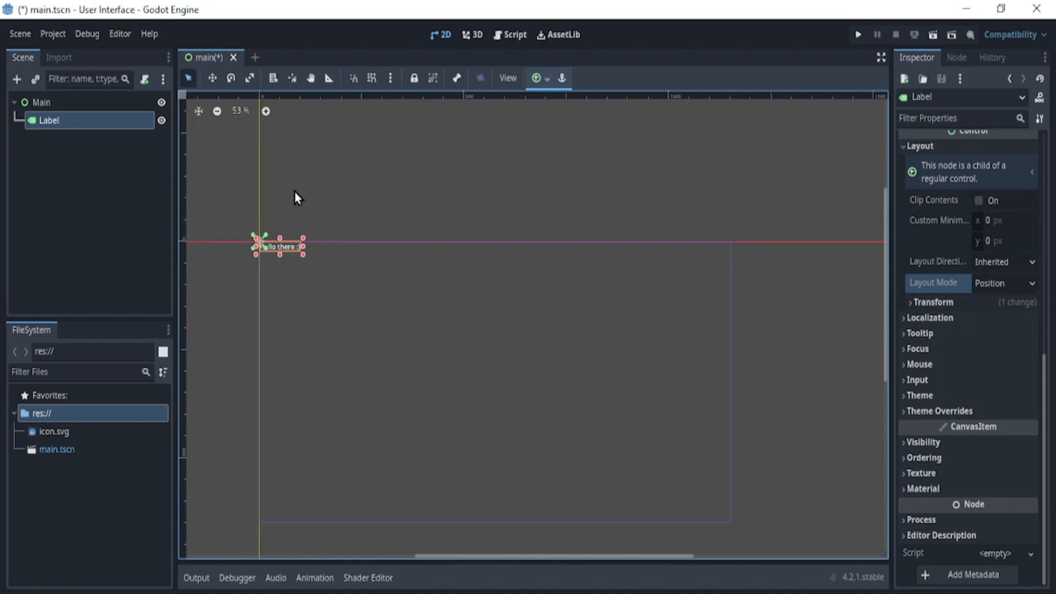
click(535, 78)
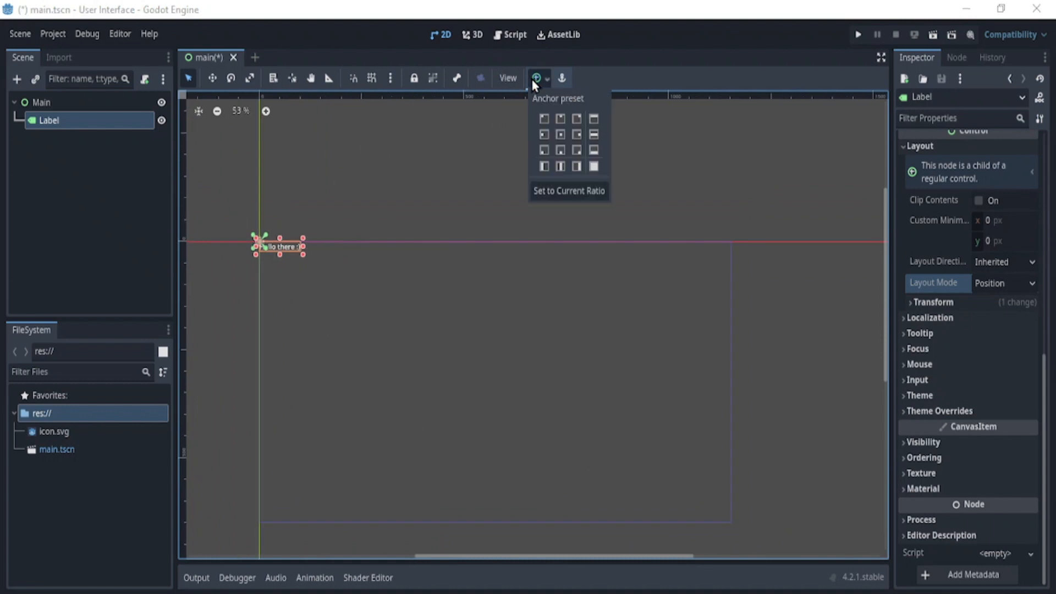
click(561, 134)
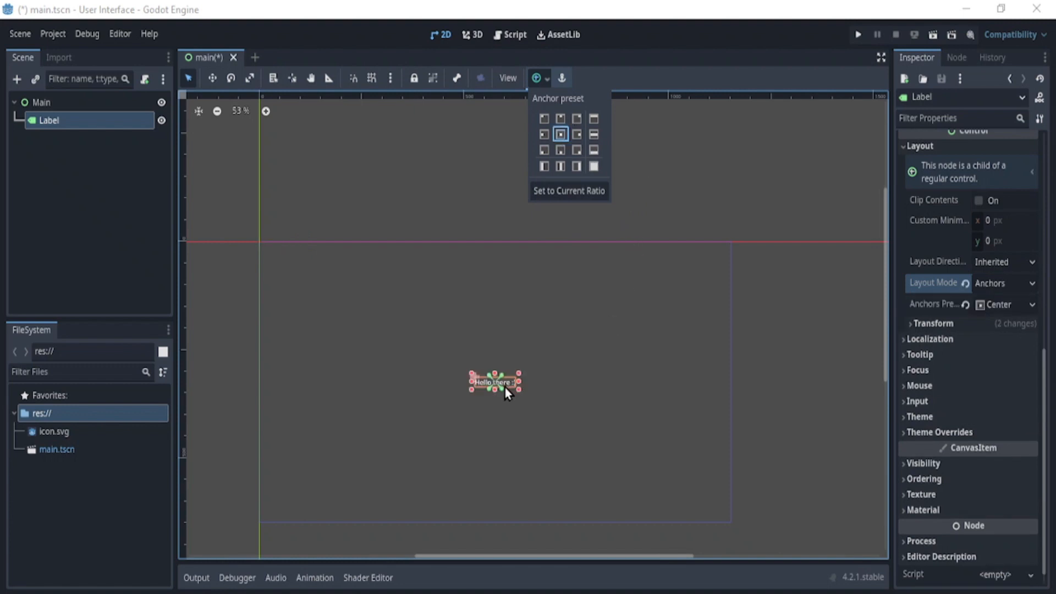
Try the Top Right, Top Left, Center Top, Center Bottom, Bottom Left and Full Rect anchor presets on the label, and return it to Center
scroll(503, 388, up, 2)
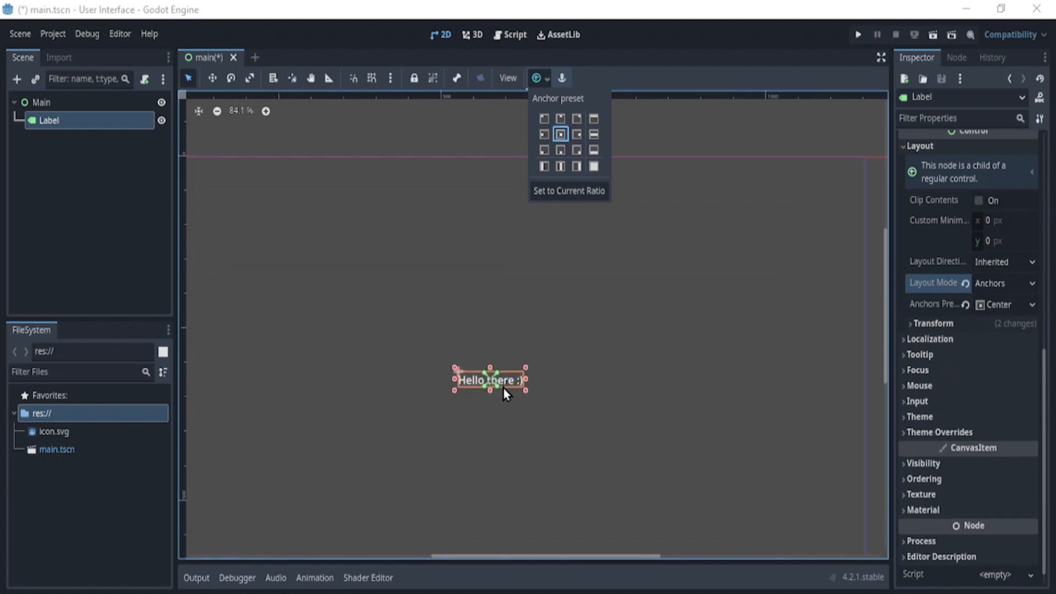
scroll(503, 388, down, 3)
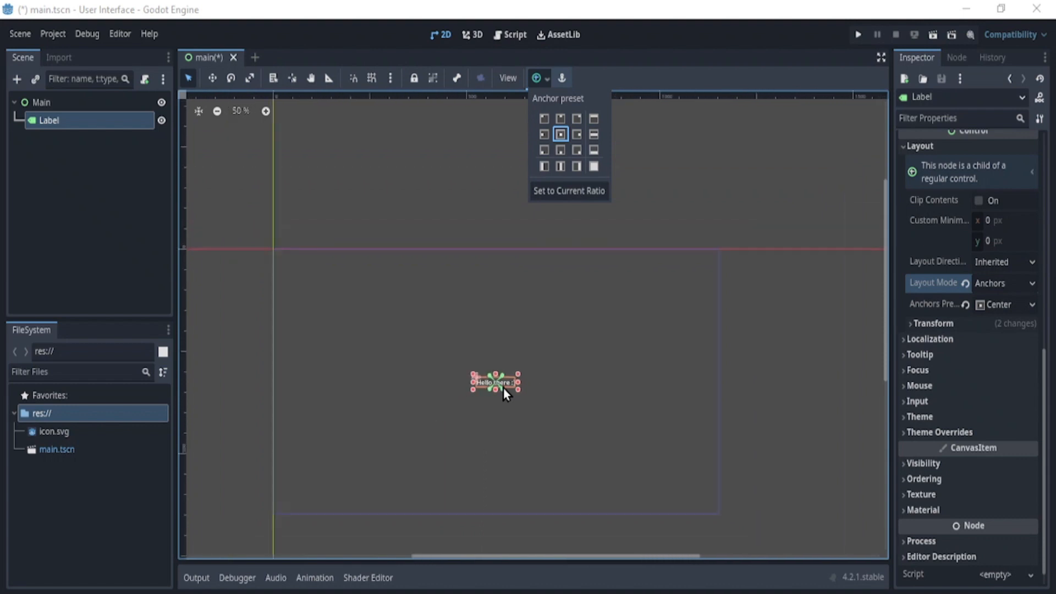
scroll(503, 388, up, 1)
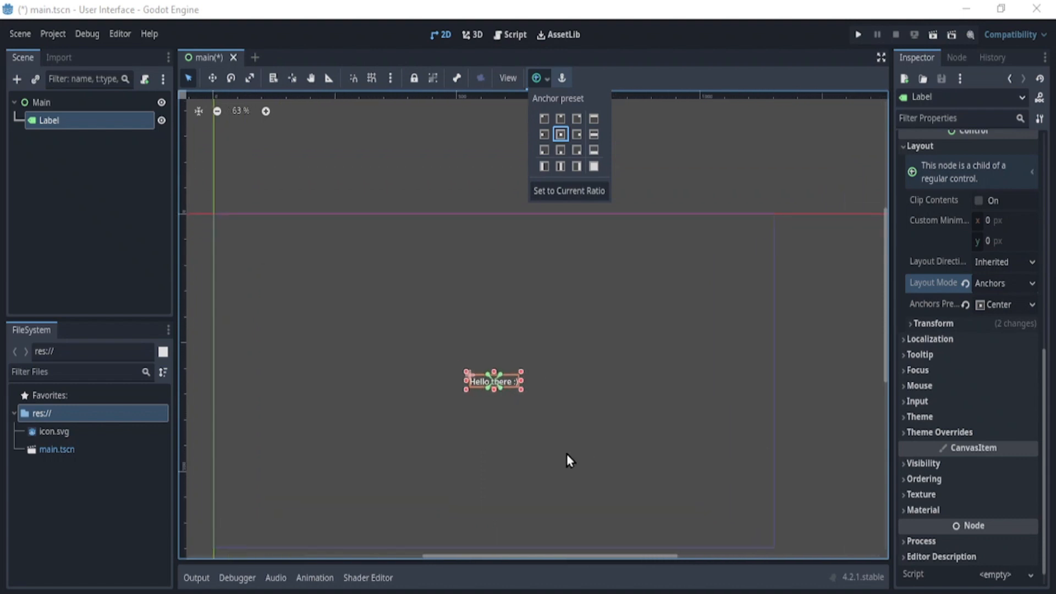
click(577, 119)
click(544, 118)
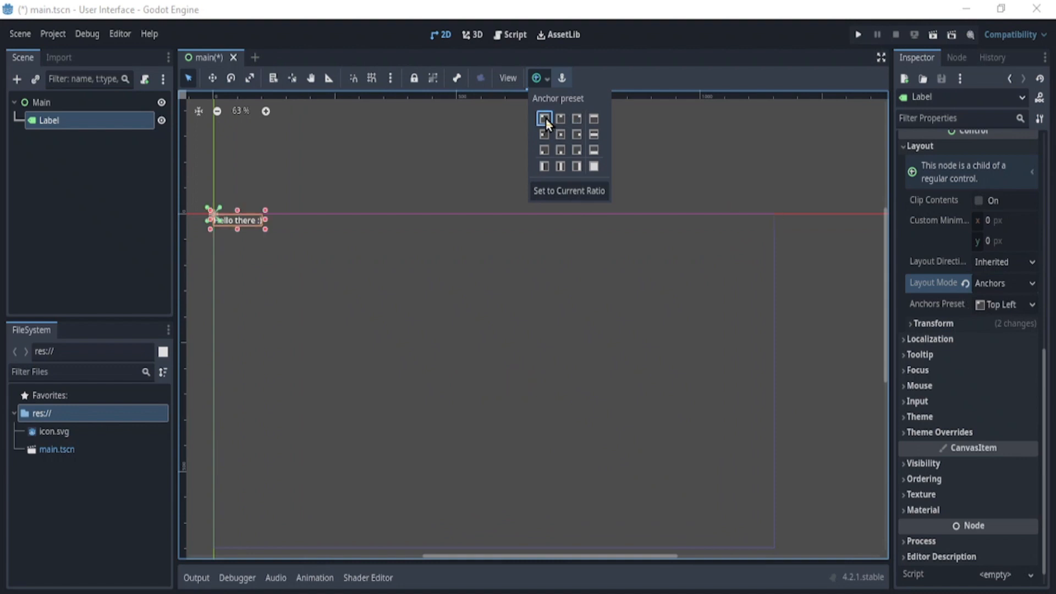
click(559, 118)
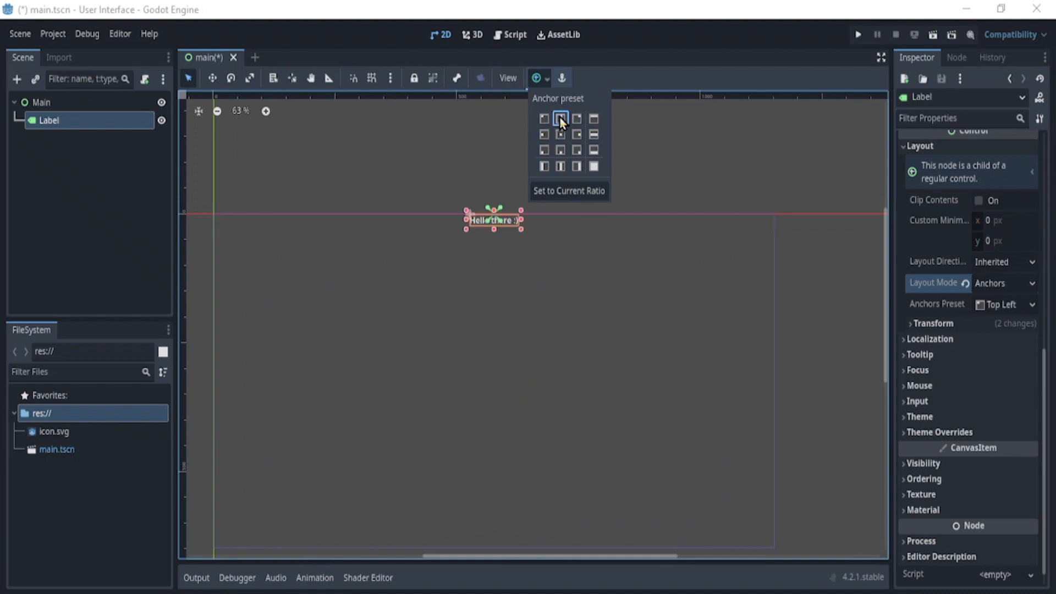
click(560, 149)
click(544, 151)
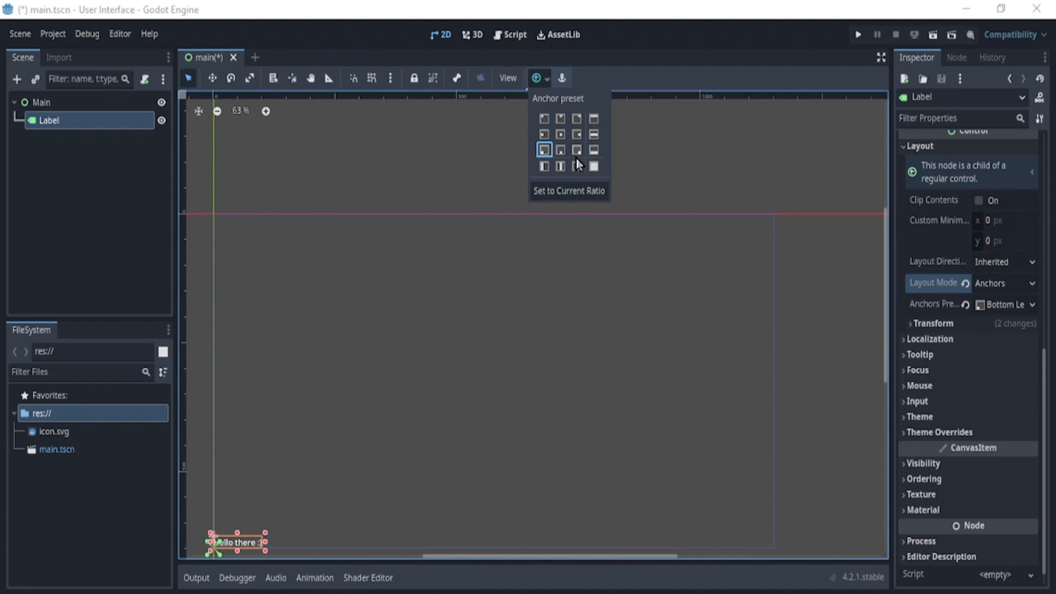
click(594, 166)
scroll(437, 358, down, 1)
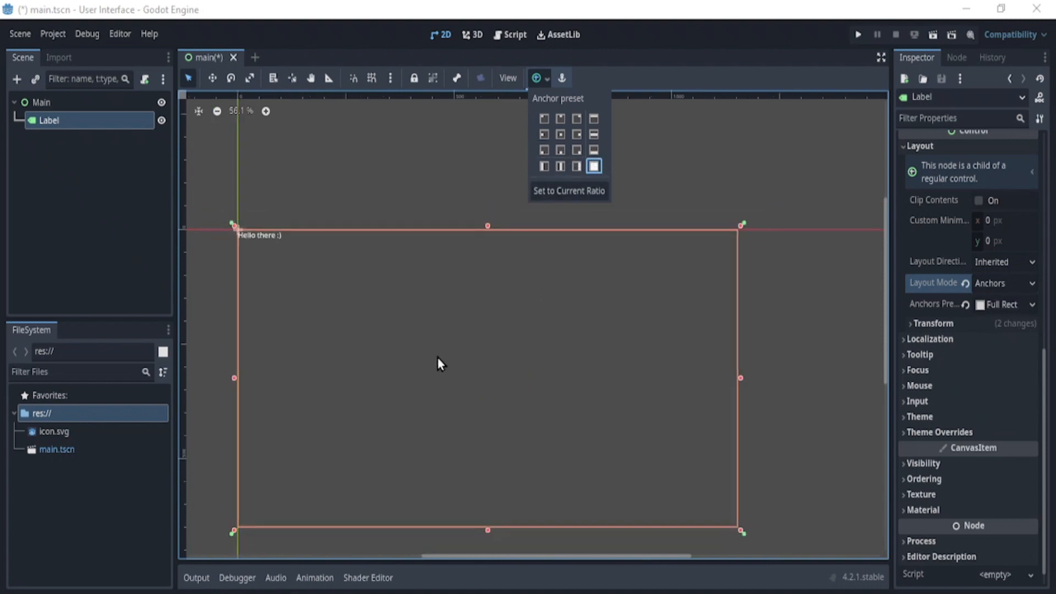
click(560, 135)
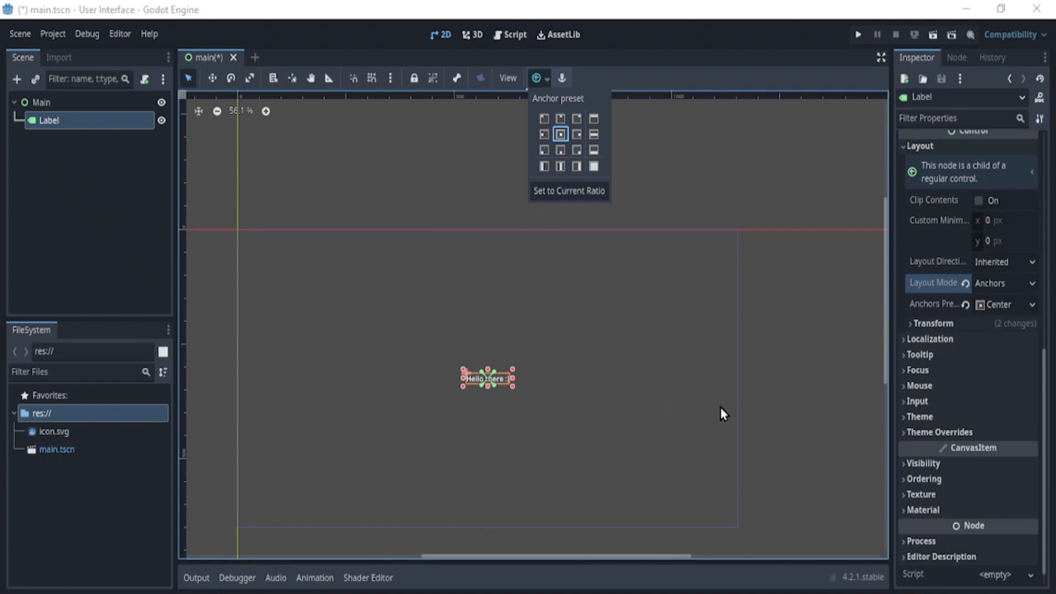
click(584, 438)
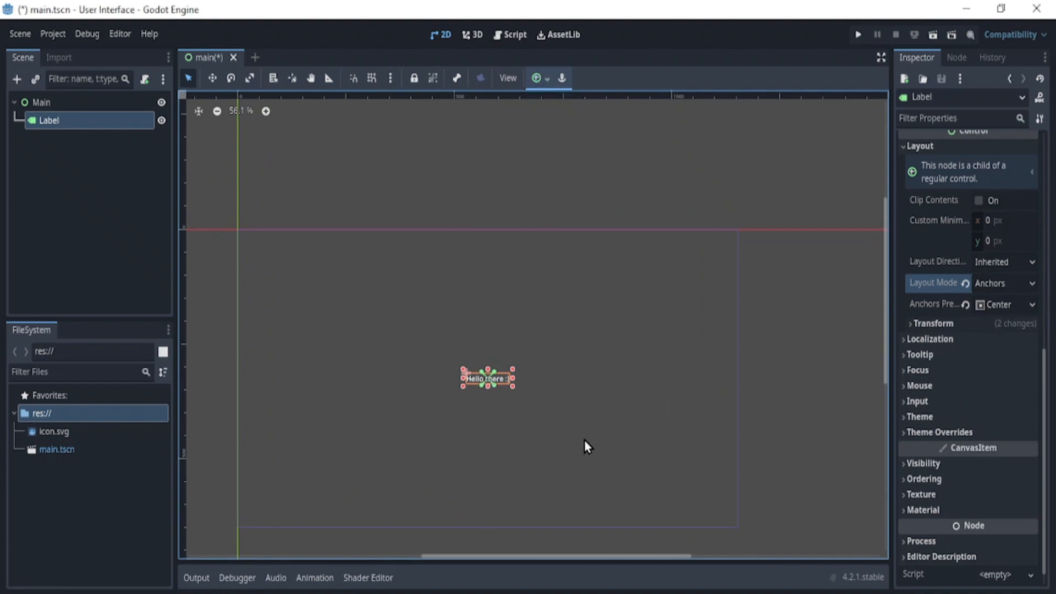
Run the project, test the label's centering by maximizing, restoring and shrinking the game window, and close the game and its output log
key(F5)
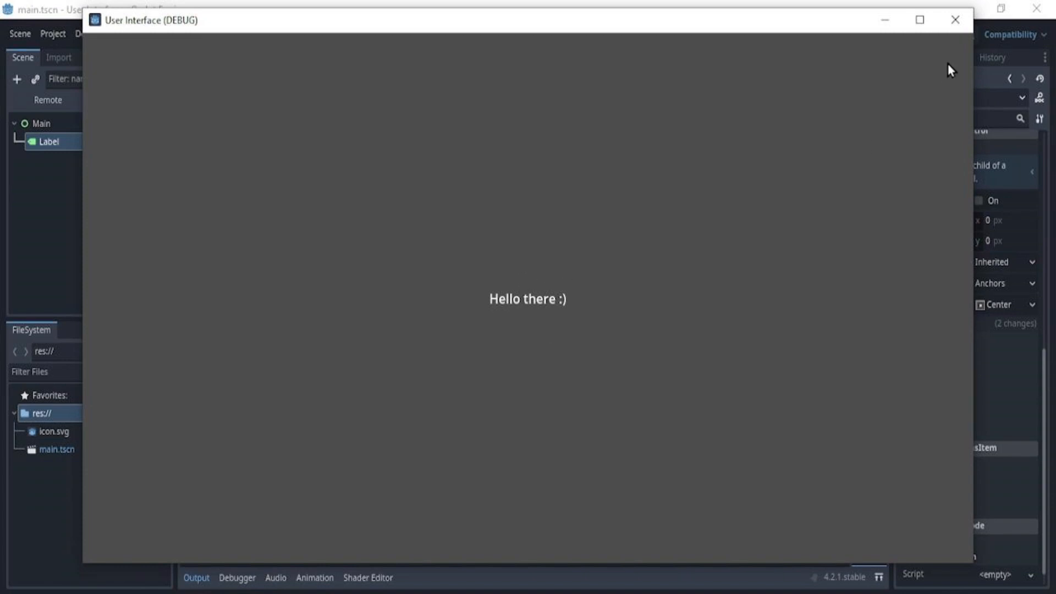
click(920, 21)
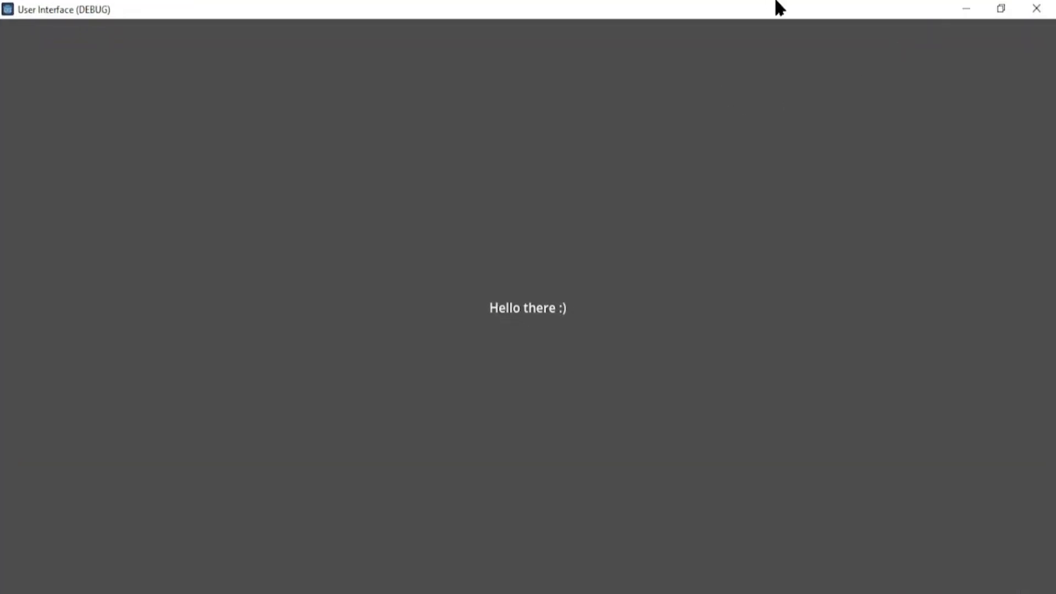
click(1001, 9)
drag(974, 169, 776, 267)
drag(561, 8, 604, 77)
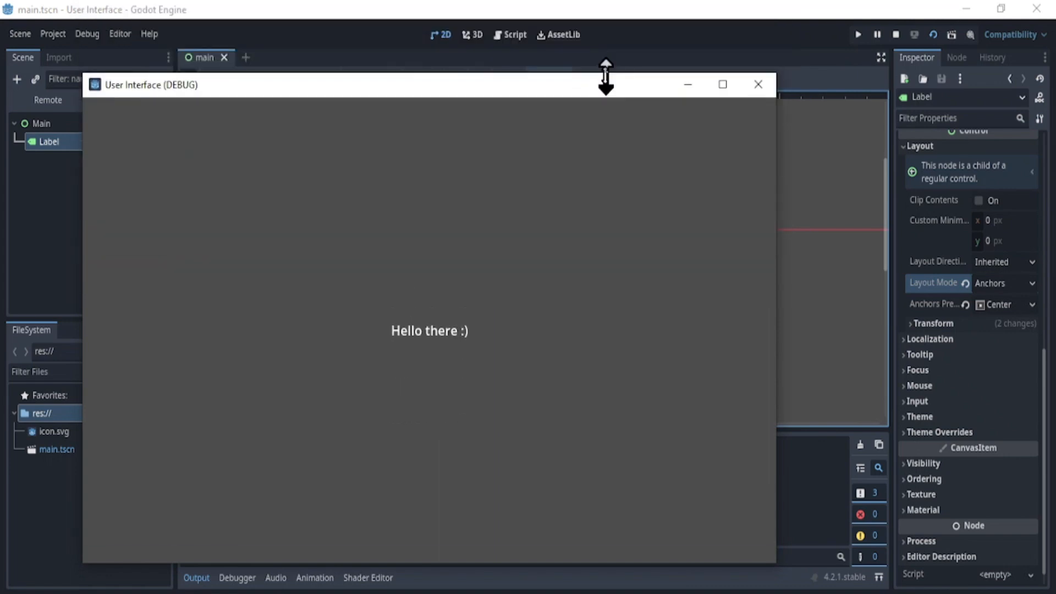
click(756, 86)
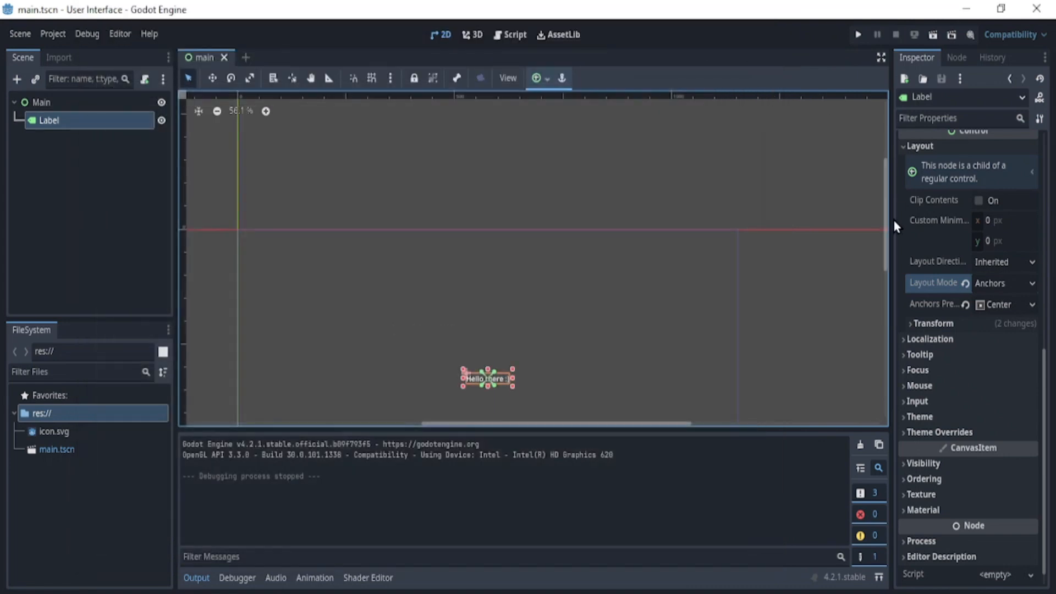
click(197, 576)
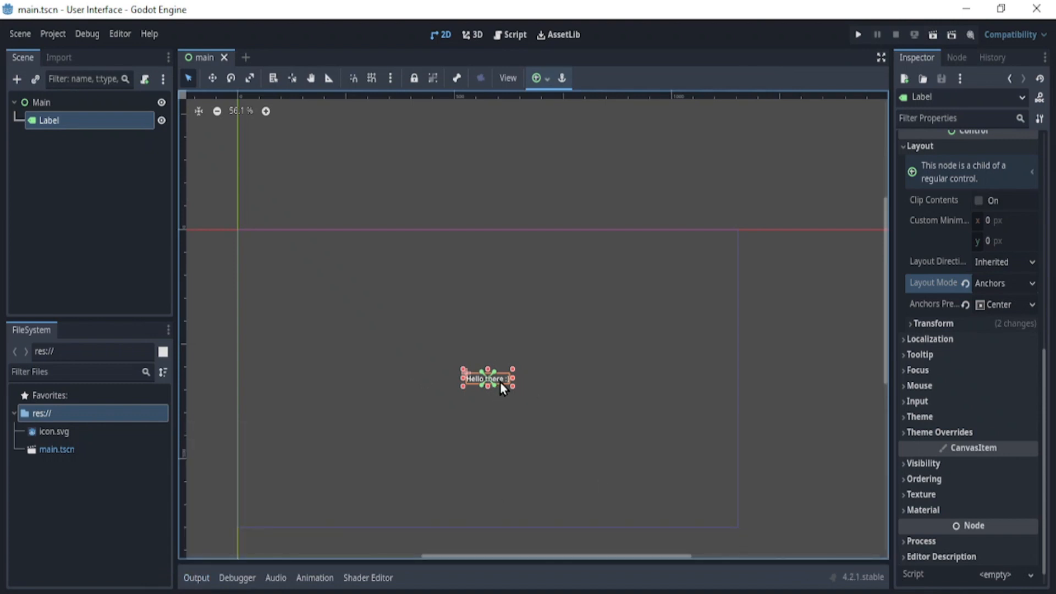
click(920, 417)
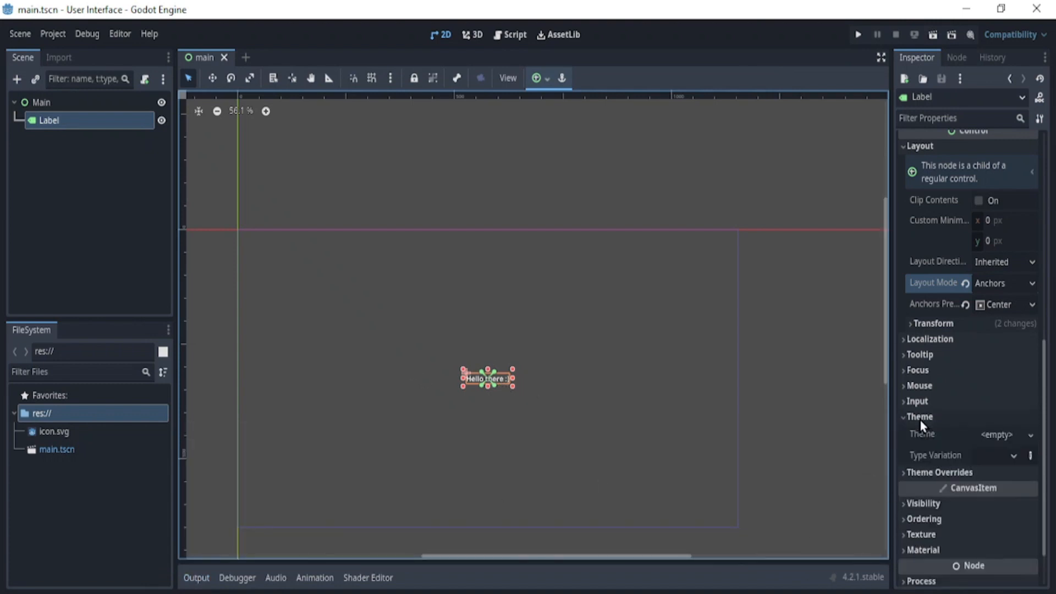
click(1006, 434)
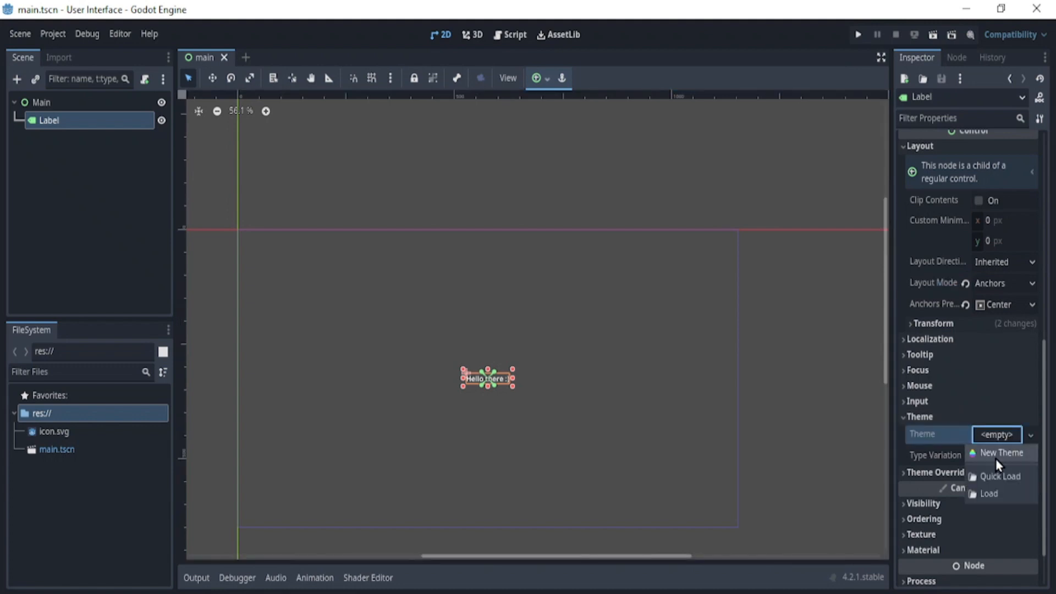
click(974, 417)
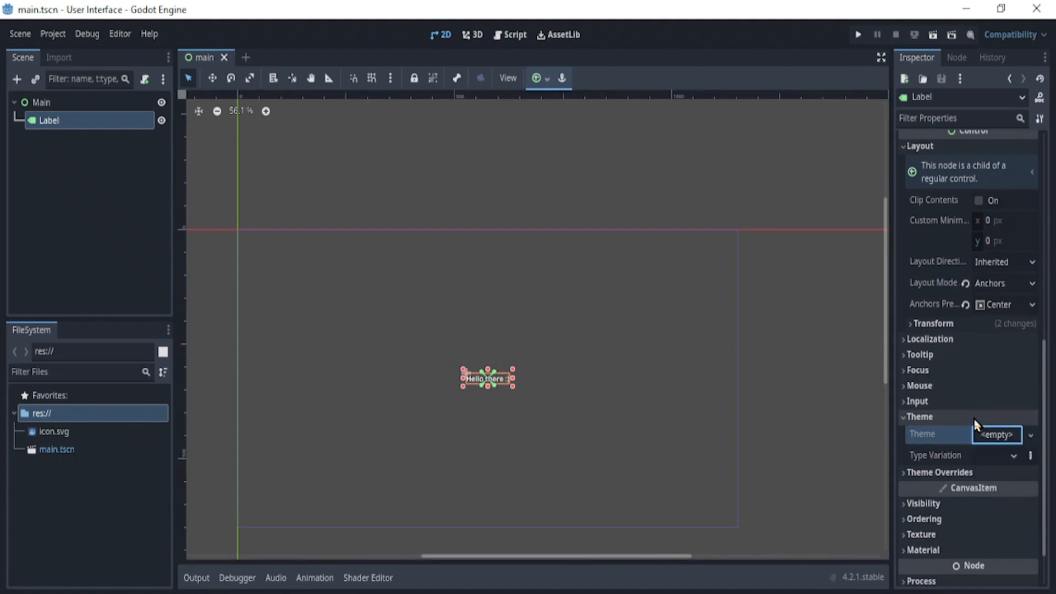
click(974, 417)
Try the Font Color theme override on the label, and turn it off again
click(962, 432)
scroll(961, 437, down, 3)
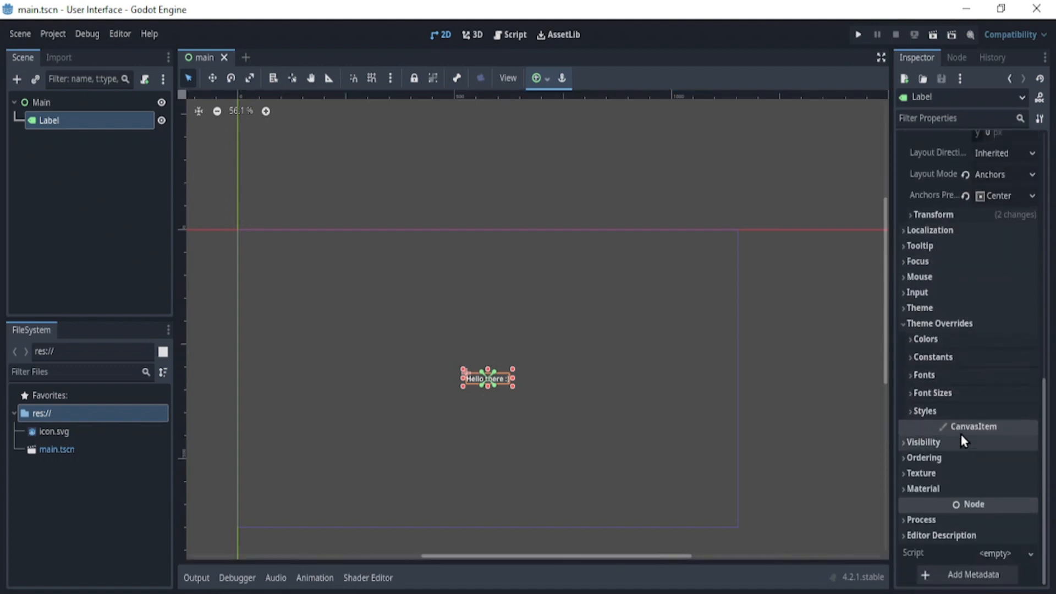
click(959, 336)
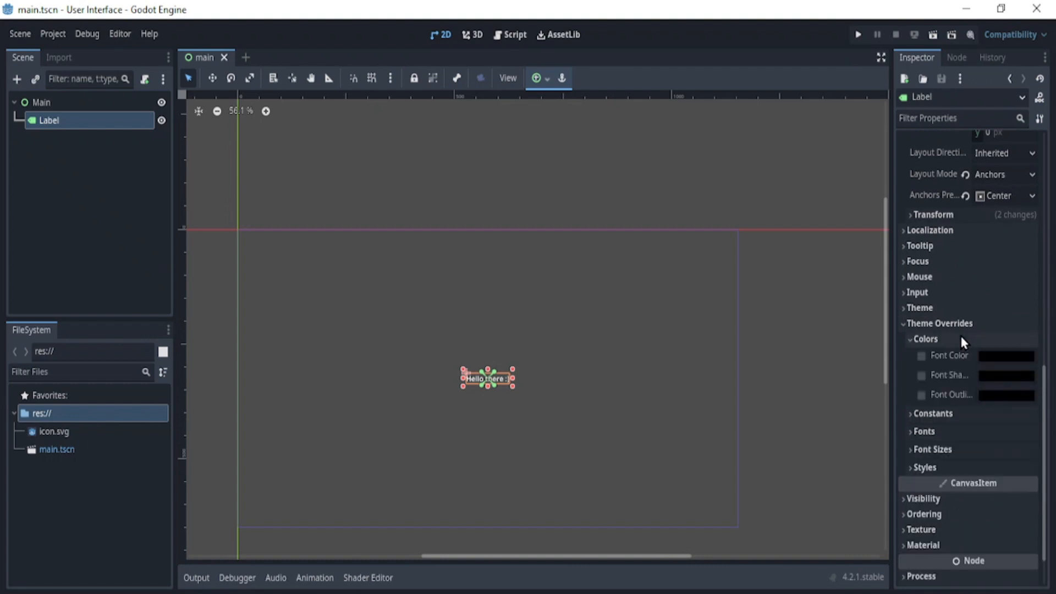
click(921, 356)
scroll(486, 384, up, 4)
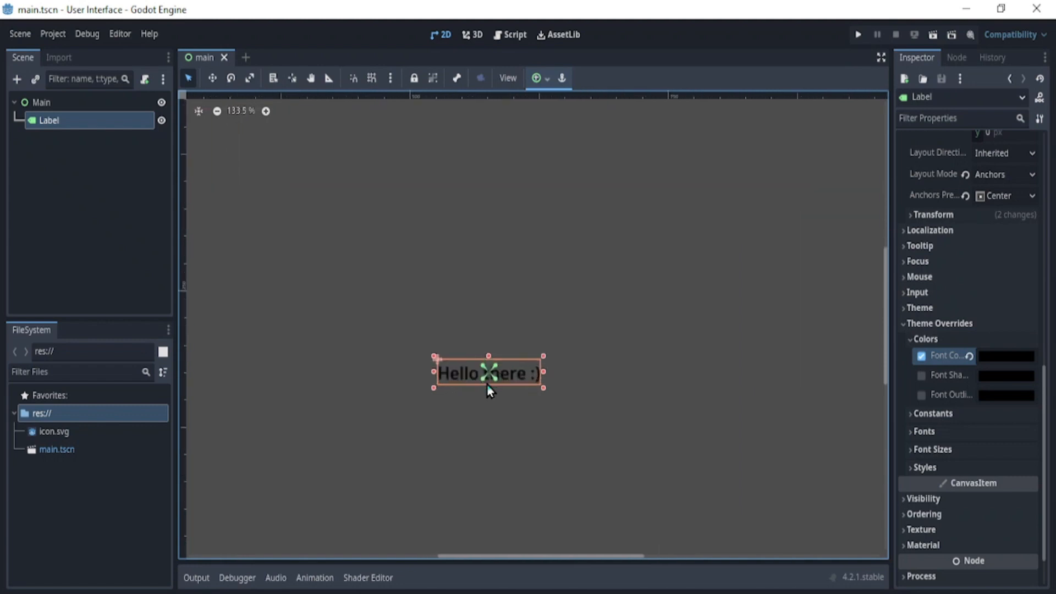
click(921, 356)
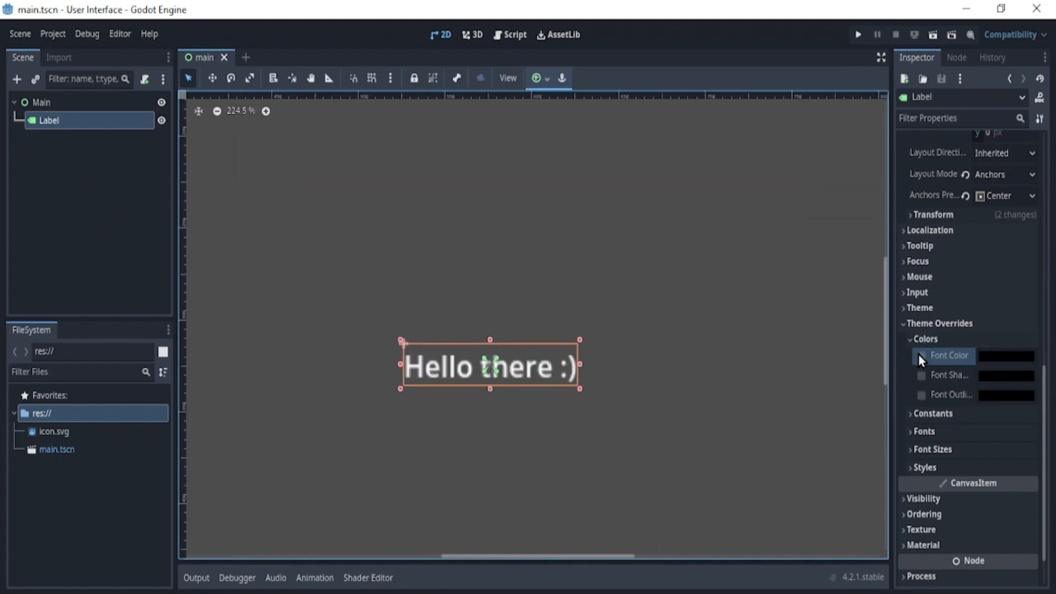
click(912, 339)
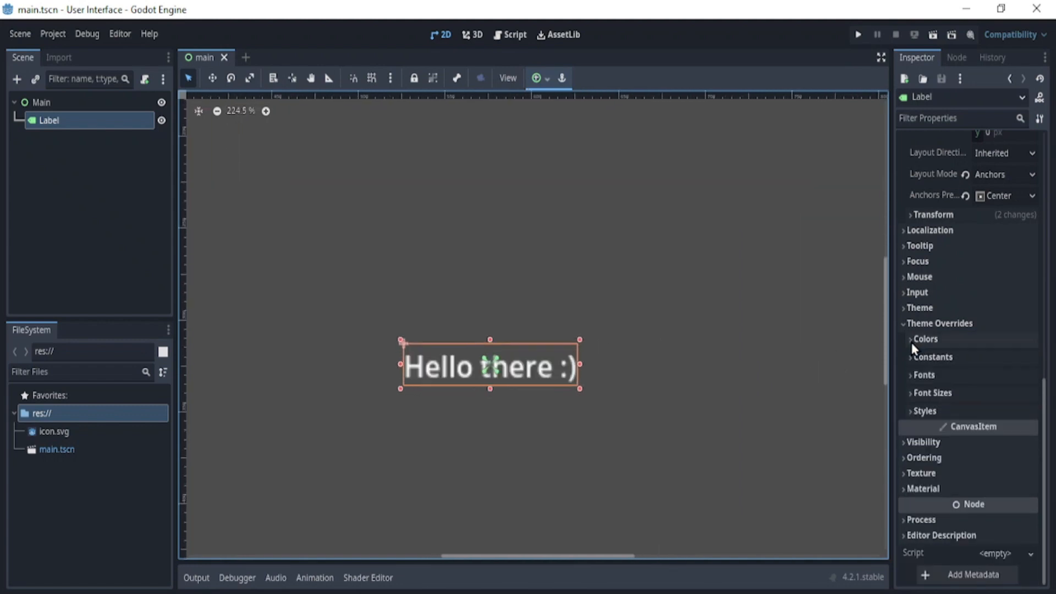
click(929, 392)
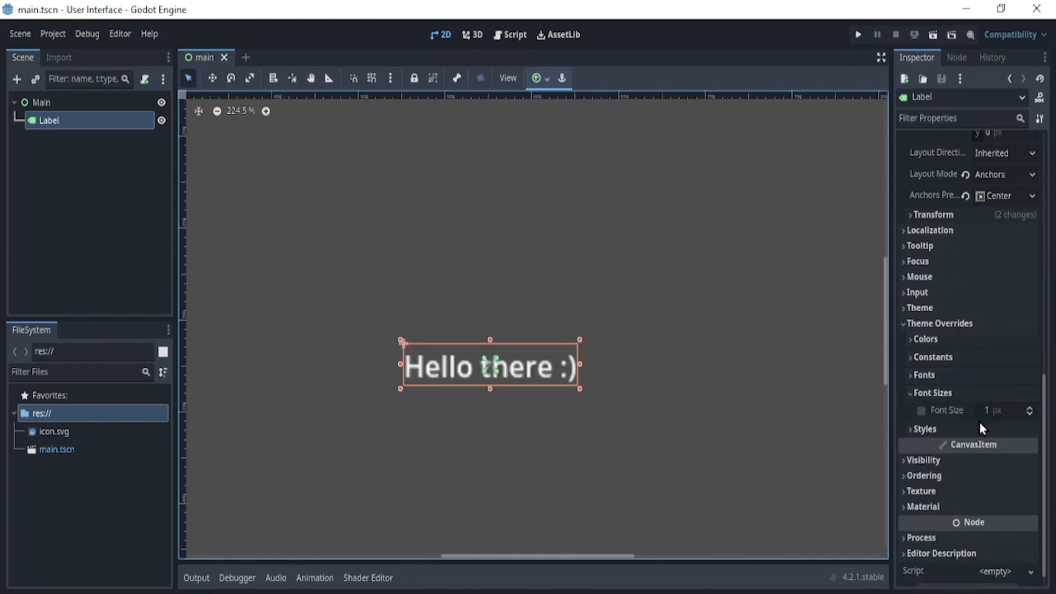
click(961, 380)
click(993, 392)
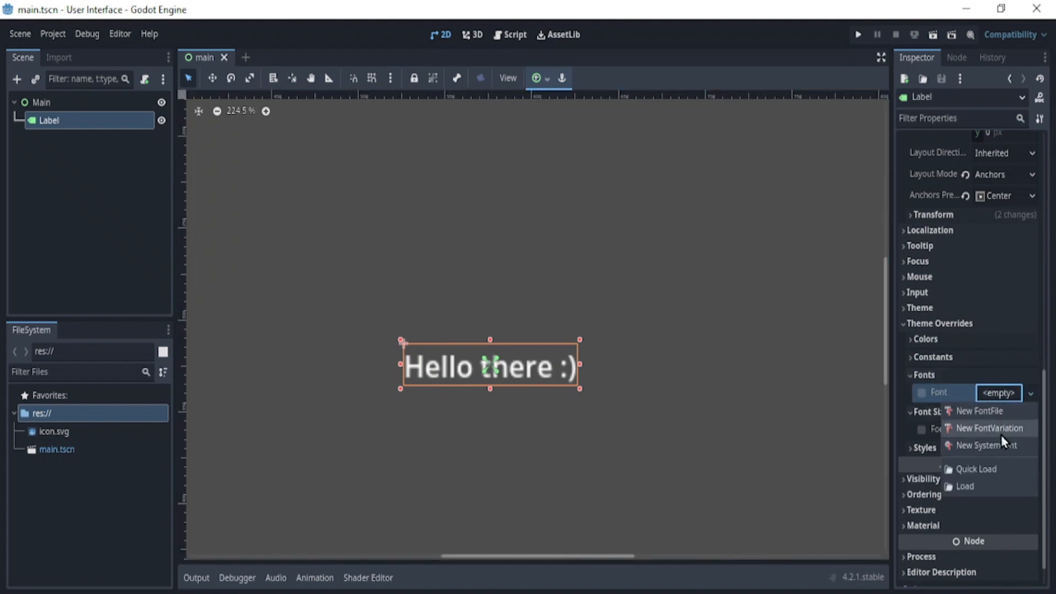
click(979, 377)
click(978, 375)
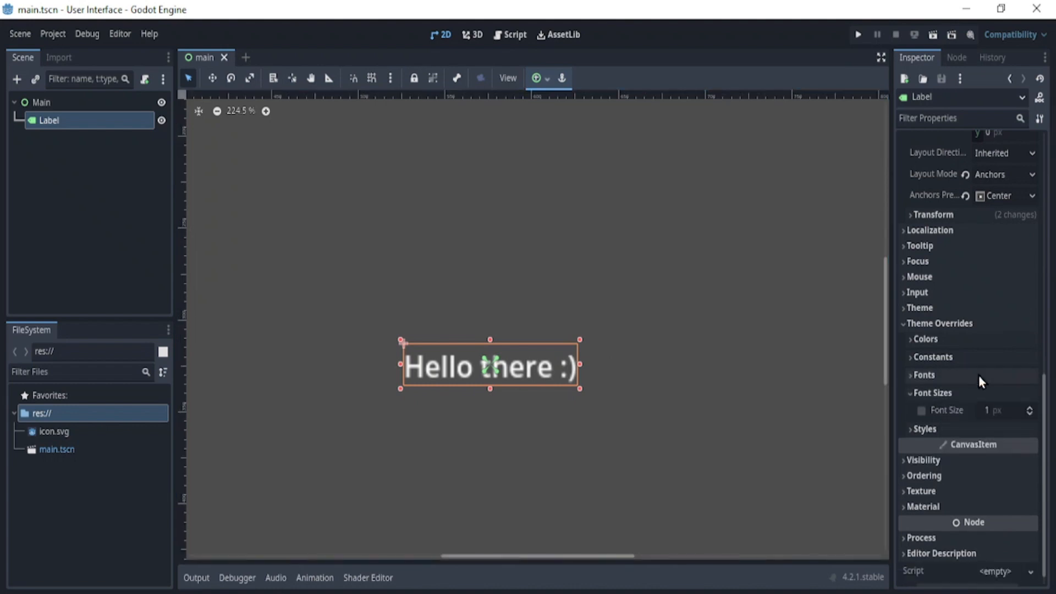
Override the label's font size with 50 px
click(1008, 409)
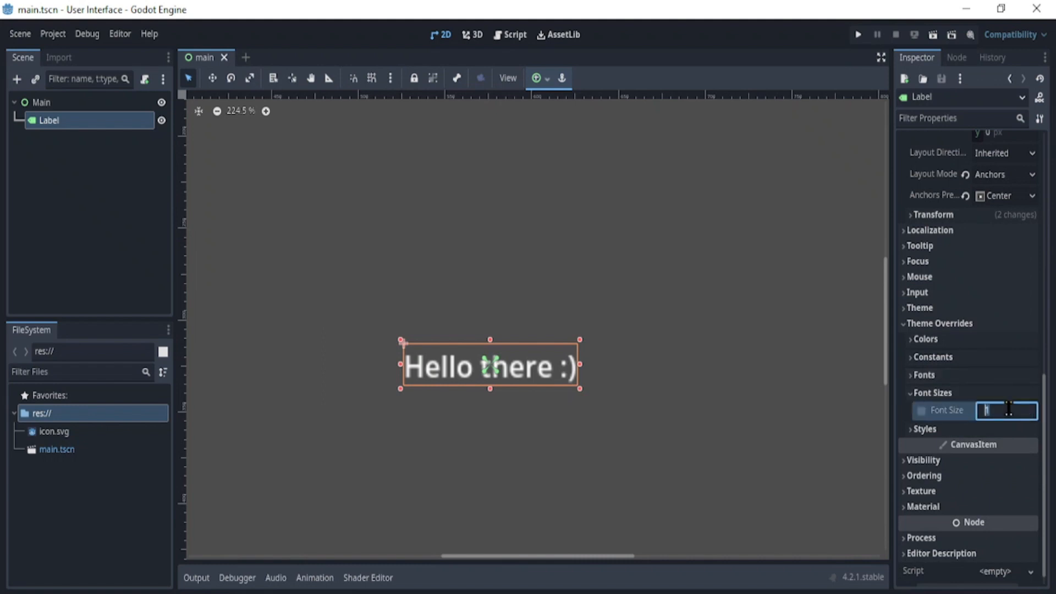
text(50)
key(Return)
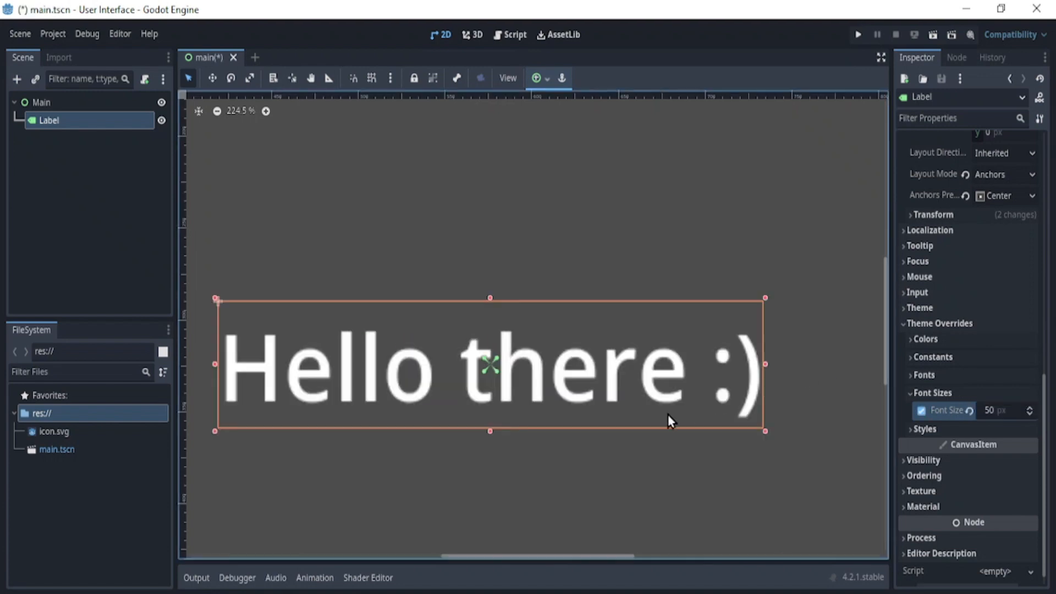
Set the label's font size override to 70 px
scroll(667, 414, down, 10)
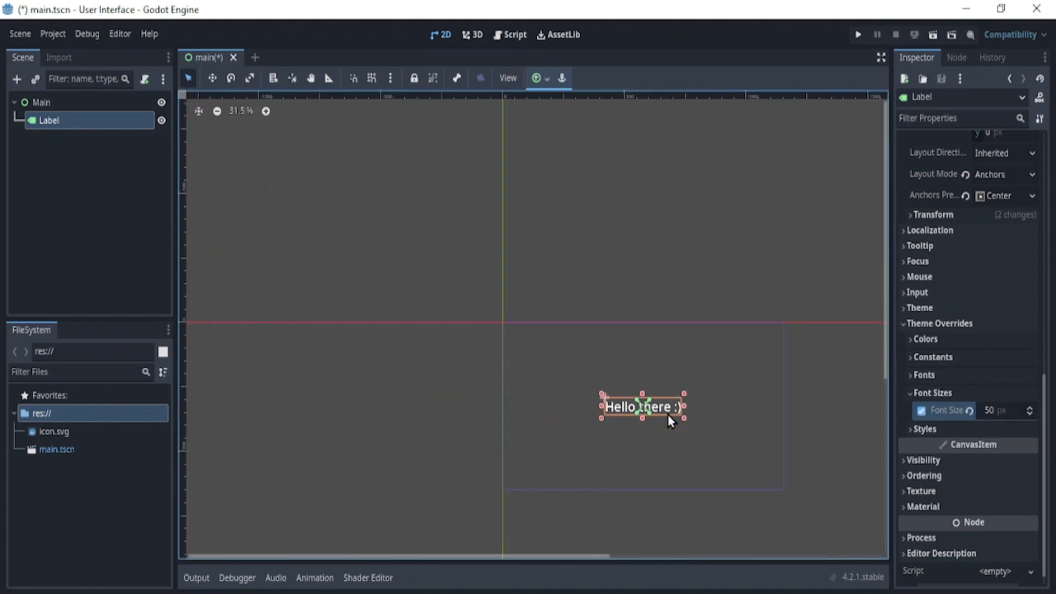
scroll(772, 469, up, 3)
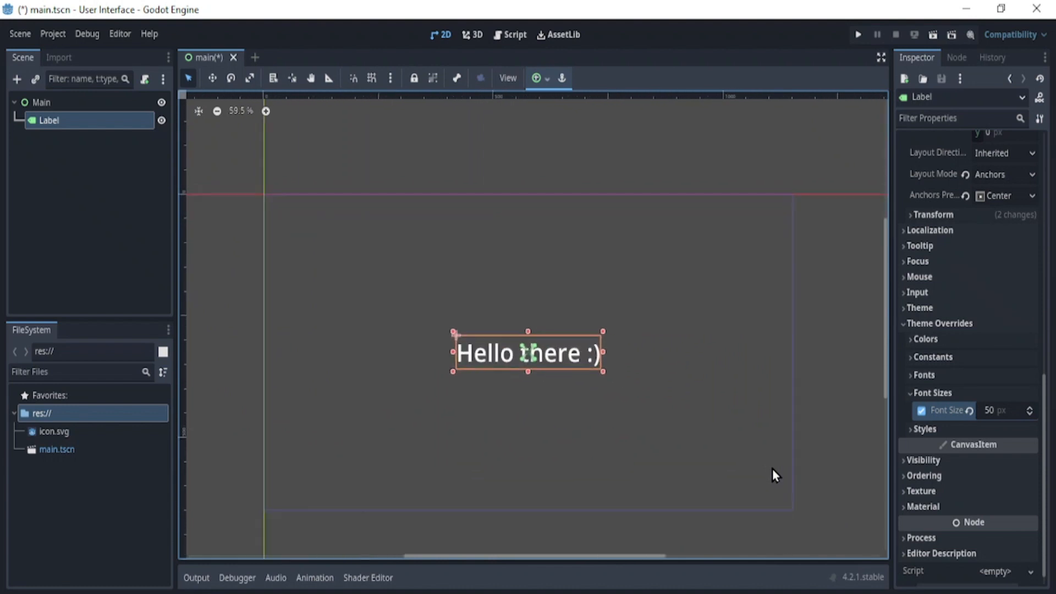
click(991, 411)
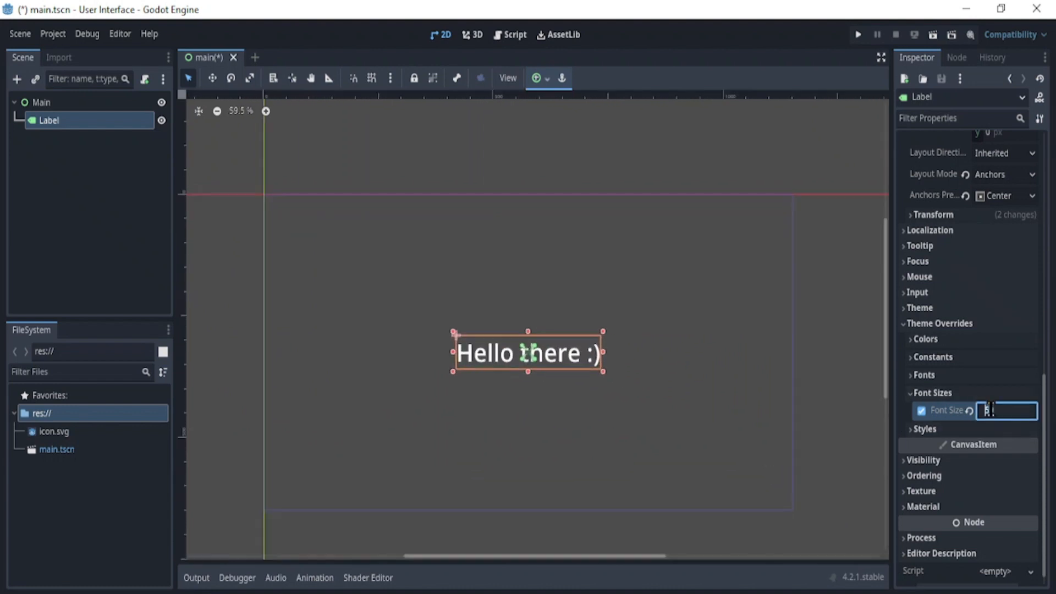
text(70)
key(Return)
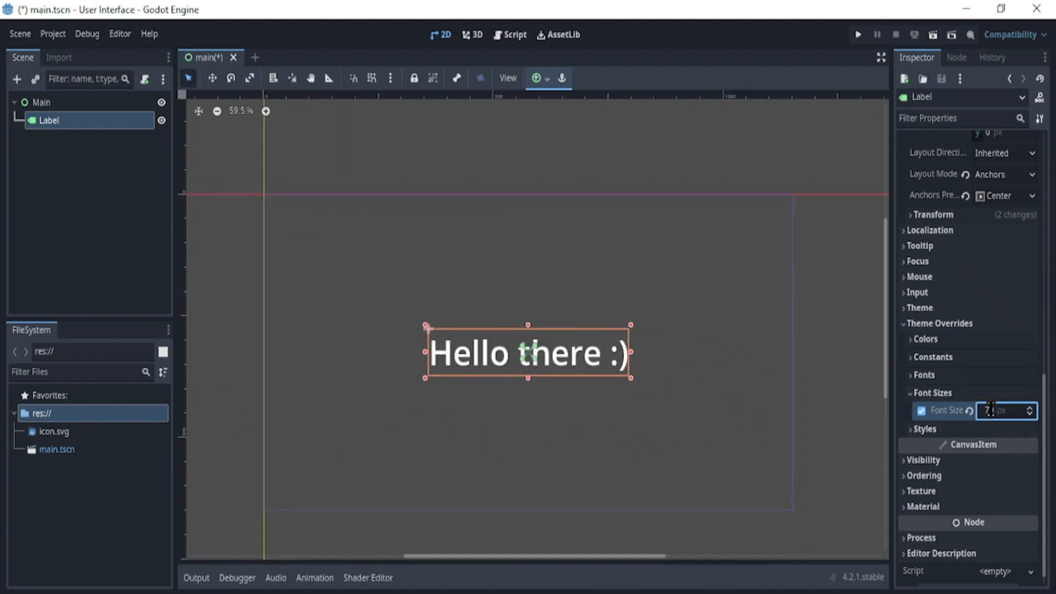
click(934, 393)
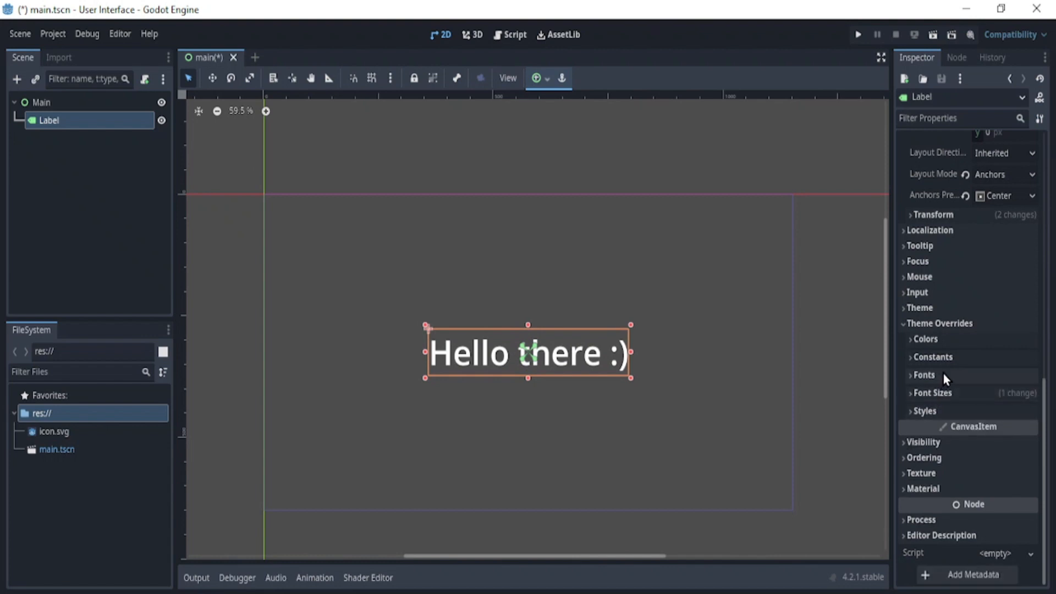
Enable the Font Shadow Color theme override on the label
click(943, 340)
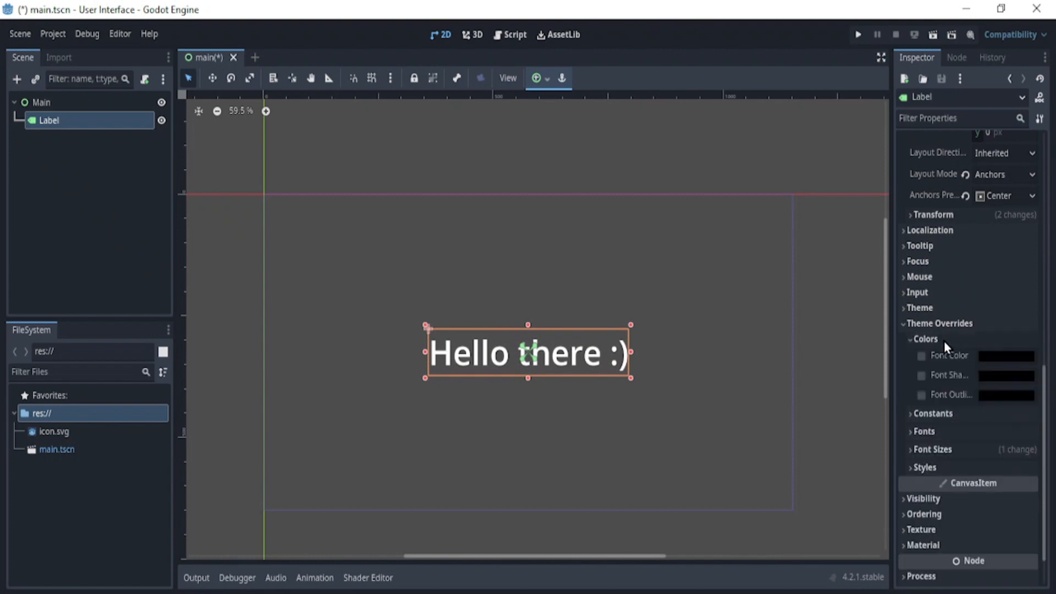
click(922, 375)
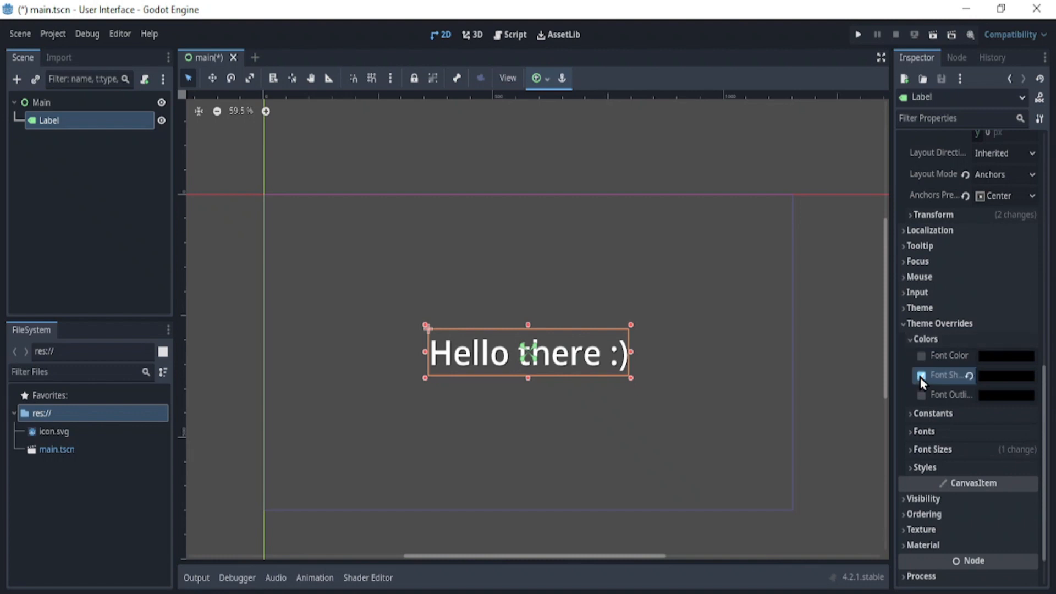
scroll(513, 342, up, 8)
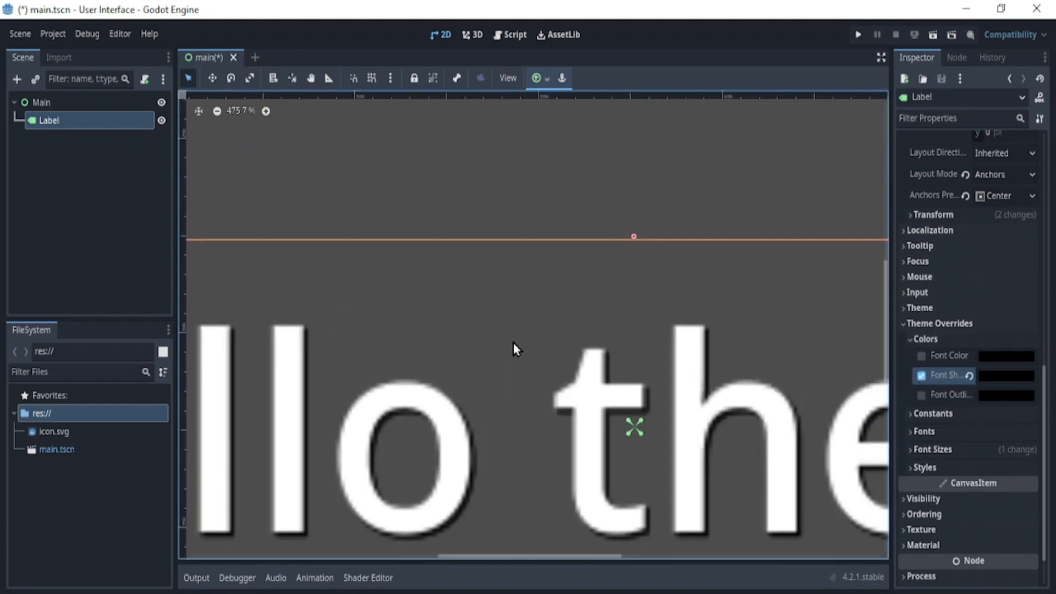
Collapse the label's theme overrides and run the project to preview the shadowed text
scroll(513, 342, down, 5)
scroll(513, 342, down, 1)
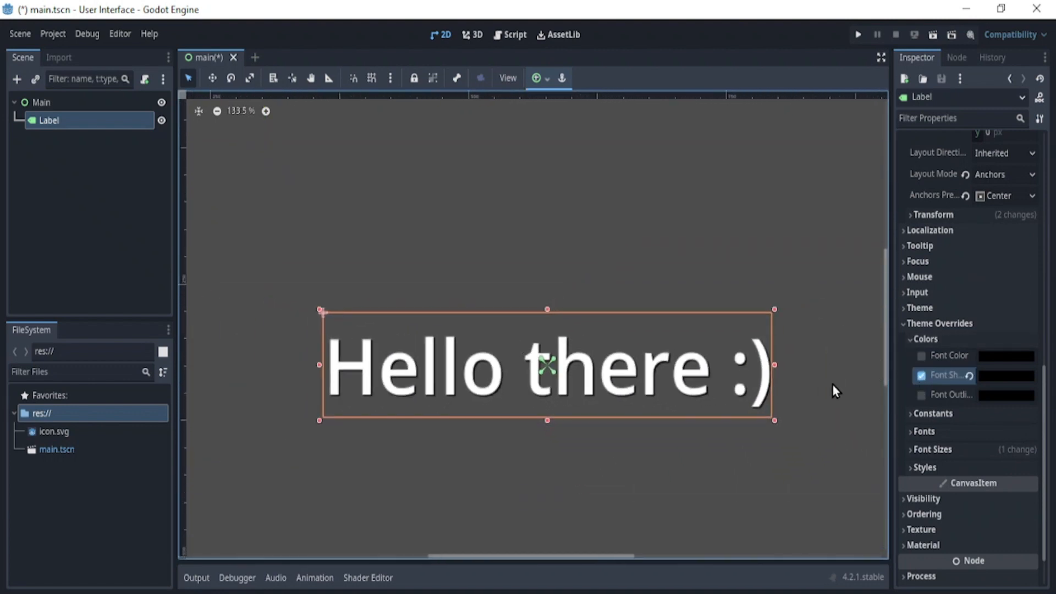
click(912, 323)
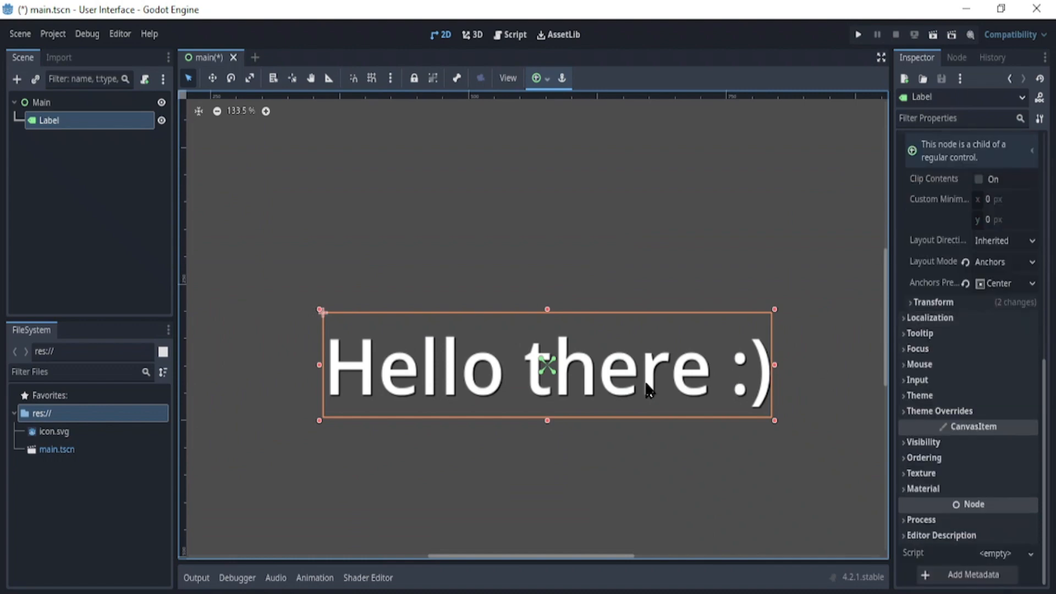
key(F5)
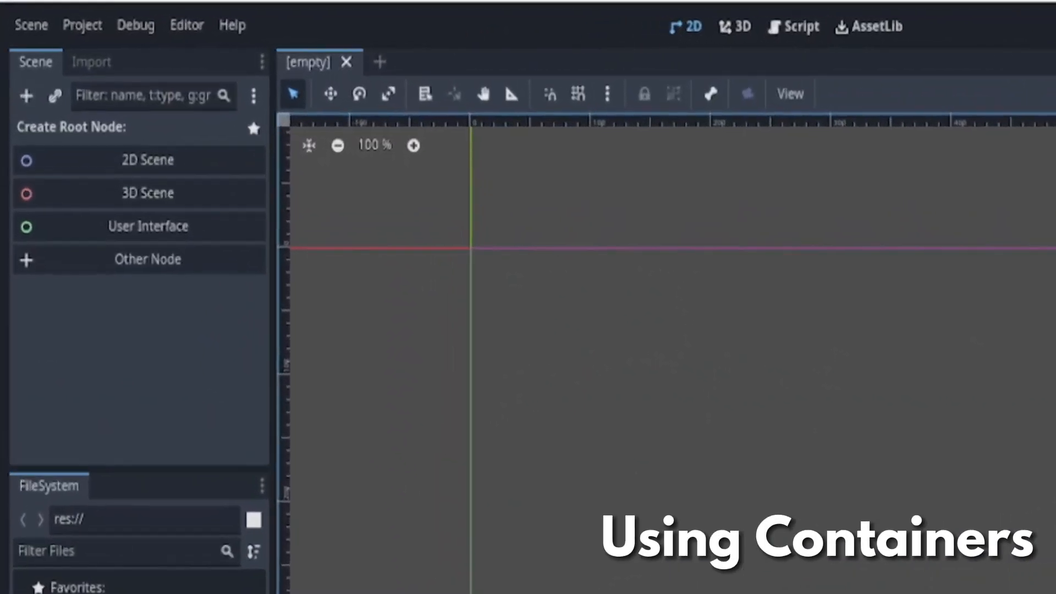
Create a User Interface root node for the new scene and rename it Main
click(184, 236)
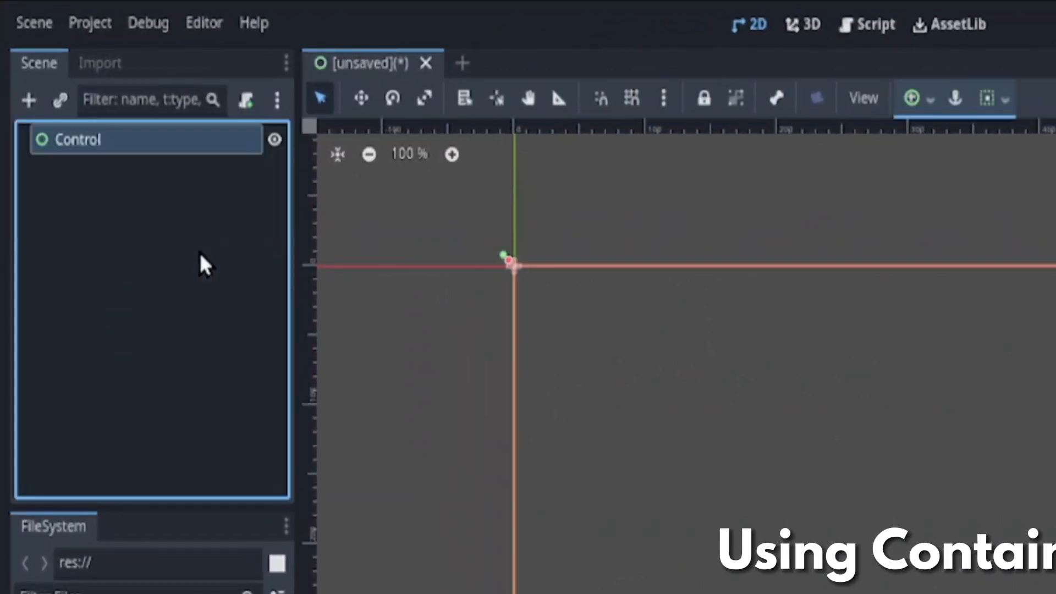
key(F2)
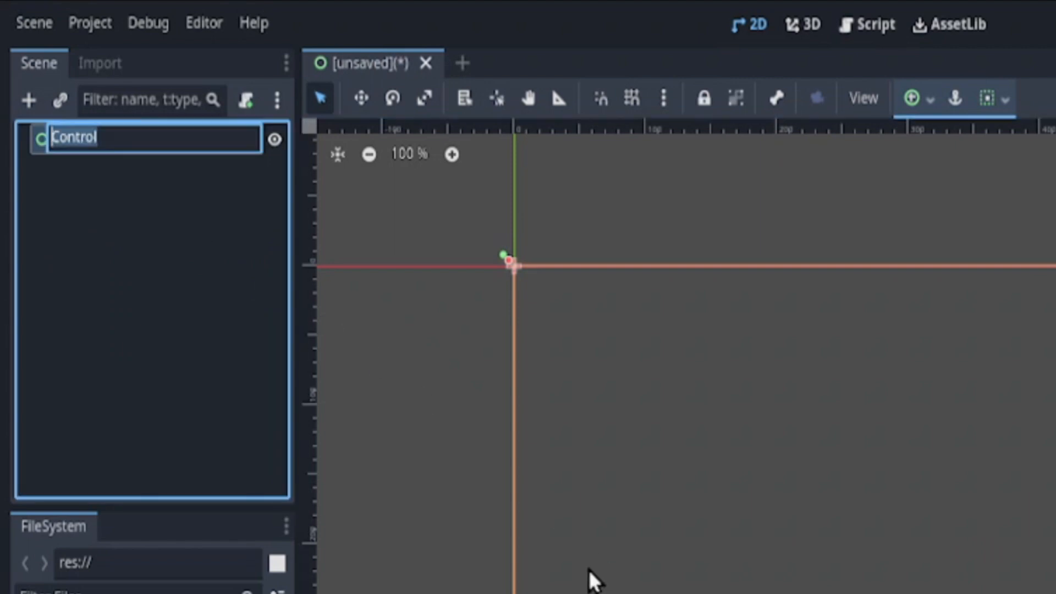
text(Main)
key(Return)
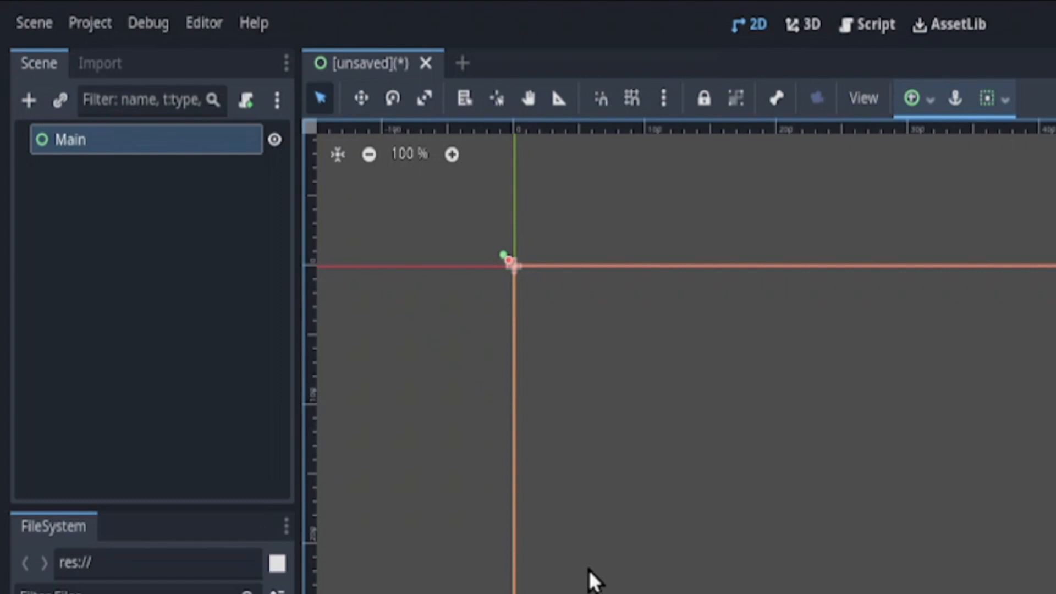
Add a ColorRect node under Main and stretch it over the whole screen with the Full Rect anchor preset
scroll(591, 580, down, 4)
key(ctrl+a)
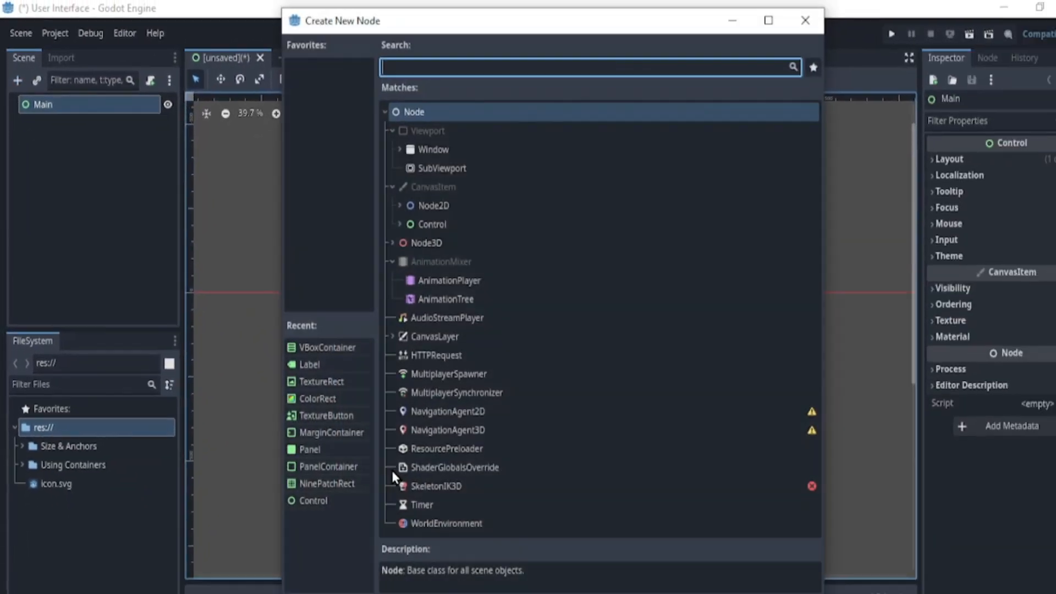
text(col)
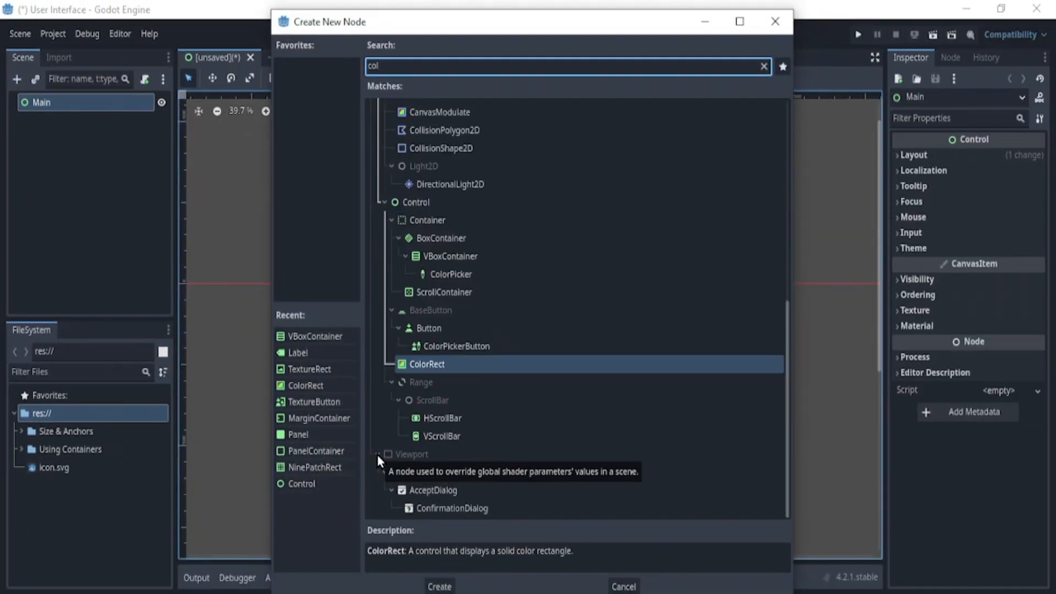
key(Return)
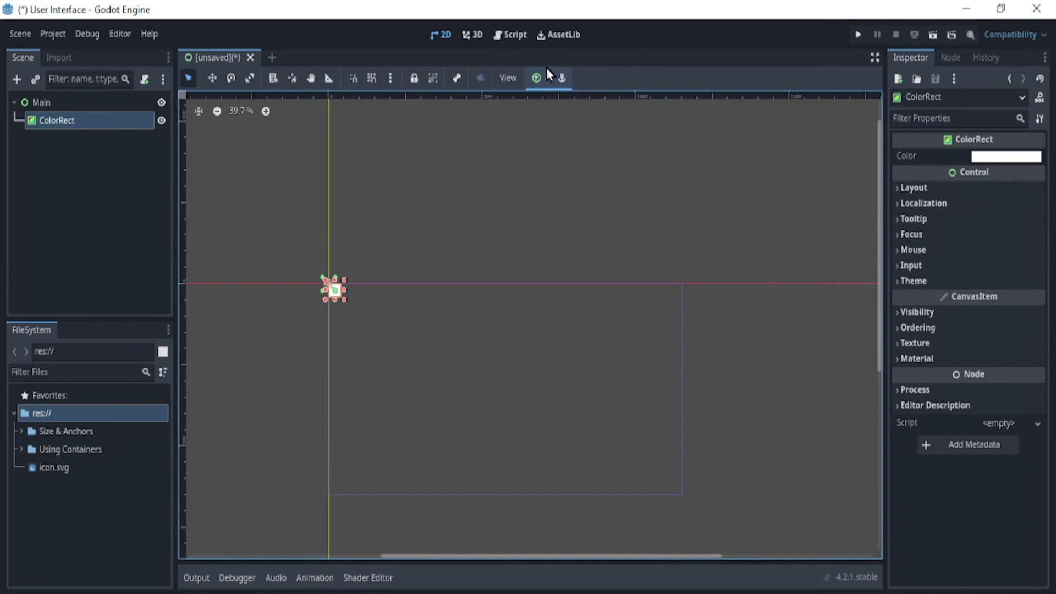
click(536, 78)
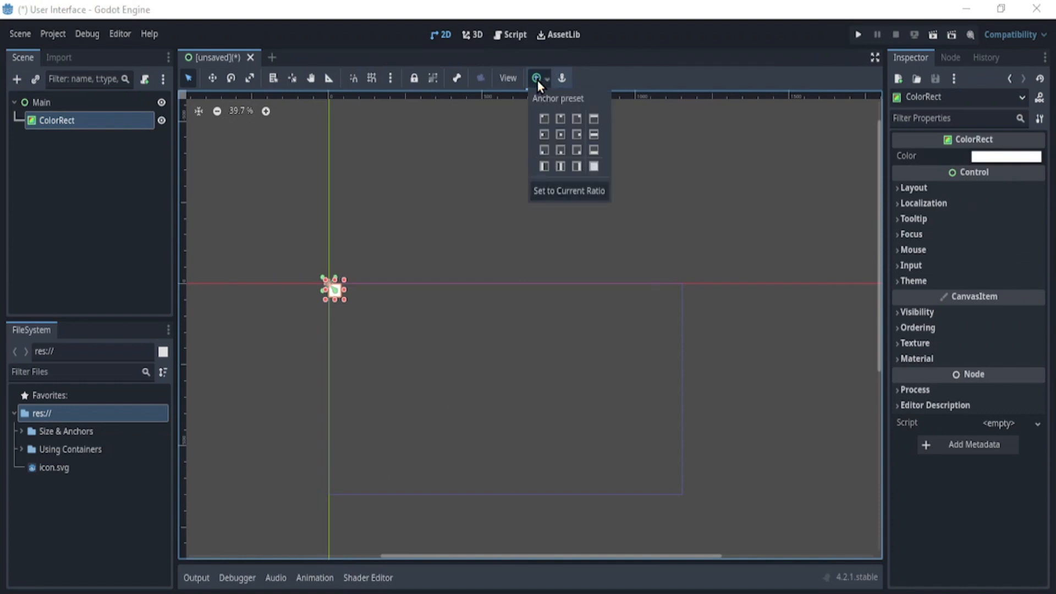
click(595, 167)
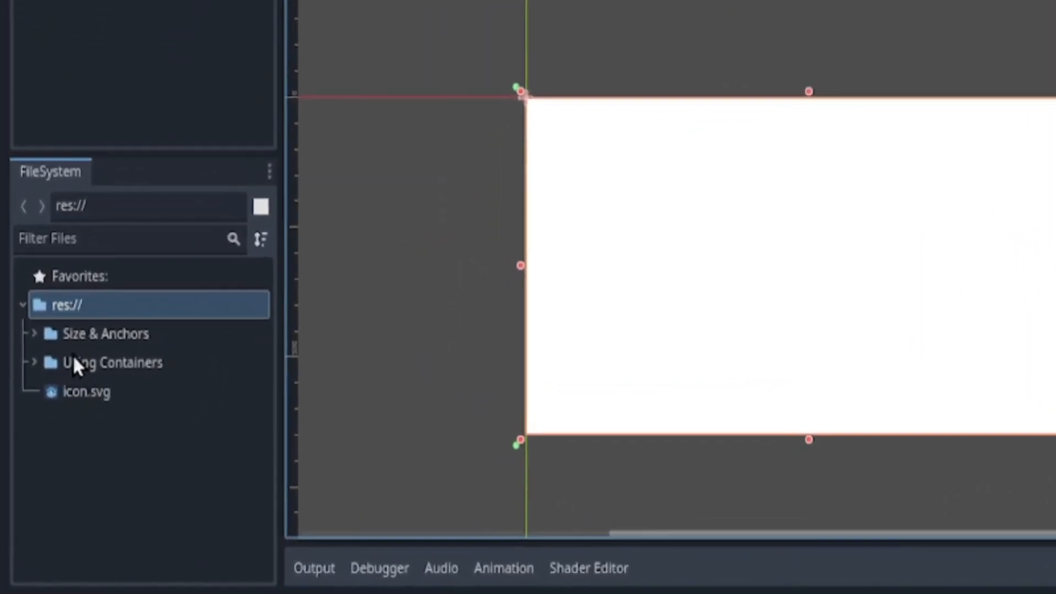
Set the ColorRect's color to the yellow sampled from the yellow button images in the Using Containers/asset/PNG folder
click(35, 362)
click(39, 394)
click(42, 392)
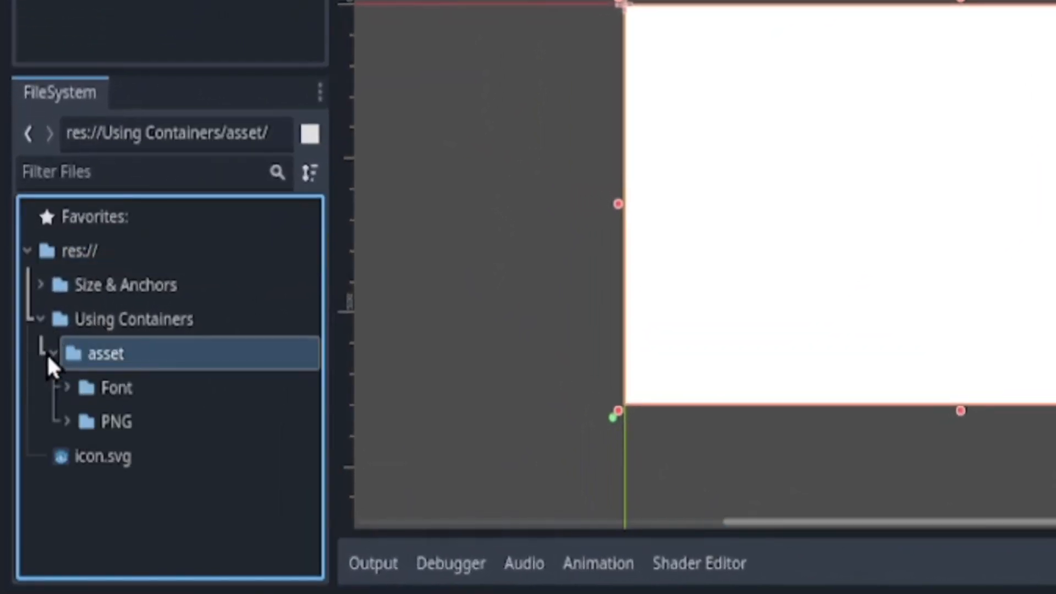
click(67, 421)
scroll(69, 424, down, 10)
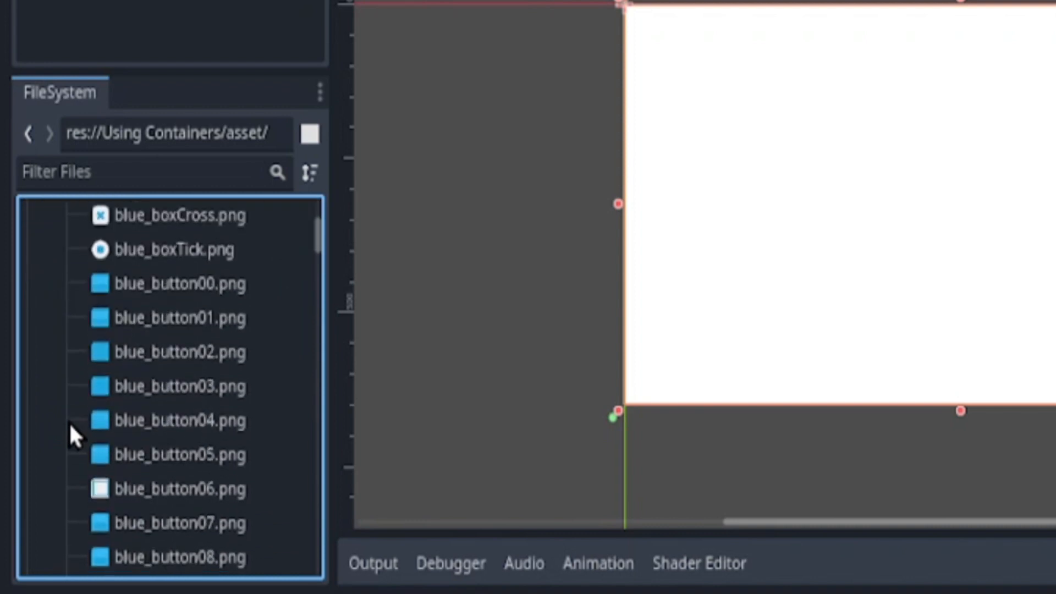
scroll(69, 423, down, 20)
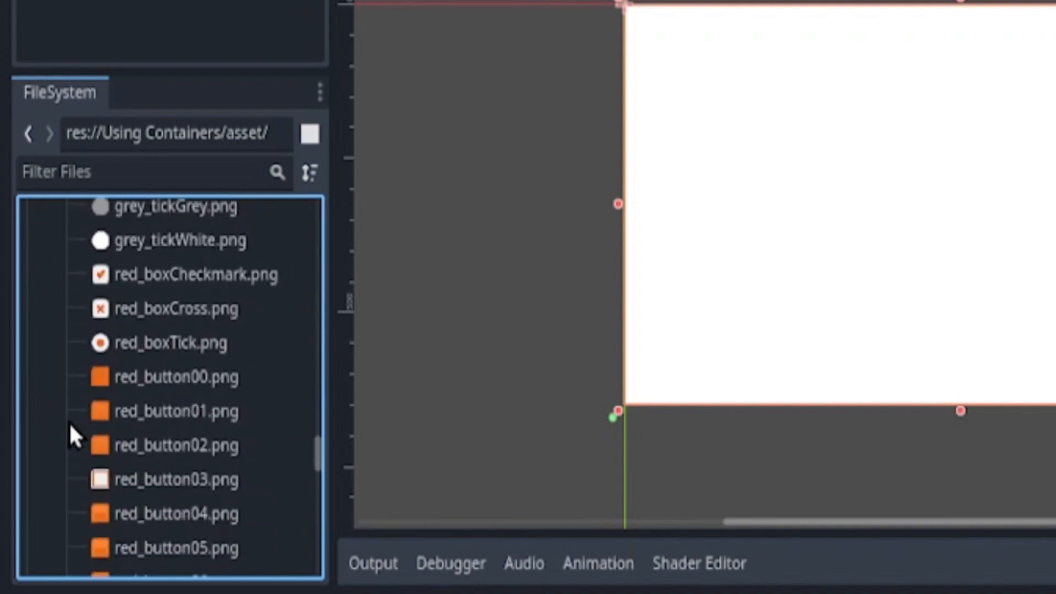
scroll(69, 421, down, 10)
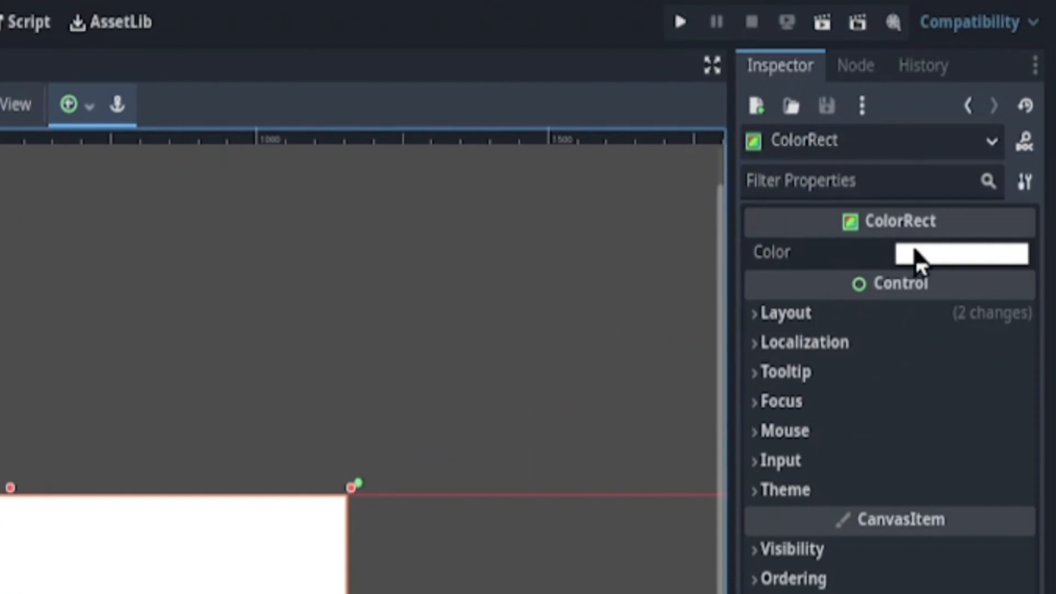
click(919, 258)
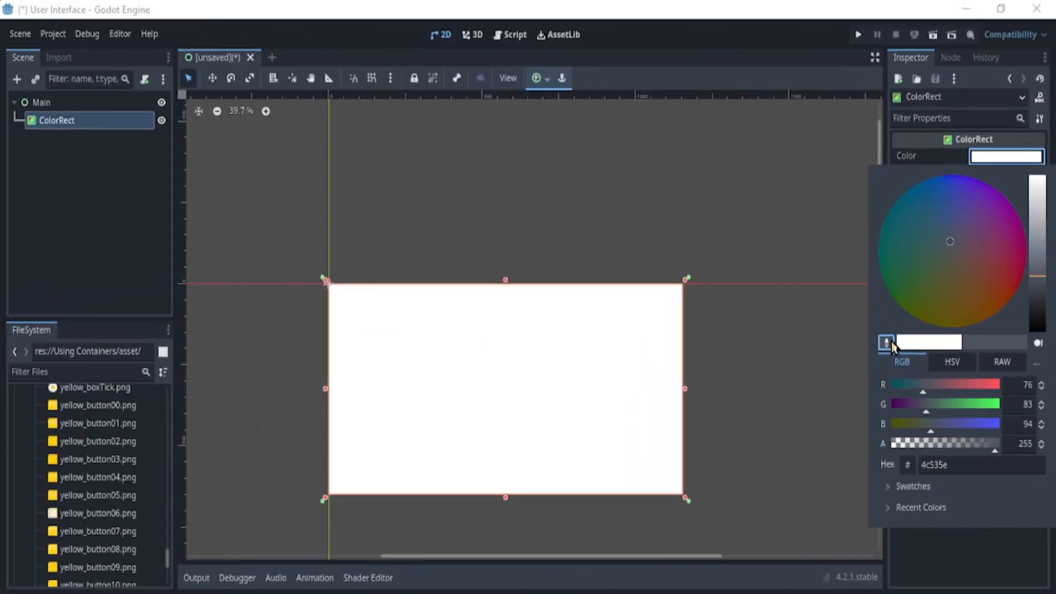
click(54, 430)
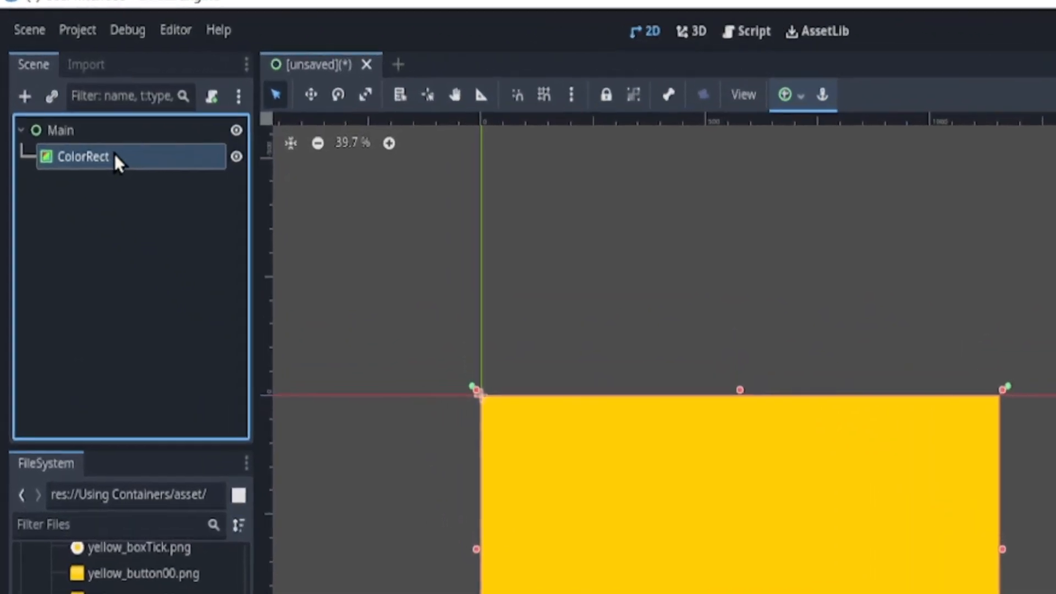
Rename the ColorRect node as Background
double_click(79, 120)
text(Back)
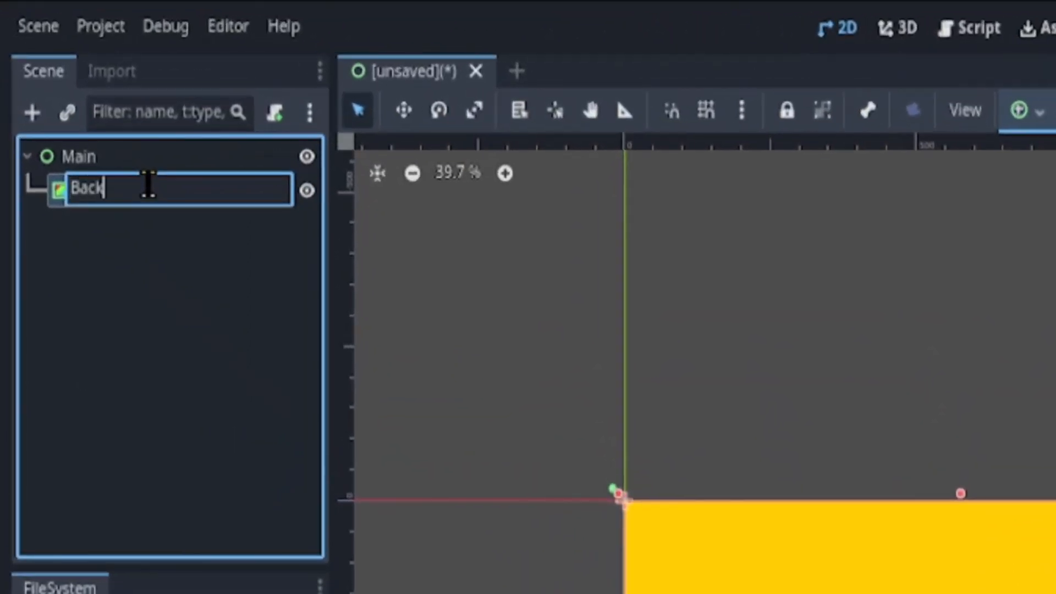
text(ground)
key(Return)
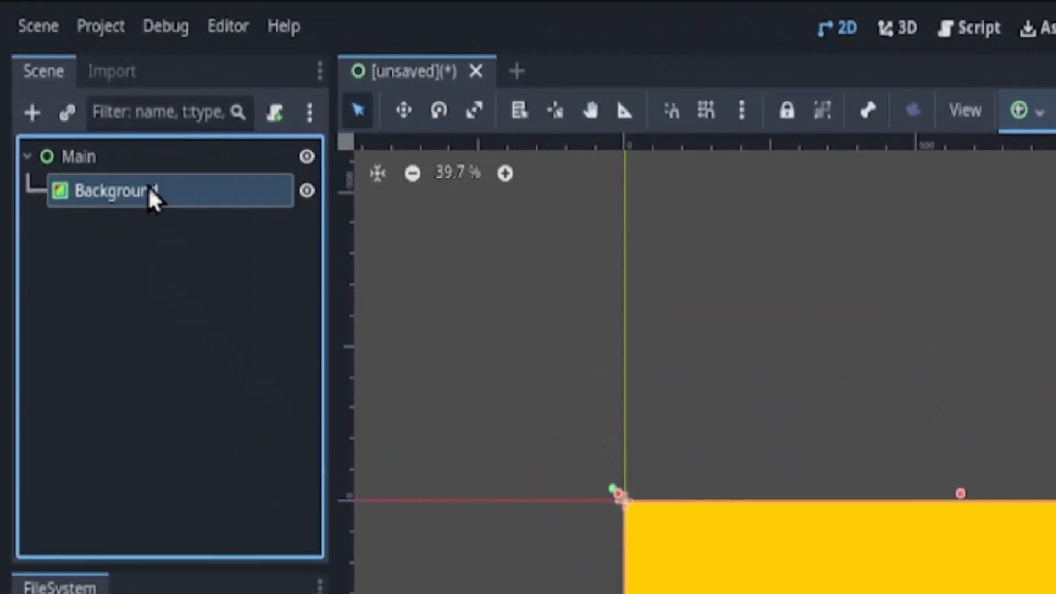
Add a TextureRect node as a child of Main
click(133, 155)
key(ctrl+a)
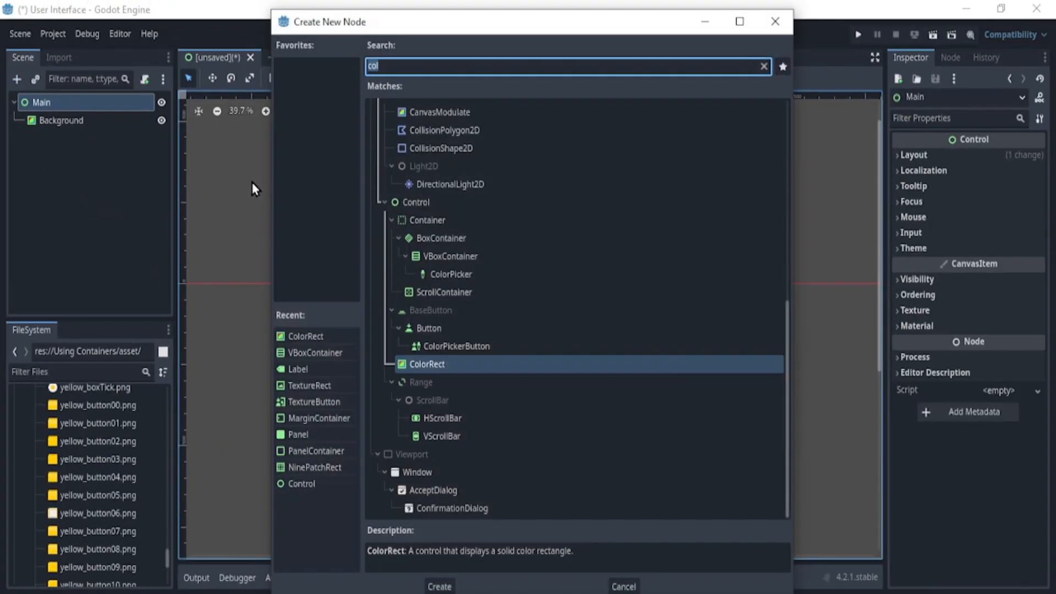
text(text)
key(Down)
key(Down)
key(Down)
key(Down)
key(Down)
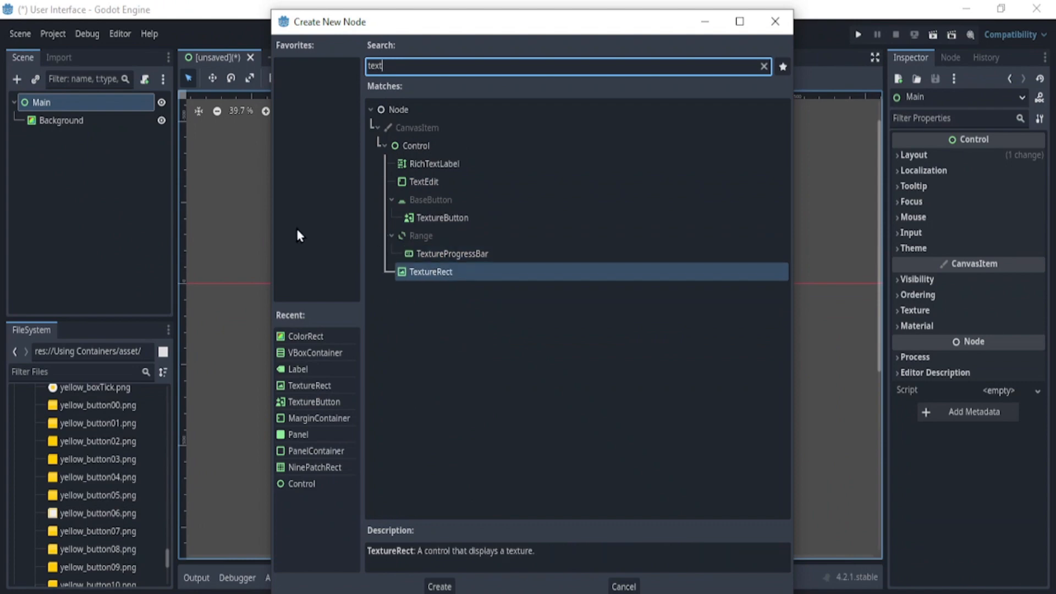
key(Return)
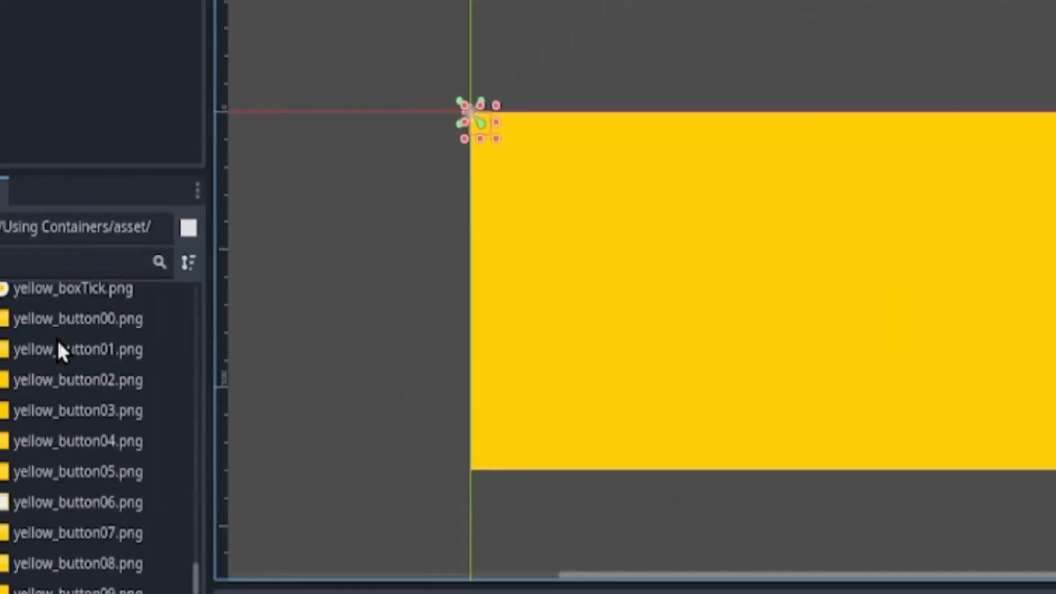
Assign blue_panel.png from the PNG asset folder as the TextureRect's texture
scroll(20, 374, up, 8)
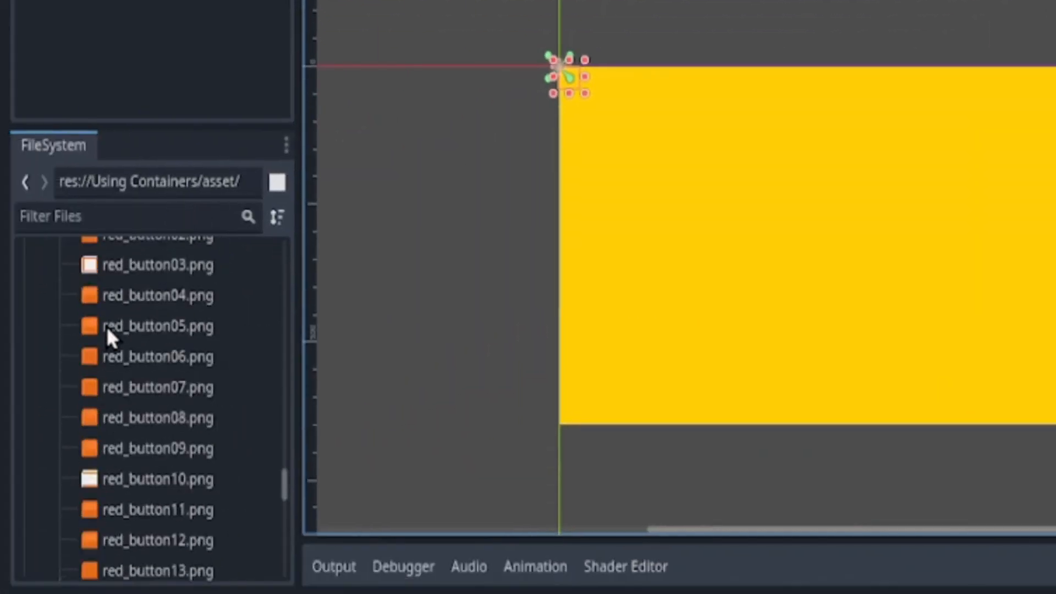
scroll(107, 326, up, 15)
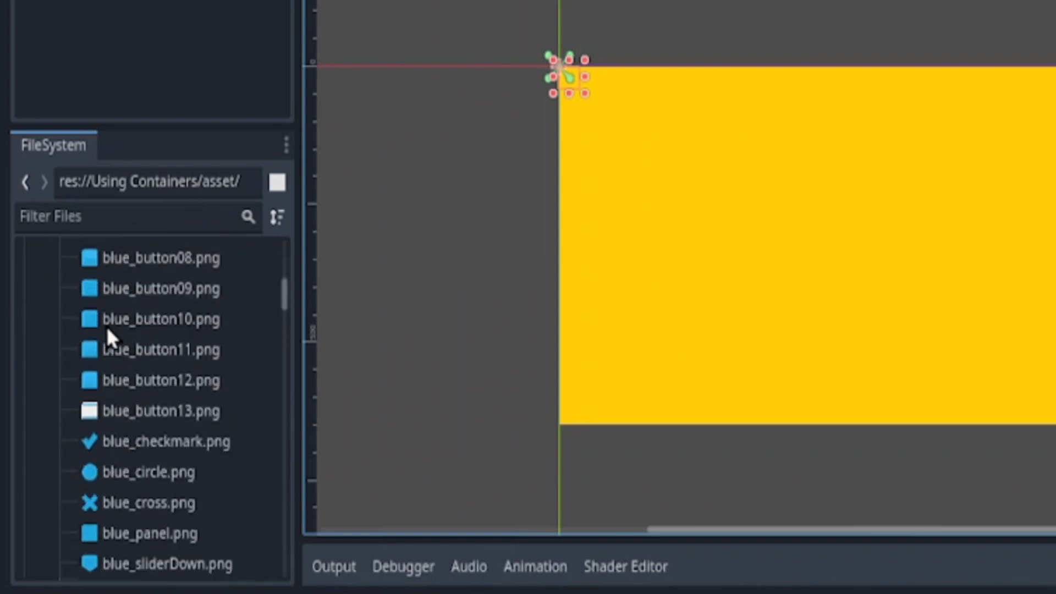
scroll(114, 535, down, 3)
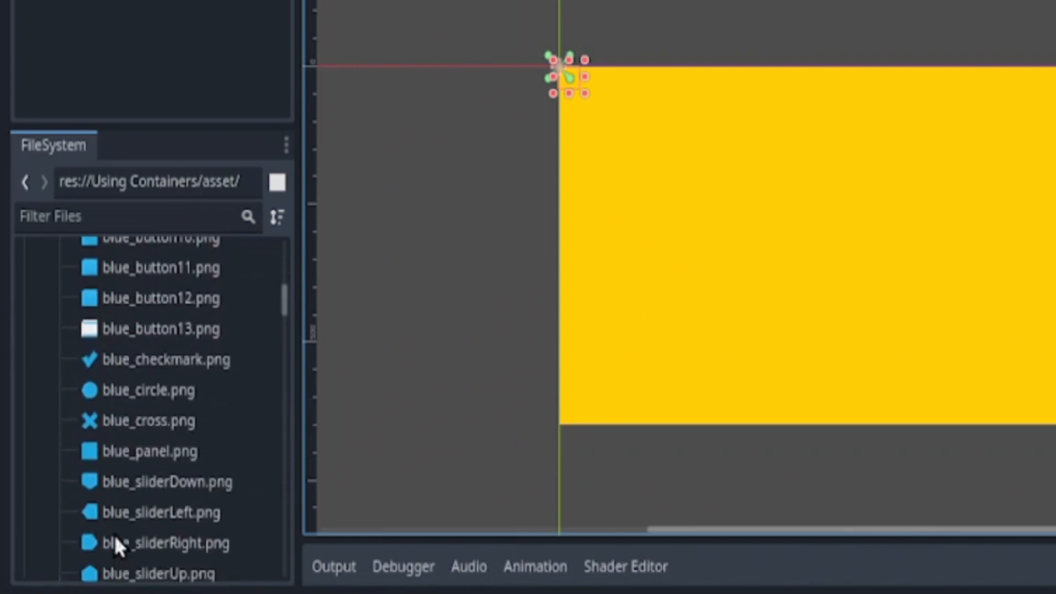
drag(148, 447, 1055, 211)
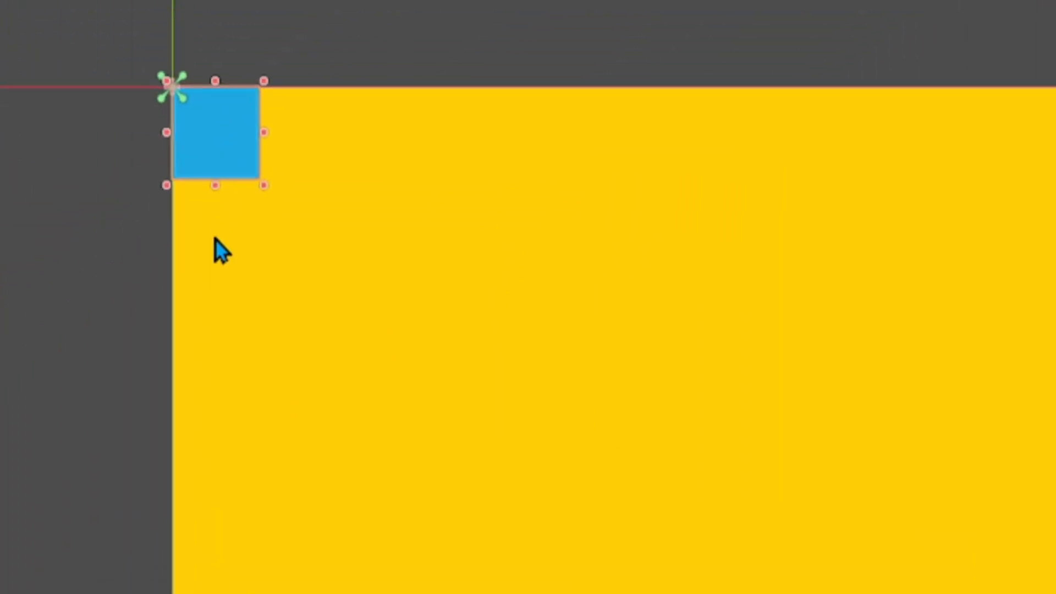
Enlarge the blue panel proportionally from its lower-right corner to about a third of the background's width
scroll(216, 240, up, 1)
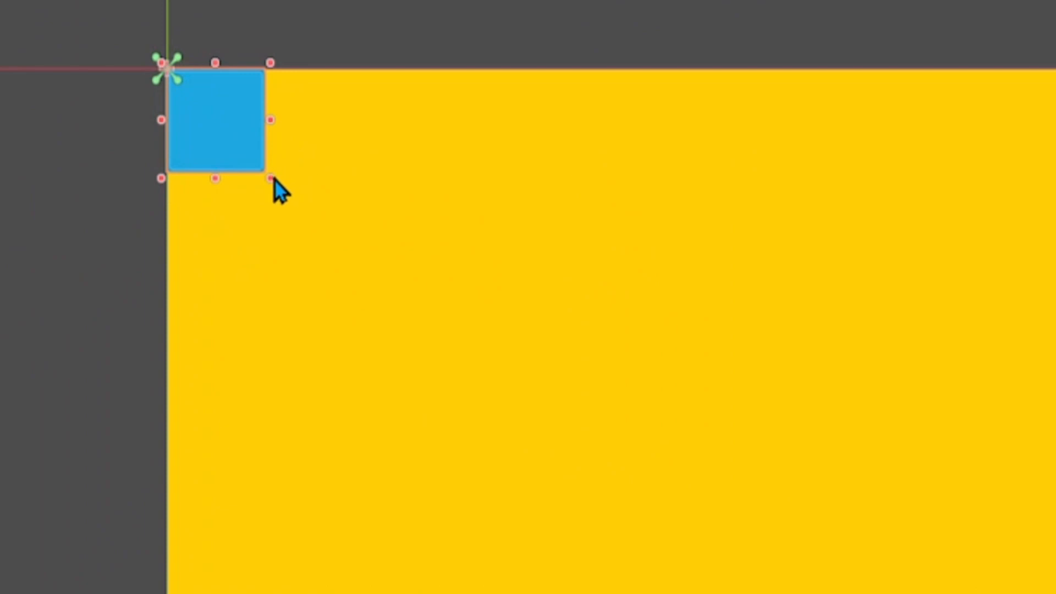
shift+drag(271, 180, 572, 377)
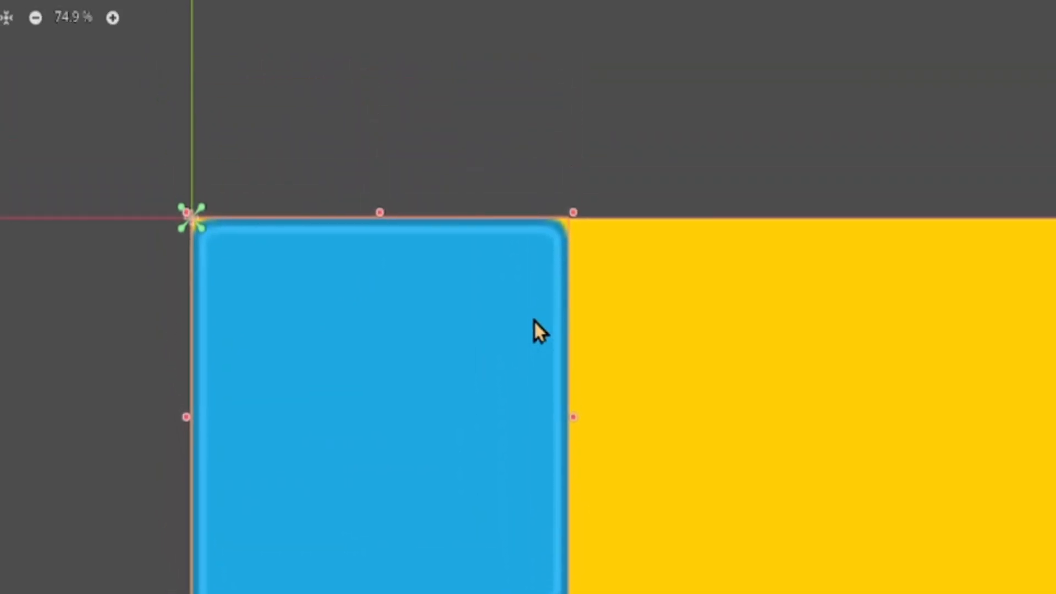
scroll(533, 319, down, 5)
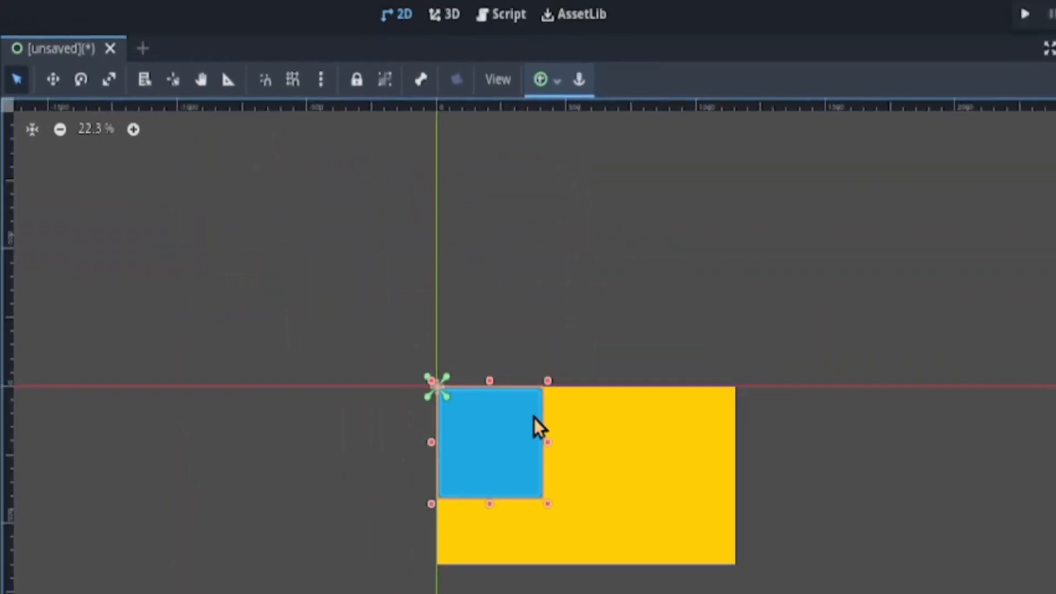
Center the blue panel on the yellow background with the Center anchor preset, and select the background
click(543, 88)
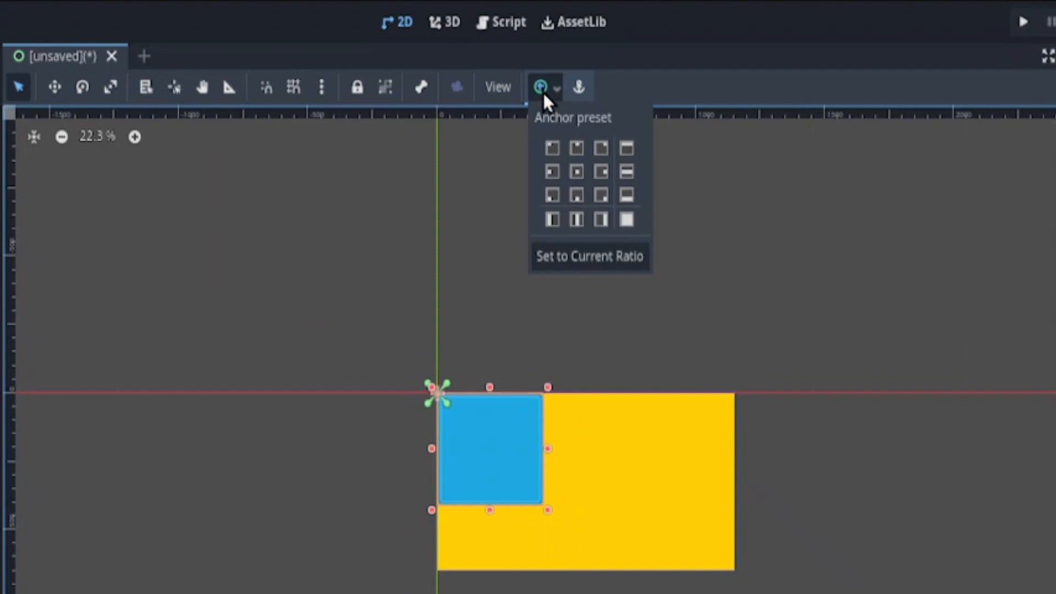
click(575, 171)
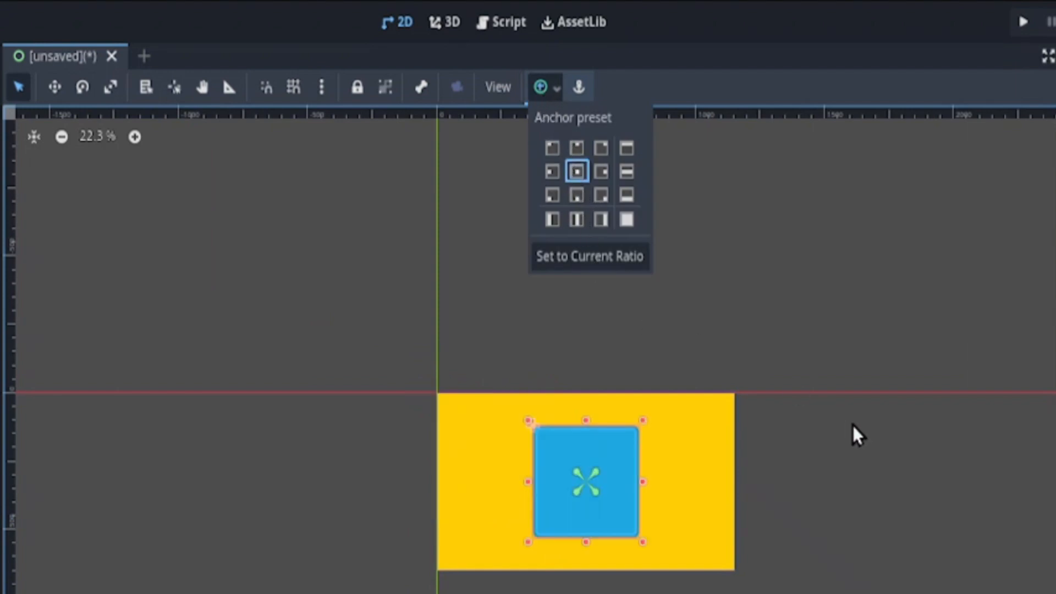
click(795, 470)
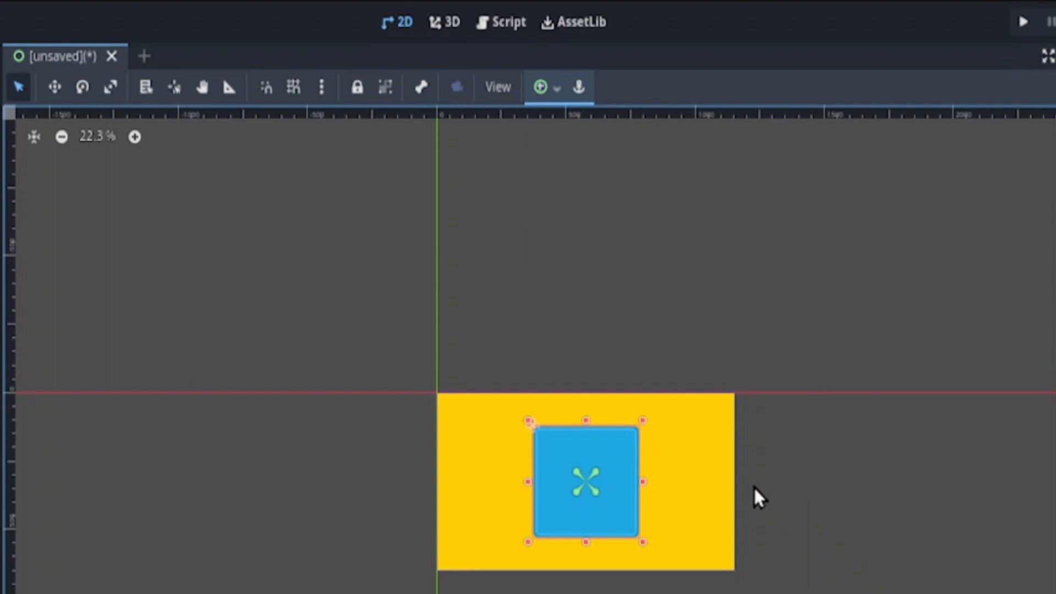
click(730, 509)
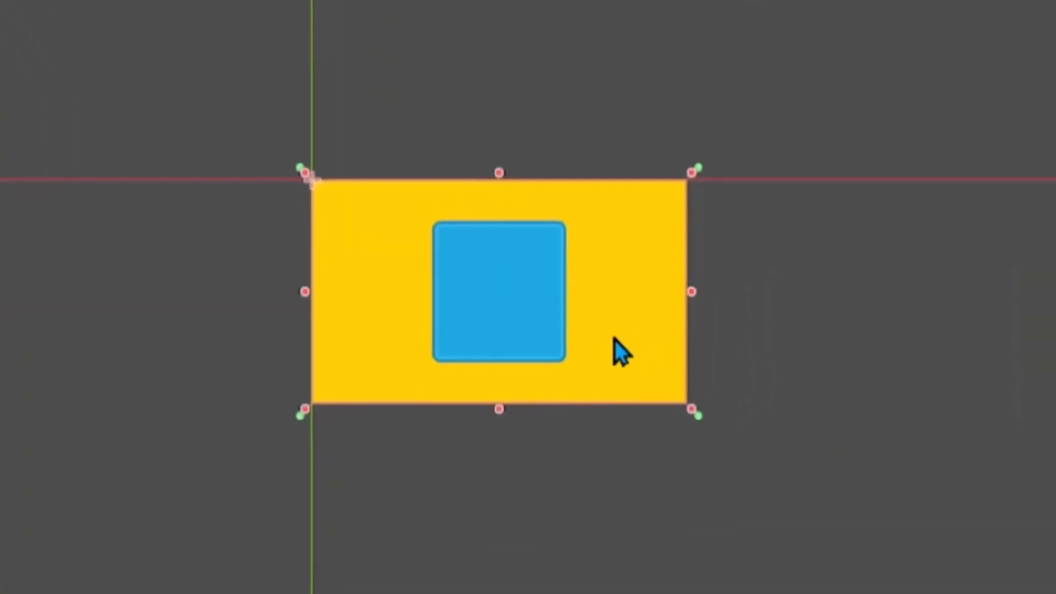
scroll(603, 330, up, 5)
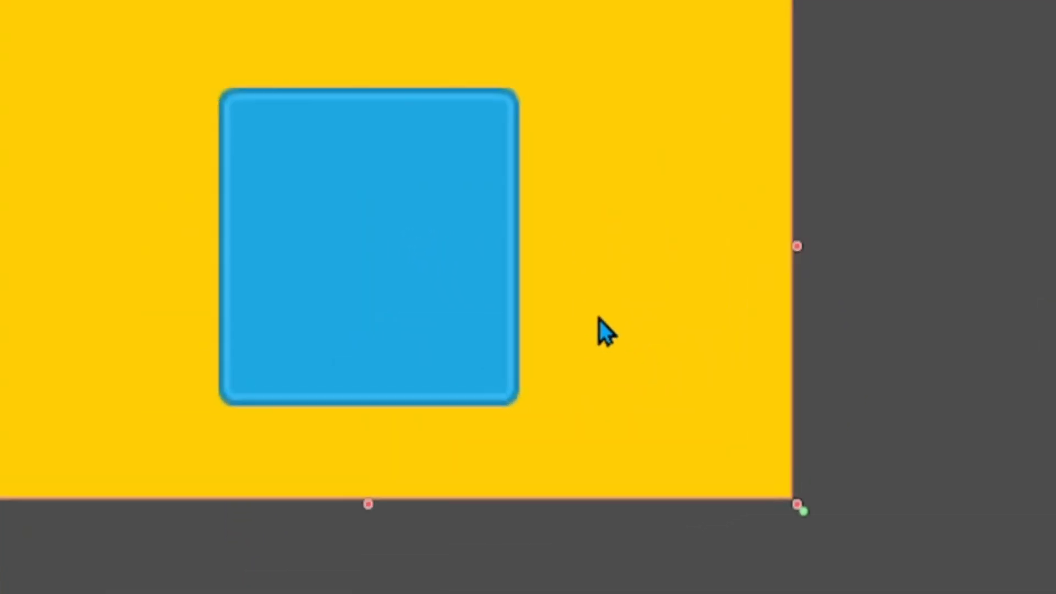
scroll(604, 330, down, 3)
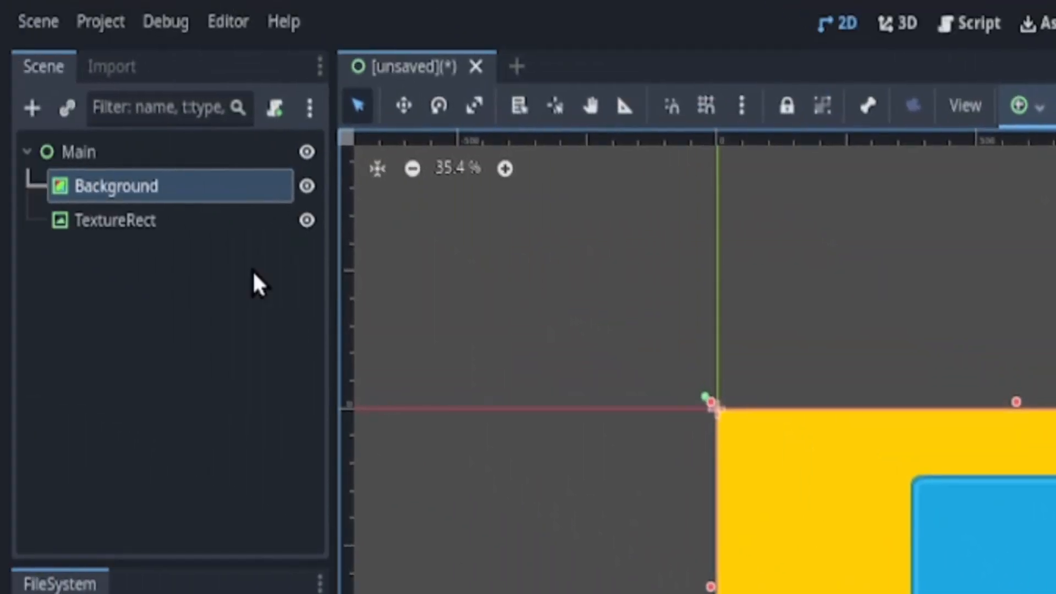
Rename the TextureRect node under Main as BluePanel
click(177, 216)
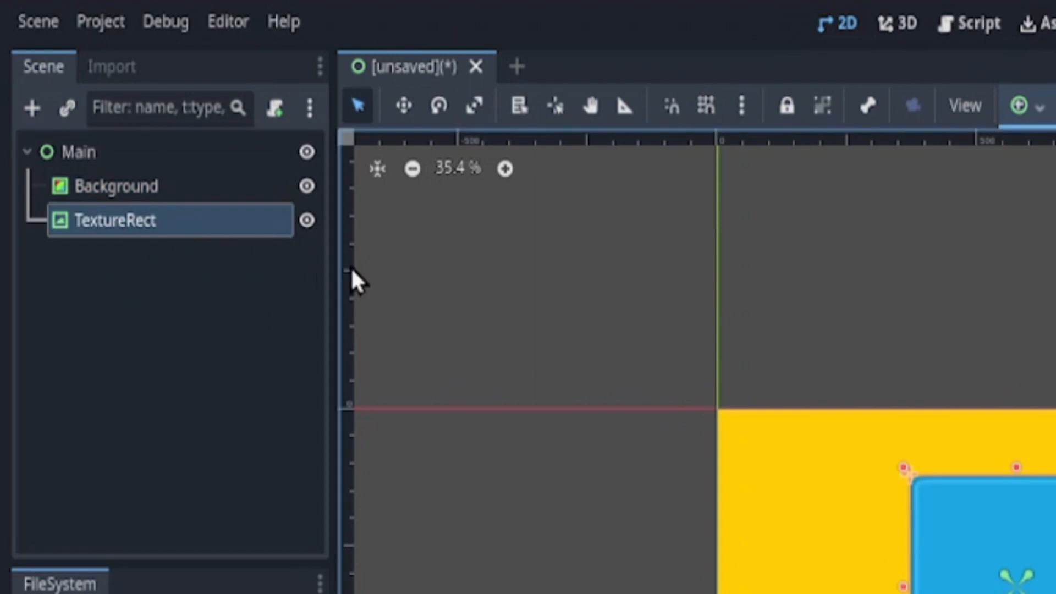
key(F2)
text(Blu)
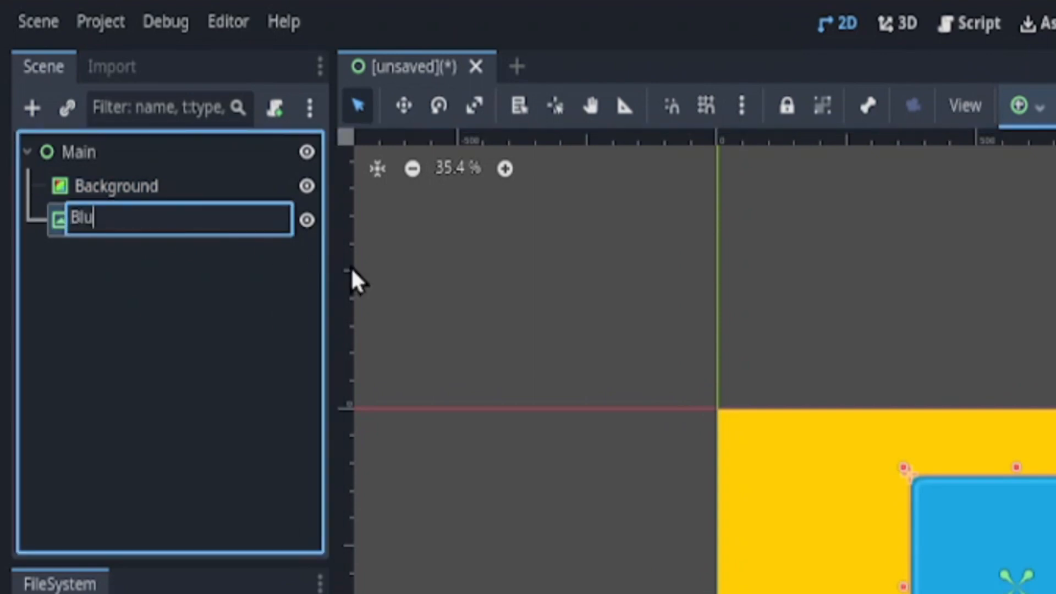
text(ePanel)
key(Return)
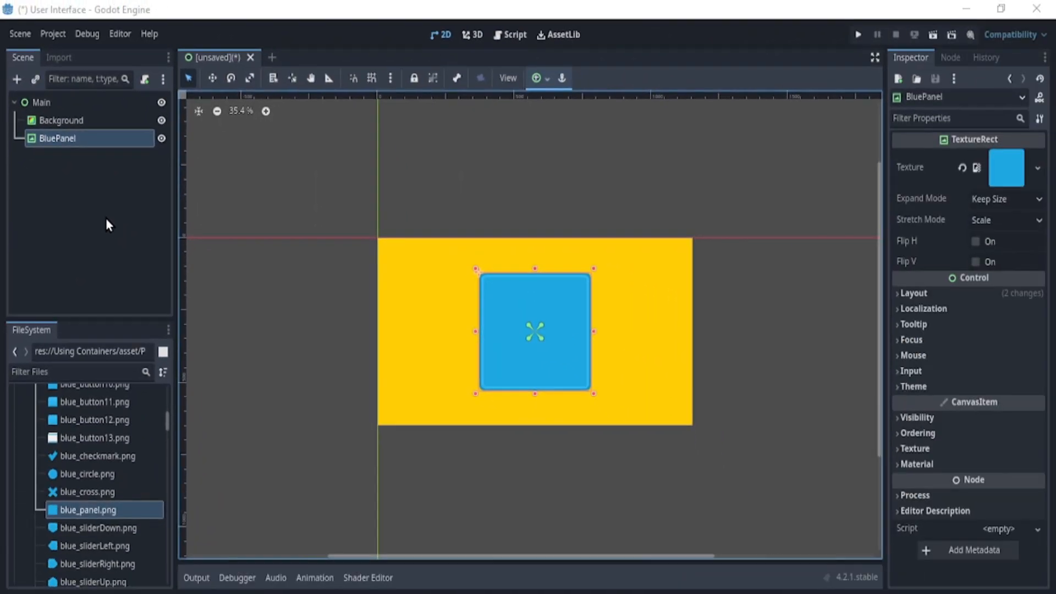
Add a Label node as a child of BluePanel
key(ctrl+a)
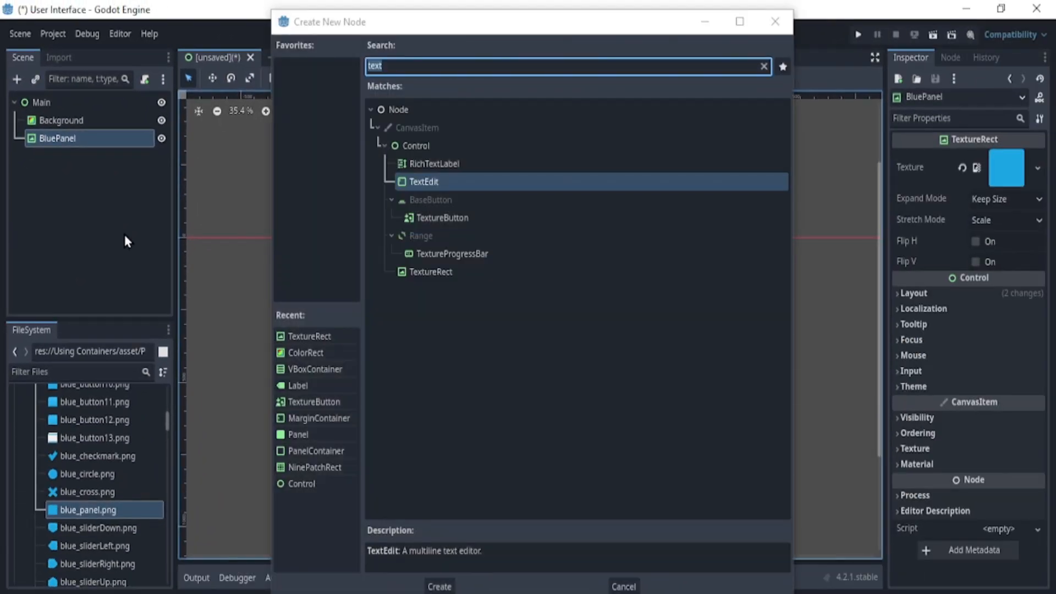
click(451, 67)
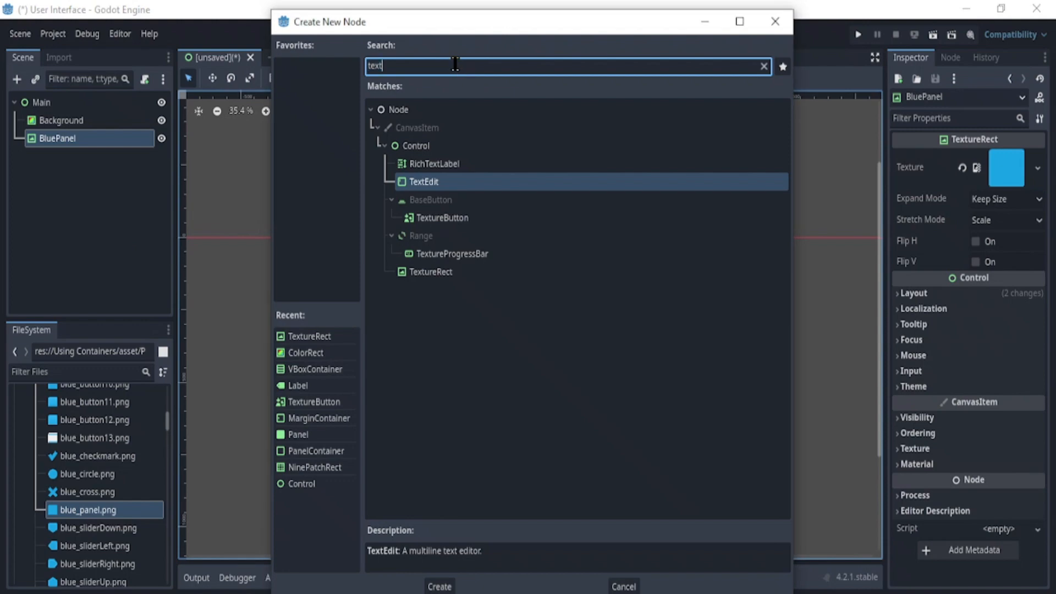
key(BackSpace)
key(BackSpace)
key(BackSpace)
key(BackSpace)
text(label)
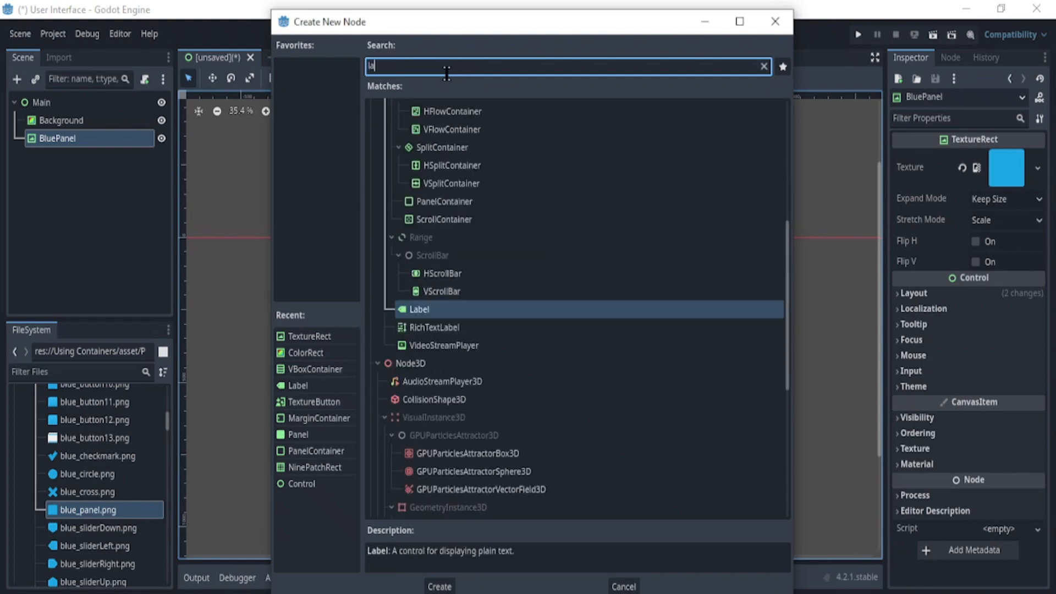
key(Return)
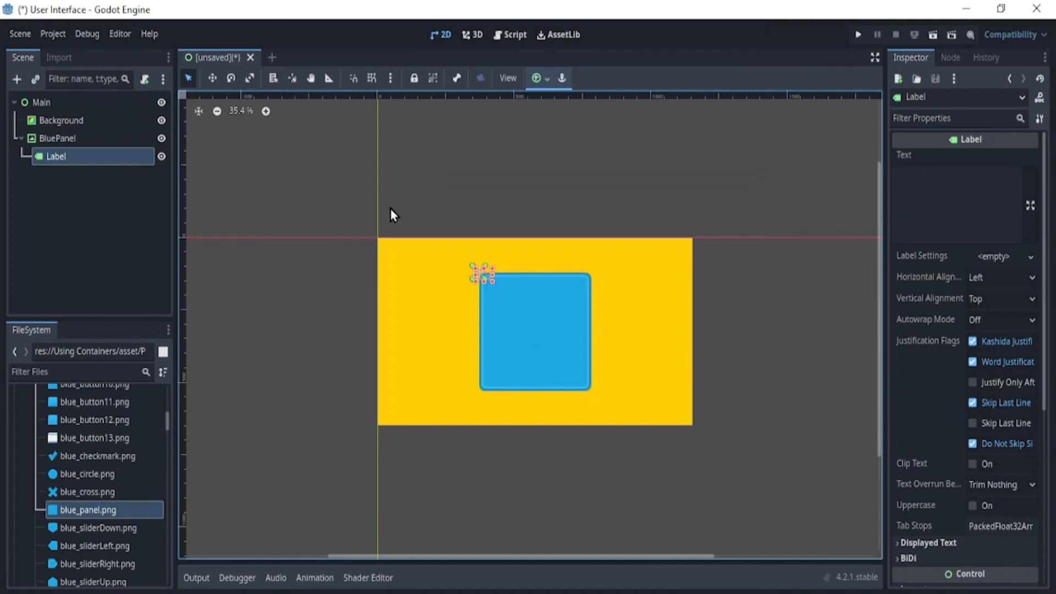
Add a TextureRect node as a child of BluePanel, alongside the Label
click(91, 141)
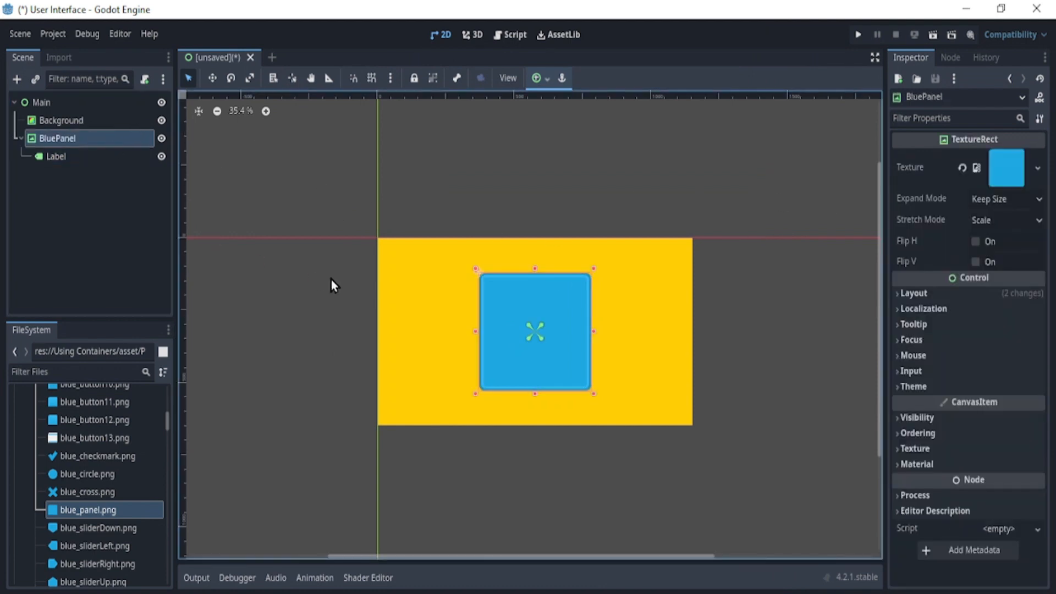
key(ctrl+a)
text(text)
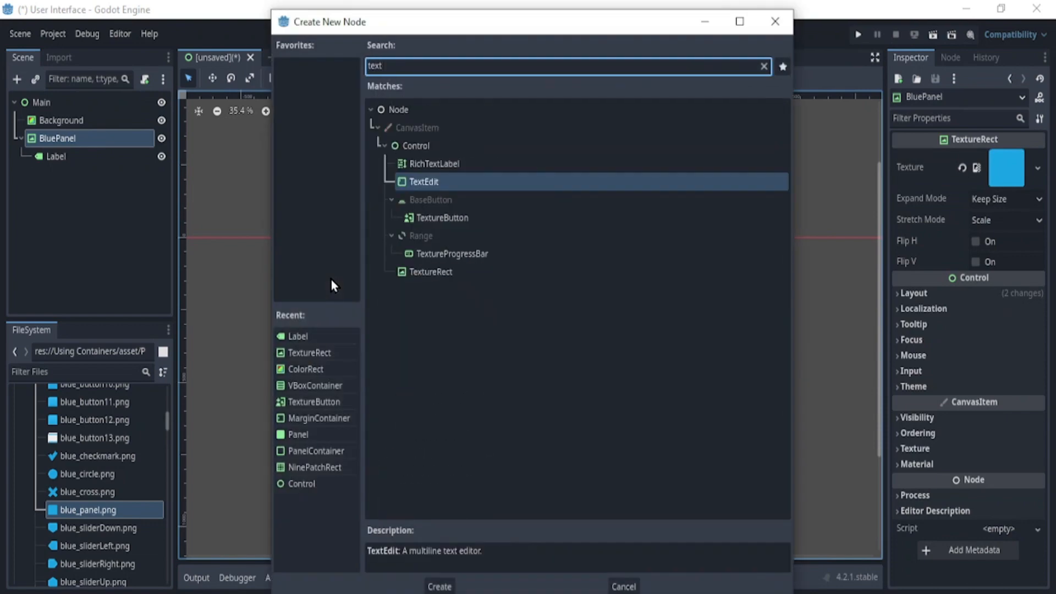
key(Down)
key(Down)
key(Down)
key(Down)
key(Down)
key(Return)
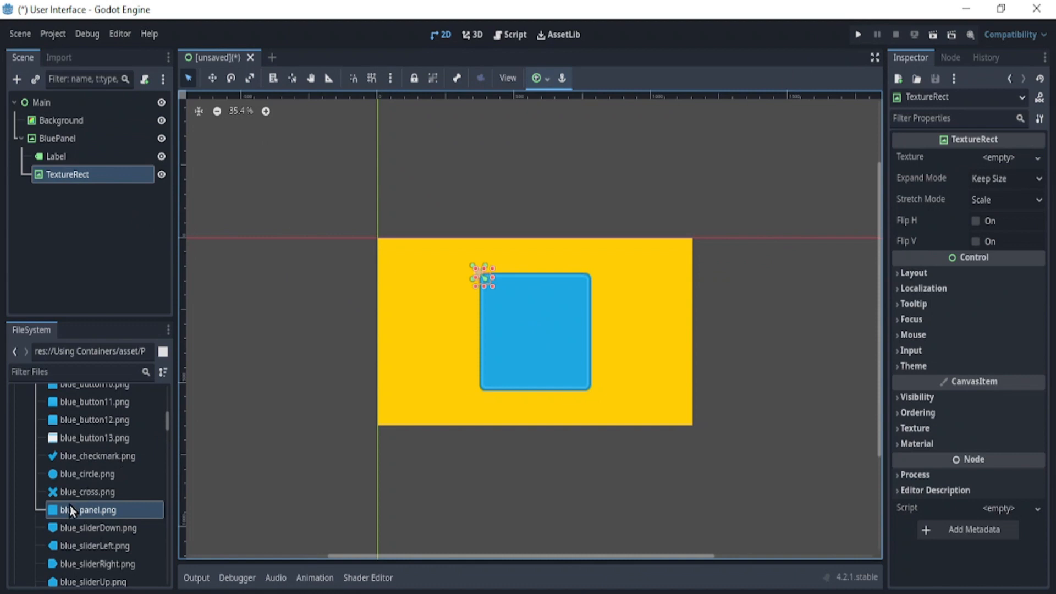
Assign grey_panel.png from the PNG asset folder as the new TextureRect's texture
scroll(69, 504, down, 10)
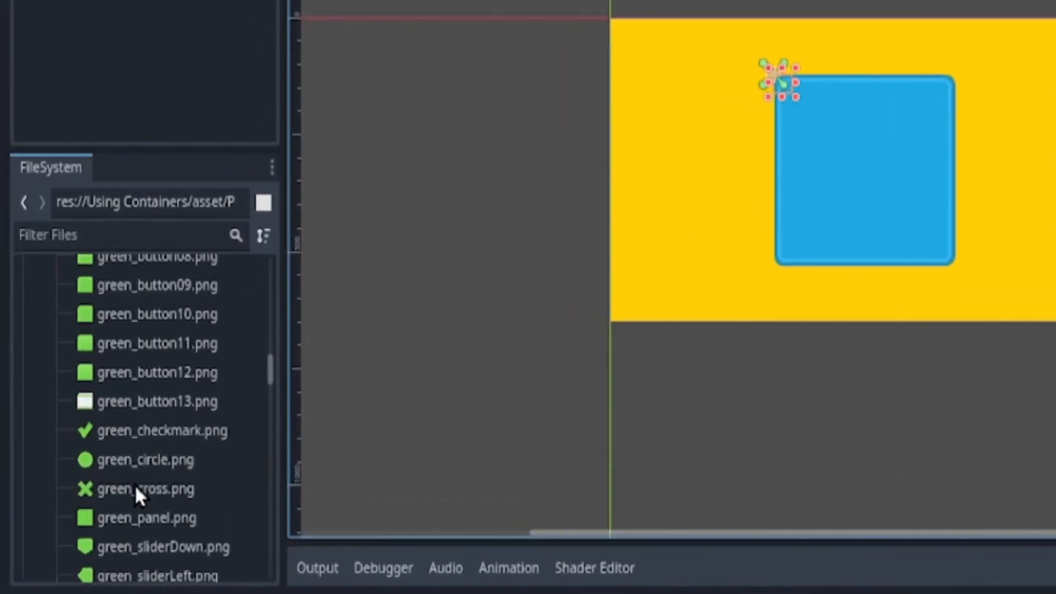
scroll(135, 487, down, 8)
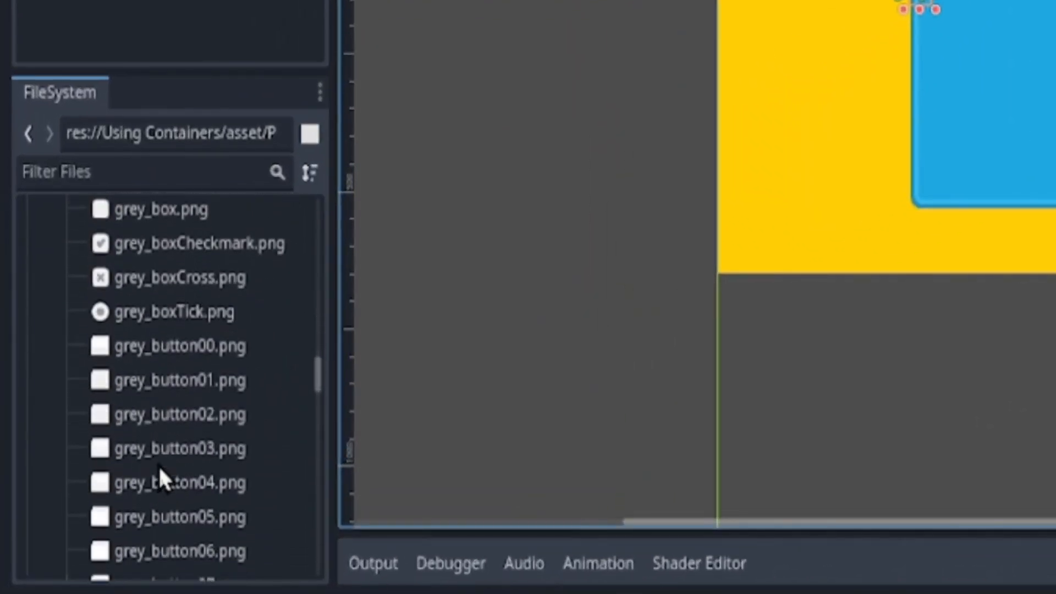
scroll(160, 468, down, 9)
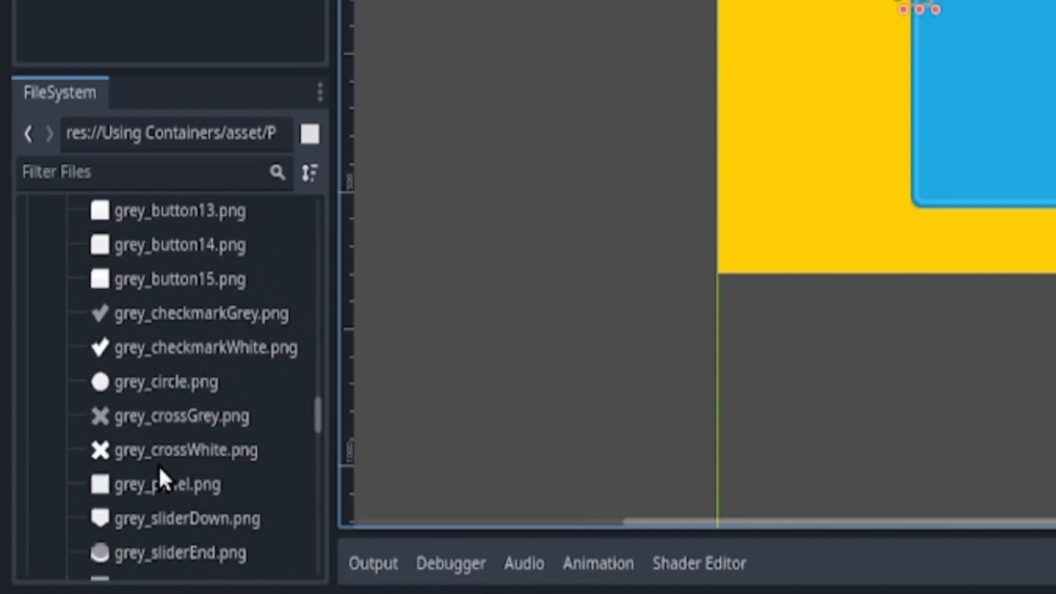
drag(157, 435, 962, 276)
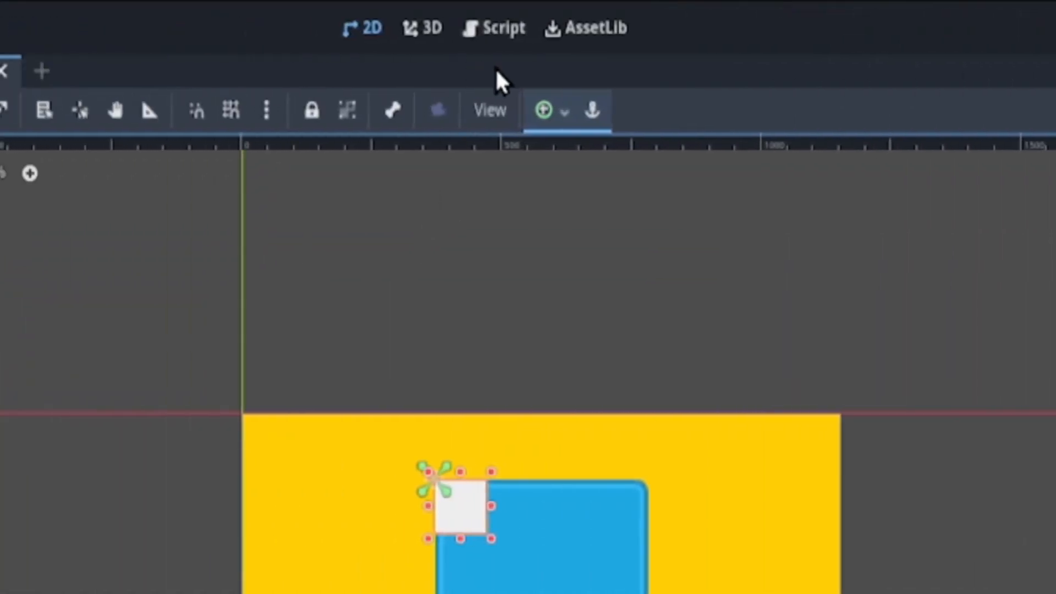
Make the grey panel fill the whole blue panel with the Full Rect anchor preset
click(539, 110)
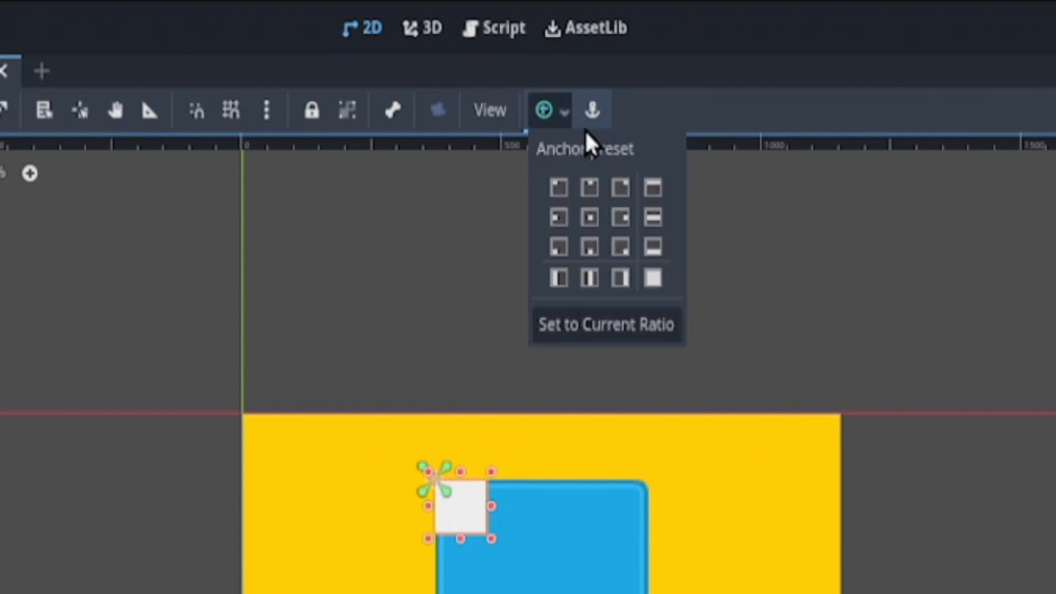
click(649, 290)
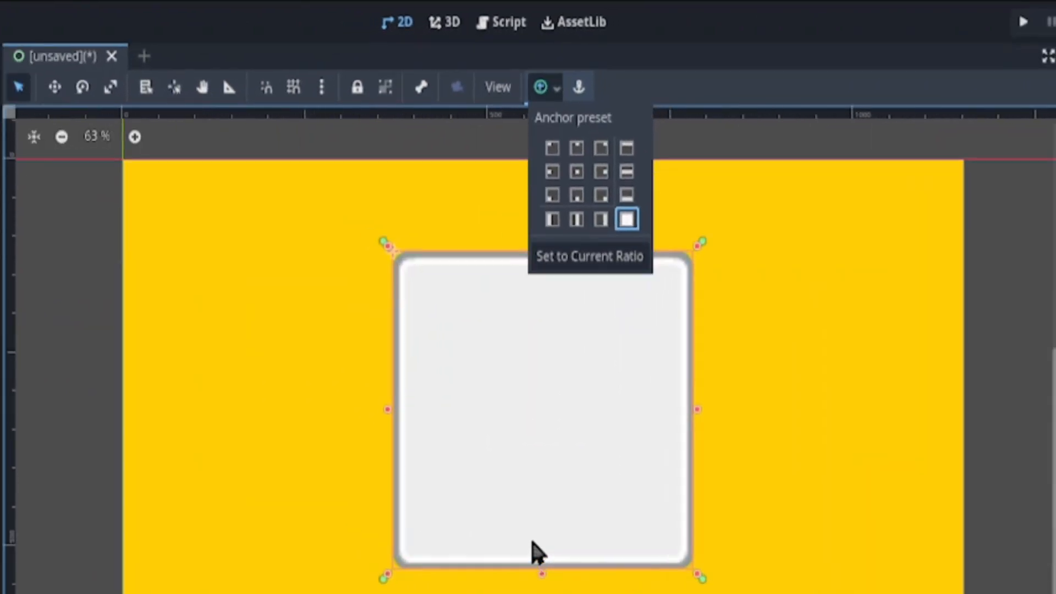
scroll(536, 550, up, 1)
click(1028, 230)
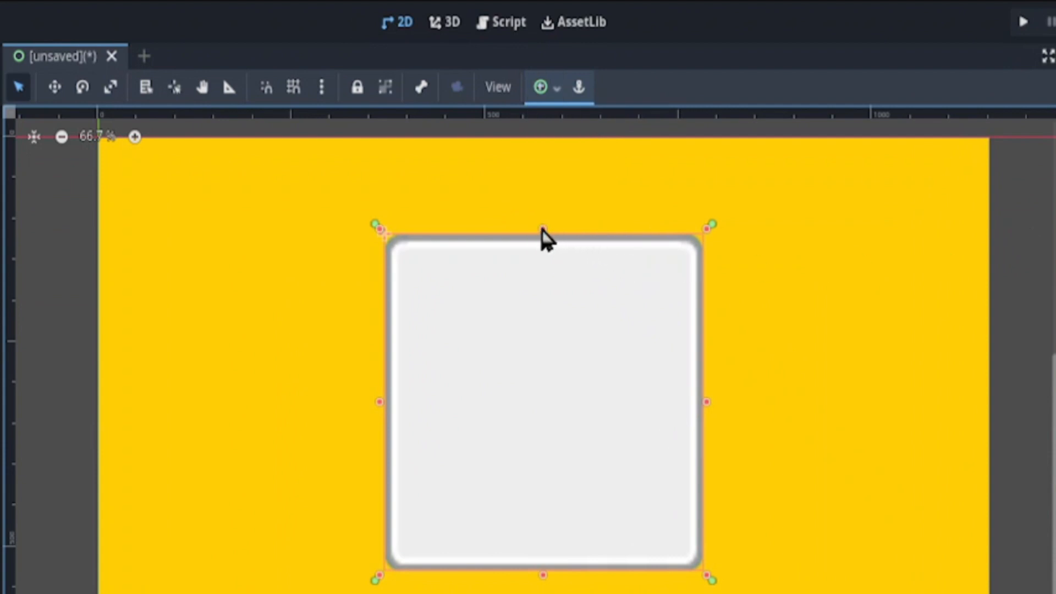
Lower the grey panel's top edge and its upper anchors together to leave a blue header strip, and select BluePanel
drag(542, 230, 541, 287)
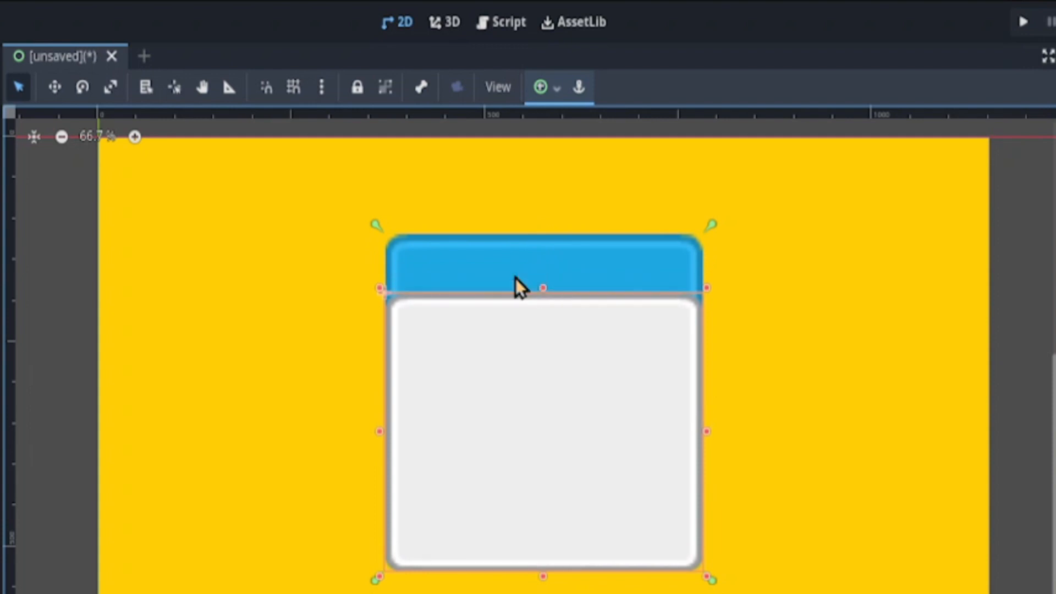
drag(374, 230, 374, 282)
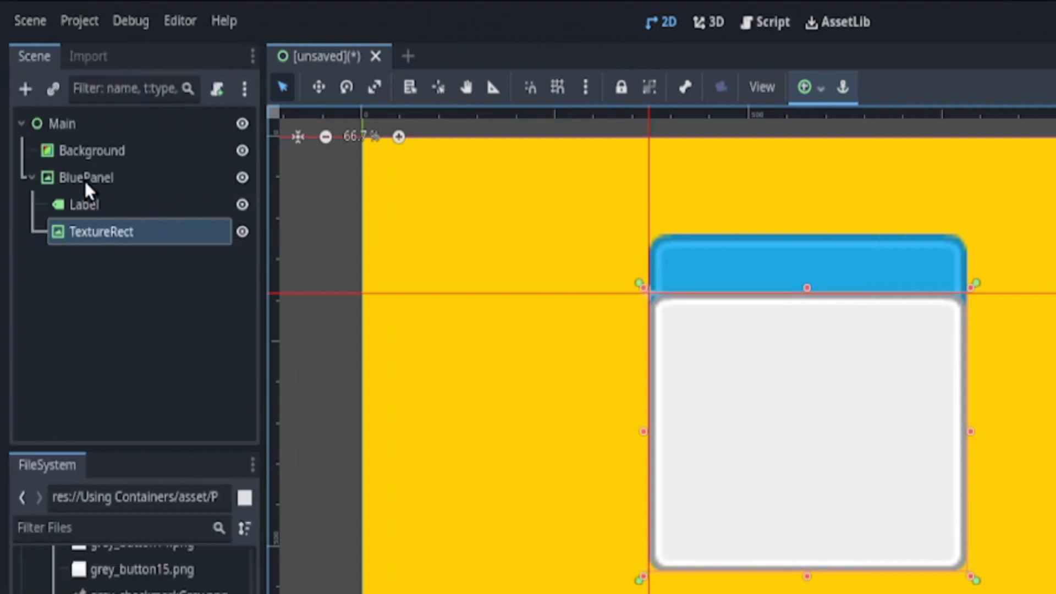
click(85, 173)
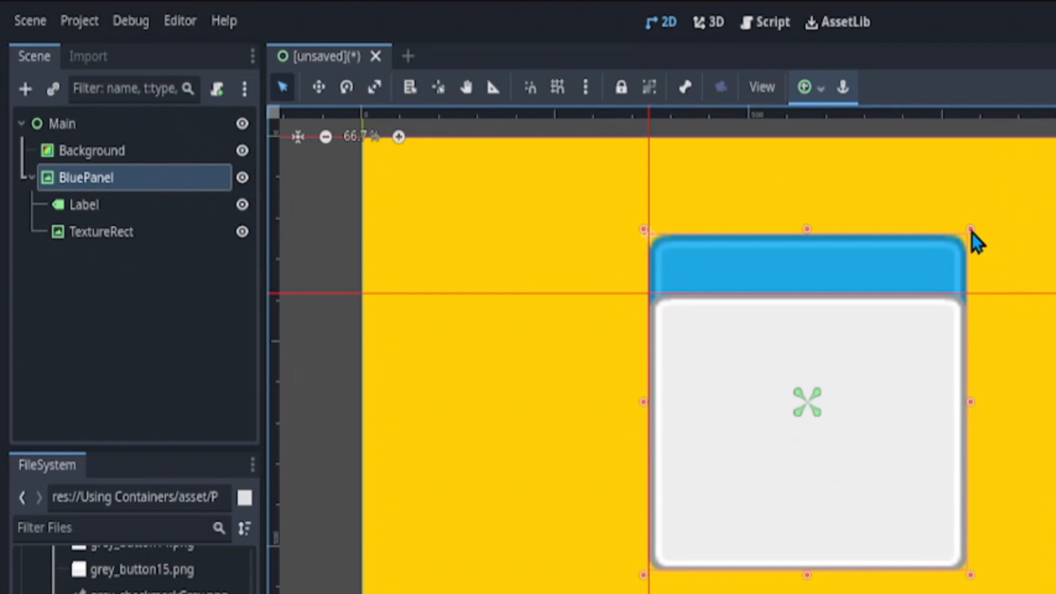
mouse_move(971, 231)
mouse_down()
mouse_move(1017, 177)
mouse_move(910, 345)
mouse_move(820, 231)
mouse_move(968, 276)
mouse_move(801, 229)
mouse_move(959, 232)
mouse_up()
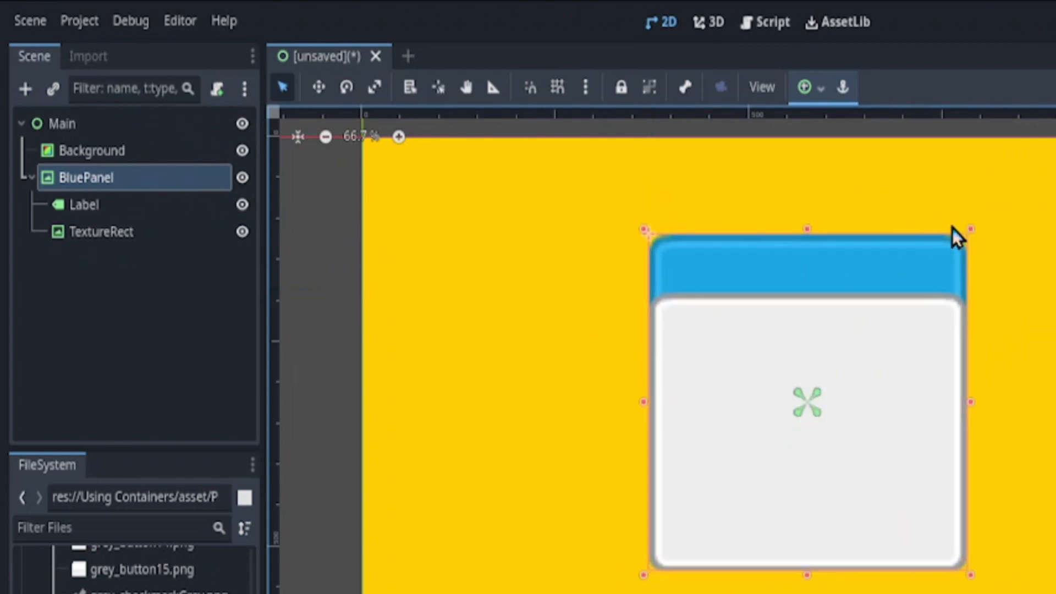
Stretch the Label over the full blue header strip and spread its anchors to the label's corners
click(110, 205)
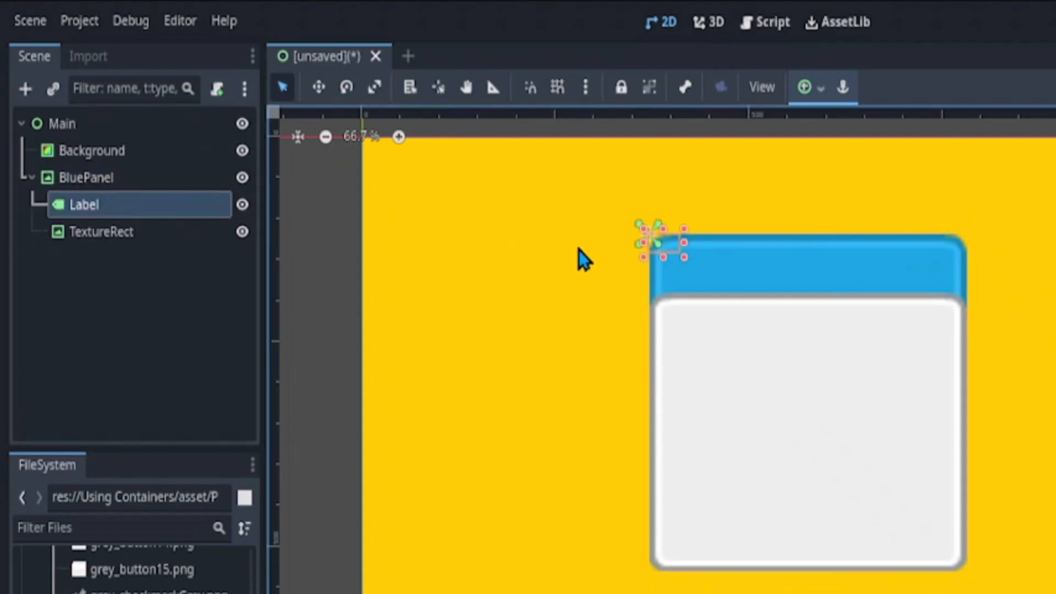
drag(684, 258, 966, 301)
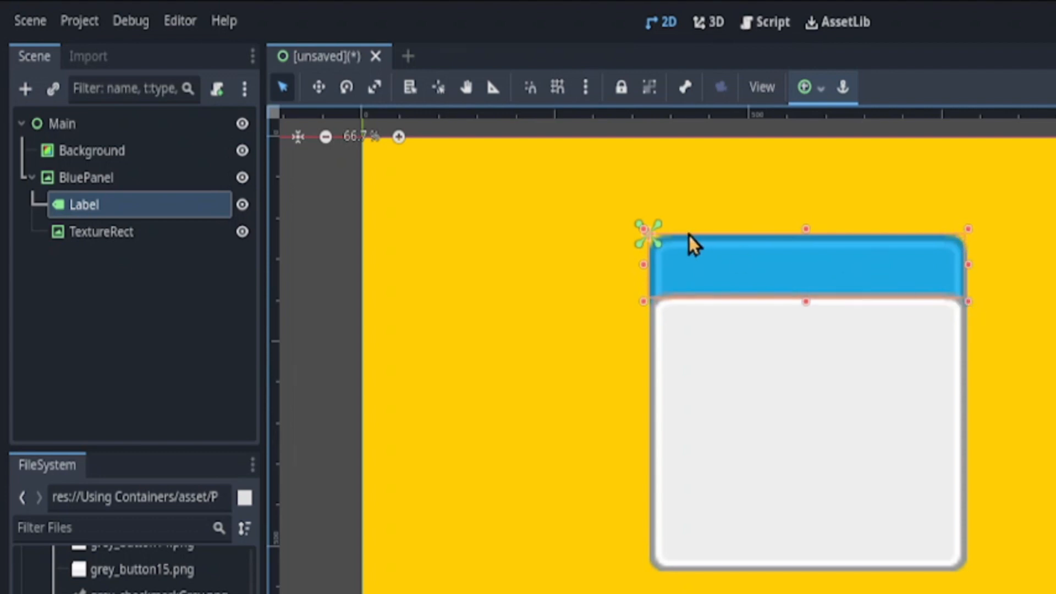
drag(840, 255, 969, 309)
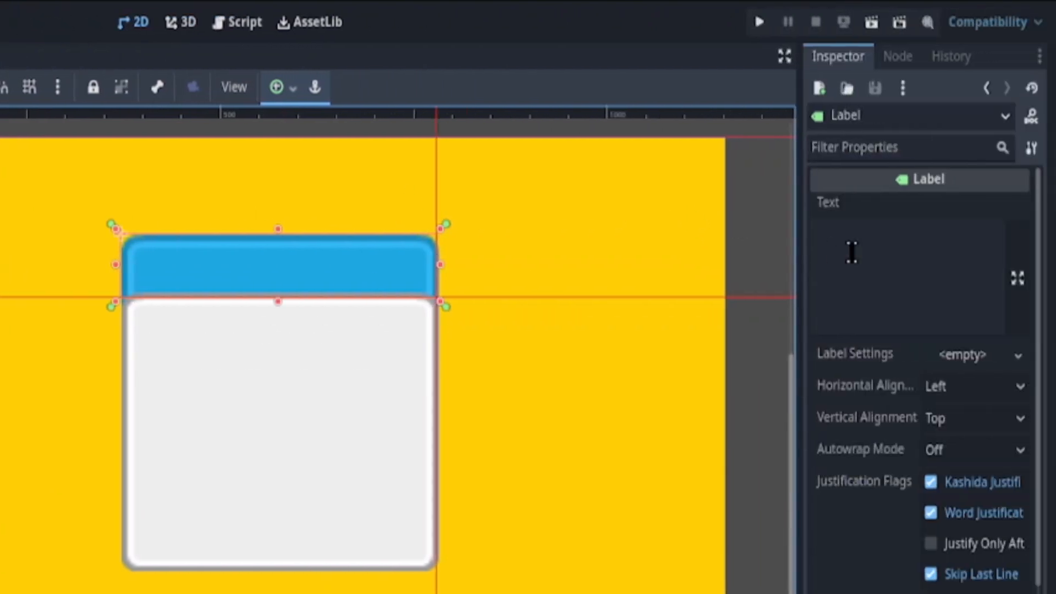
Enter "Super a" as the header label's text
click(907, 235)
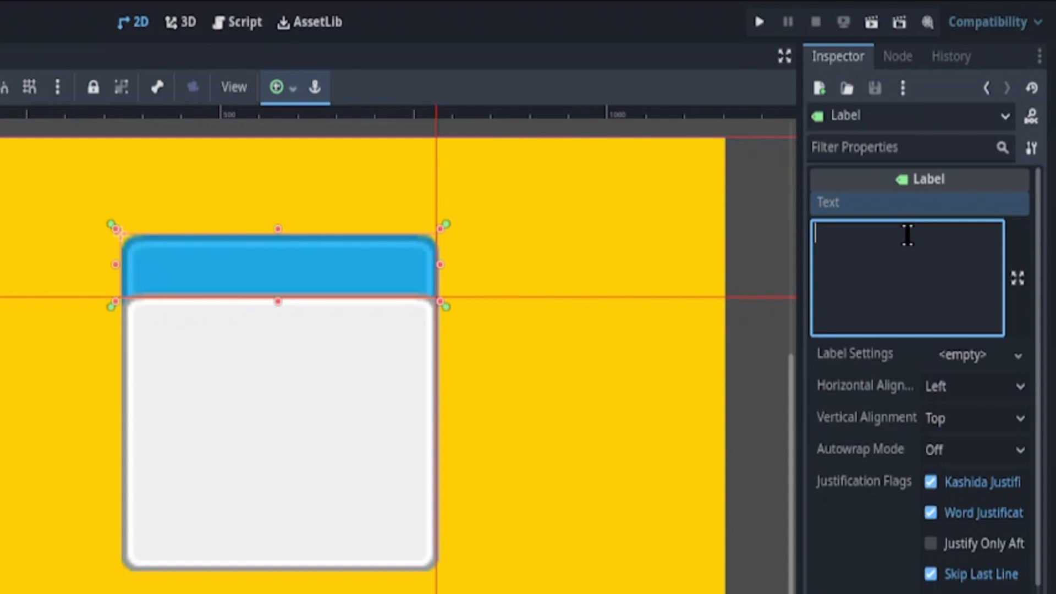
text(Super a)
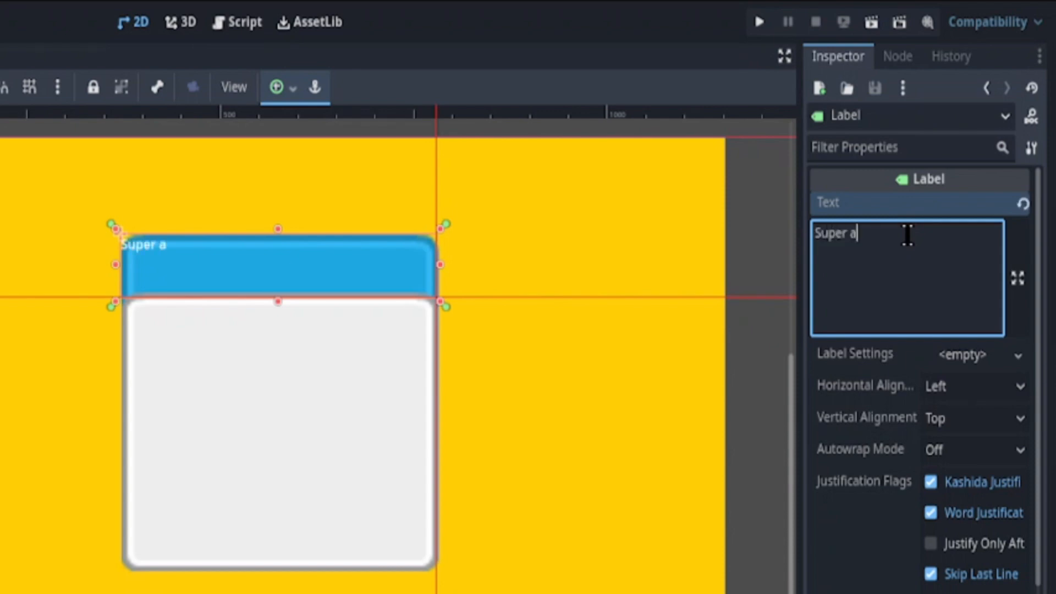
Complete the label's text as "Super awesome game" and turn on Uppercase for it
text(wesome)
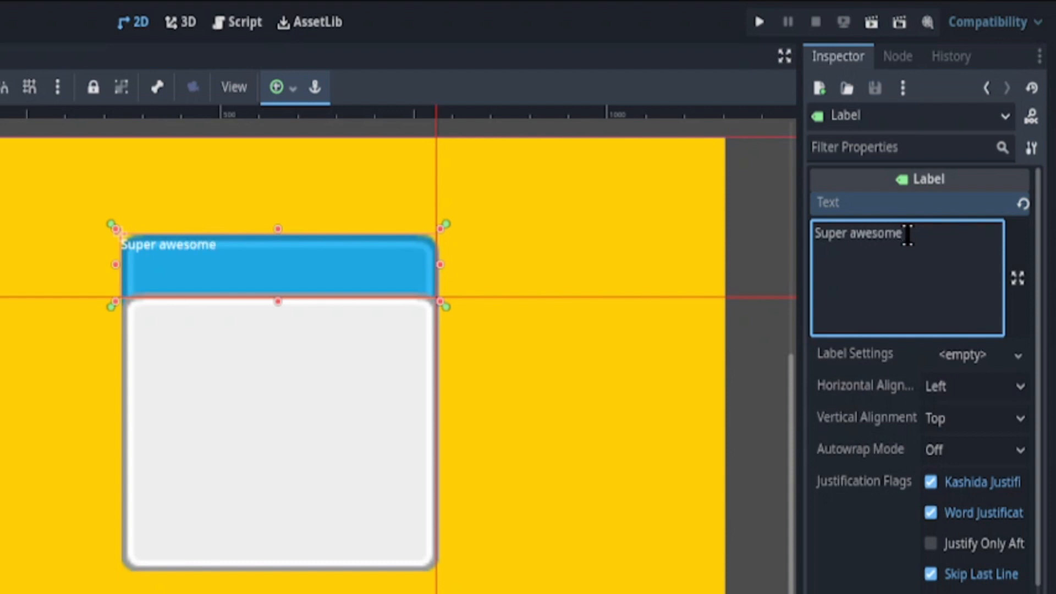
text( game)
scroll(825, 478, down, 5)
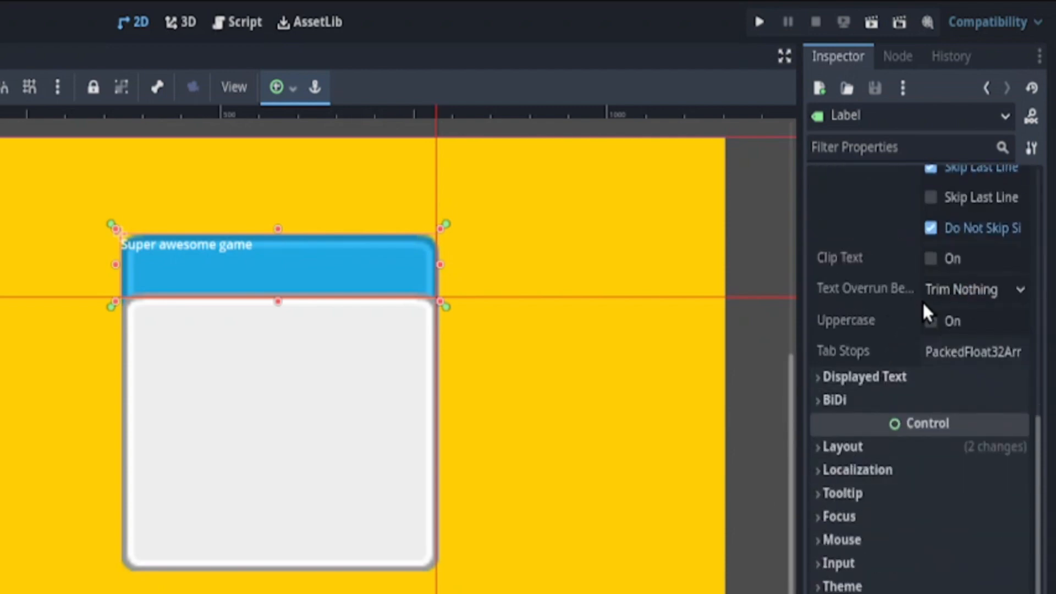
click(931, 321)
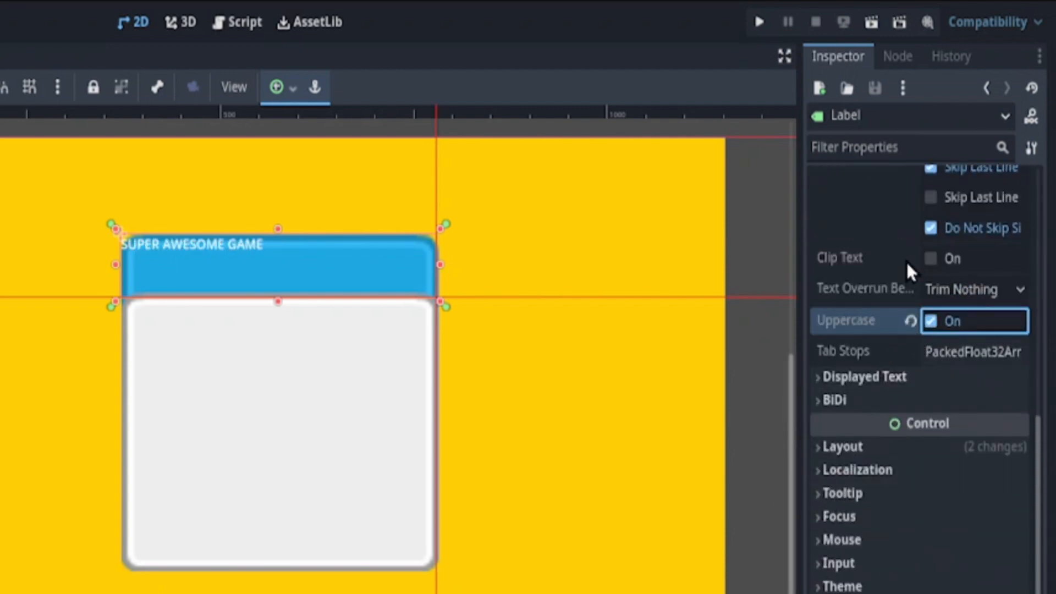
Set both the horizontal and vertical alignment of the label to Center
scroll(906, 259, up, 5)
click(944, 283)
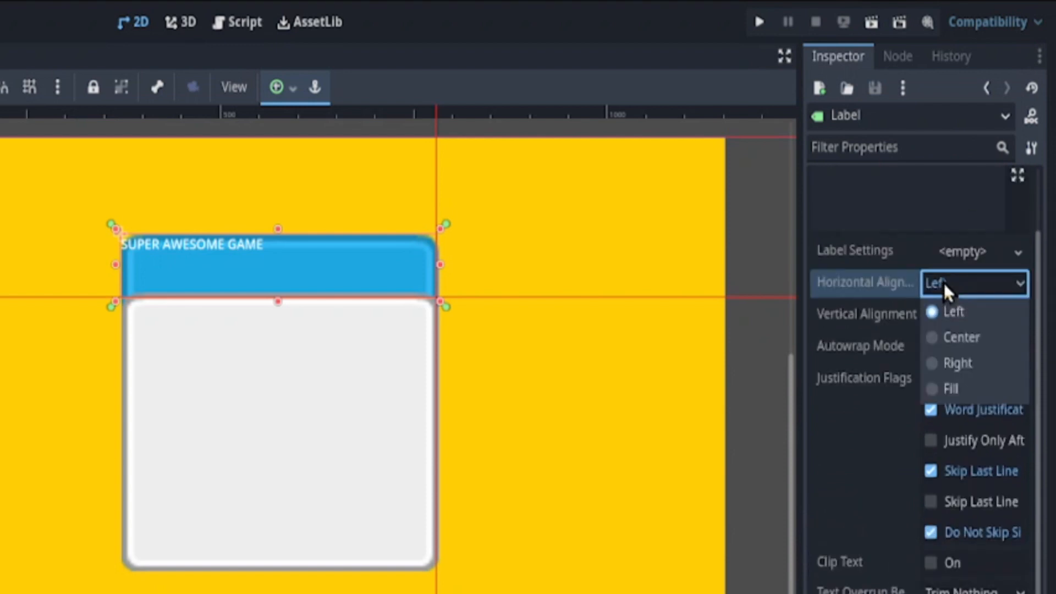
click(958, 342)
click(964, 316)
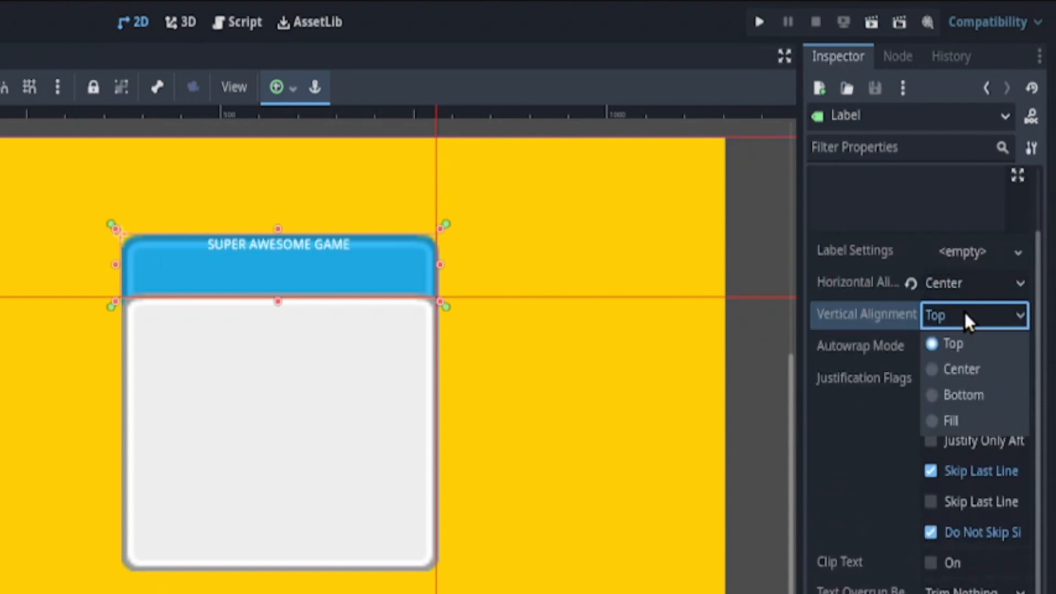
click(950, 369)
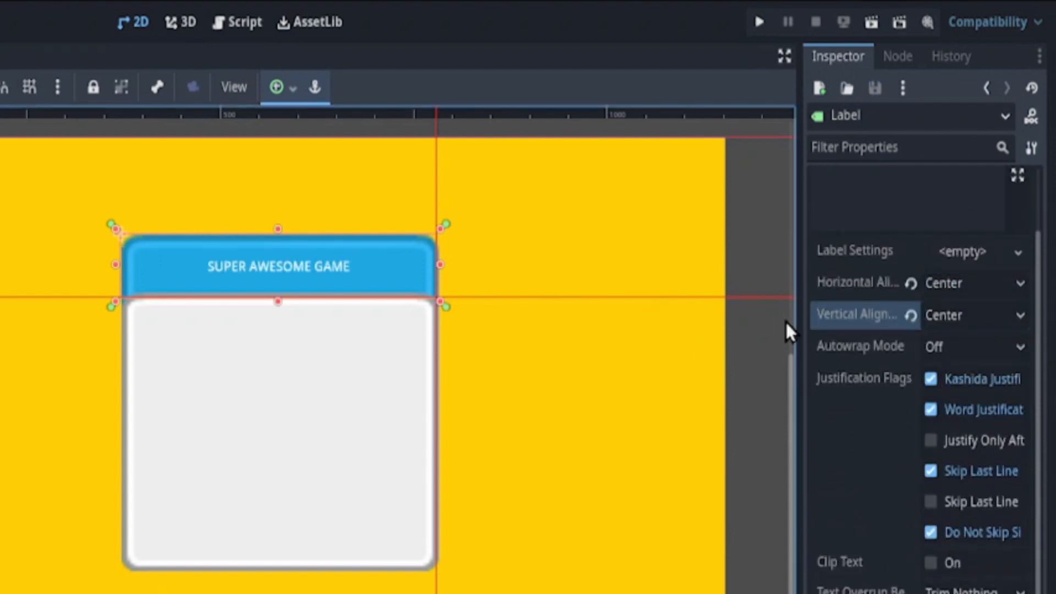
Override the label's theme font size, trying 30 px first and settling on 20 px
scroll(904, 391, down, 5)
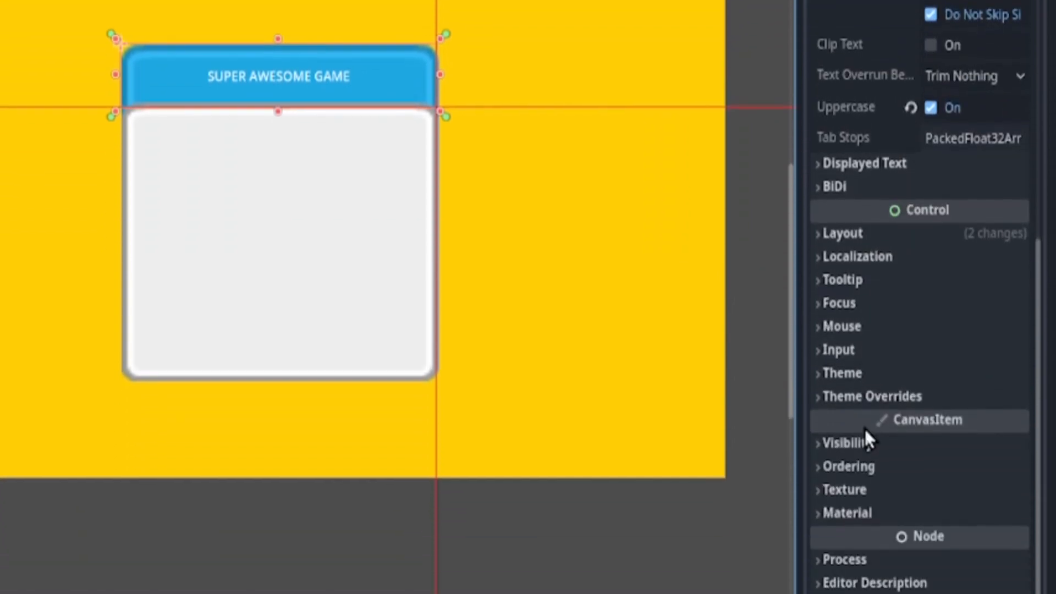
click(859, 398)
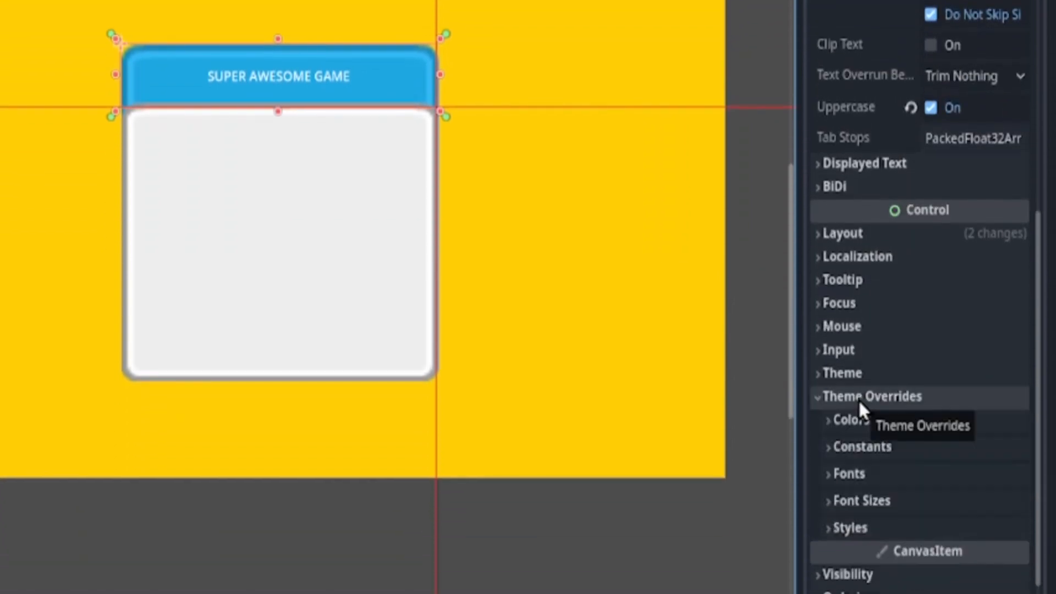
click(849, 501)
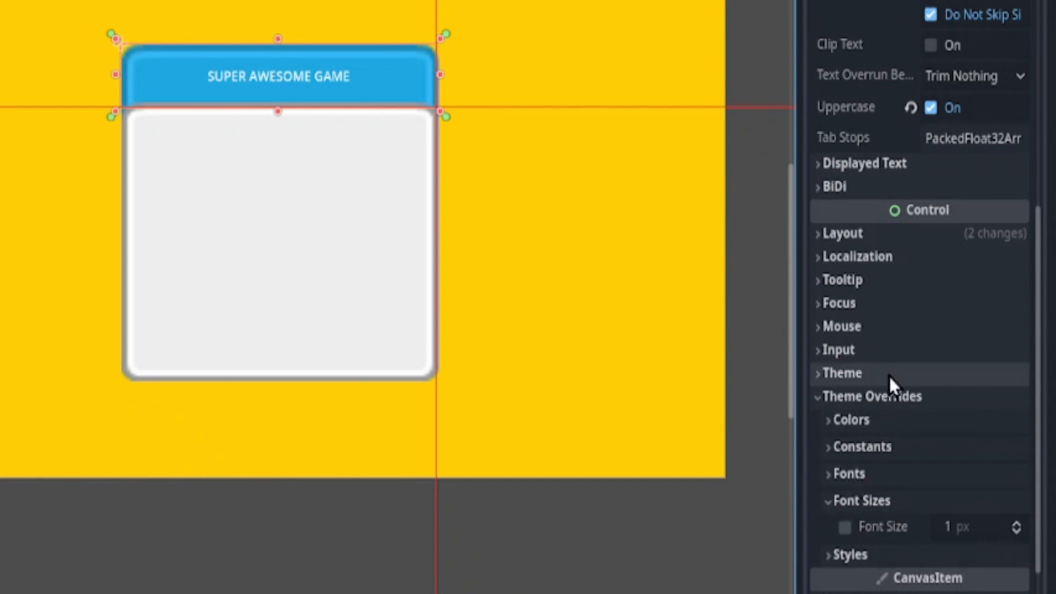
click(966, 528)
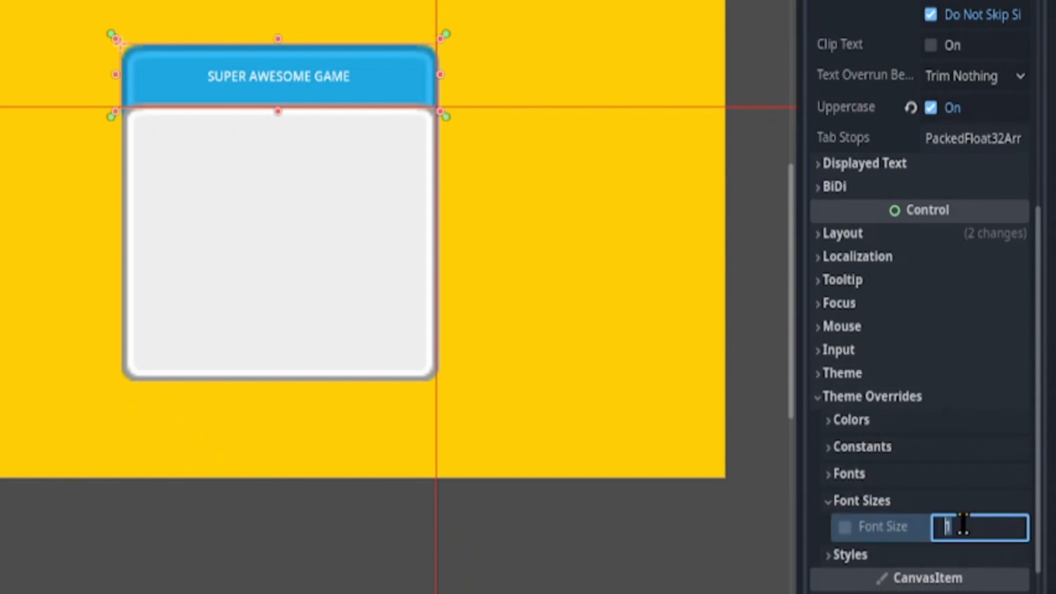
text(30)
key(Return)
click(966, 522)
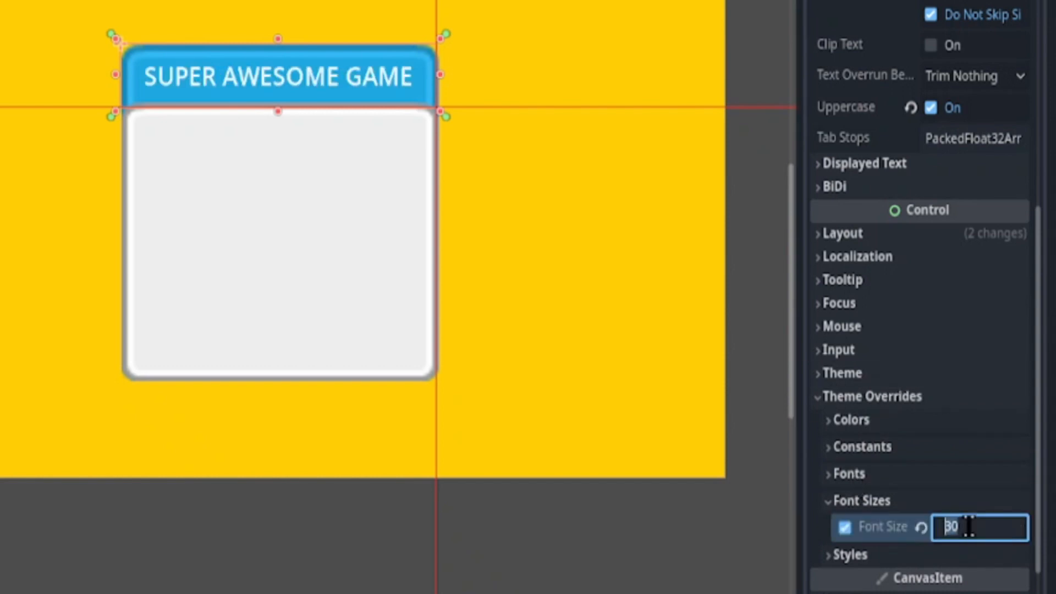
text(20)
key(Return)
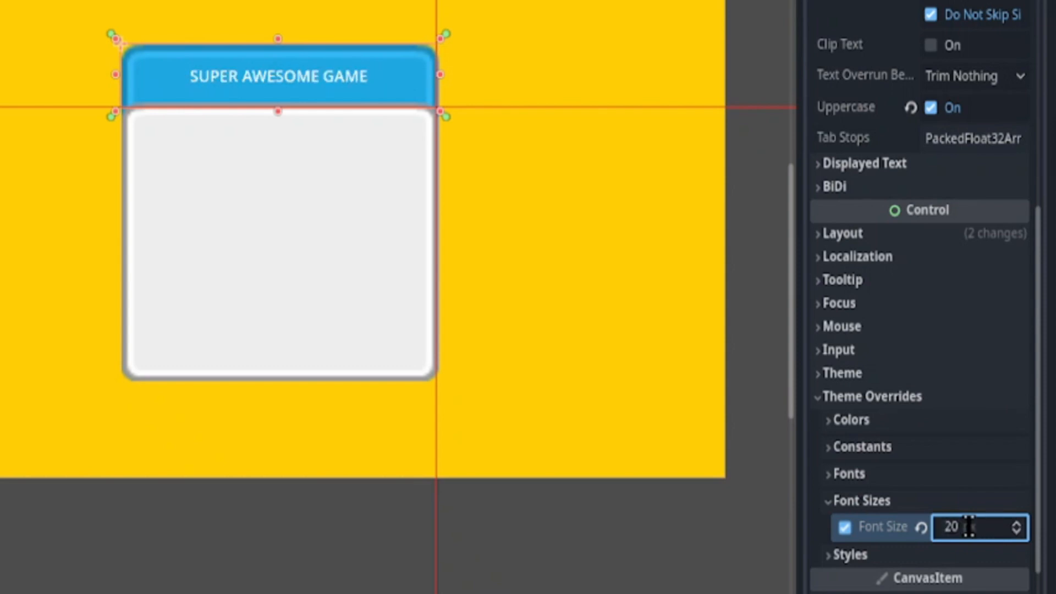
click(873, 397)
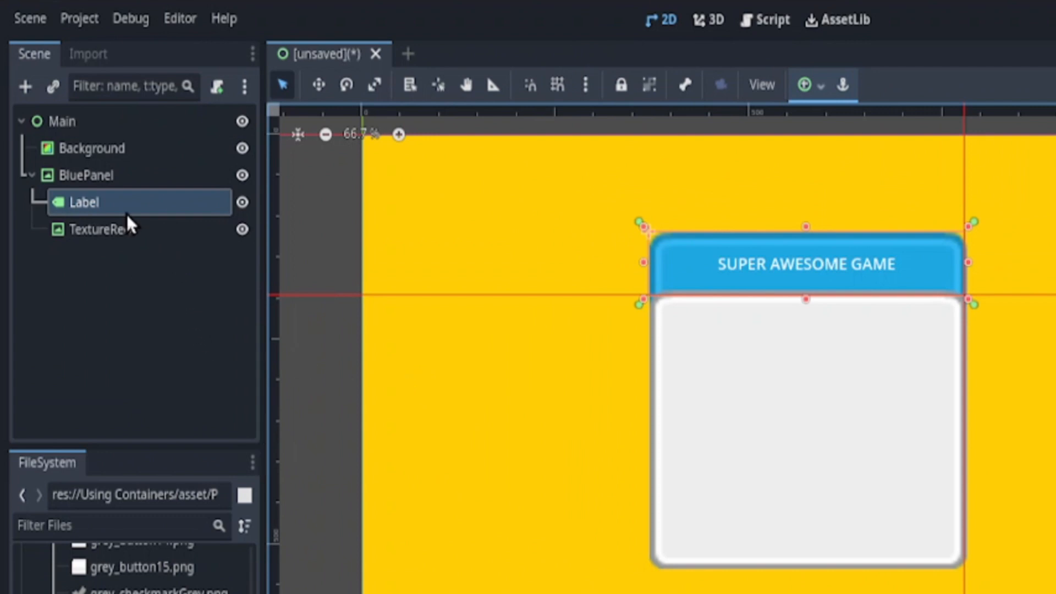
Rename the TextureRect node under BluePanel to WhitePanel
click(102, 227)
click(103, 227)
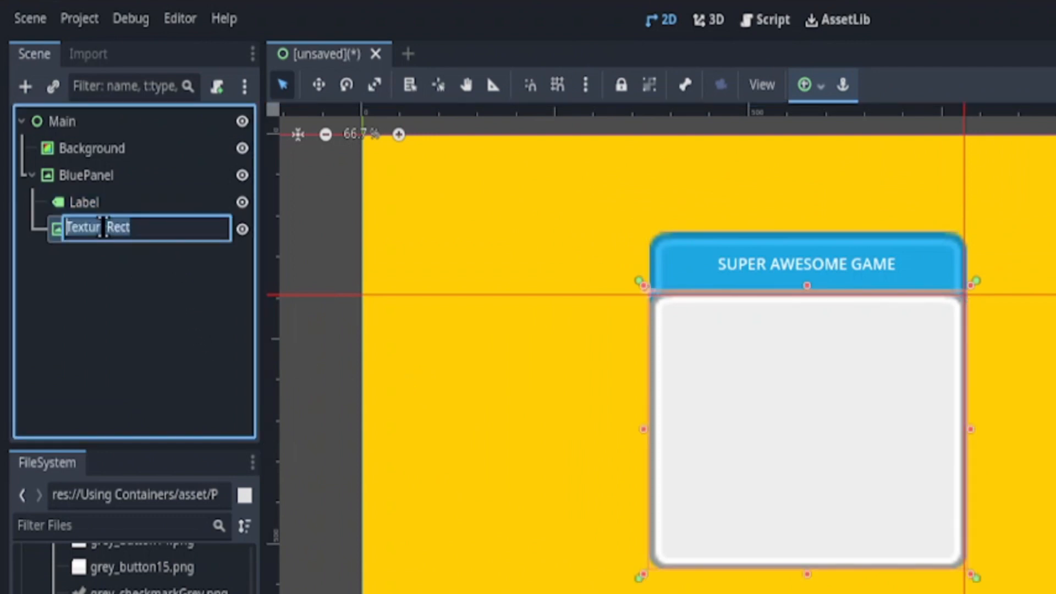
text(Whi)
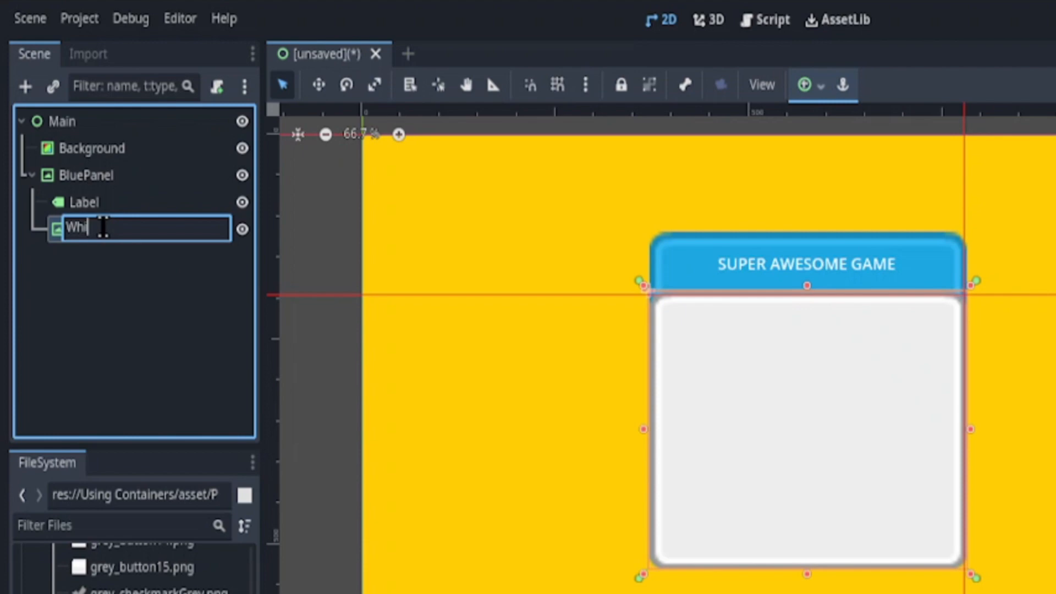
text(tePanel)
key(Return)
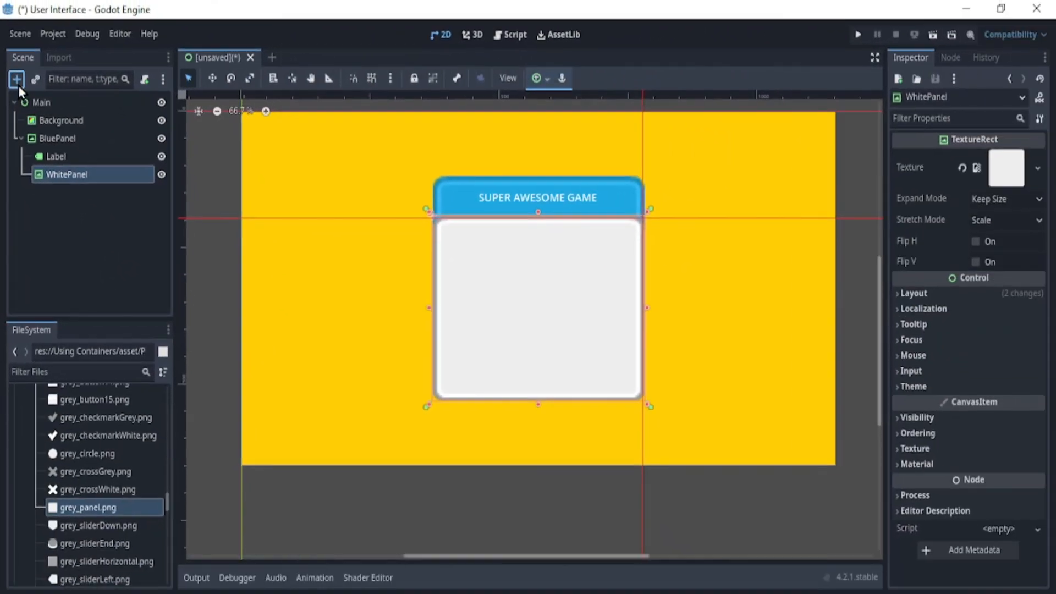
Add a VBoxContainer node as a child of WhitePanel
click(26, 86)
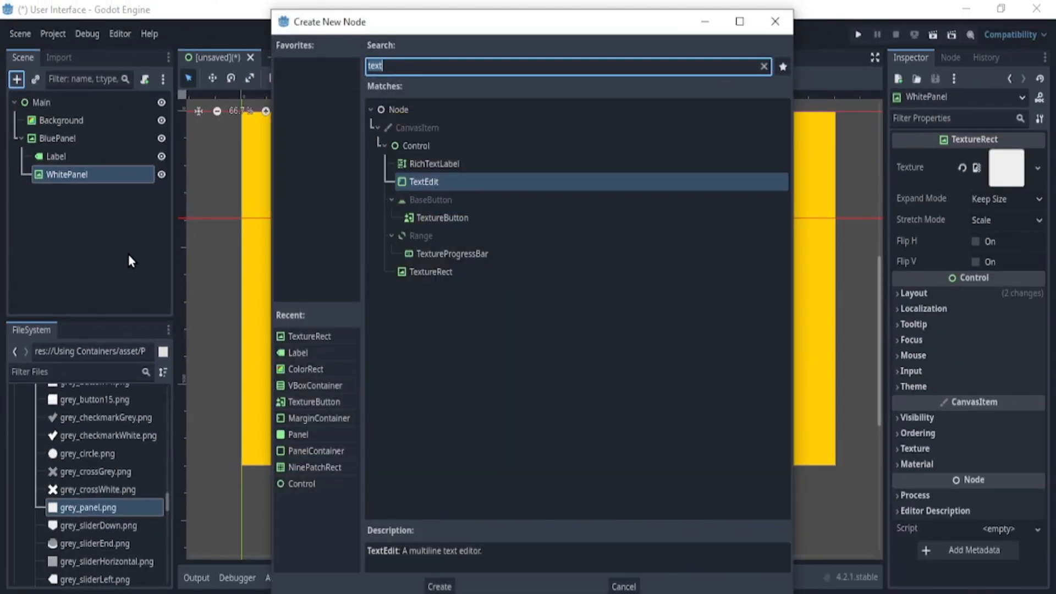
text(vb)
key(BackSpace)
key(BackSpace)
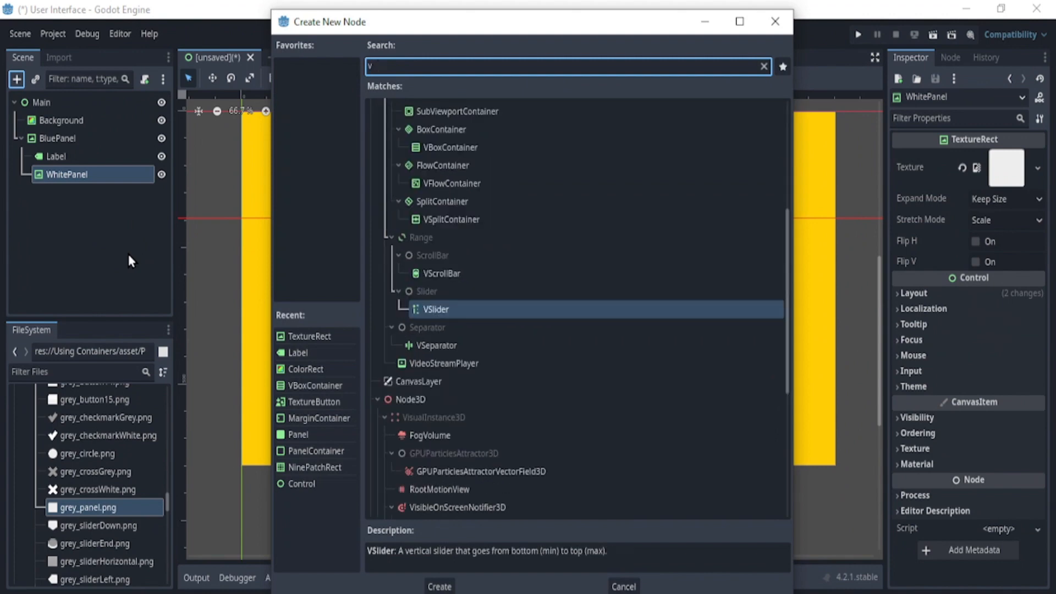
text(box)
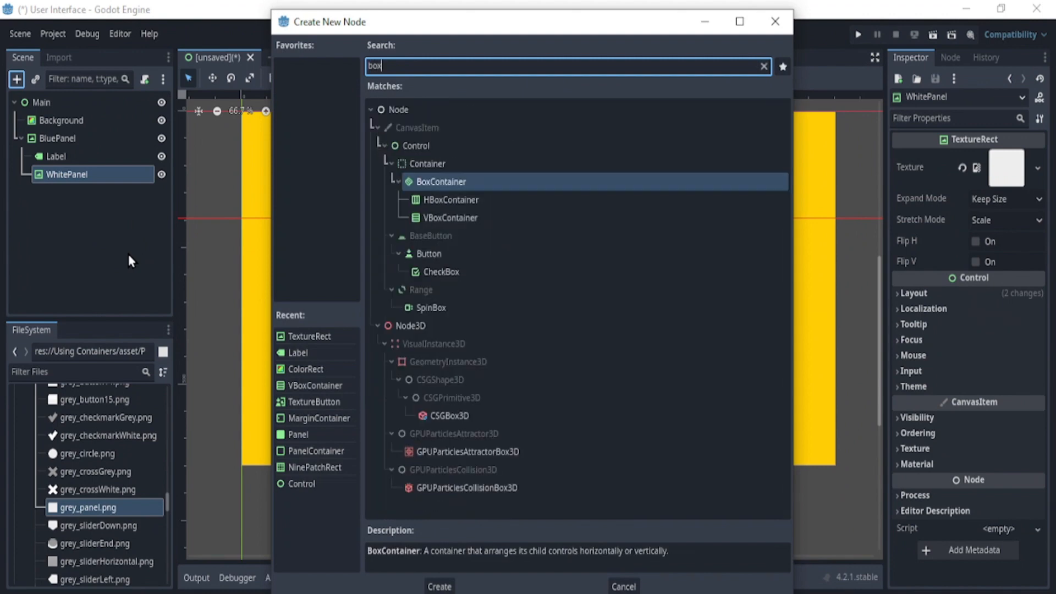
click(462, 200)
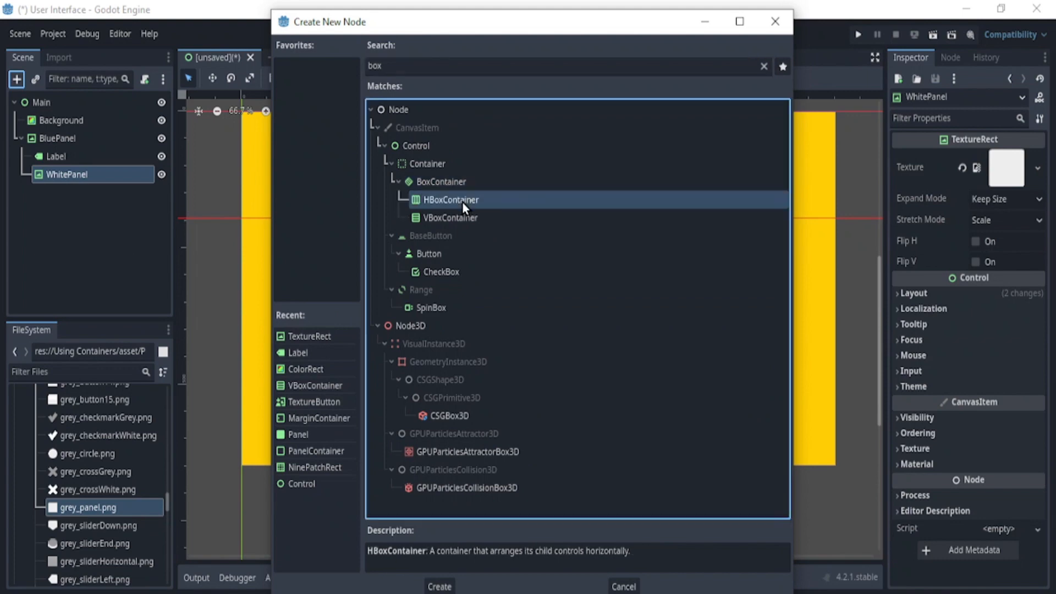
click(476, 219)
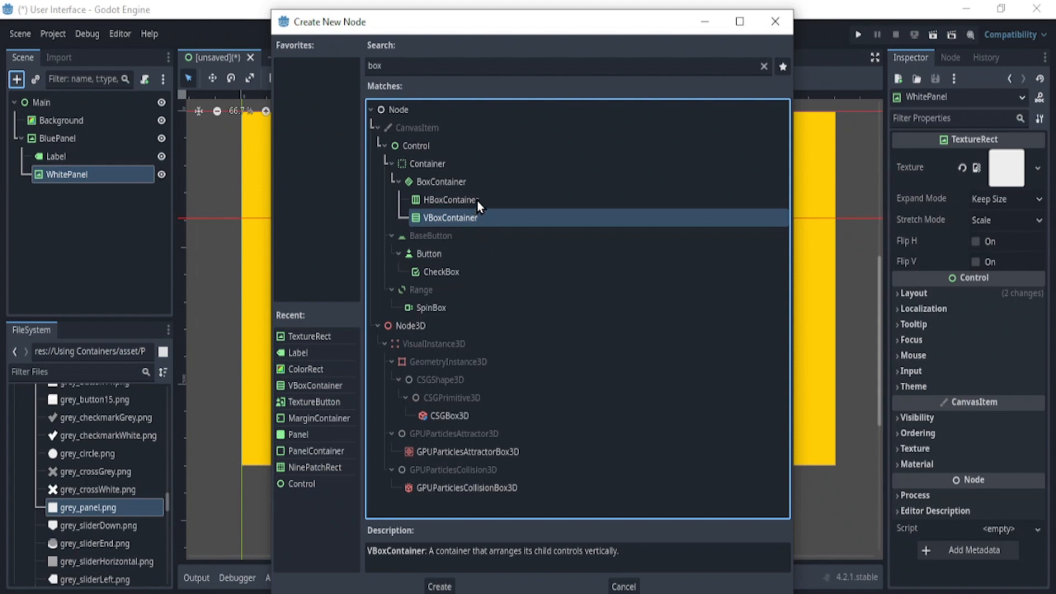
click(440, 585)
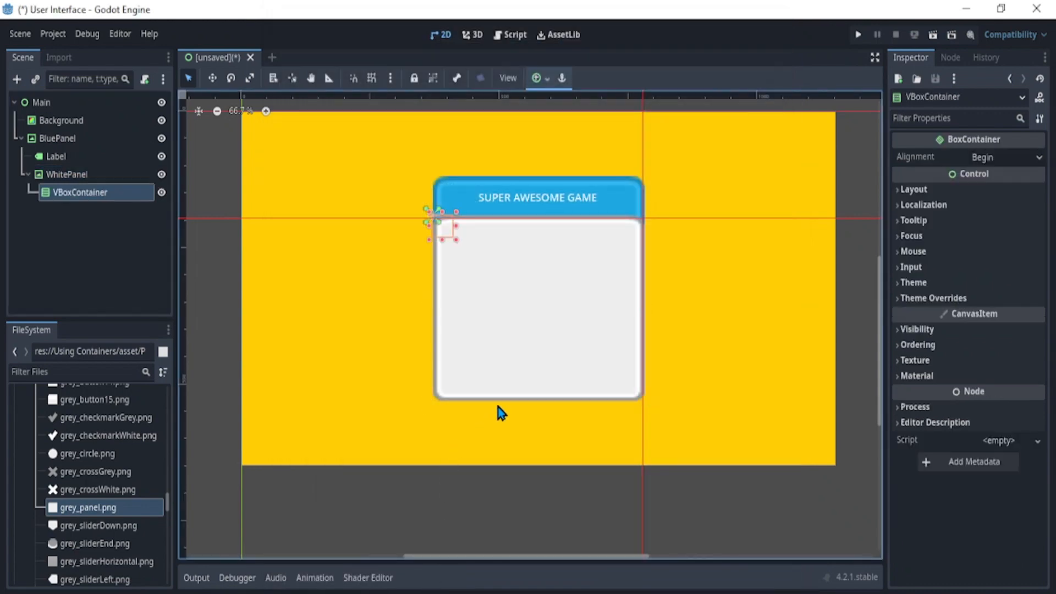
Apply the Full Rect anchor preset to the VBoxContainer so it fills the white panel
click(537, 78)
click(593, 167)
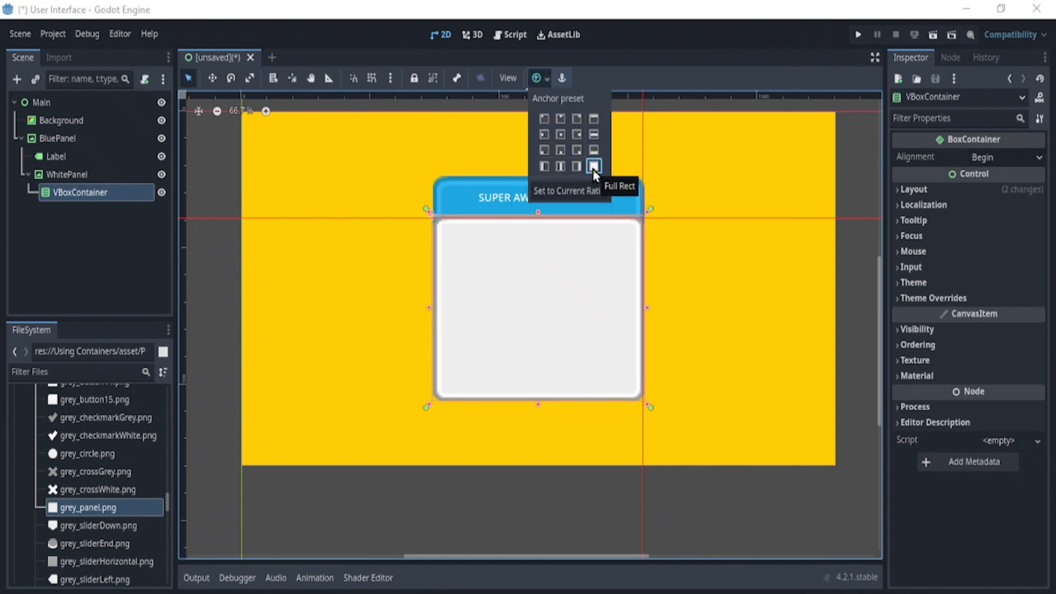
click(673, 344)
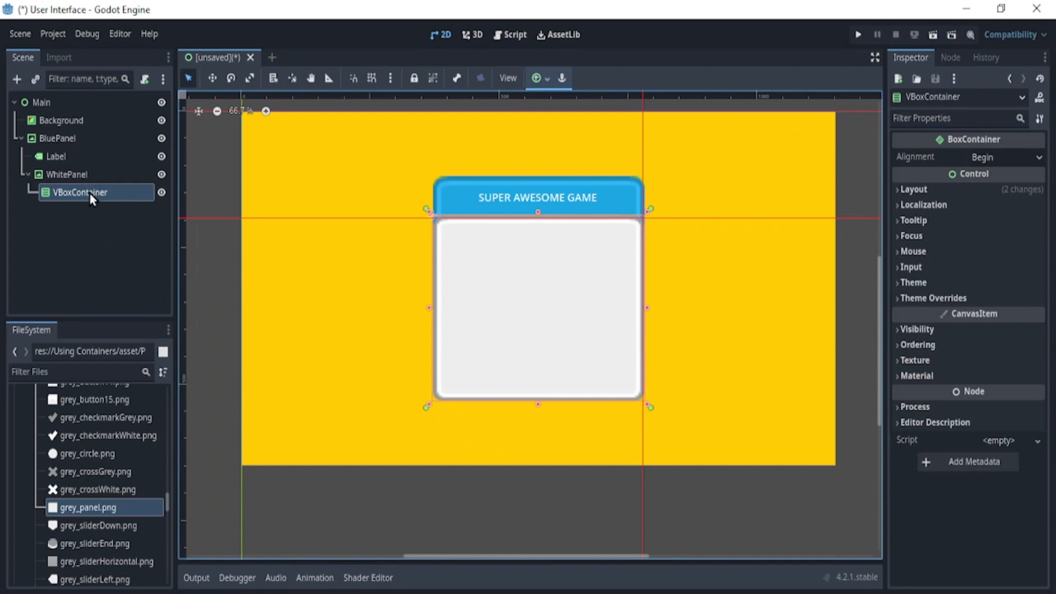
Add a TextureButton node as a child of the VBoxContainer
key(ctrl+a)
text(text)
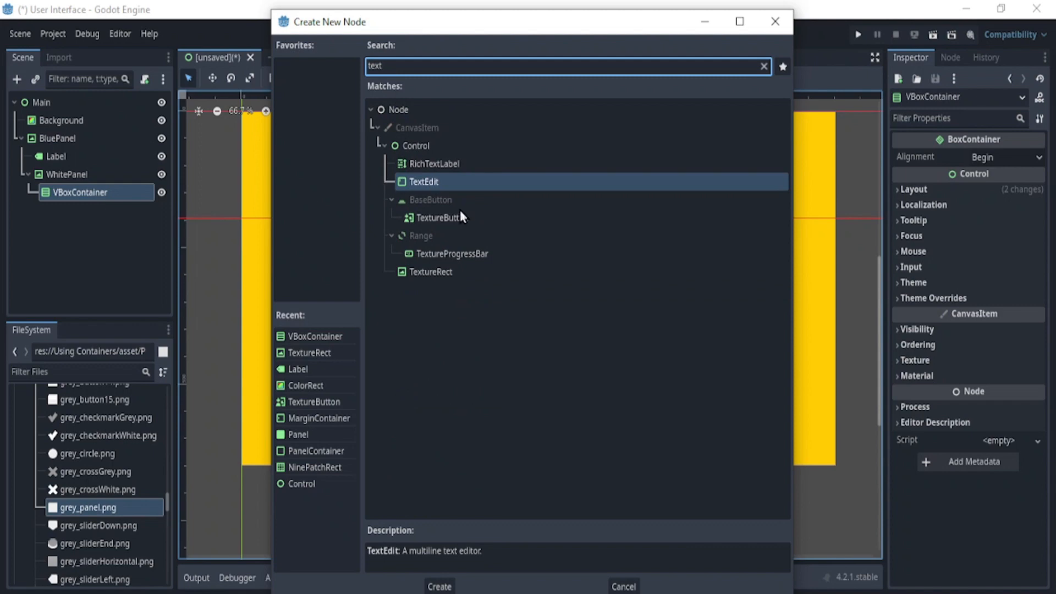
click(454, 219)
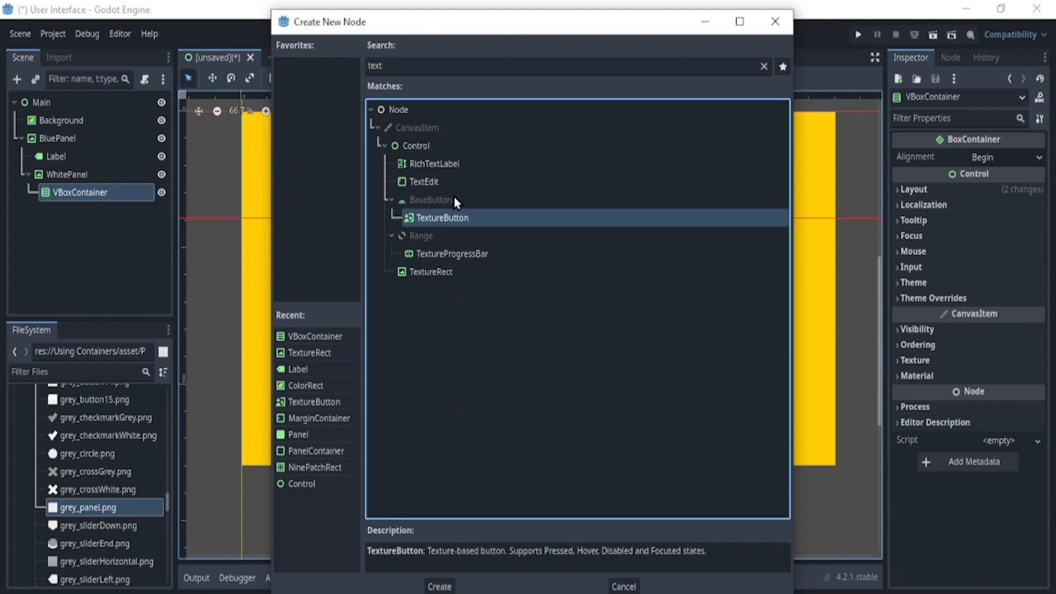
click(429, 587)
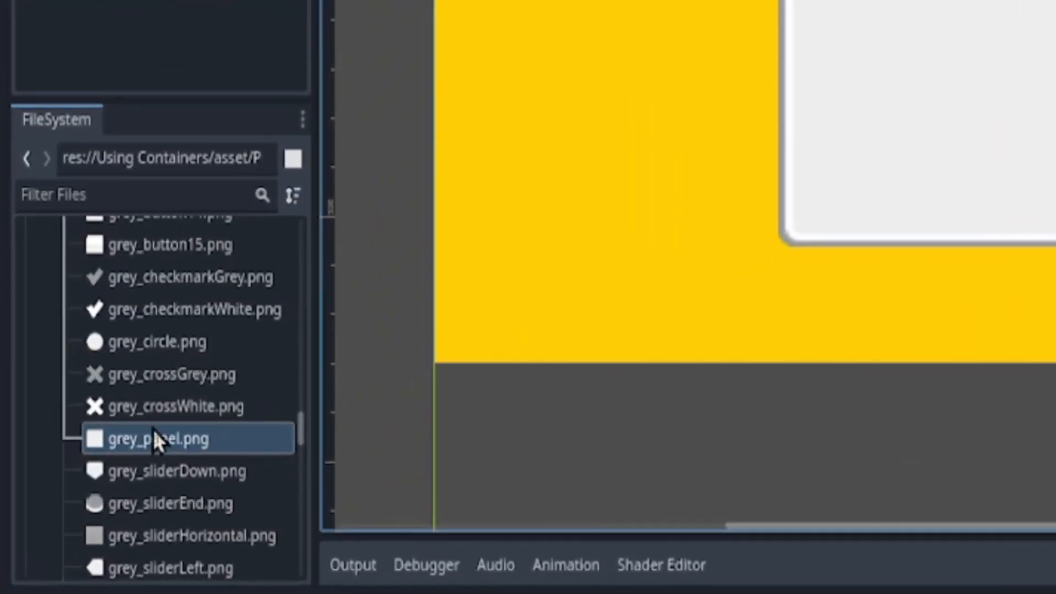
Assign yellow_button00.png as the TextureButton's Normal texture and yellow_button01.png as its Pressed texture
scroll(147, 404, up, 10)
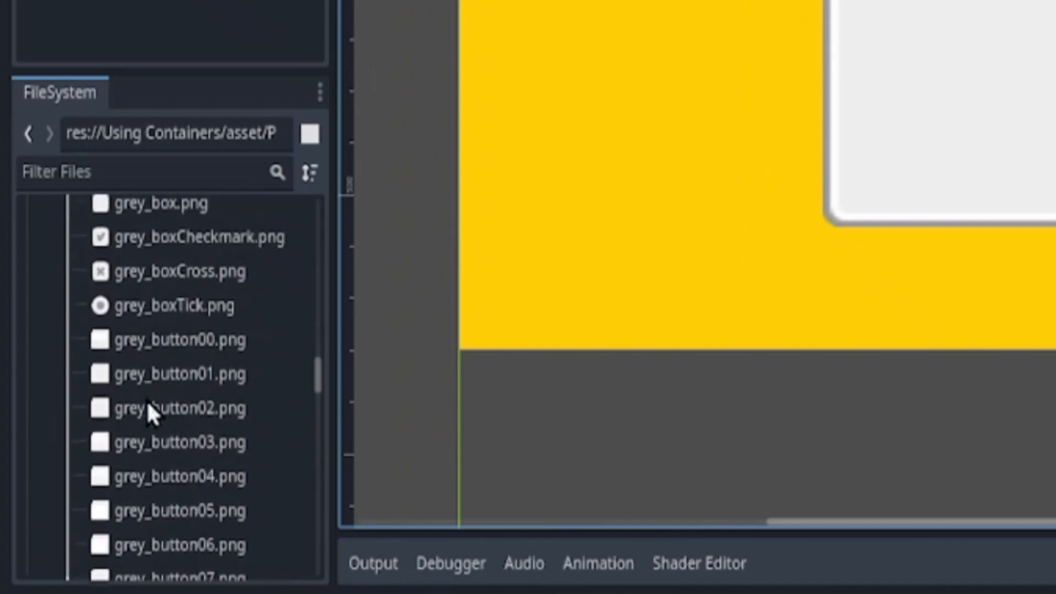
scroll(147, 406, up, 15)
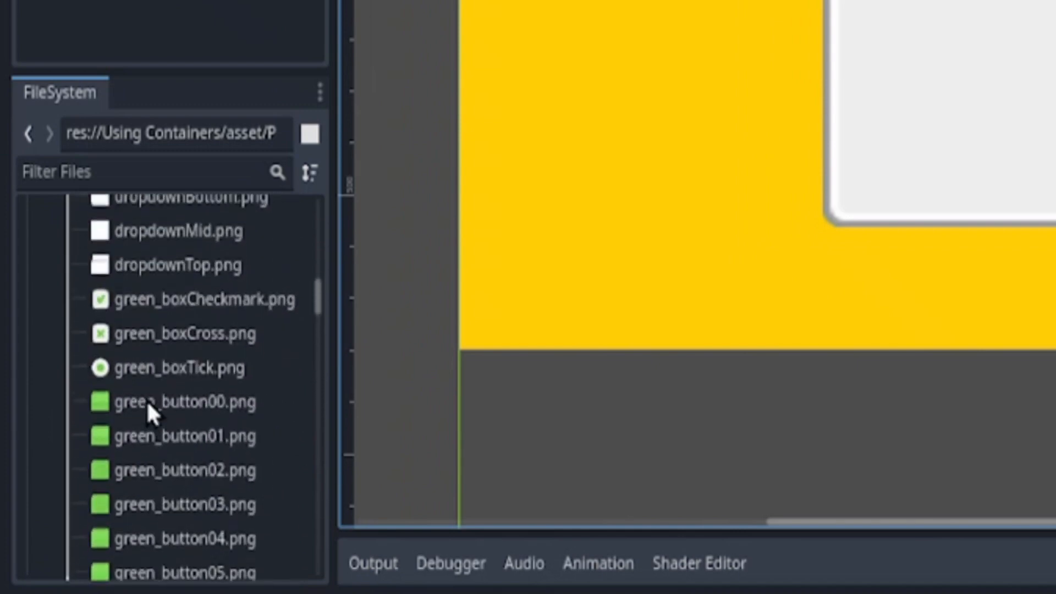
scroll(148, 404, down, 20)
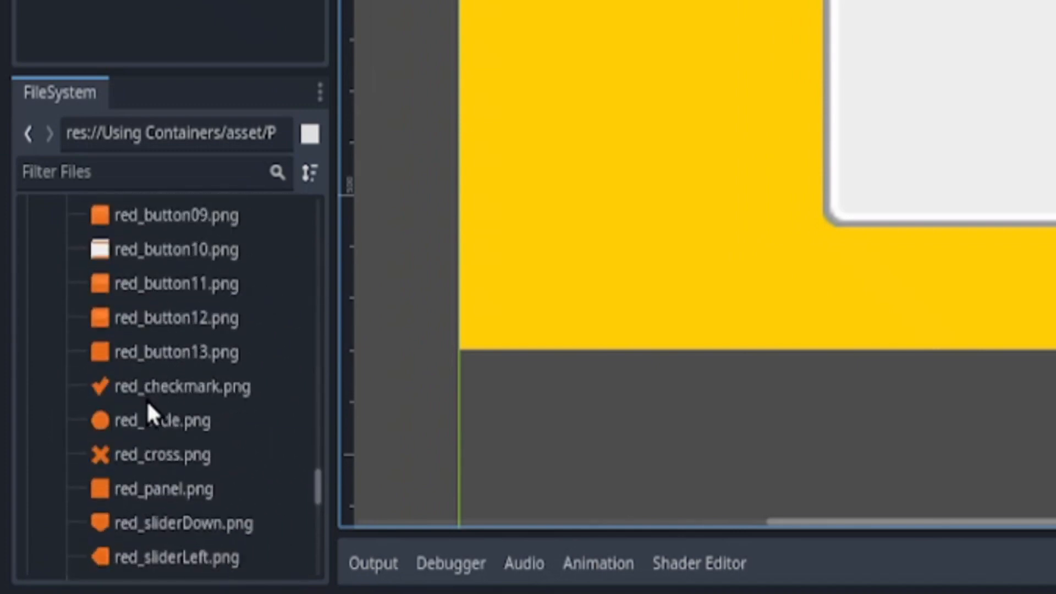
scroll(146, 399, down, 4)
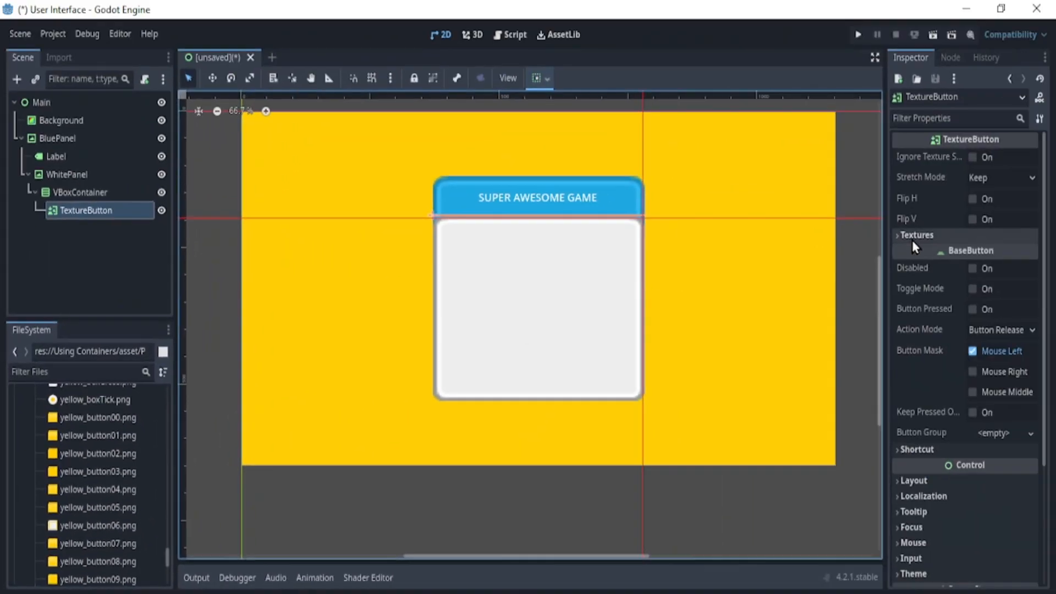
click(1051, 182)
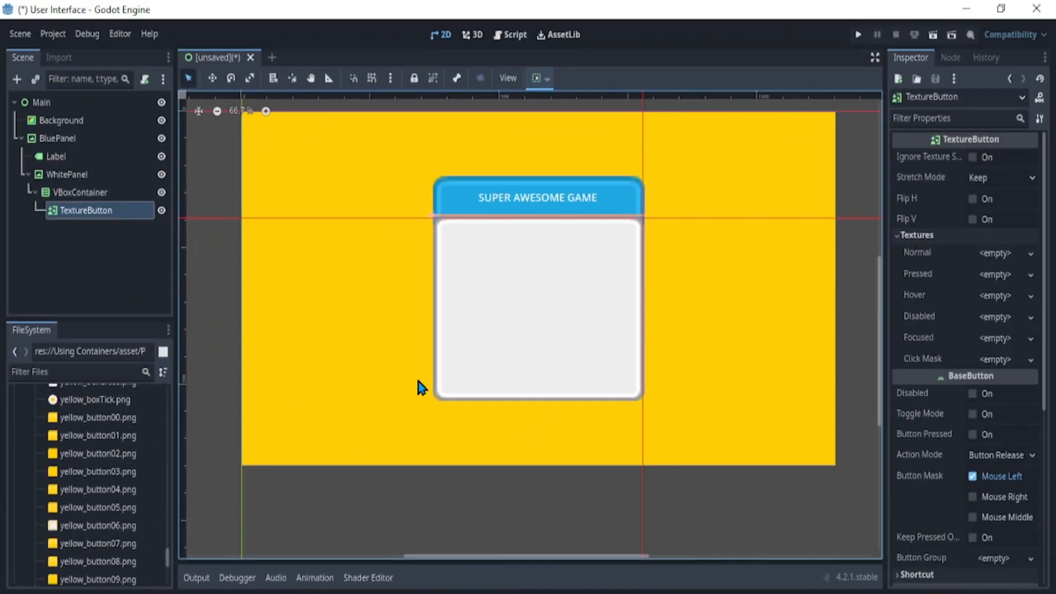
drag(117, 417, 995, 254)
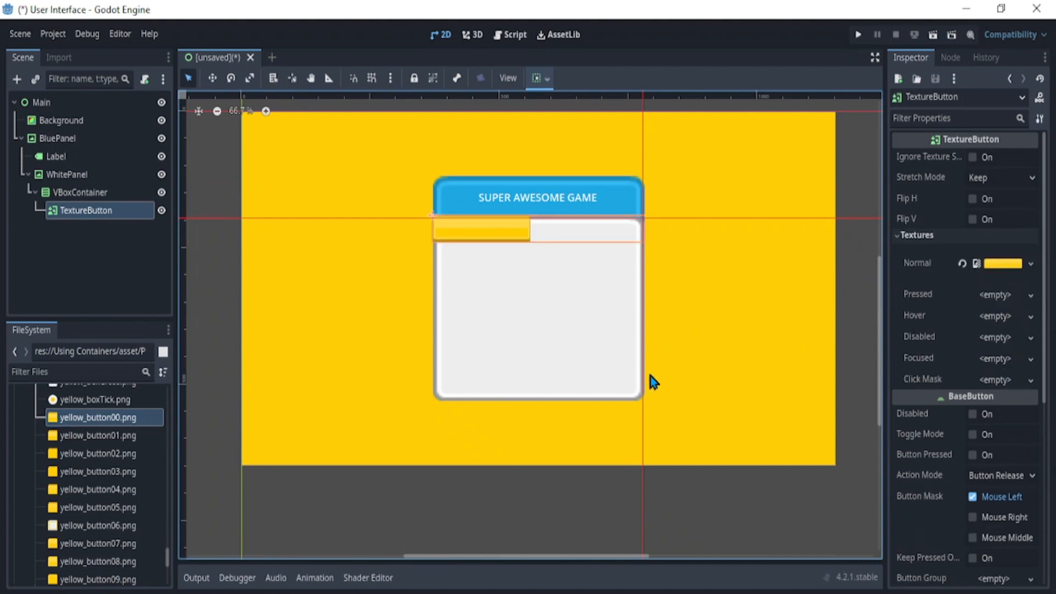
drag(117, 443, 989, 295)
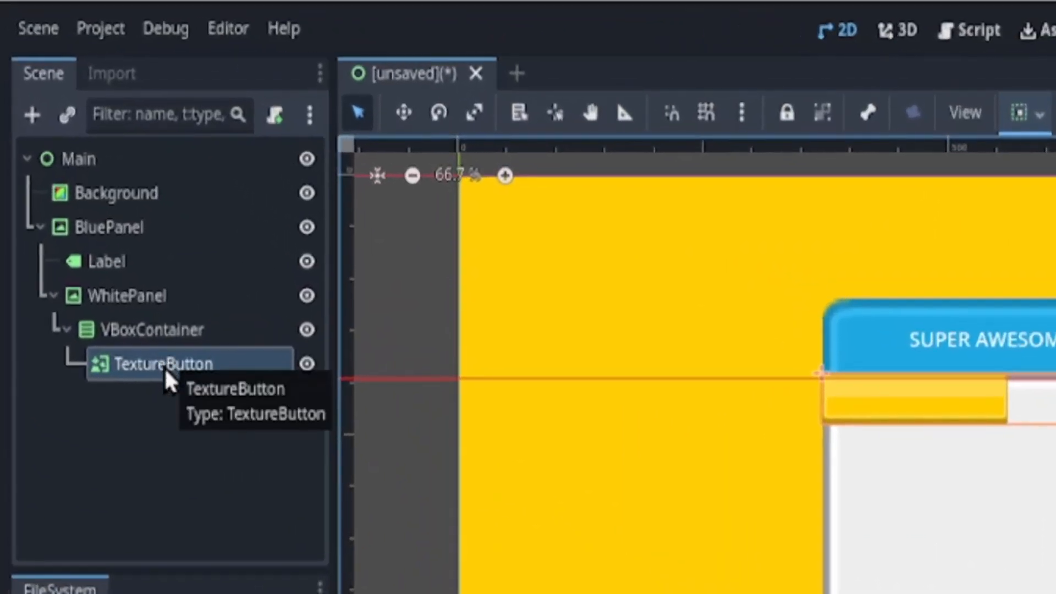
Rename the TextureButton node to StartButton
click(164, 365)
click(160, 366)
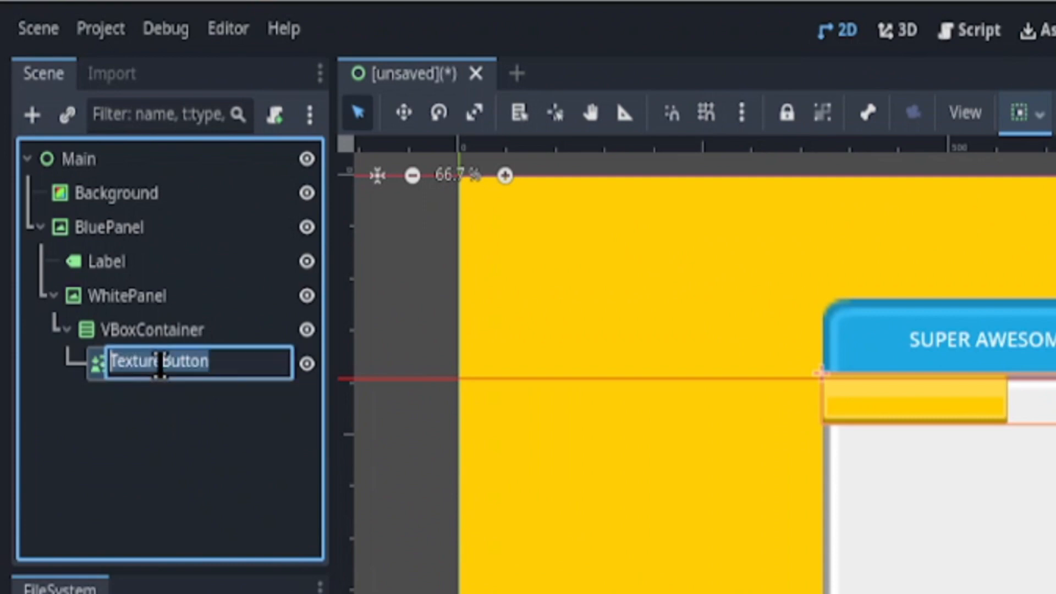
text(StartB)
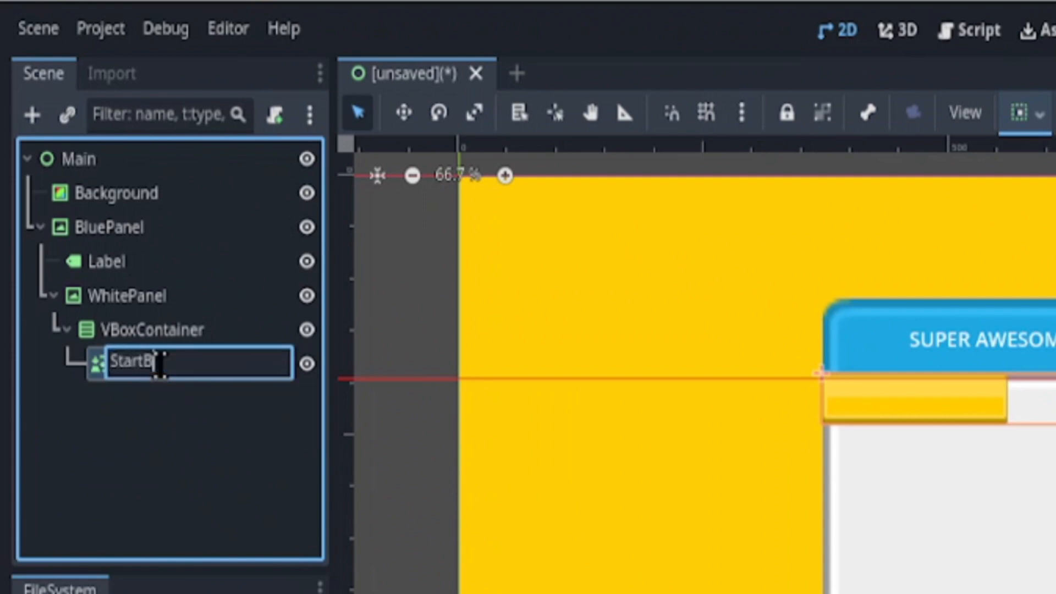
text(uttom)
key(BackSpace)
text(n)
key(Return)
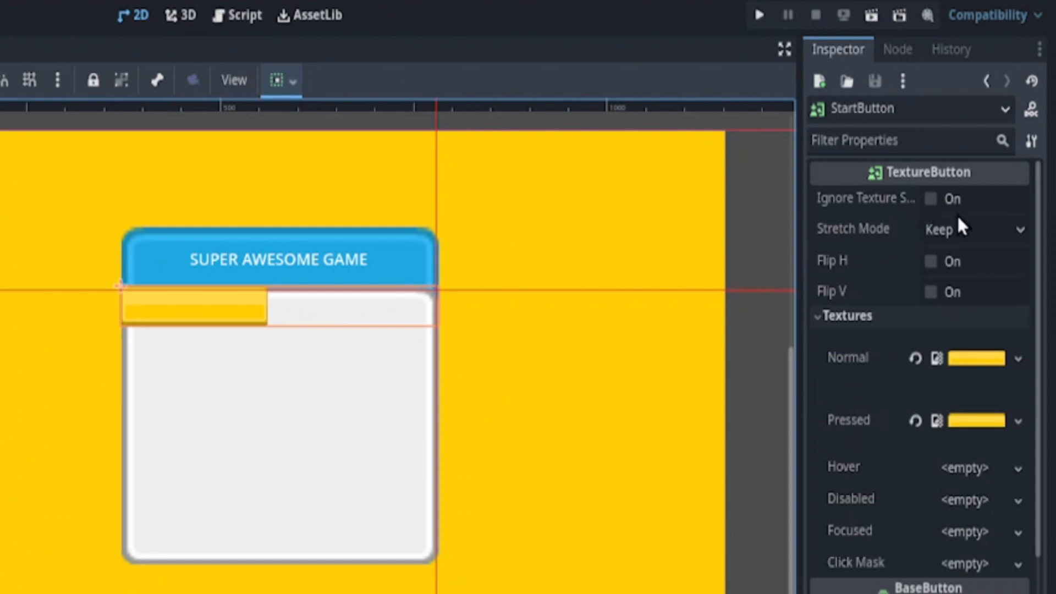
Set the StartButton's Stretch Mode to Keep Aspect Centered
click(960, 226)
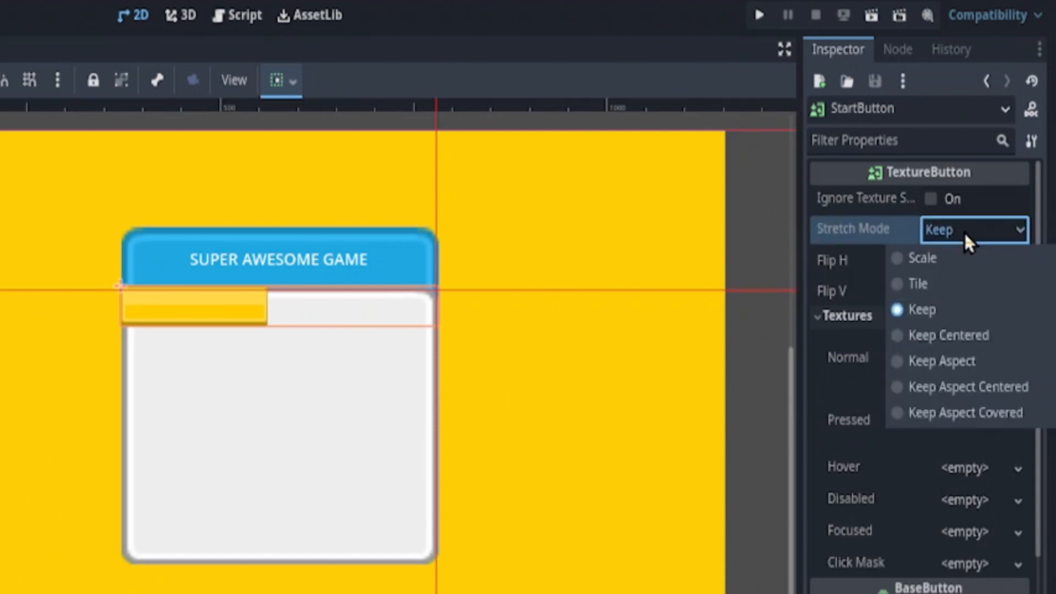
click(963, 388)
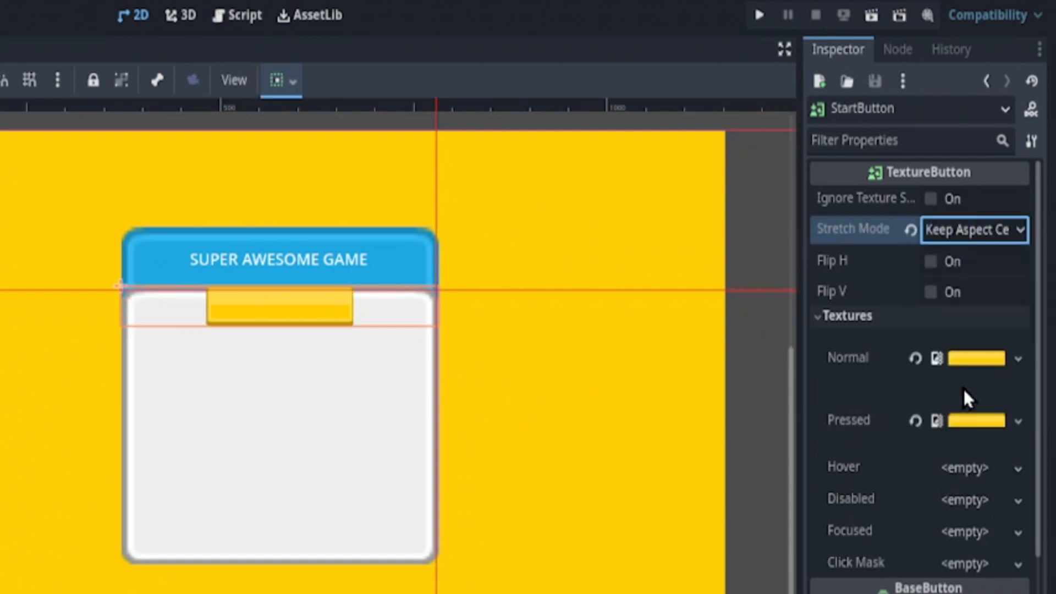
click(930, 198)
scroll(901, 467, down, 5)
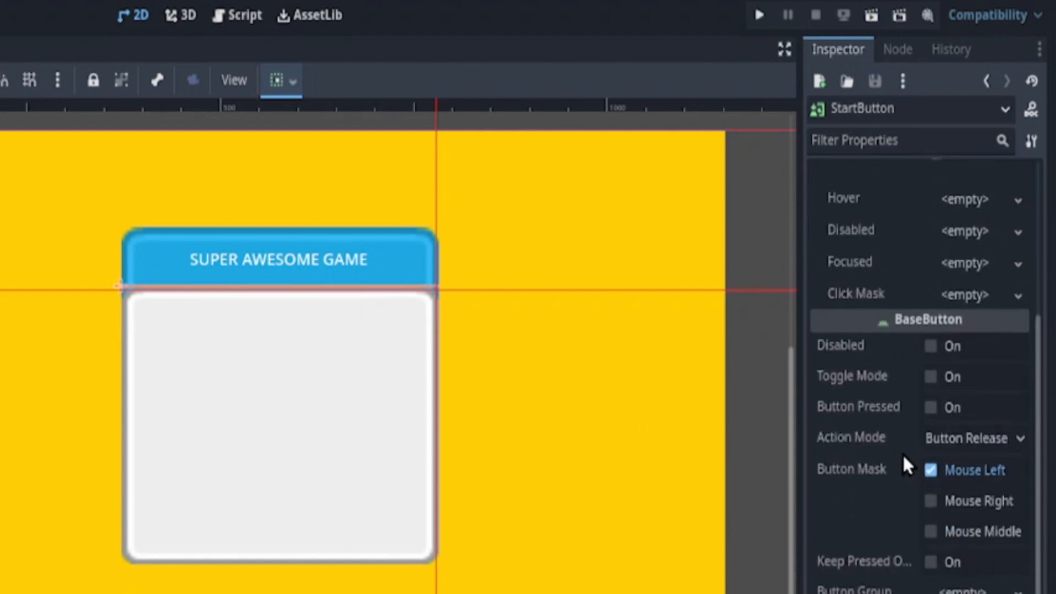
scroll(920, 393, up, 5)
click(930, 199)
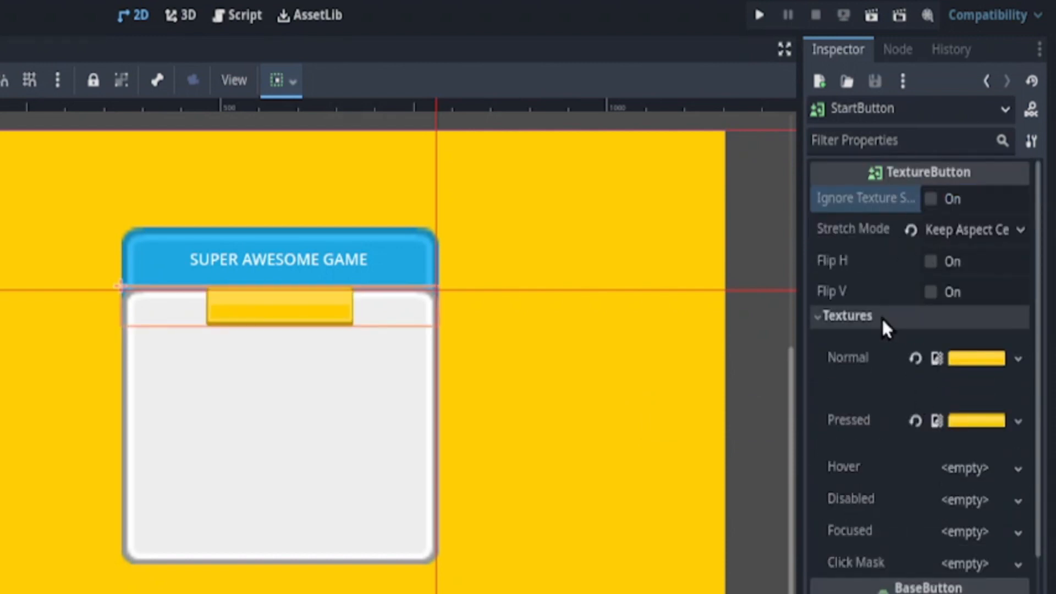
Enable vertical Expand in the StartButton's Container Sizing layout settings
scroll(882, 318, down, 8)
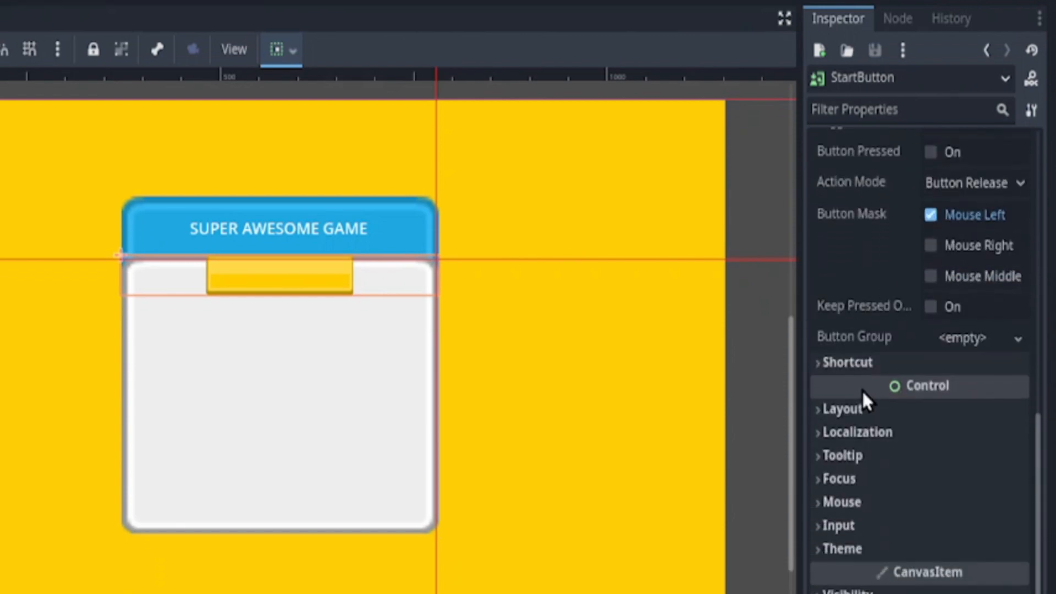
click(849, 440)
scroll(860, 477, down, 5)
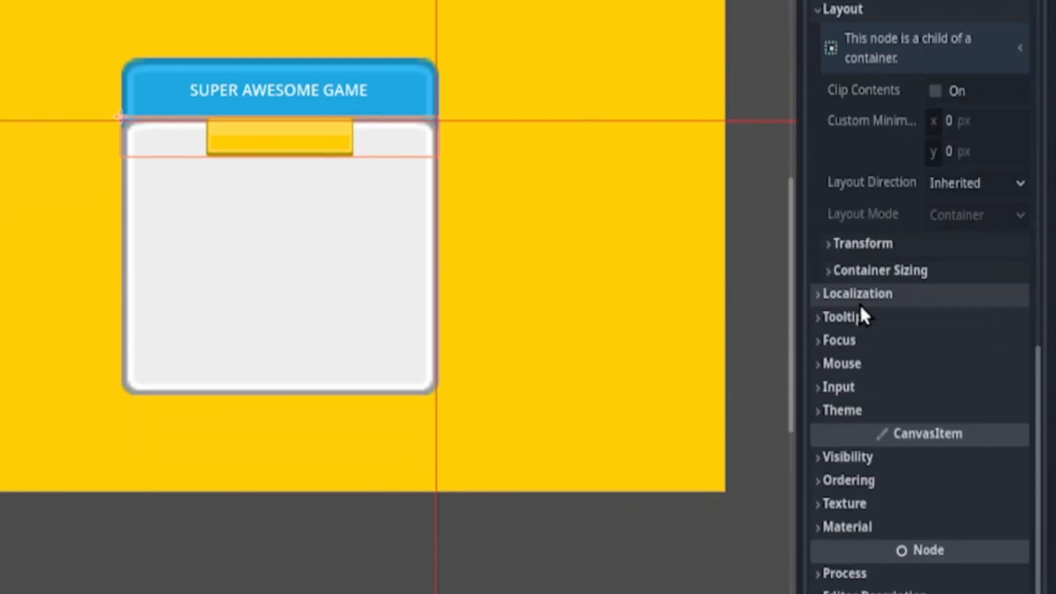
click(875, 270)
scroll(875, 276, down, 1)
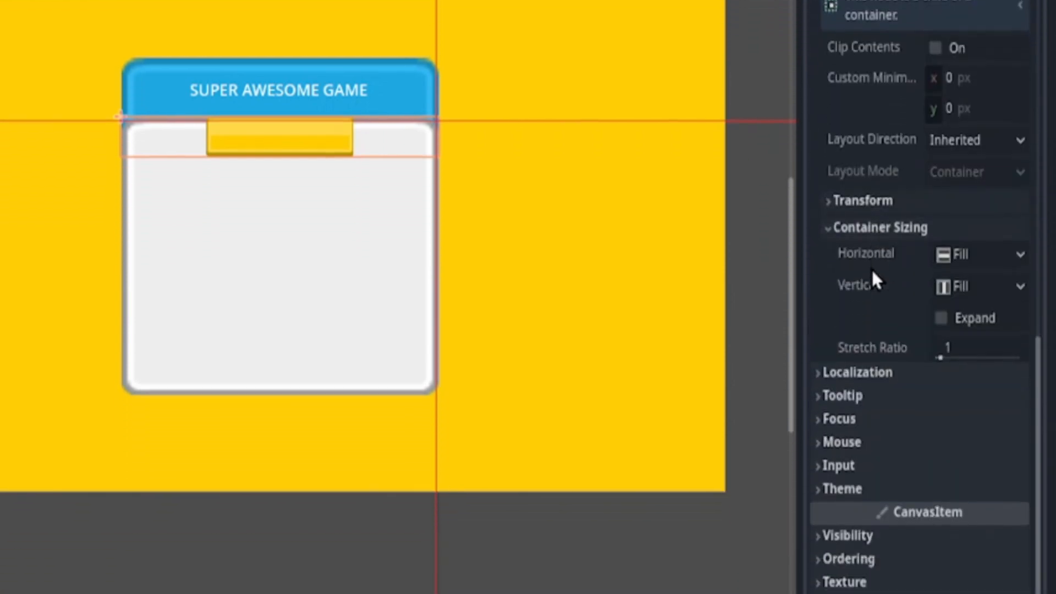
click(942, 318)
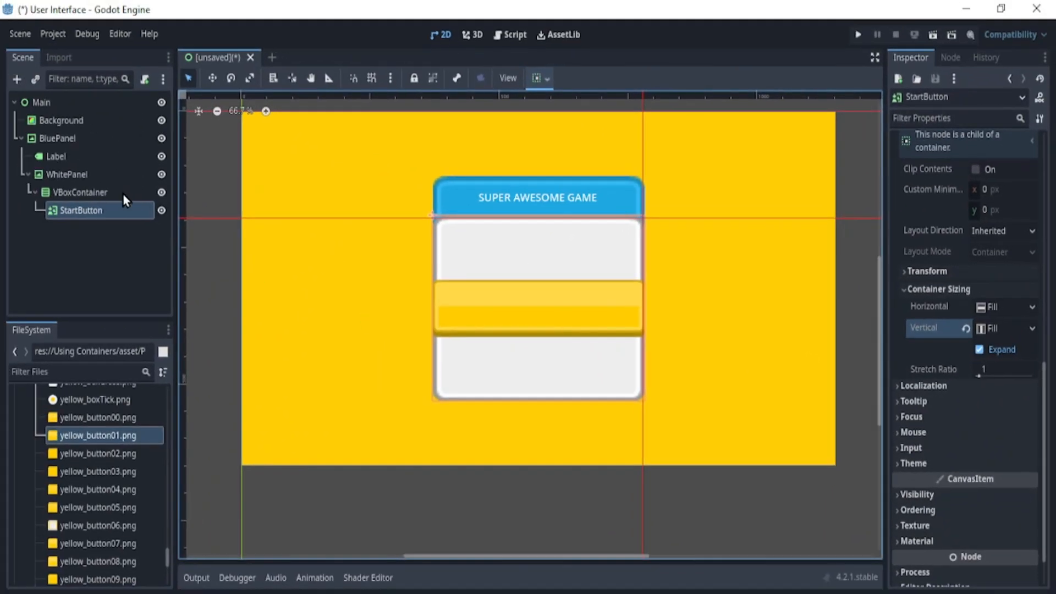
Add a Label node as a child of StartButton and apply the Full Rect anchor preset to it
click(80, 209)
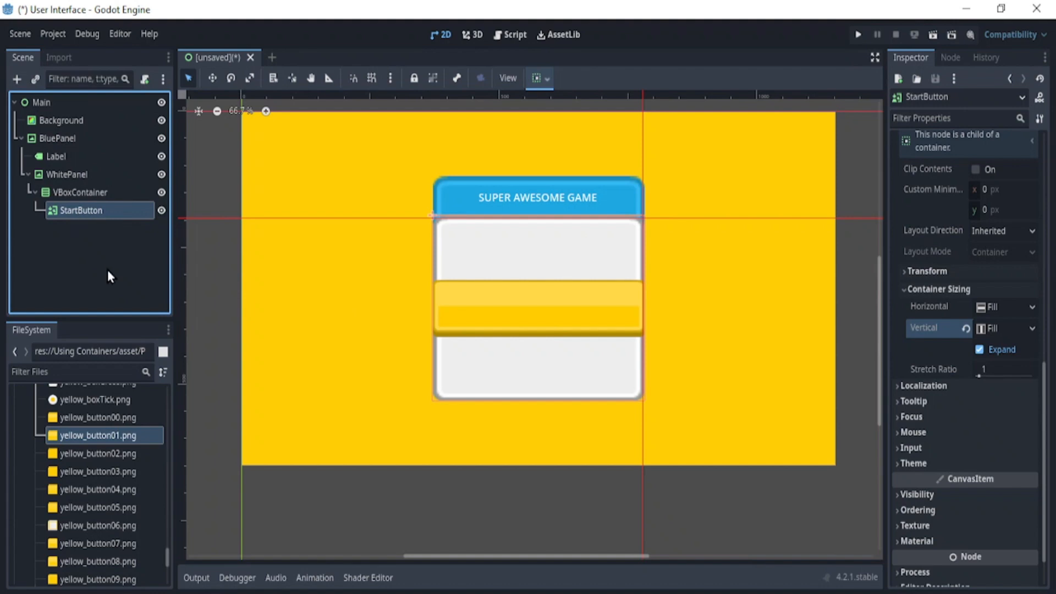
key(ctrl+a)
text(lab)
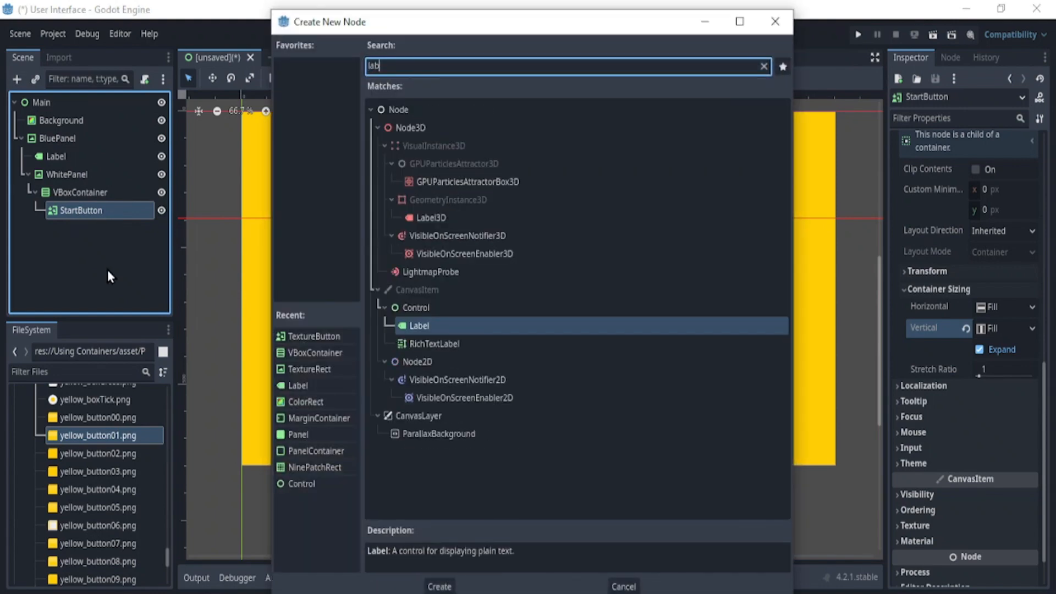
key(Return)
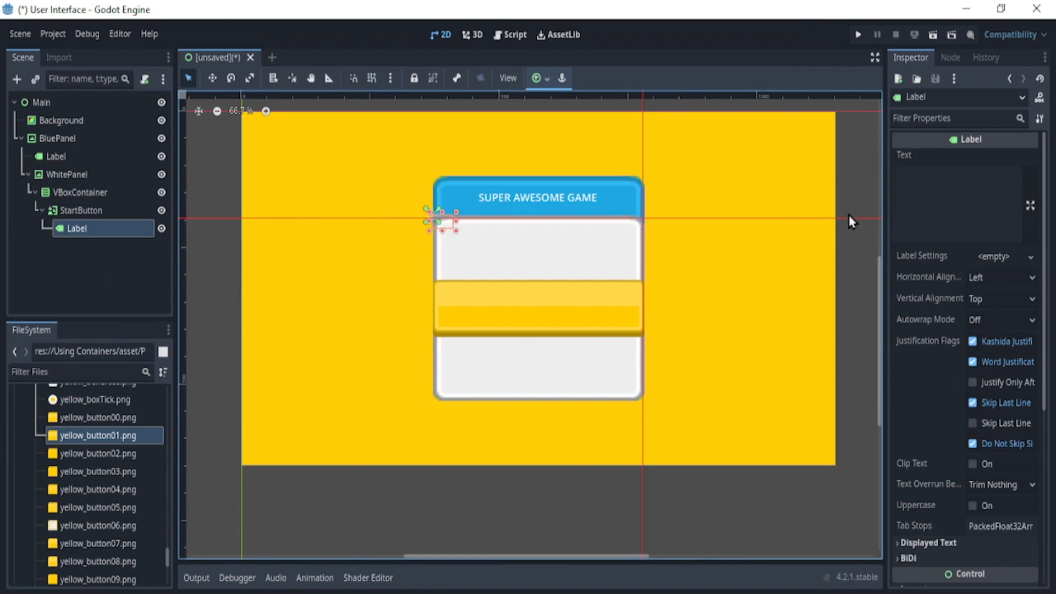
click(538, 79)
click(593, 166)
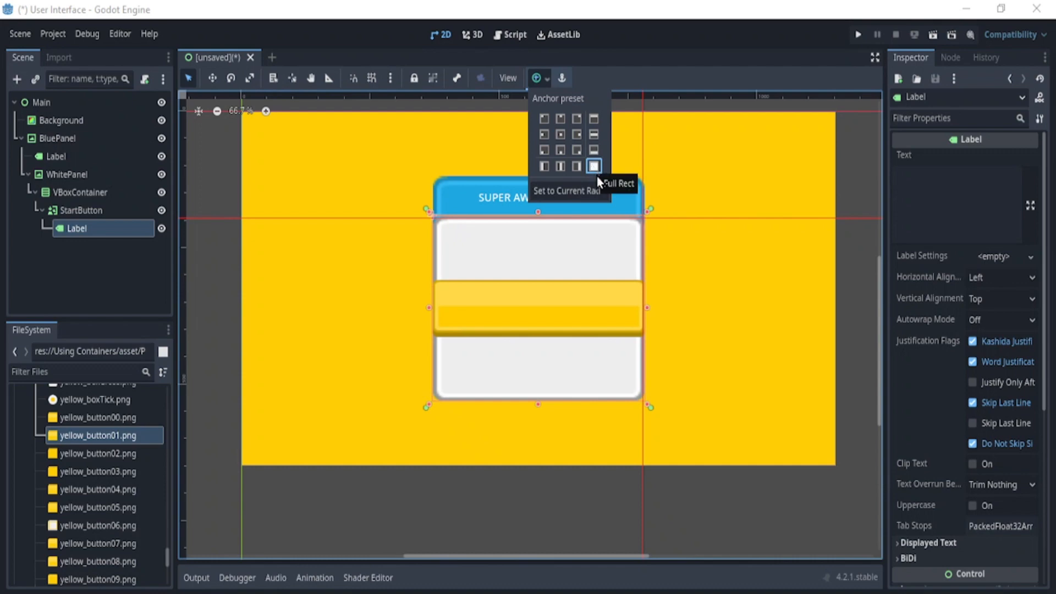
Set both the horizontal and vertical alignment of the StartButton's Label to Center
click(938, 203)
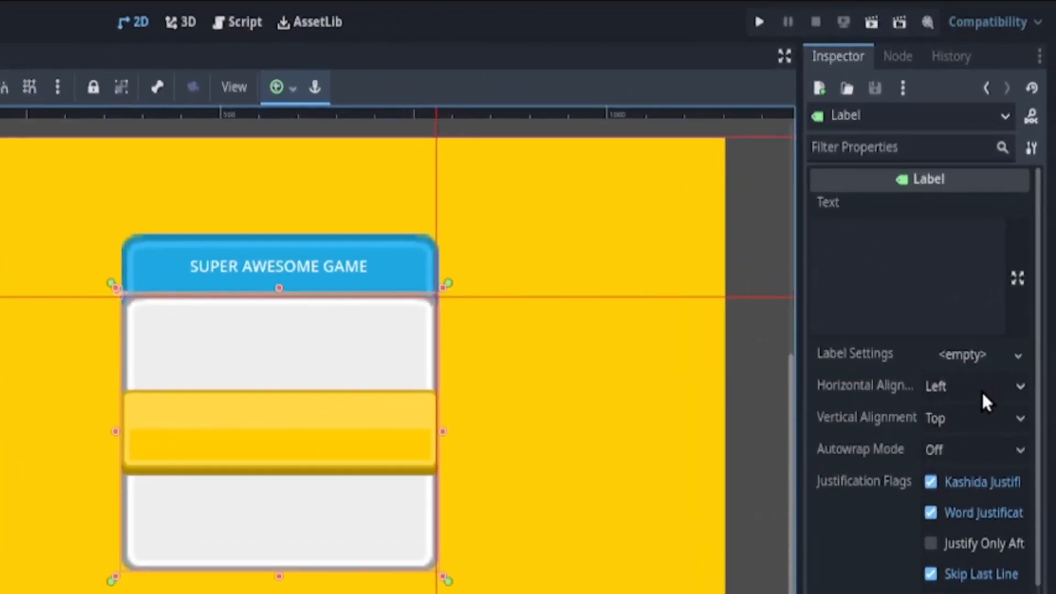
click(990, 342)
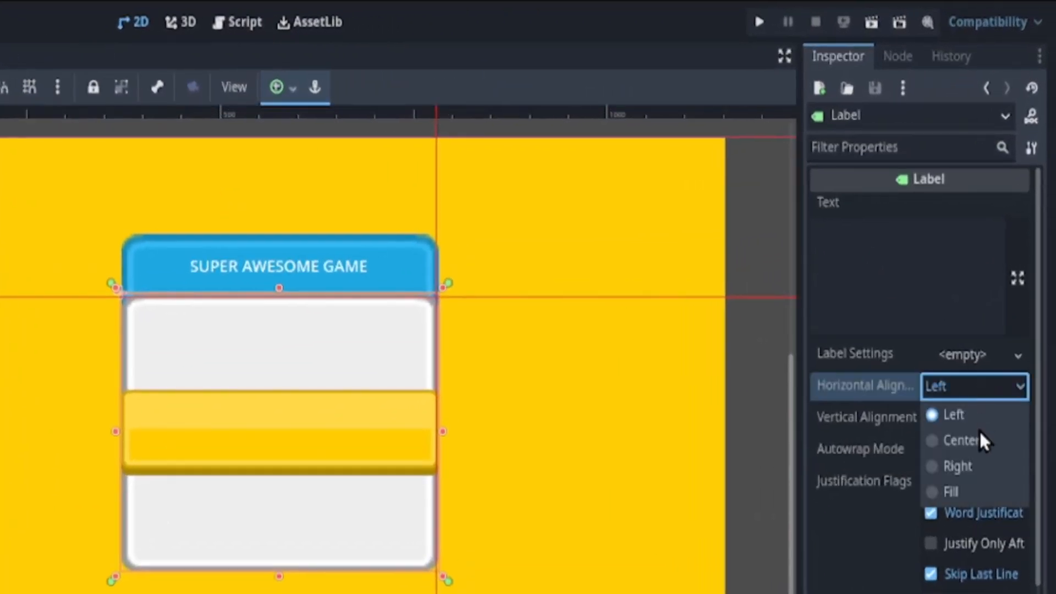
click(992, 385)
click(990, 368)
click(964, 473)
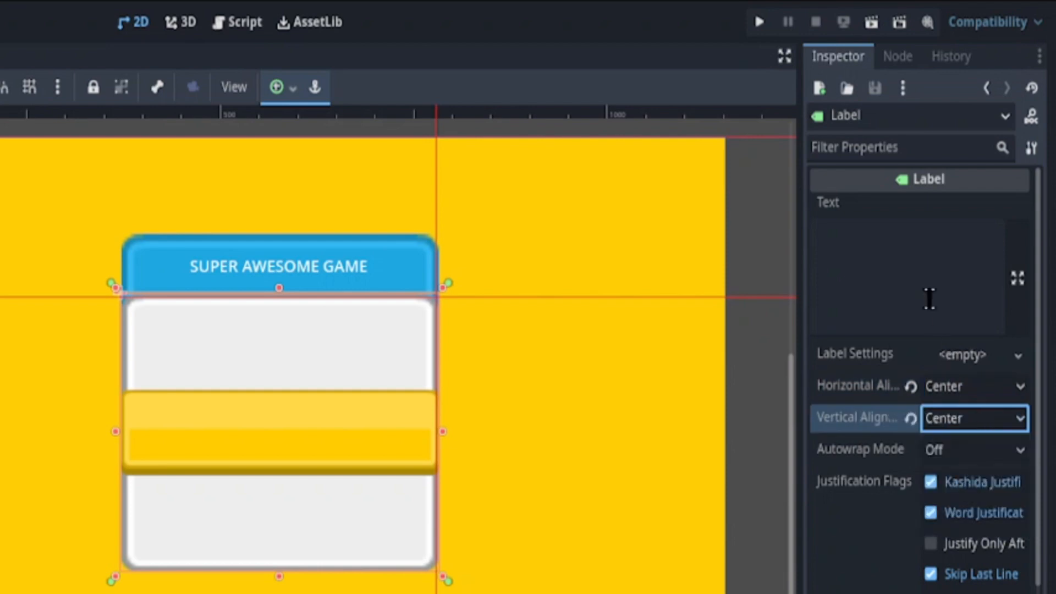
Set the StartButton Label's text to "Start Game" and turn on Uppercase
click(909, 254)
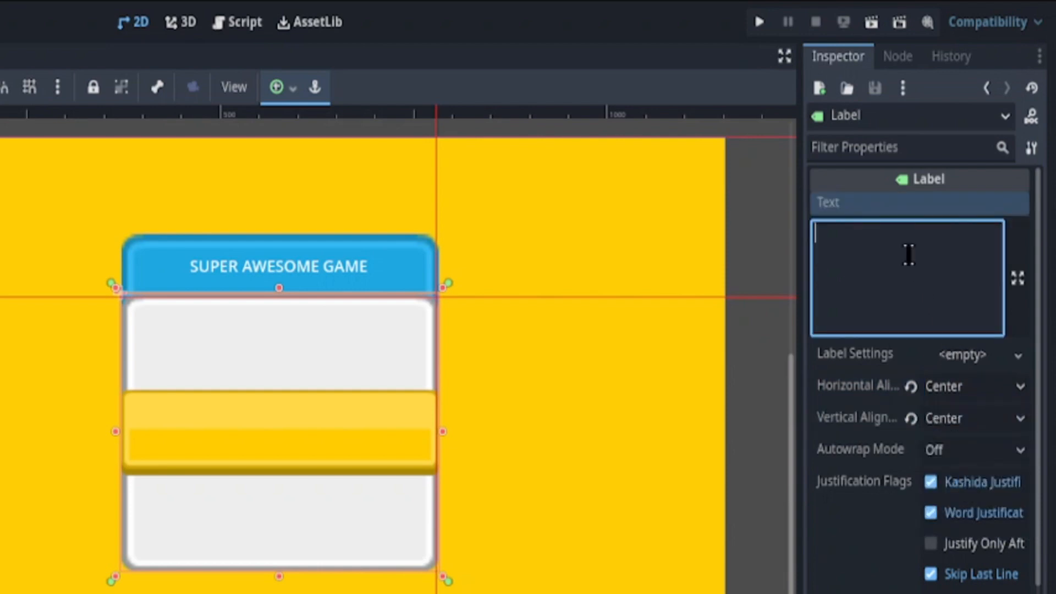
text(Start )
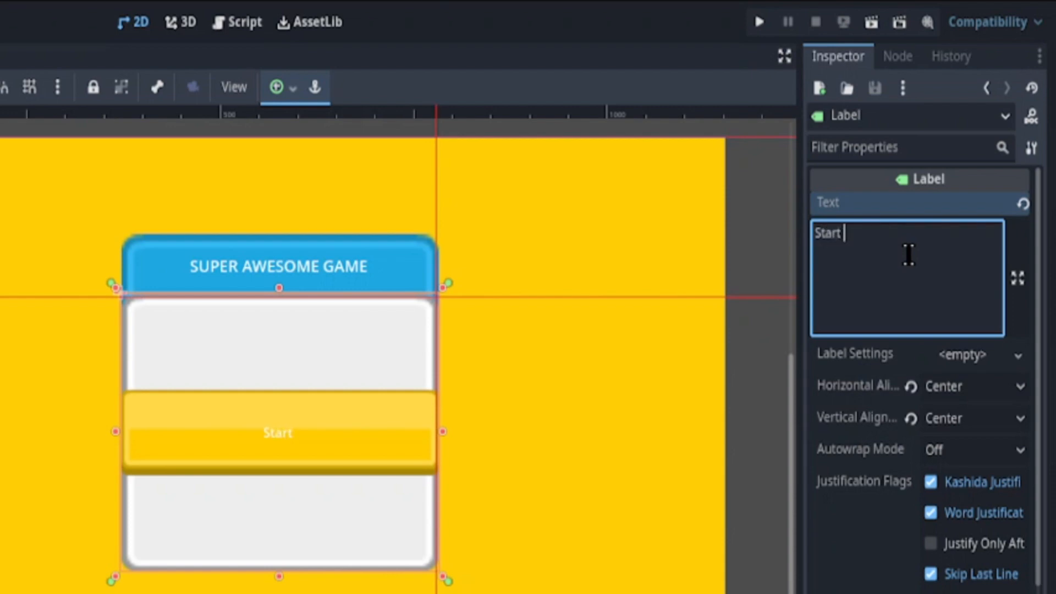
text(Game)
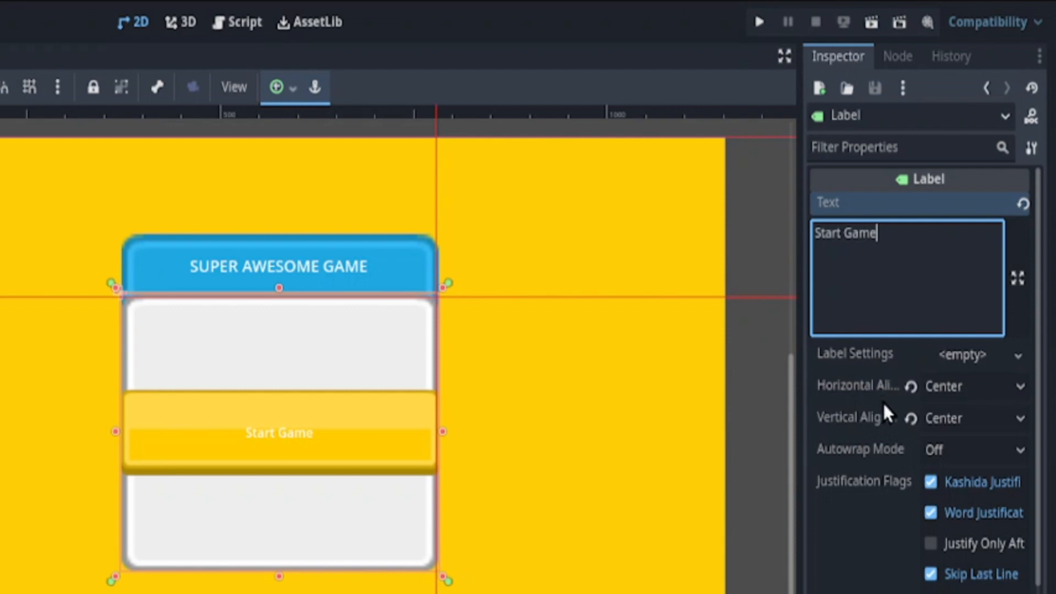
scroll(883, 415, down, 5)
click(930, 507)
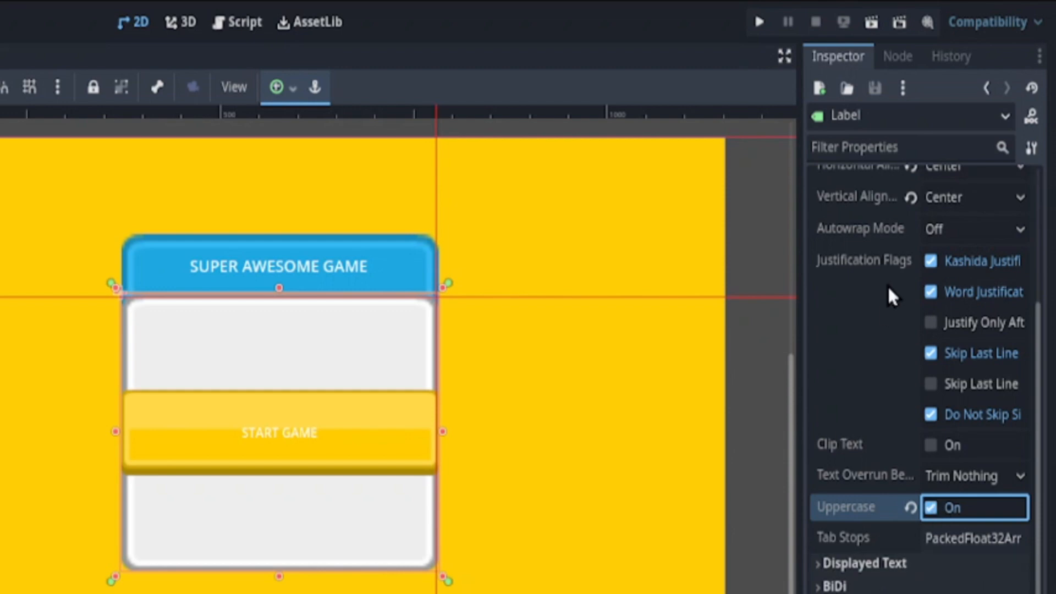
scroll(887, 284, up, 5)
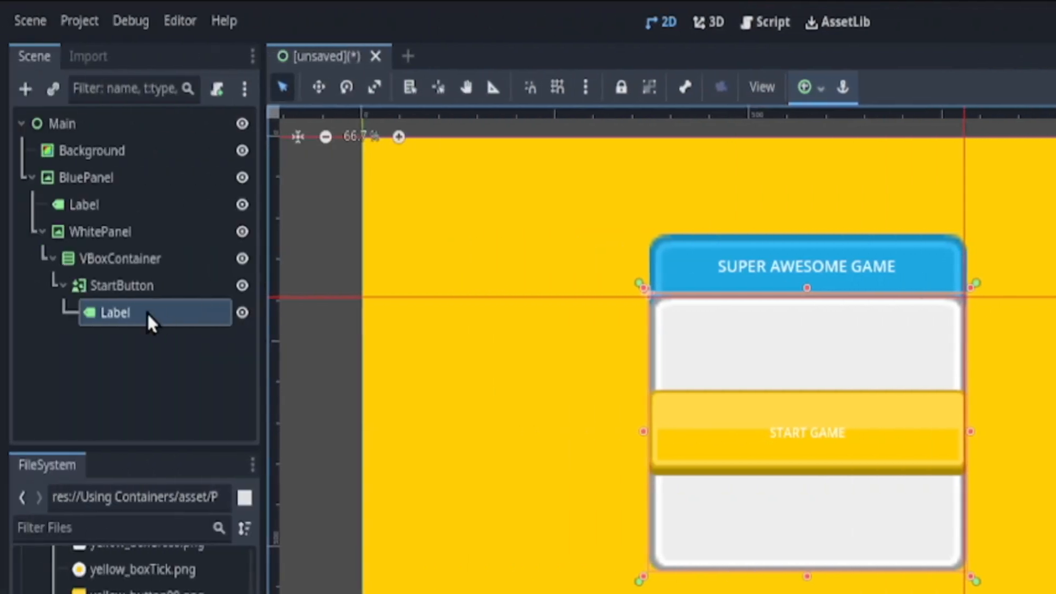
Duplicate StartButton twice inside the VBoxContainer and collapse the button nodes in the scene tree
click(63, 286)
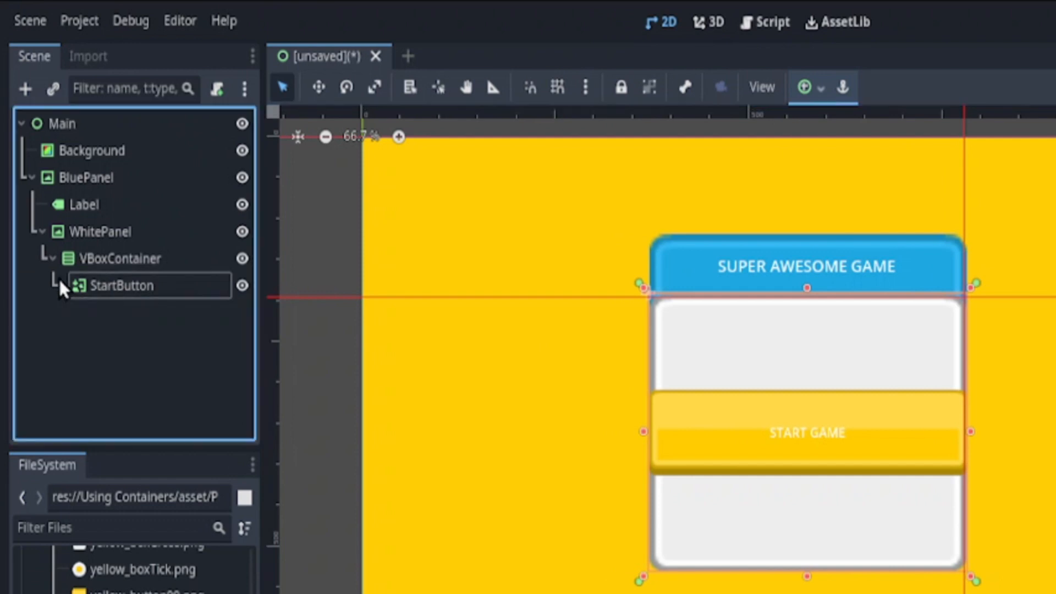
click(113, 289)
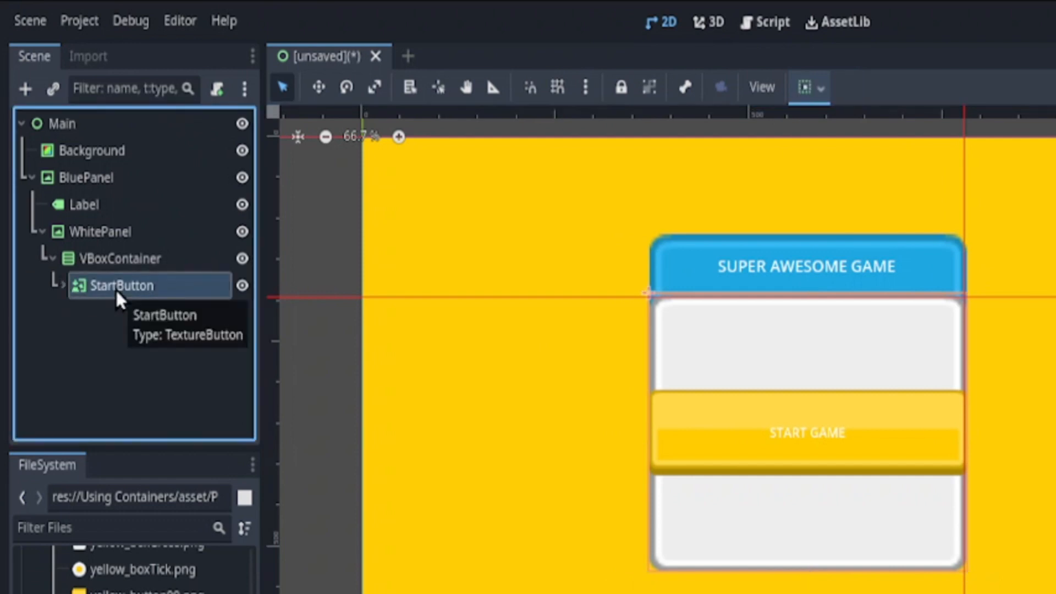
key(ctrl+d)
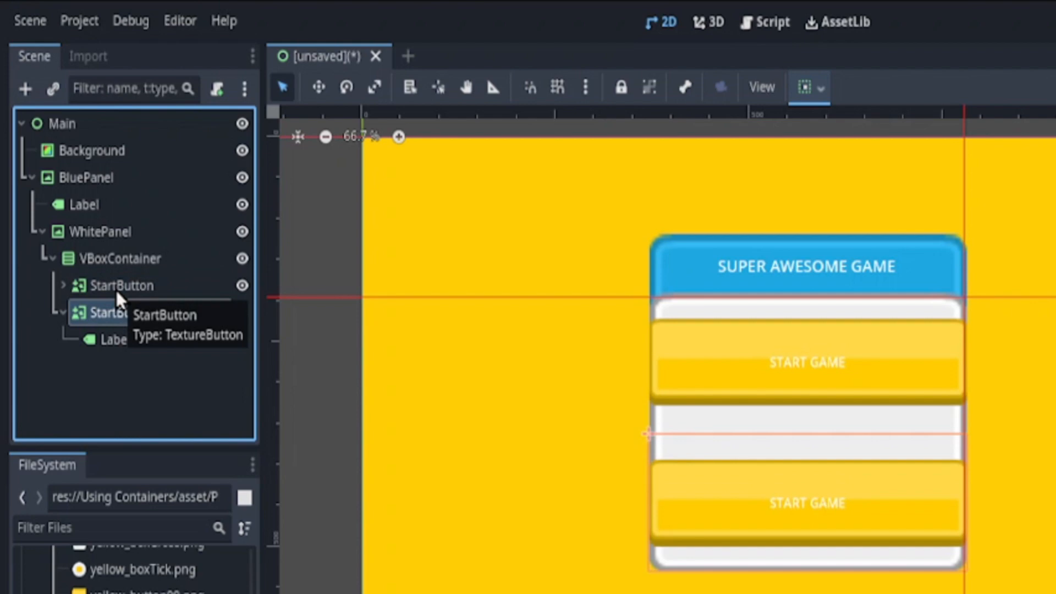
key(ctrl+d)
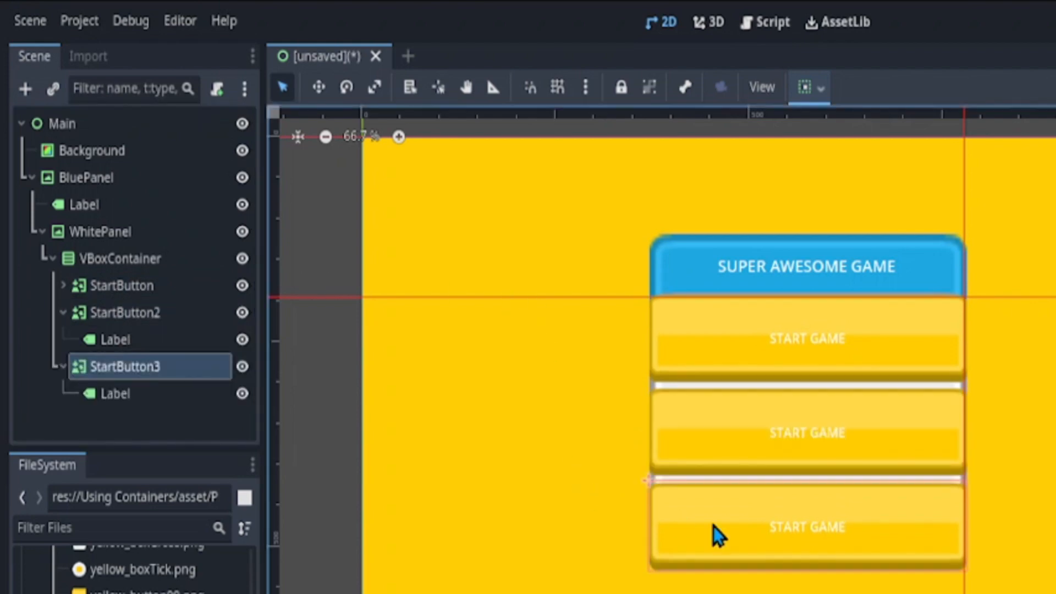
click(63, 312)
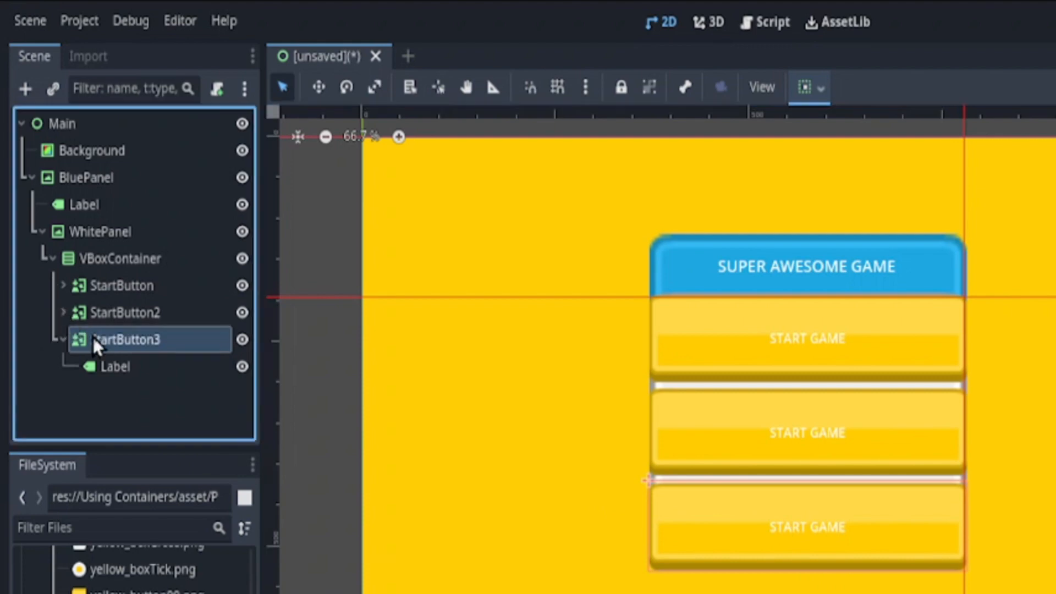
click(62, 340)
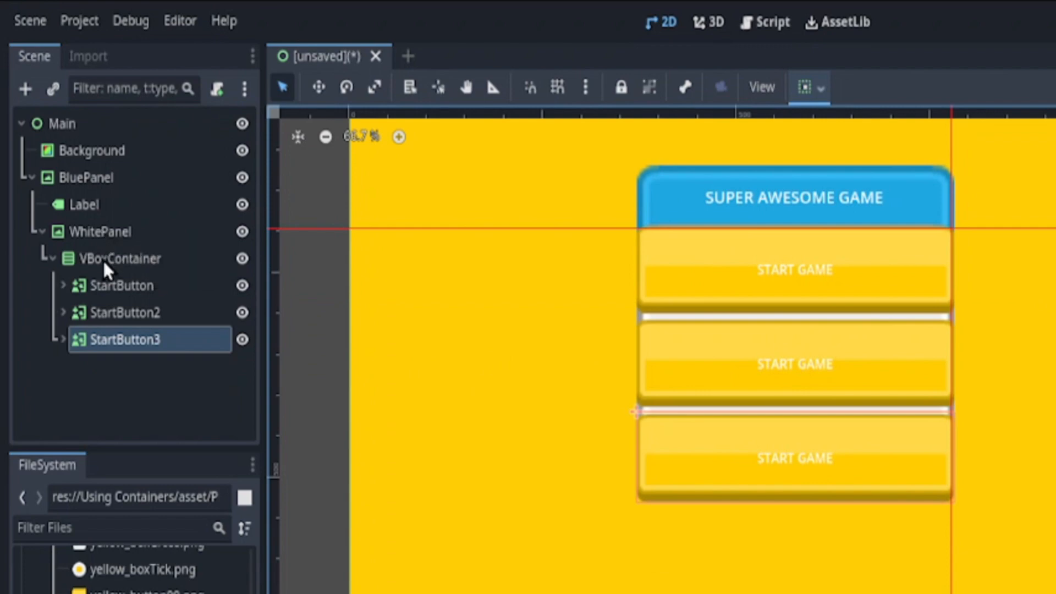
Add a MarginContainer as a child of WhitePanel and nest the VBoxContainer inside it
click(100, 231)
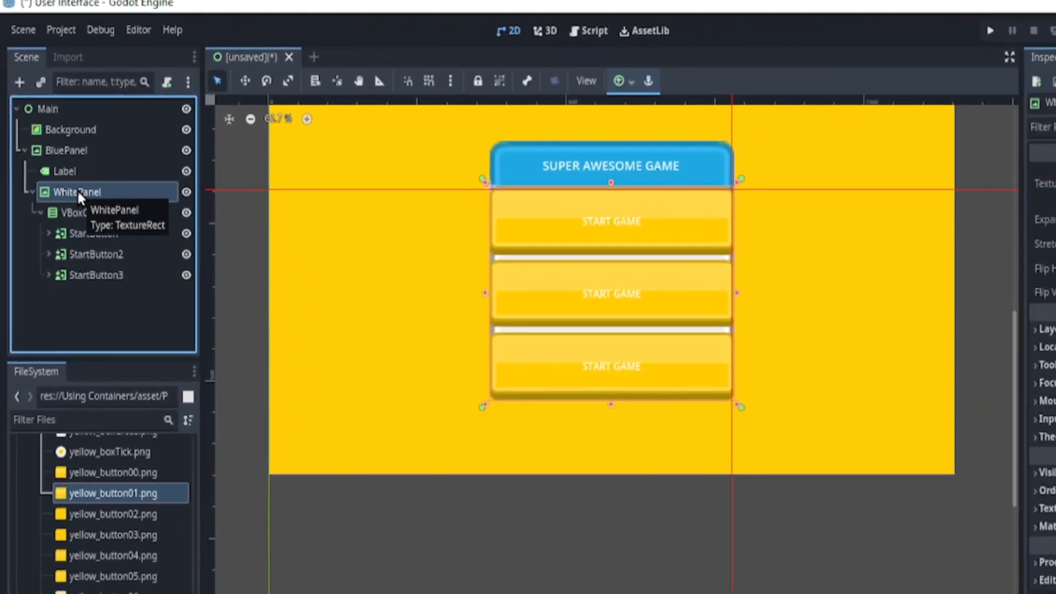
key(ctrl+a)
text(margin)
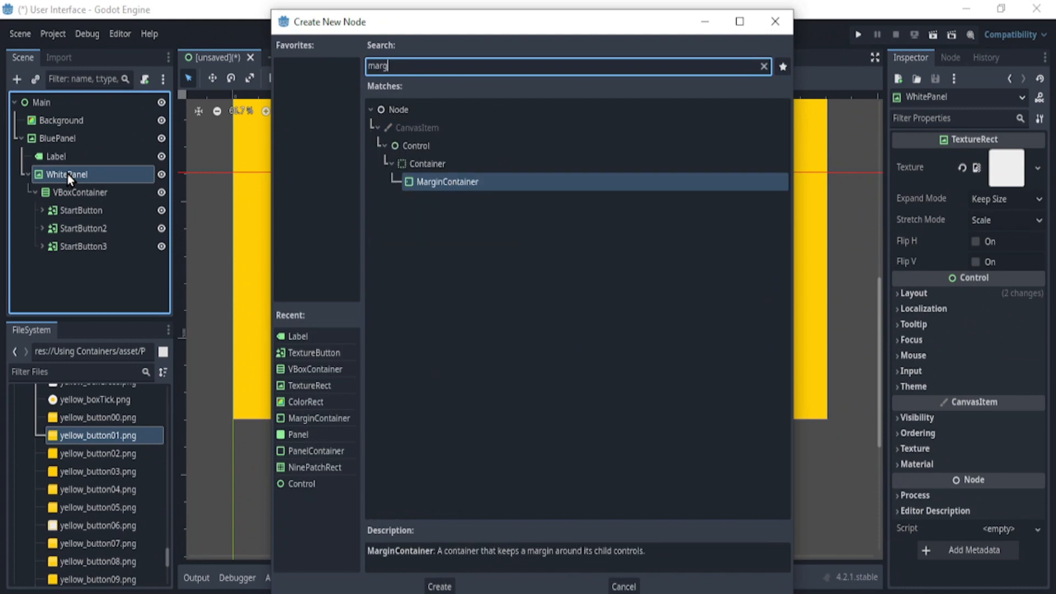
key(Escape)
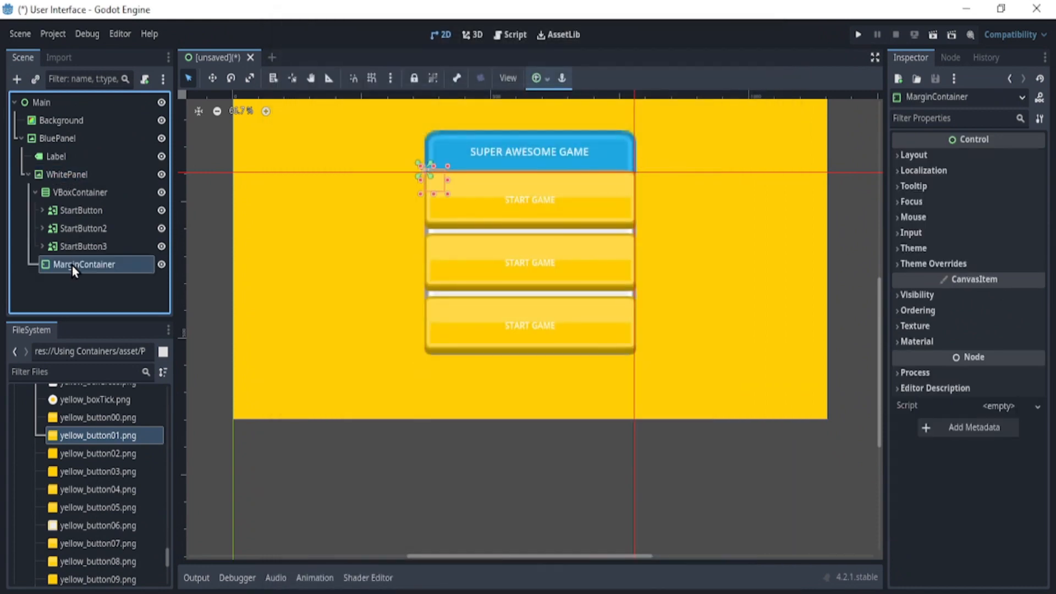
drag(71, 266, 70, 193)
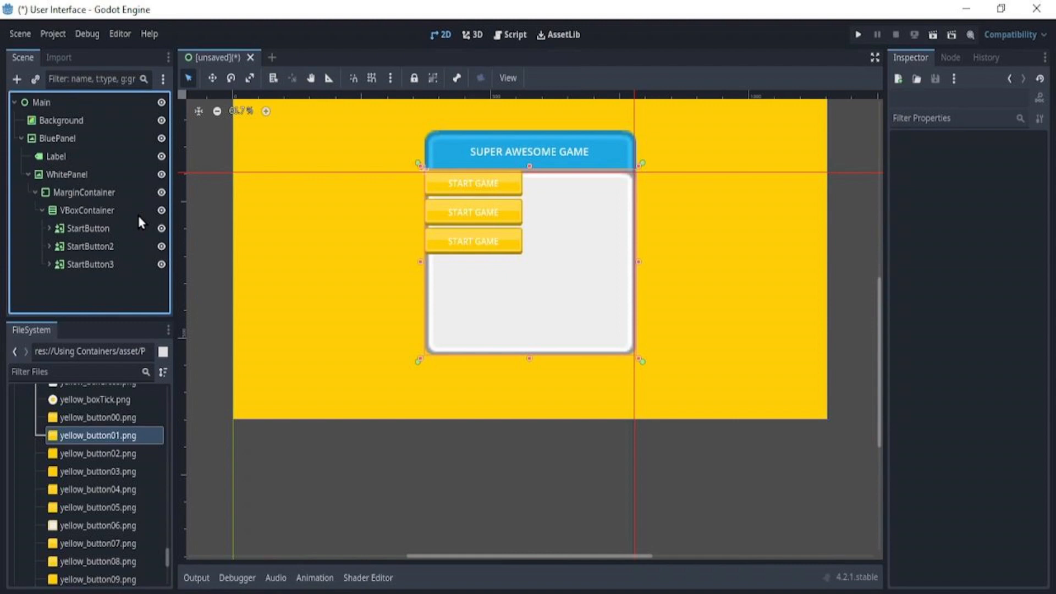
Apply the Full Rect anchor preset to the MarginContainer so it fills the WhitePanel
click(86, 192)
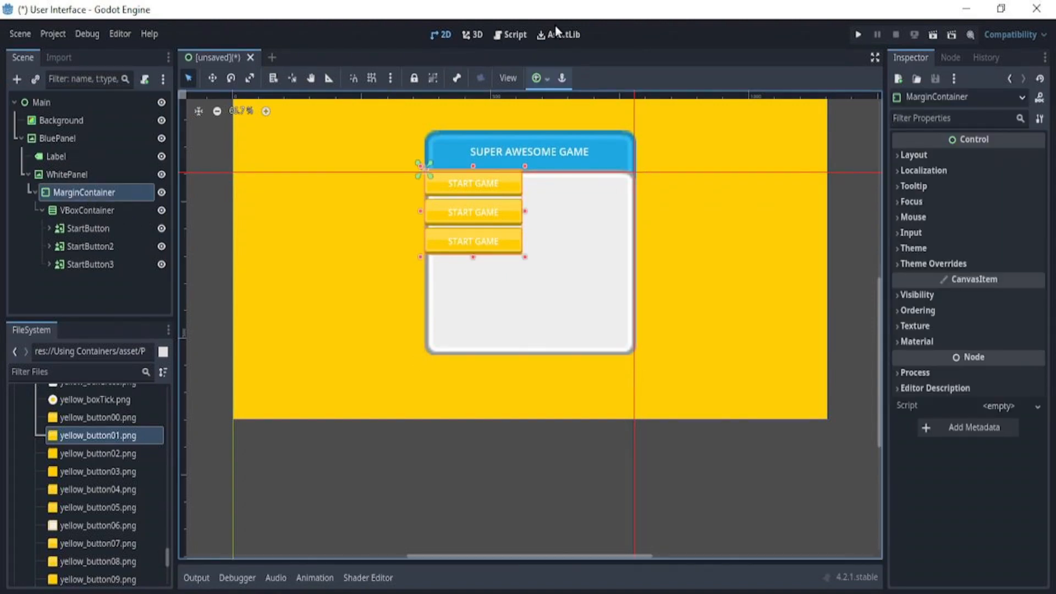
click(537, 78)
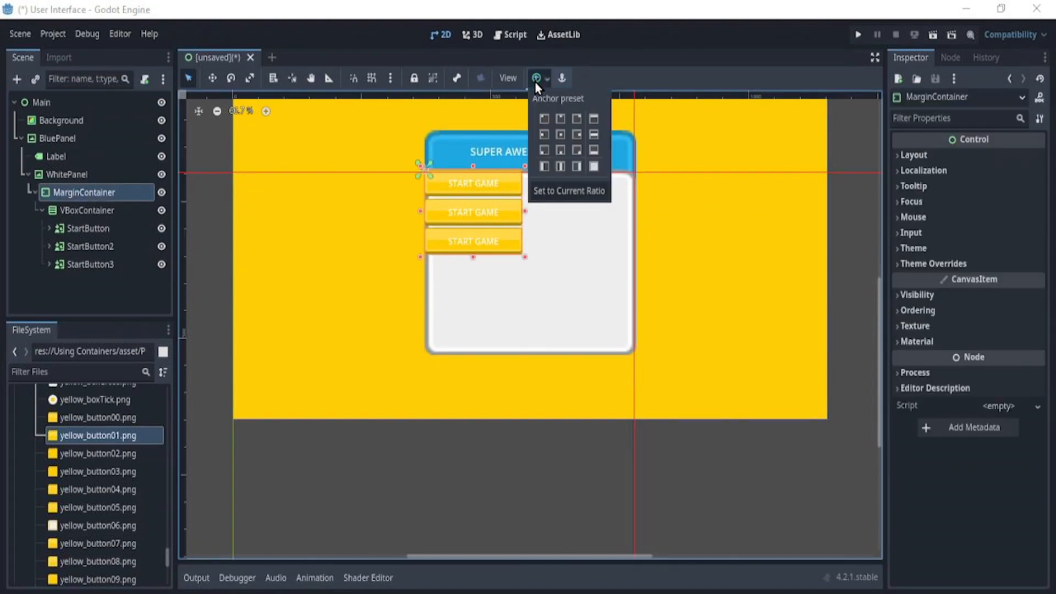
click(595, 167)
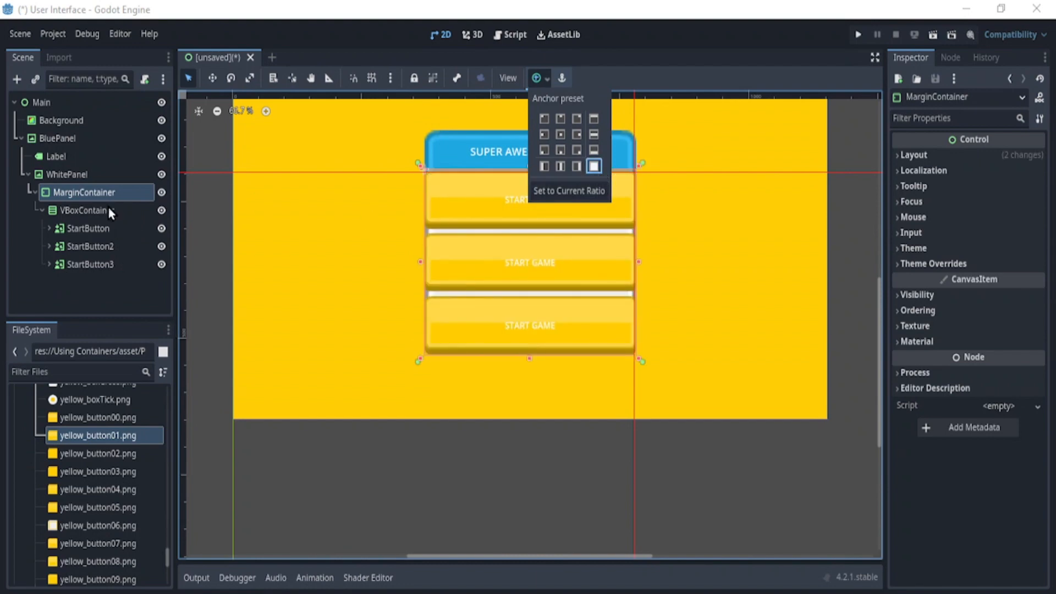
click(167, 194)
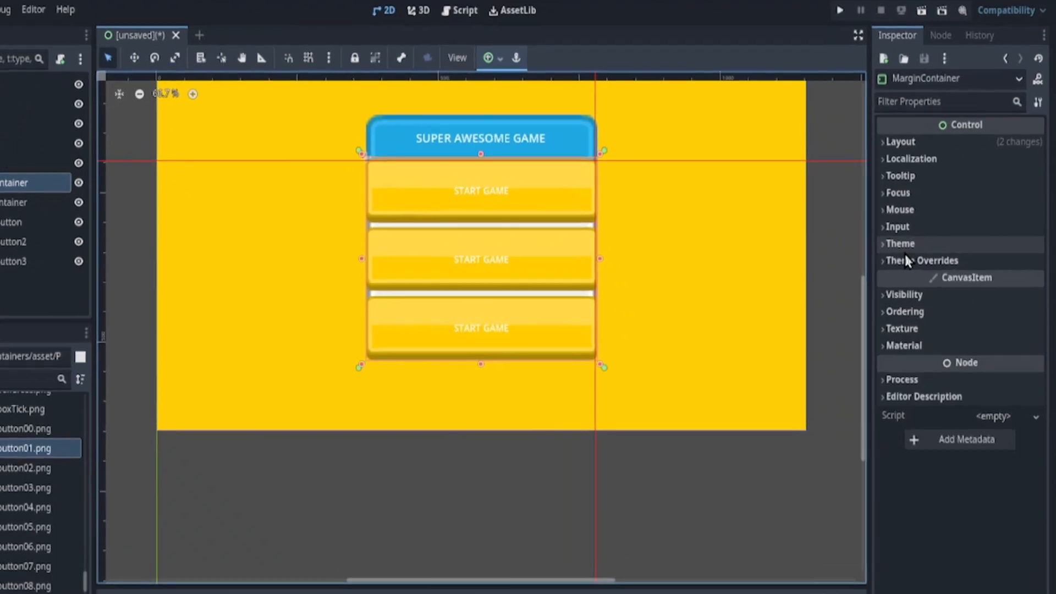
Set the MarginContainer's left and top margin theme override constants to 20
click(925, 264)
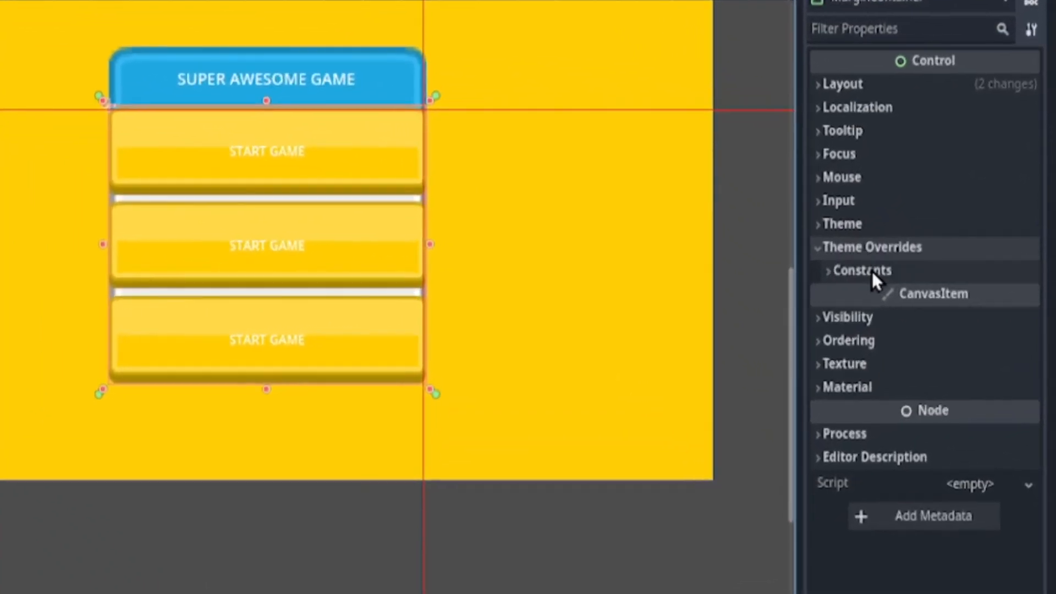
click(873, 273)
click(993, 297)
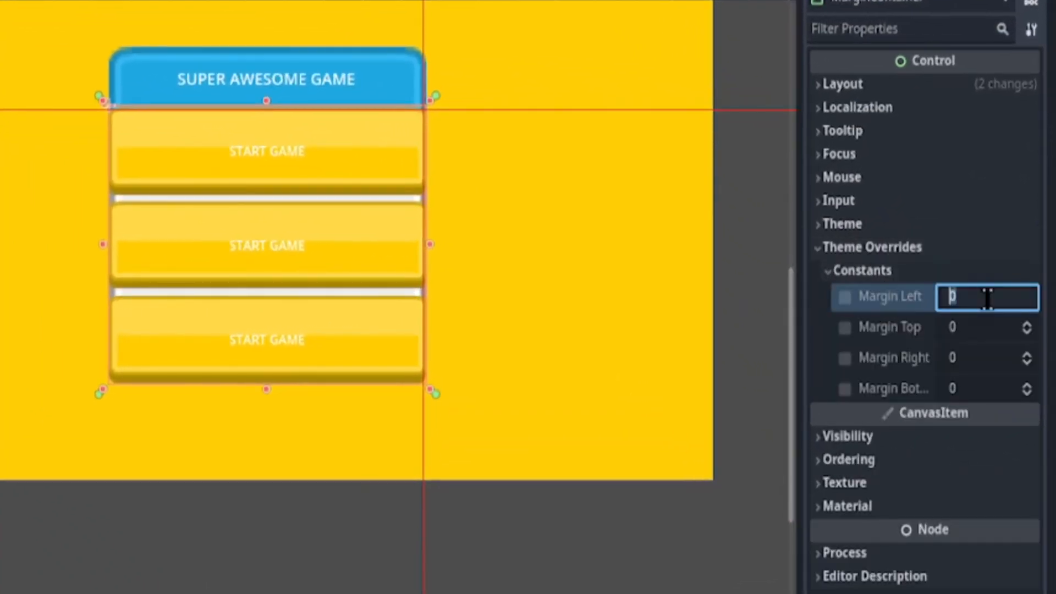
text(20)
key(Return)
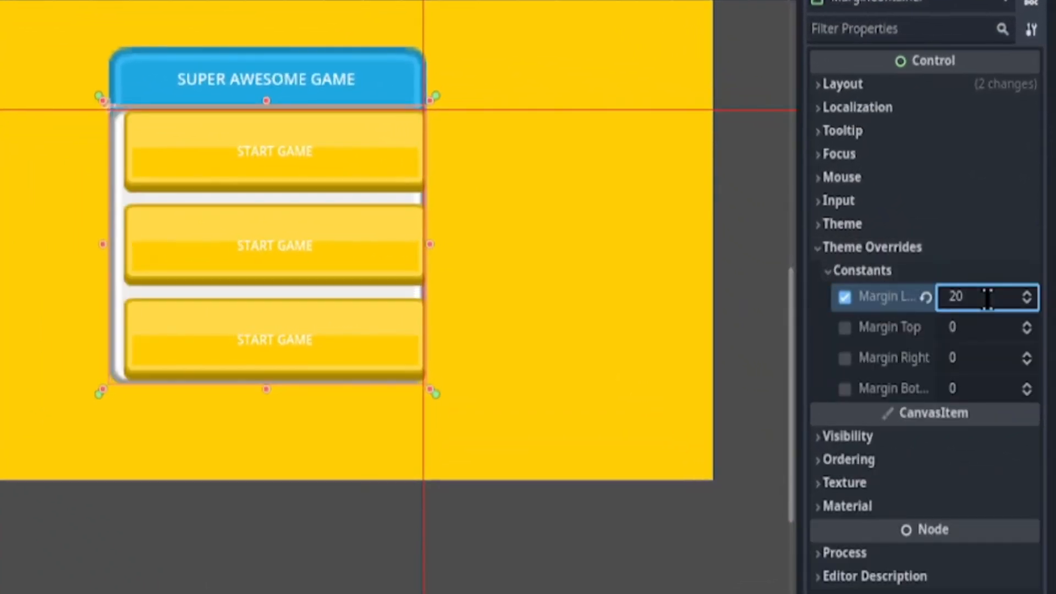
click(966, 328)
text(20)
key(Return)
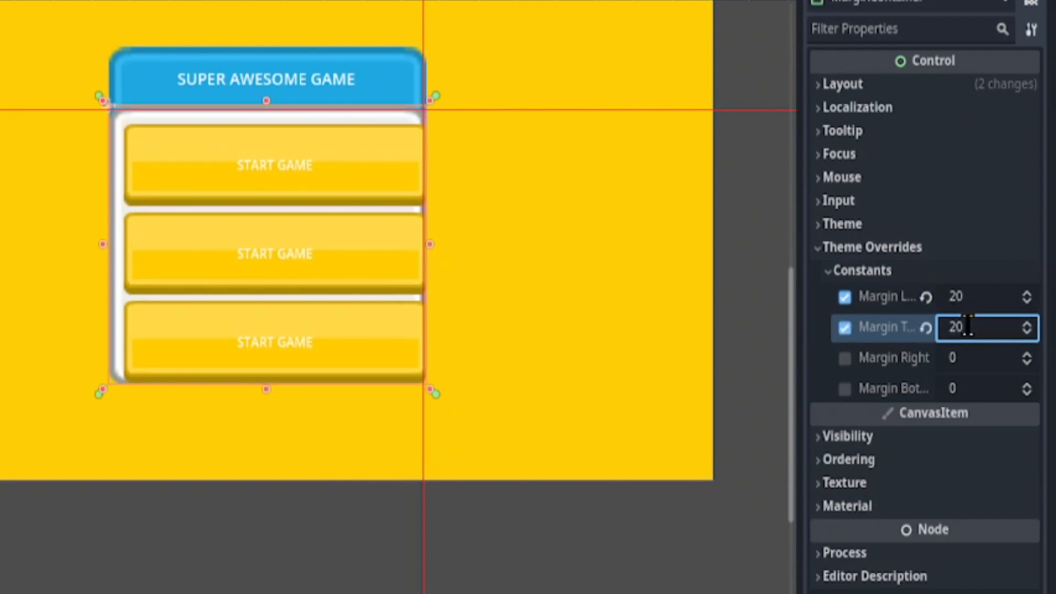
Set the MarginContainer's right and bottom margin override constants to 20
click(959, 357)
text(2)
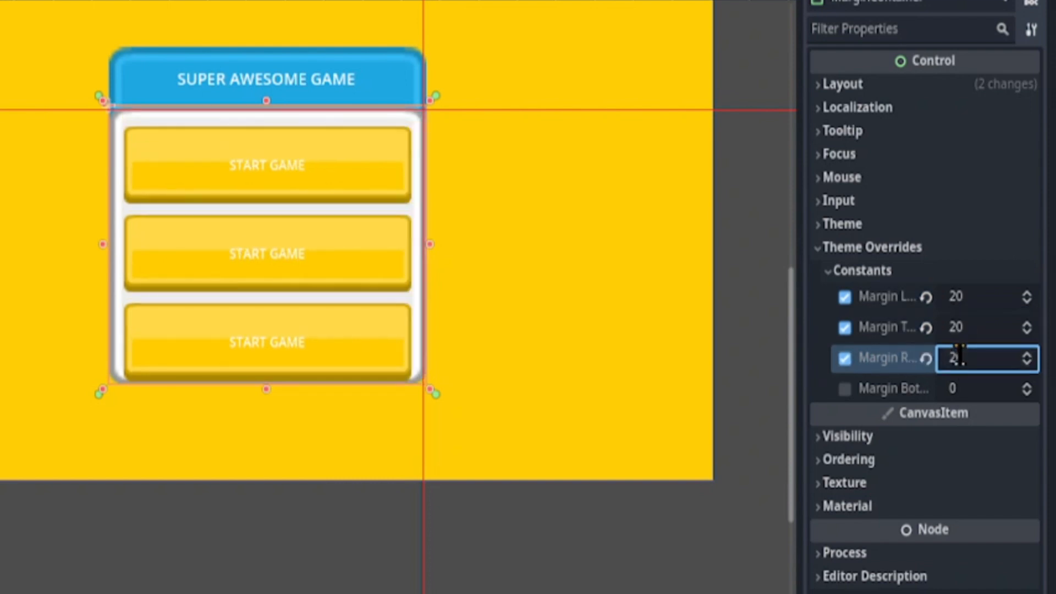
text(0)
key(Return)
click(960, 388)
text(20)
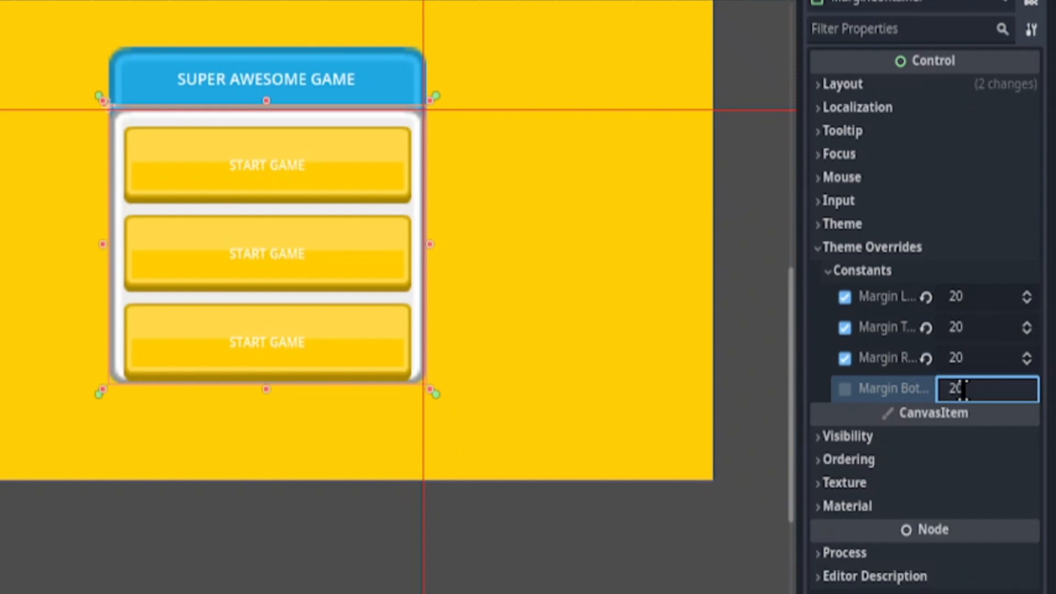
key(Return)
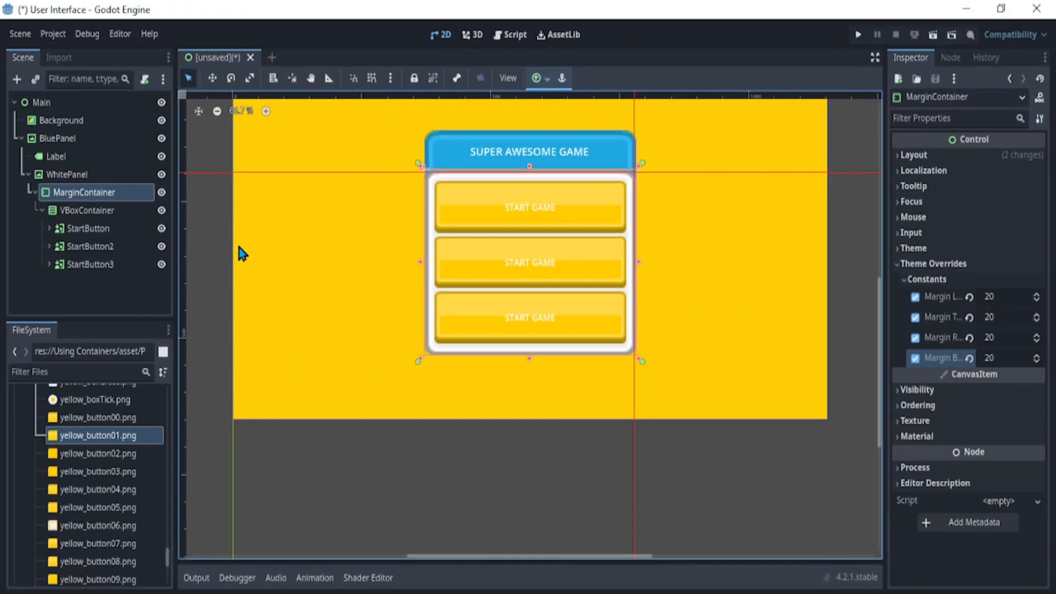
Try enlarging the BluePanel outward from its lower-right corner and undo the resize
click(113, 280)
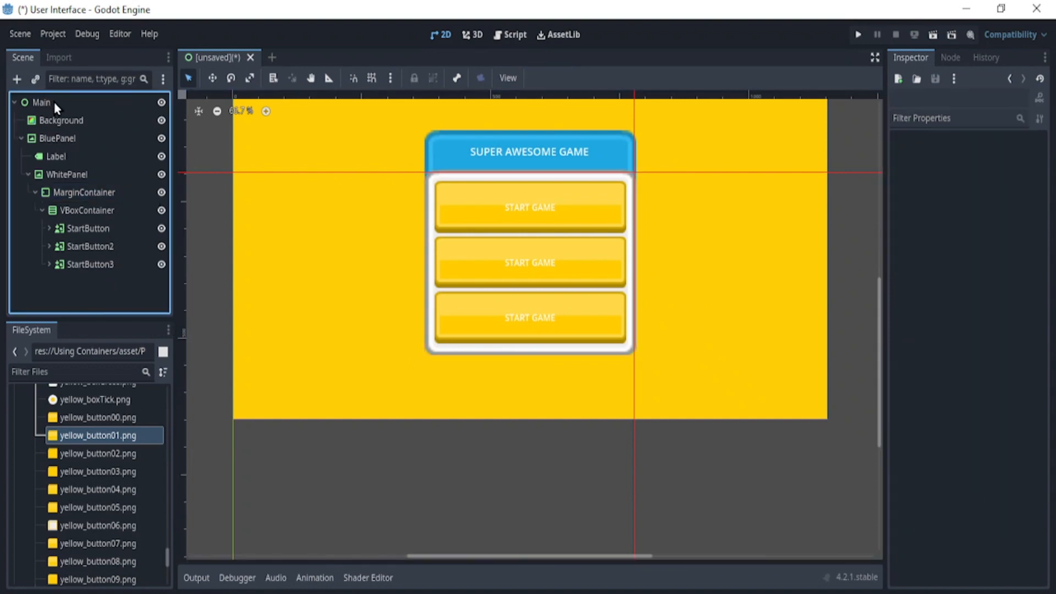
click(57, 137)
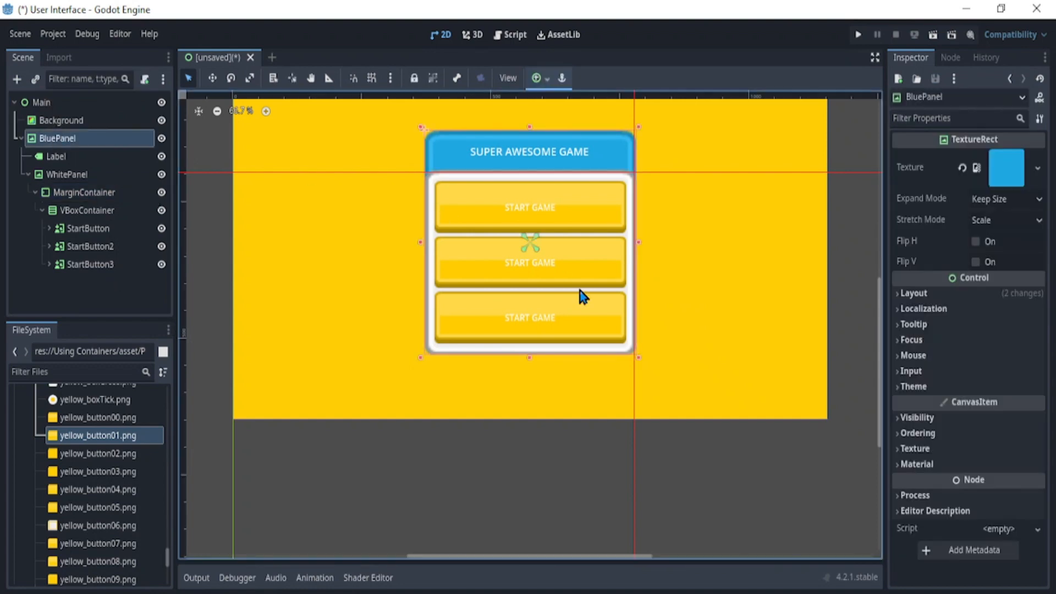
drag(638, 359, 686, 380)
key(ctrl+z)
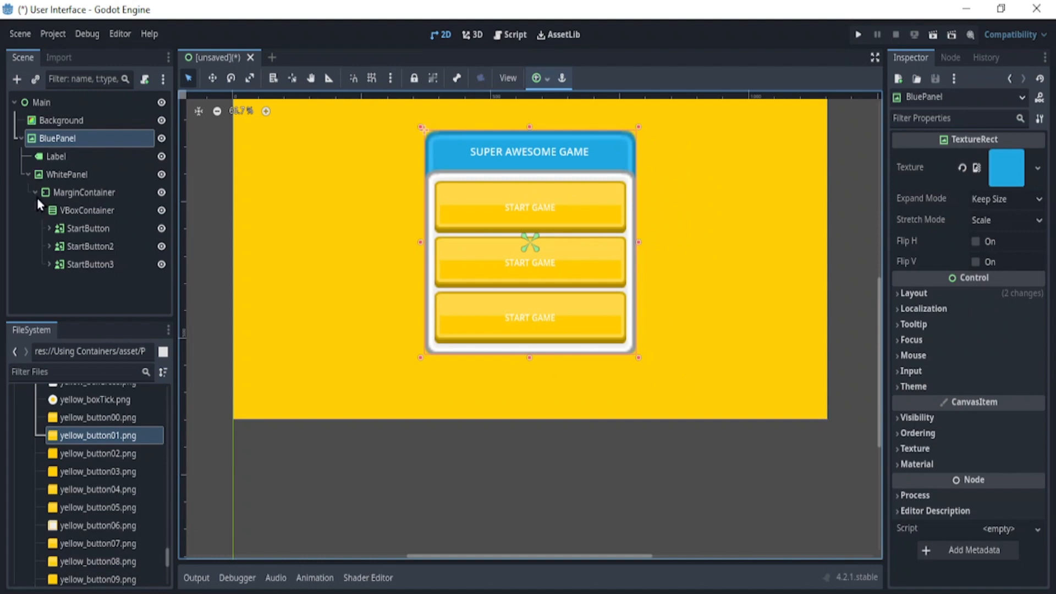
Set the MarginContainer's left margin override to 30
click(126, 192)
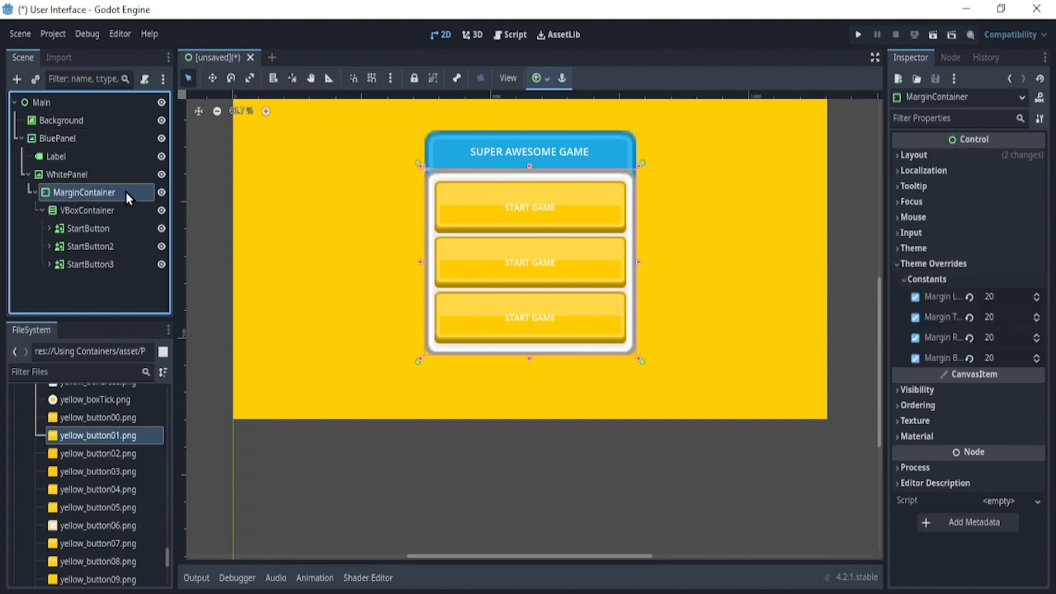
click(1008, 297)
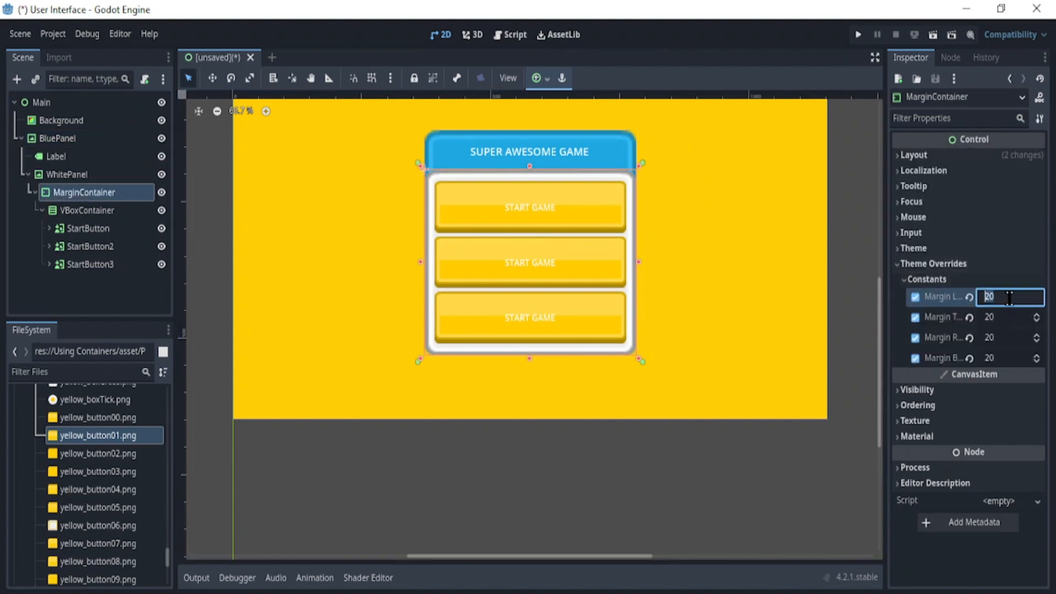
text(30)
key(Return)
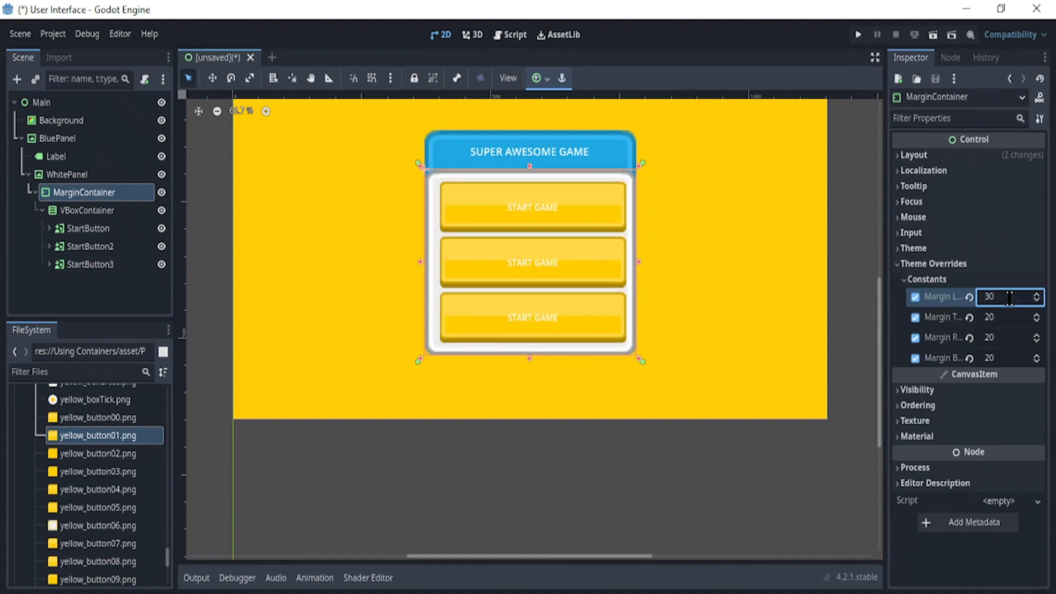
Set the MarginContainer's left and right margin overrides to 40
click(1009, 298)
text(40)
key(Return)
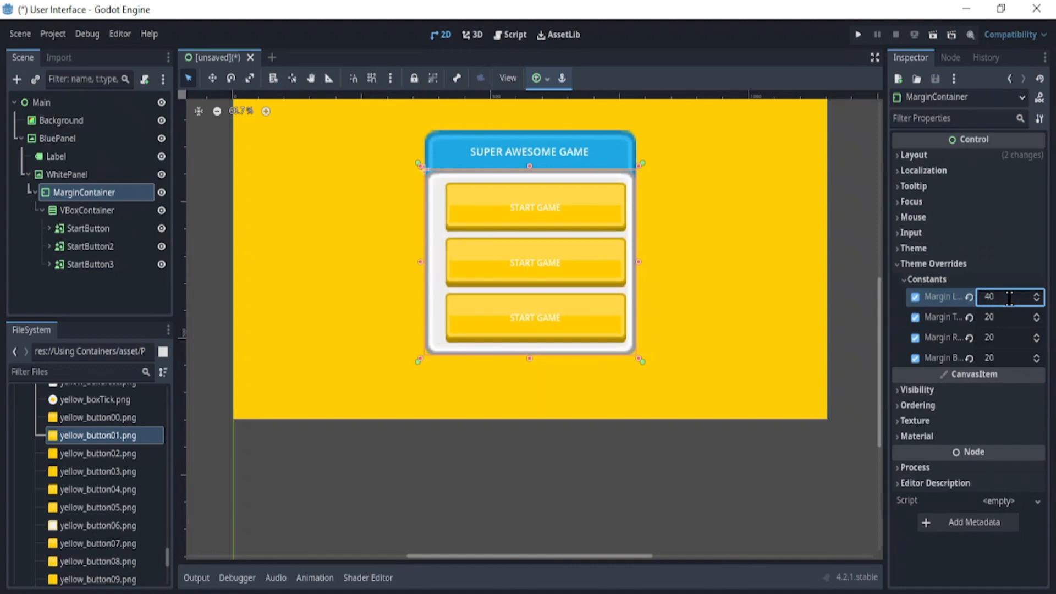
click(999, 338)
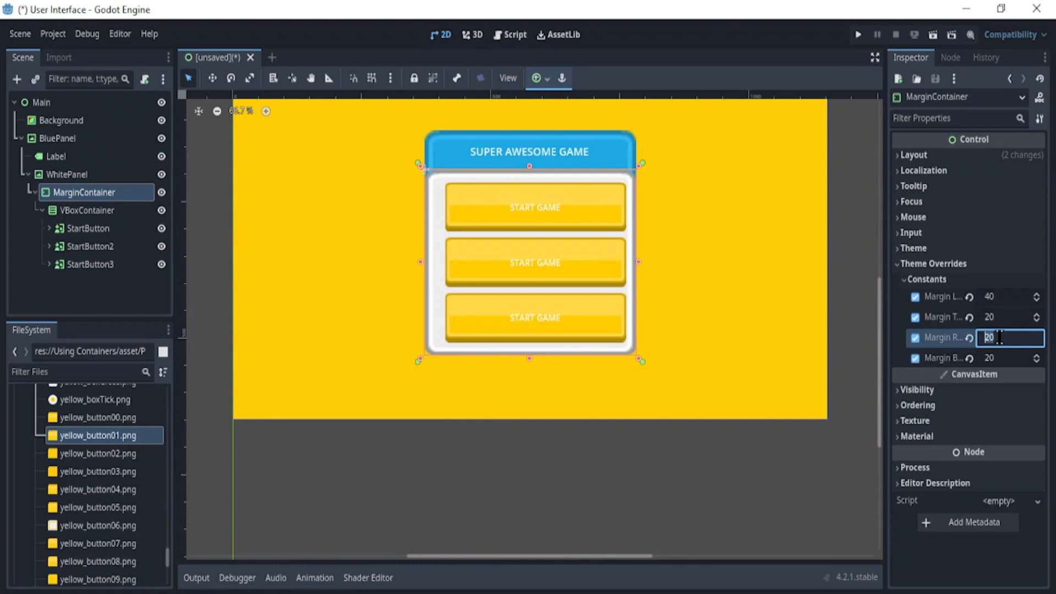
text(40)
key(Return)
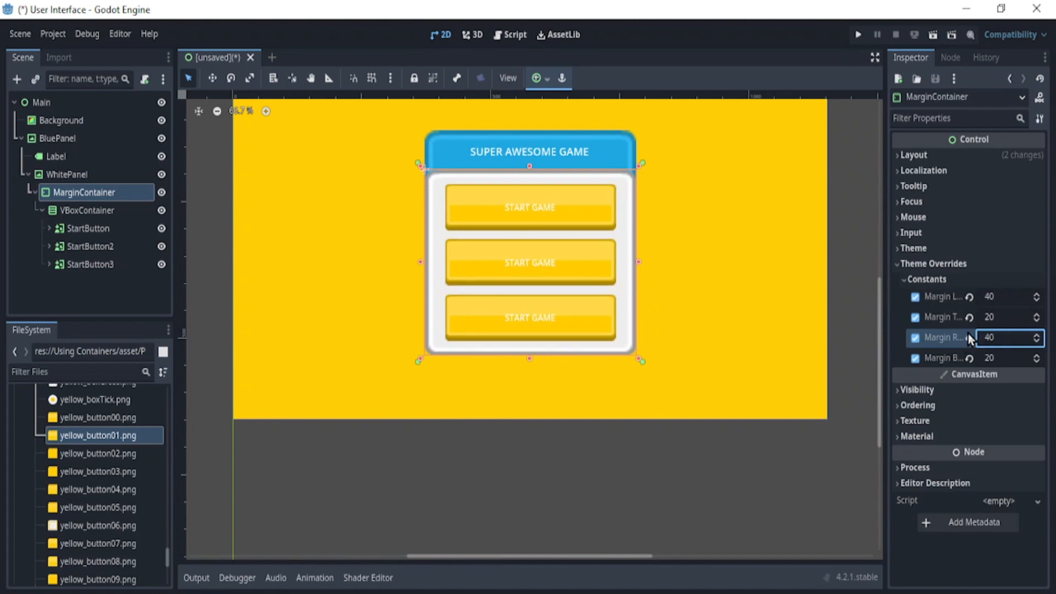
Set the MarginContainer's top and bottom margin overrides to 30
click(993, 317)
text(30)
key(Return)
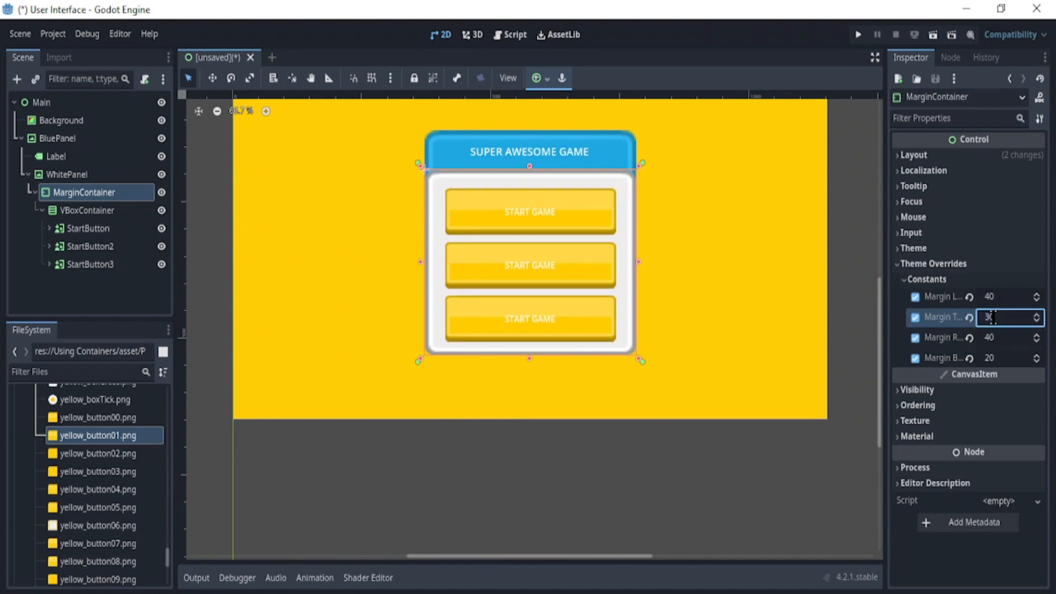
click(992, 358)
text(30)
key(Return)
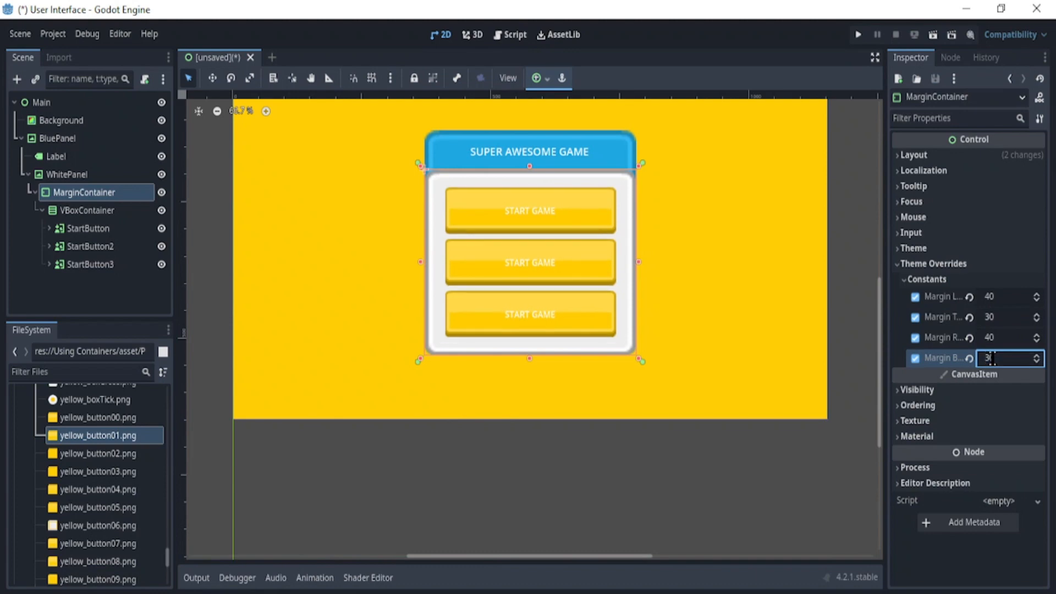
Rename the StartButton2 node to OptionButton
click(94, 247)
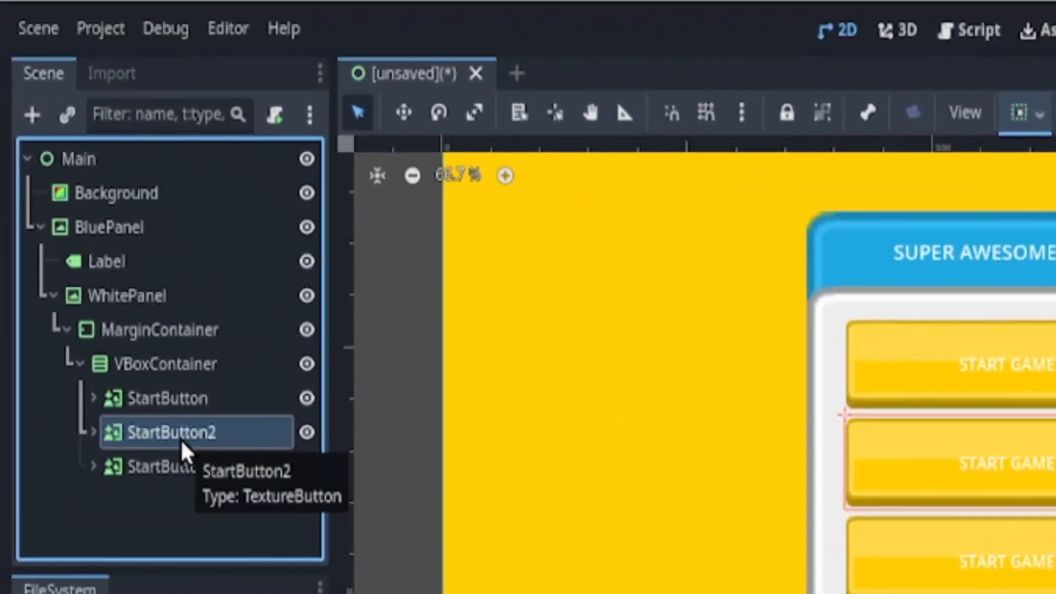
double_click(95, 247)
text(Optio)
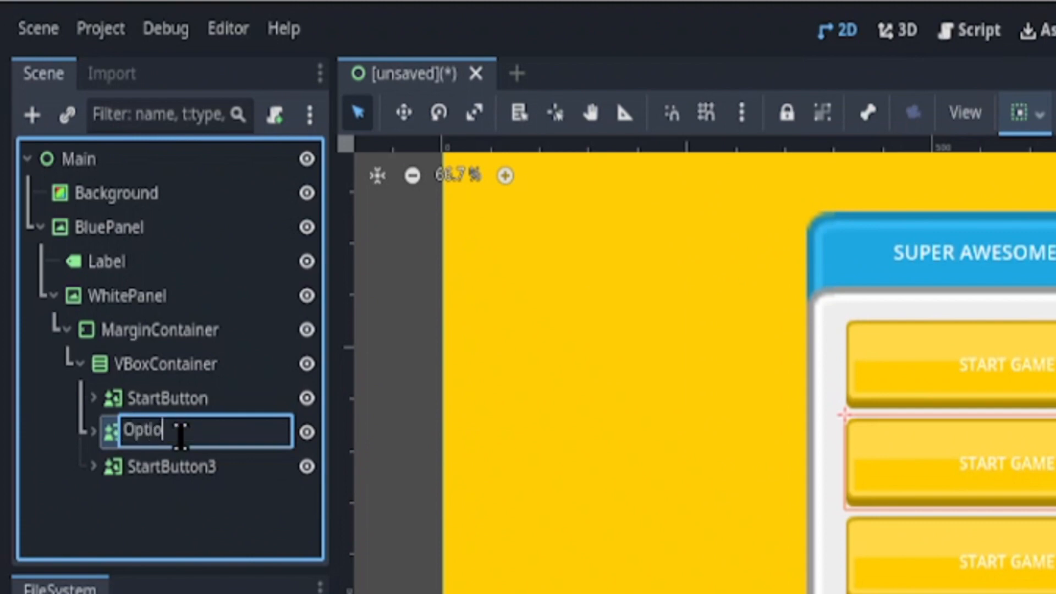
text(nButton)
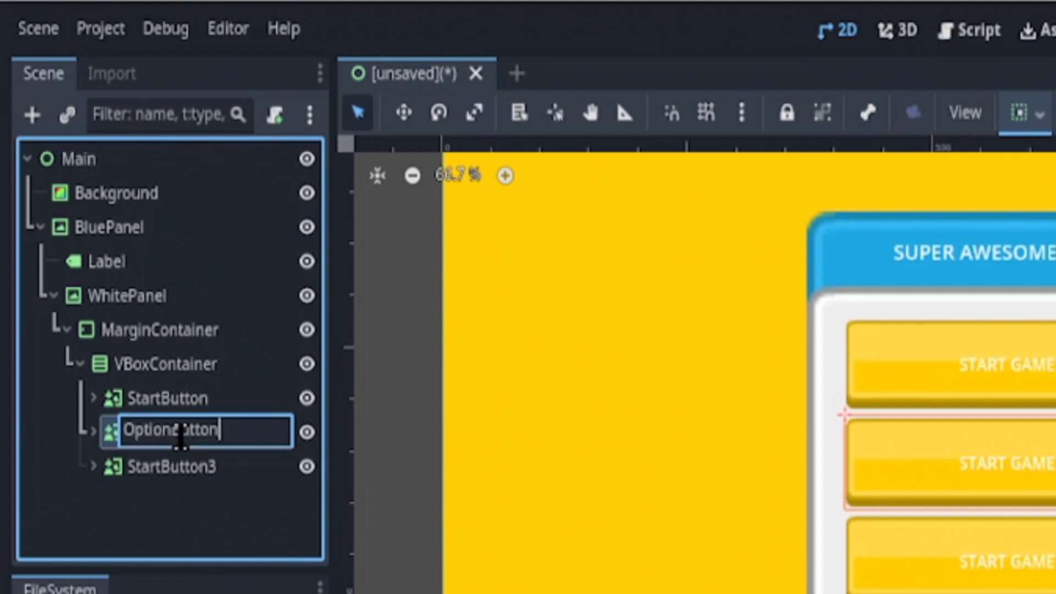
key(Return)
Rename the StartButton3 node to CreditButton
click(179, 463)
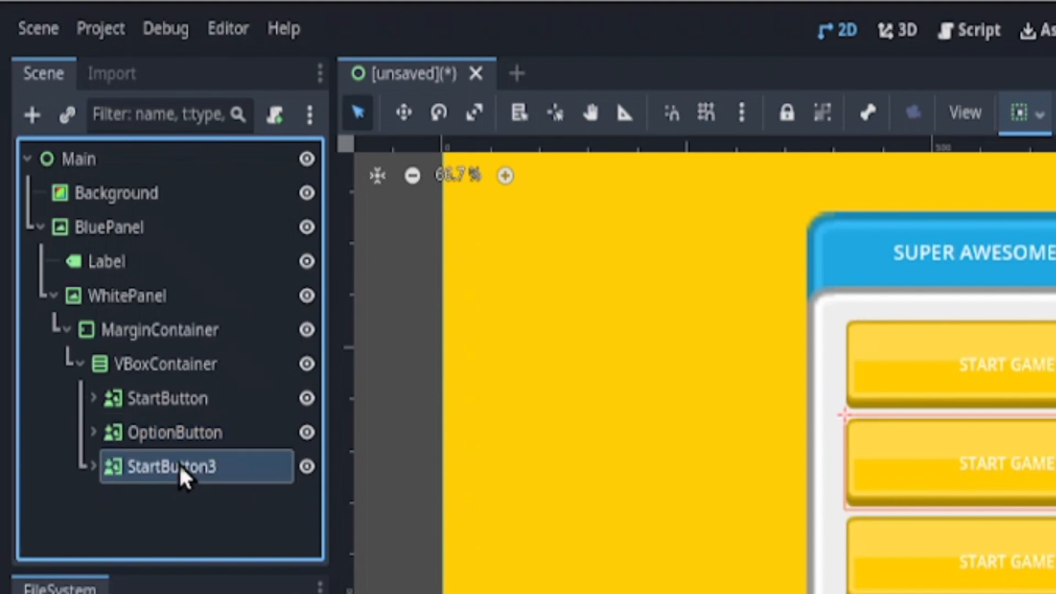
key(F2)
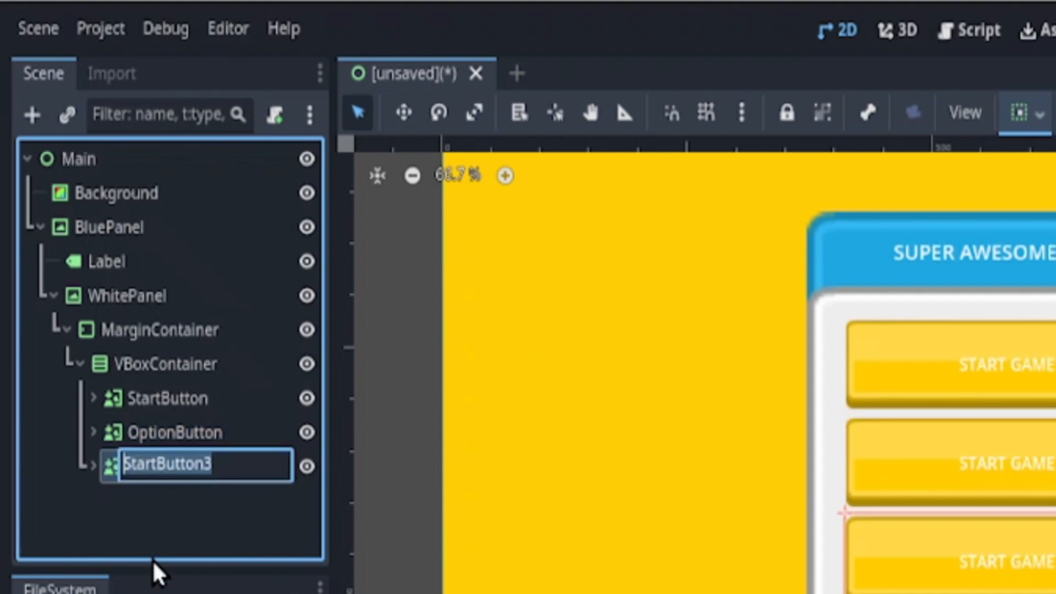
text(Cre)
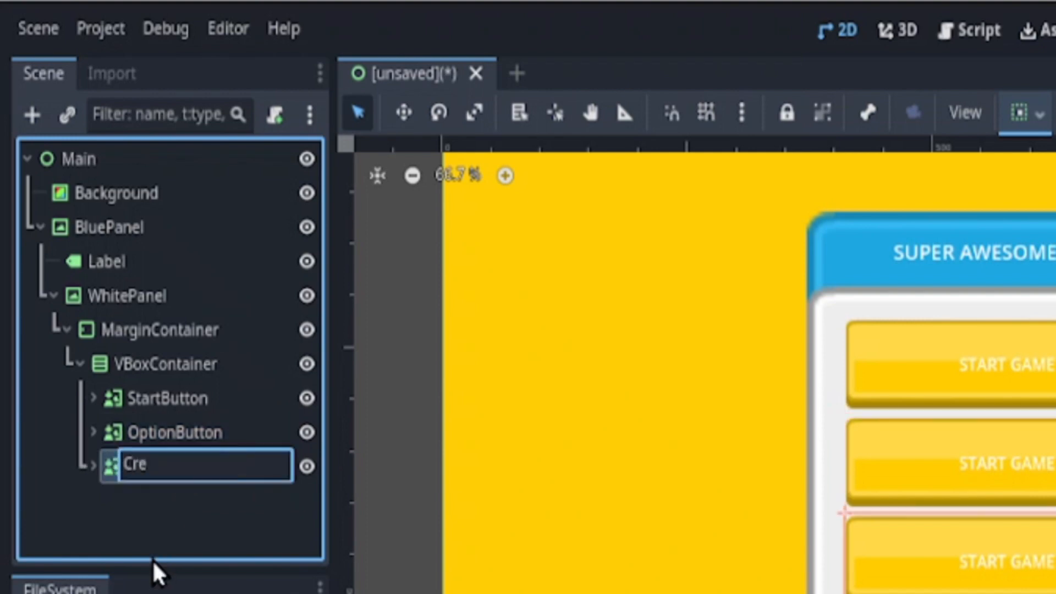
text(ditButton)
key(Return)
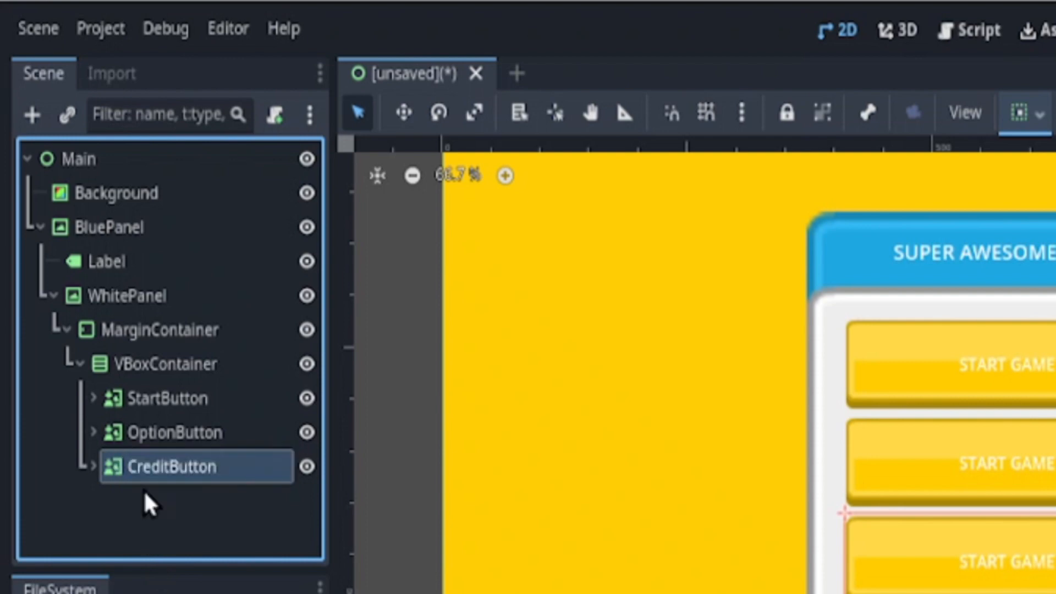
Replace the text of the Label inside OptionButton with "Options"
click(94, 432)
click(134, 468)
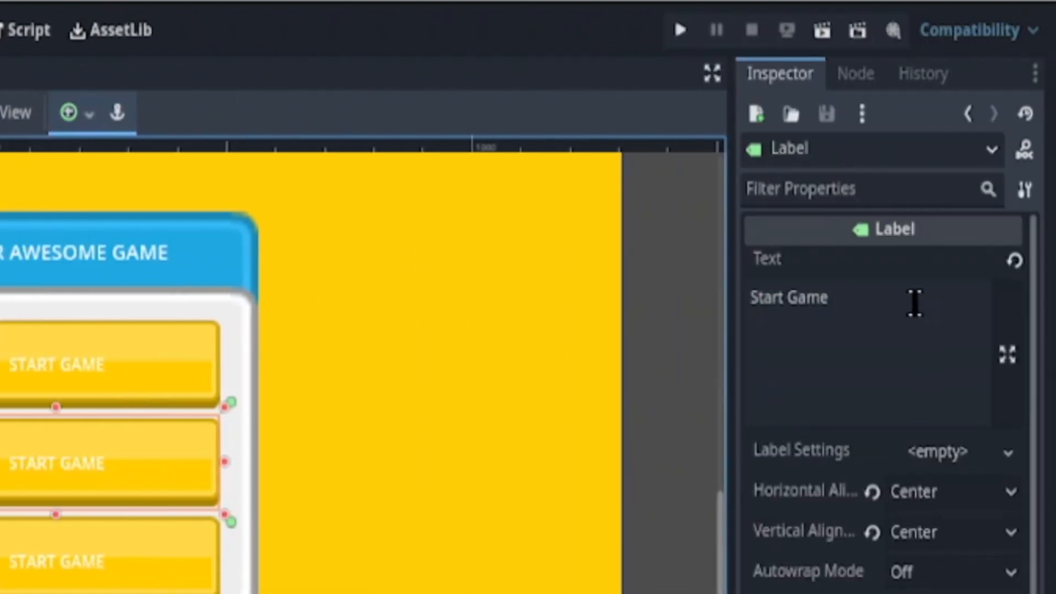
click(914, 302)
key(BackSpace)
key(BackSpace)
key(BackSpace)
key(BackSpace)
key(BackSpace)
key(BackSpace)
key(BackSpace)
key(BackSpace)
key(BackSpace)
key(BackSpace)
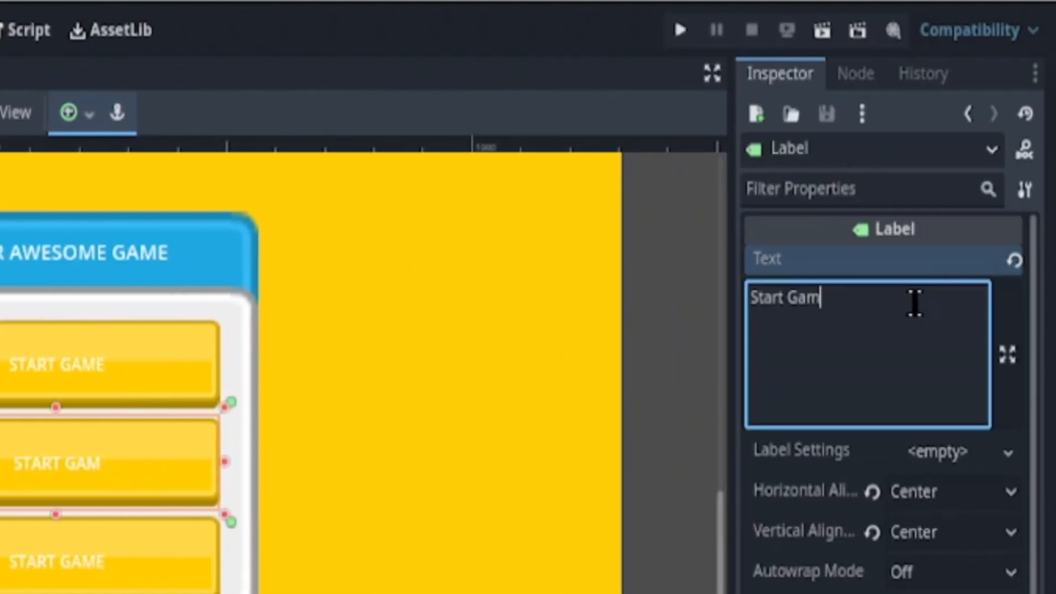
text(Op)
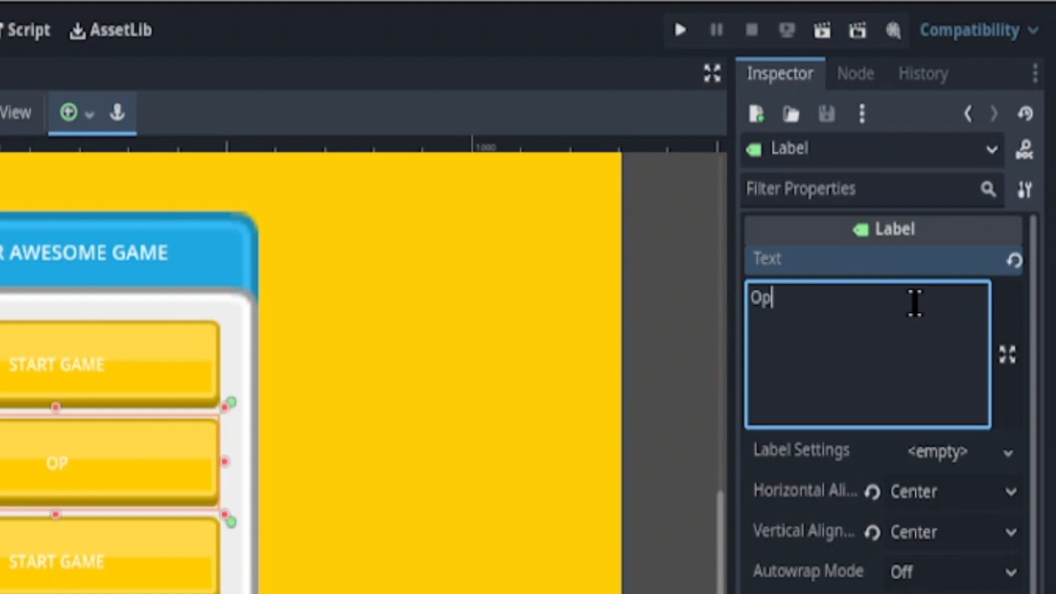
text(tions)
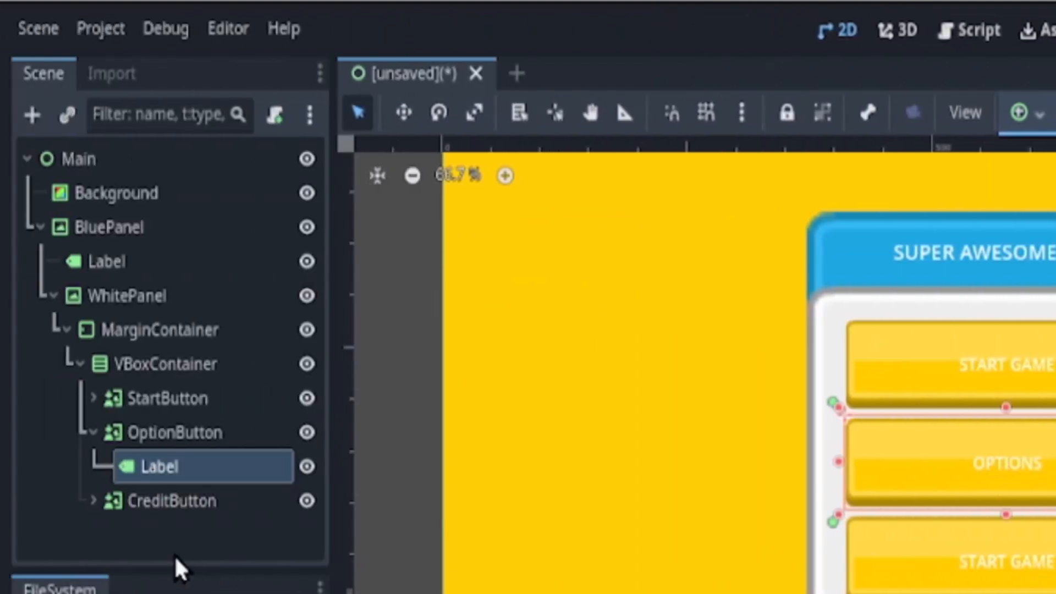
Replace the text of the Label inside CreditButton with "credits"
click(108, 500)
click(94, 500)
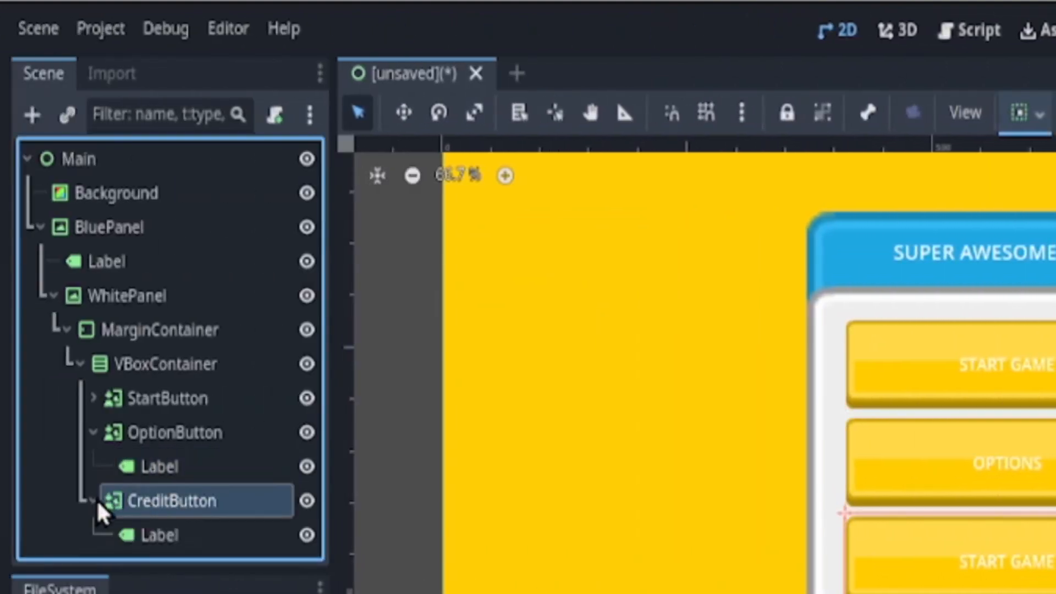
click(184, 536)
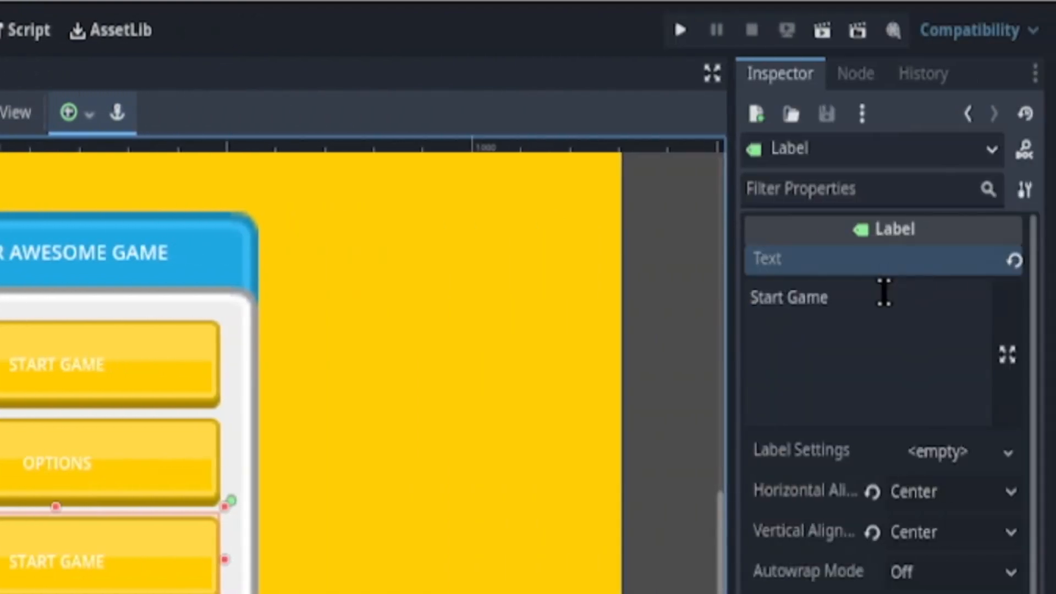
click(1037, 292)
text(credi)
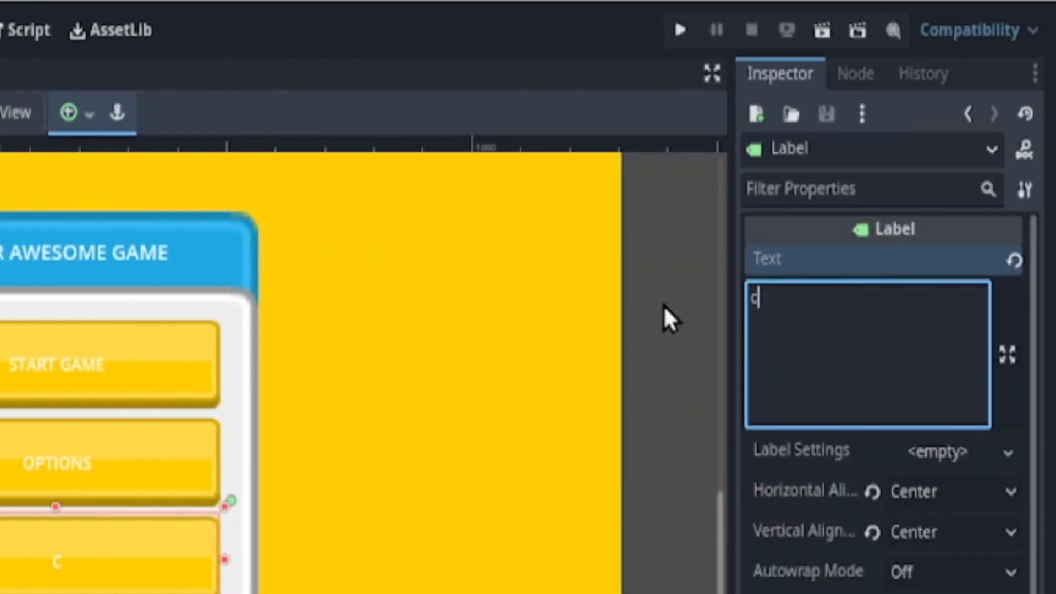
text(ts)
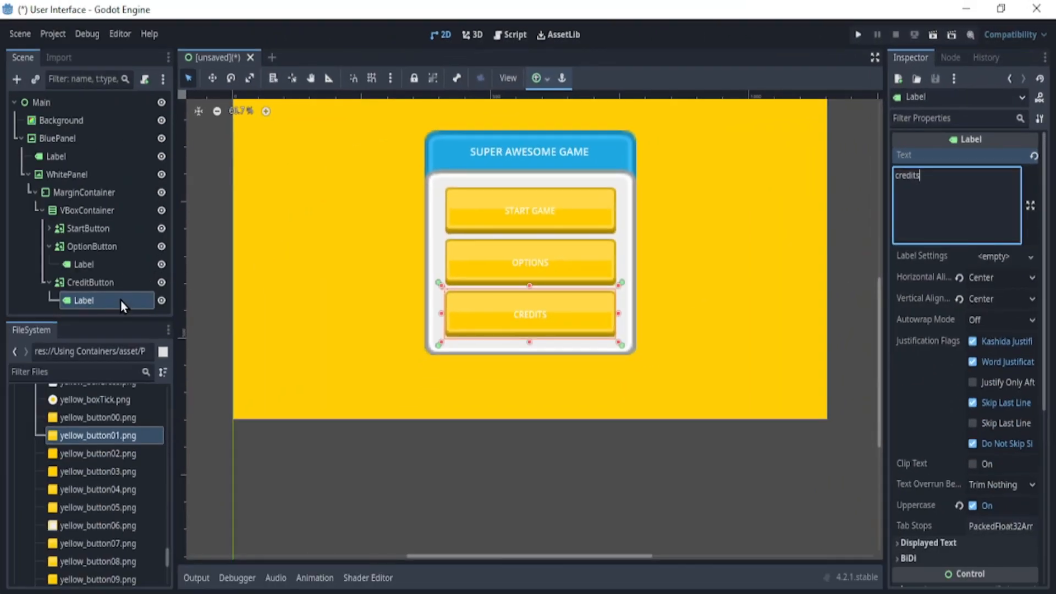
click(121, 300)
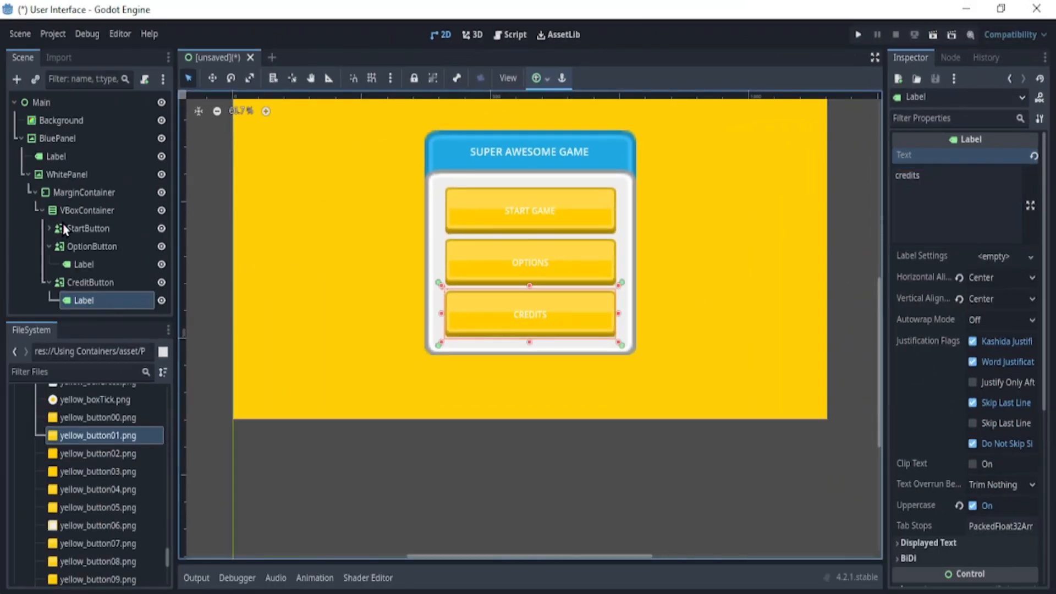
Set the font size override of the Labels inside StartButton, OptionButton and CreditButton to 20 px together
click(49, 228)
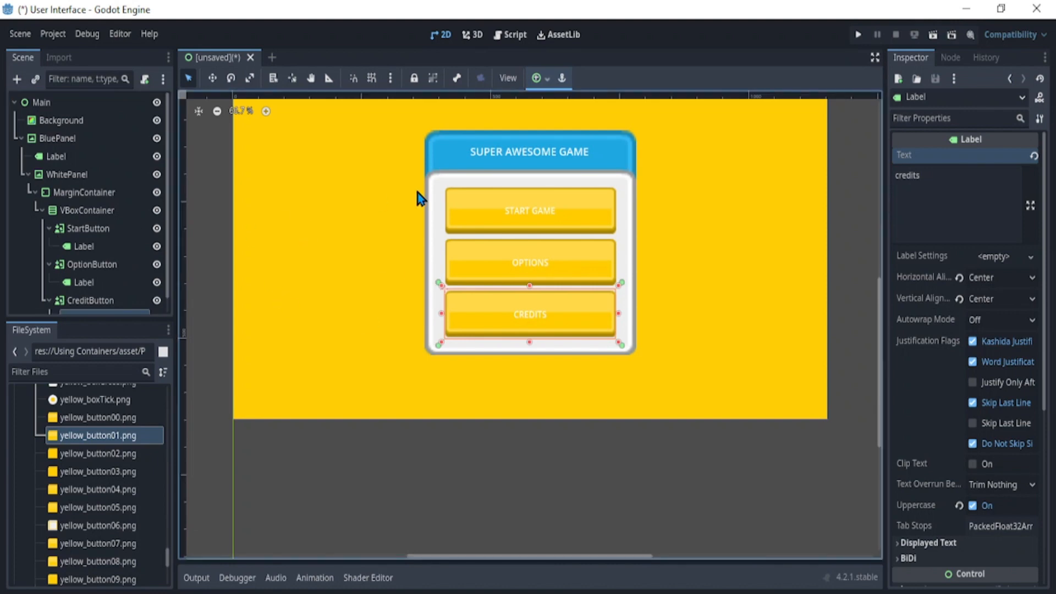
click(78, 245)
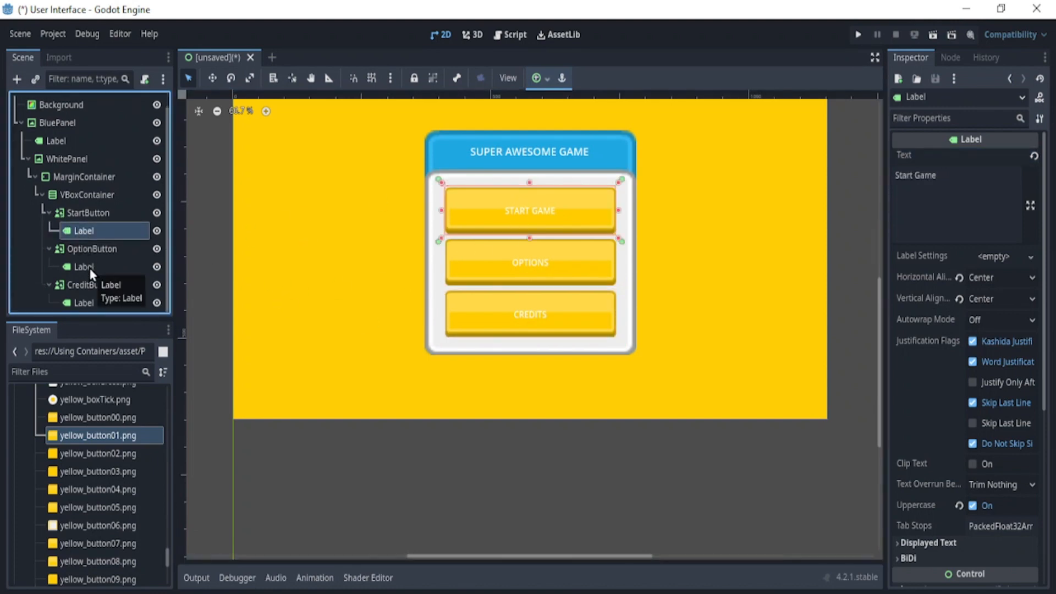
shift+click(88, 267)
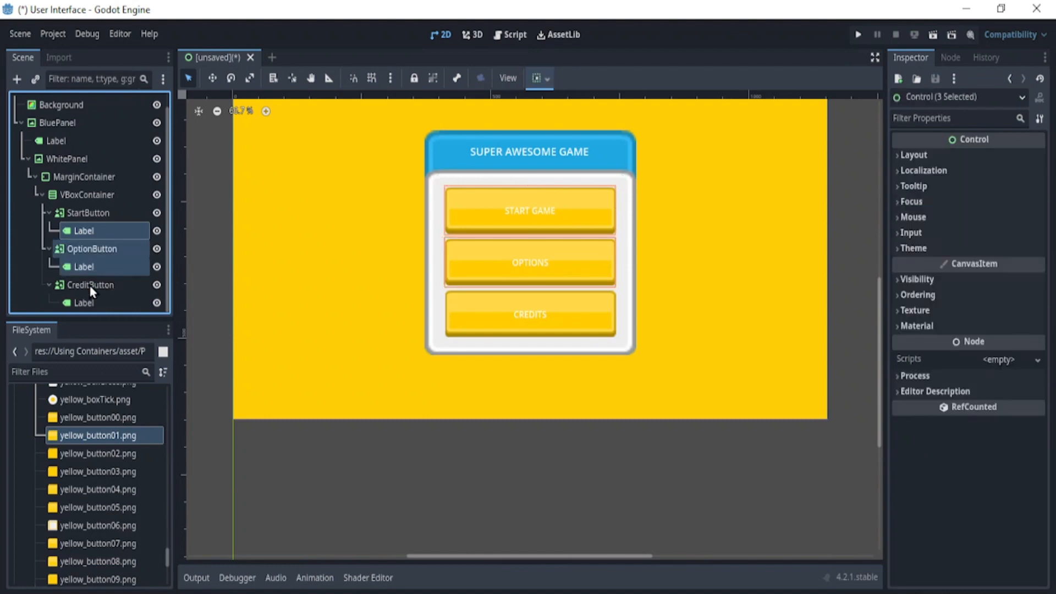
double_click(86, 230)
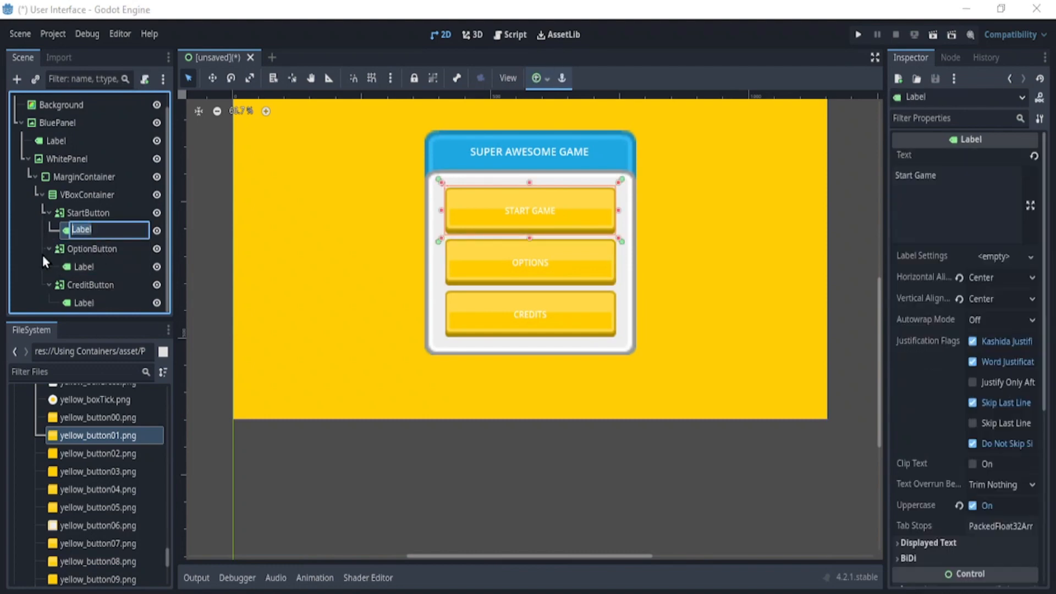
key(Escape)
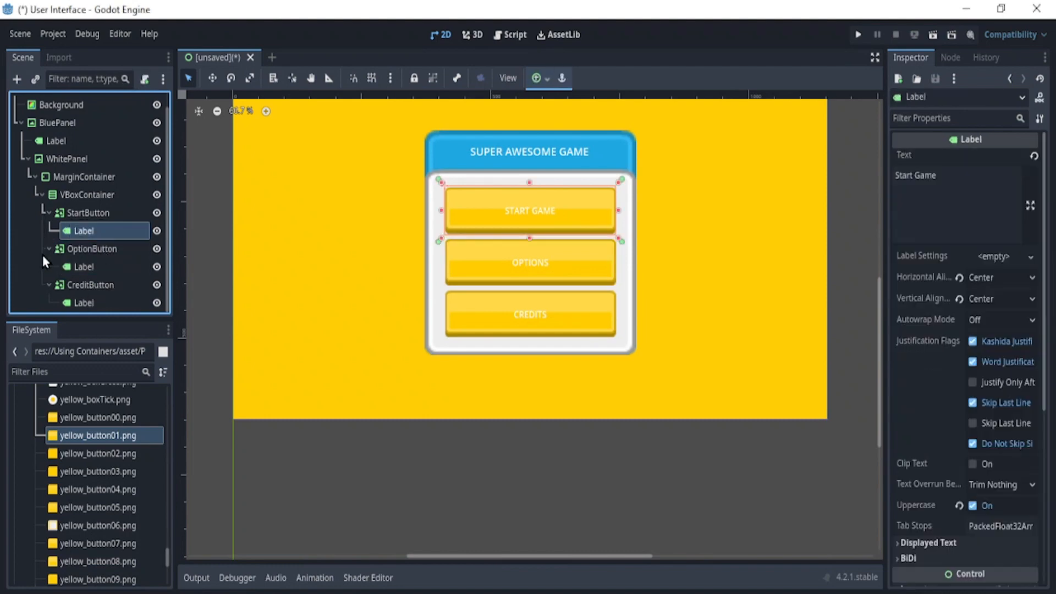
ctrl+click(93, 269)
ctrl+click(96, 304)
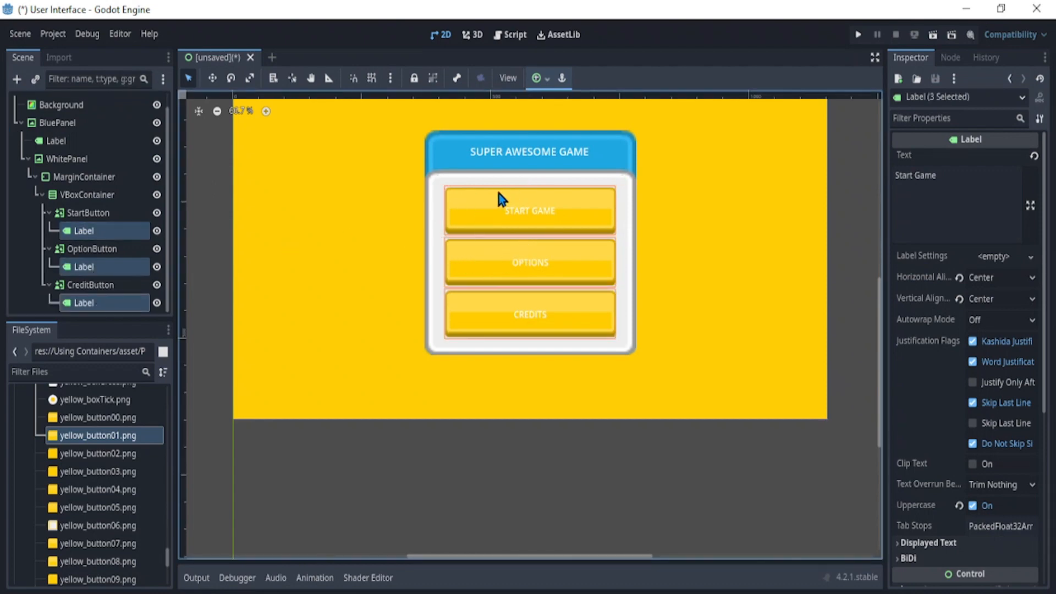
scroll(1004, 430, down, 5)
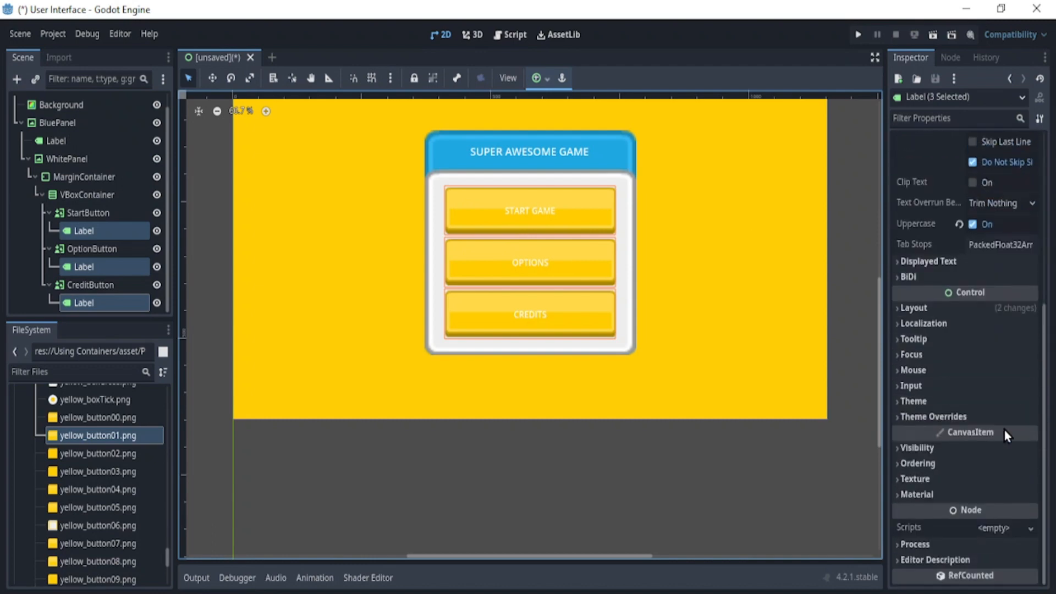
click(992, 418)
click(952, 487)
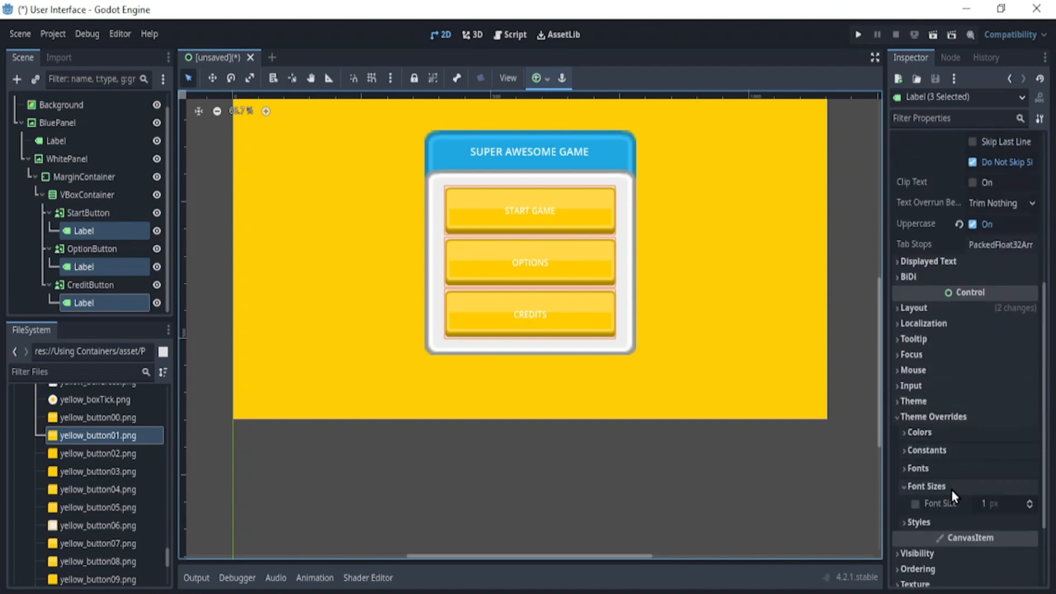
scroll(951, 489, down, 3)
scroll(951, 489, down, 1)
click(1006, 402)
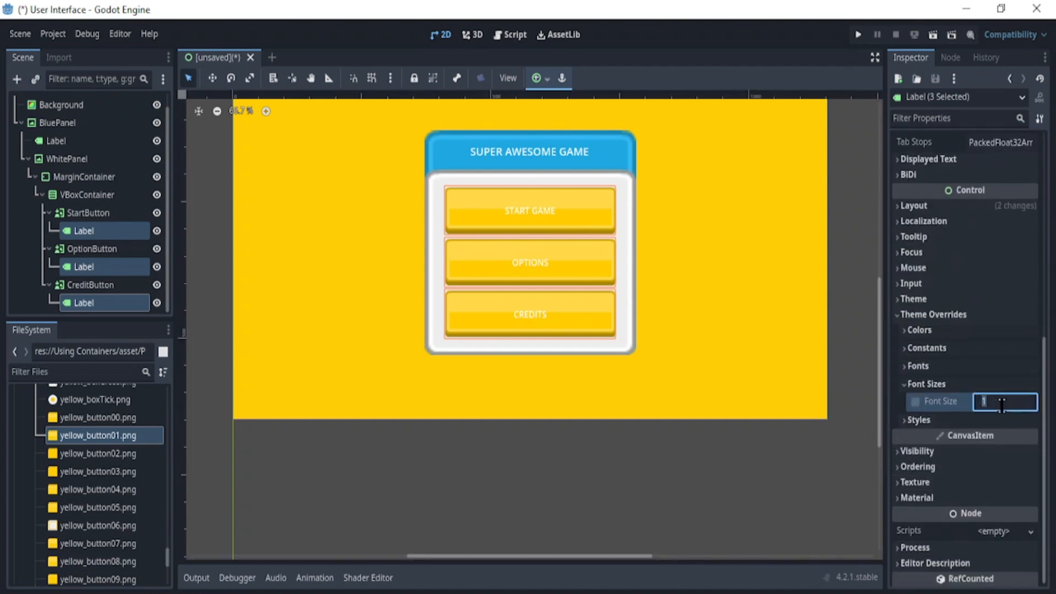
text(20)
key(Return)
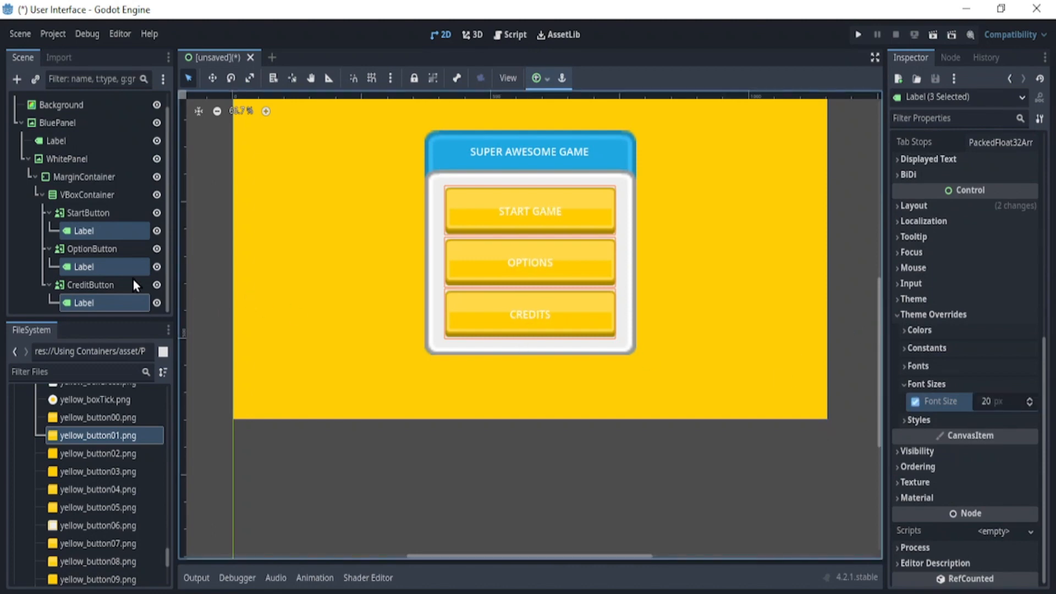
Override the font color of StartButton's Label with the brown 9e6b21
click(108, 233)
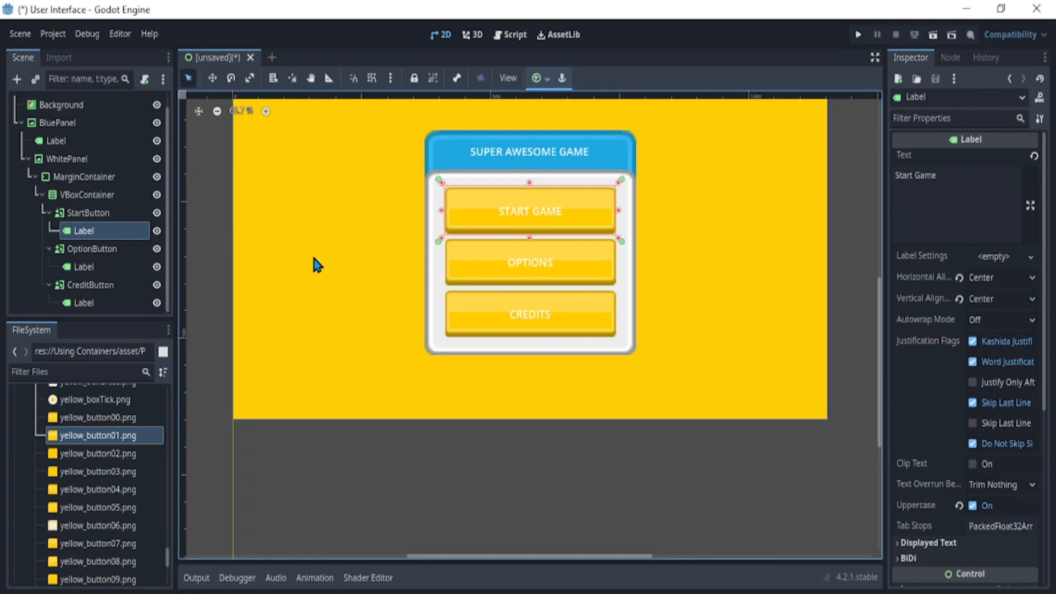
scroll(915, 376, down, 5)
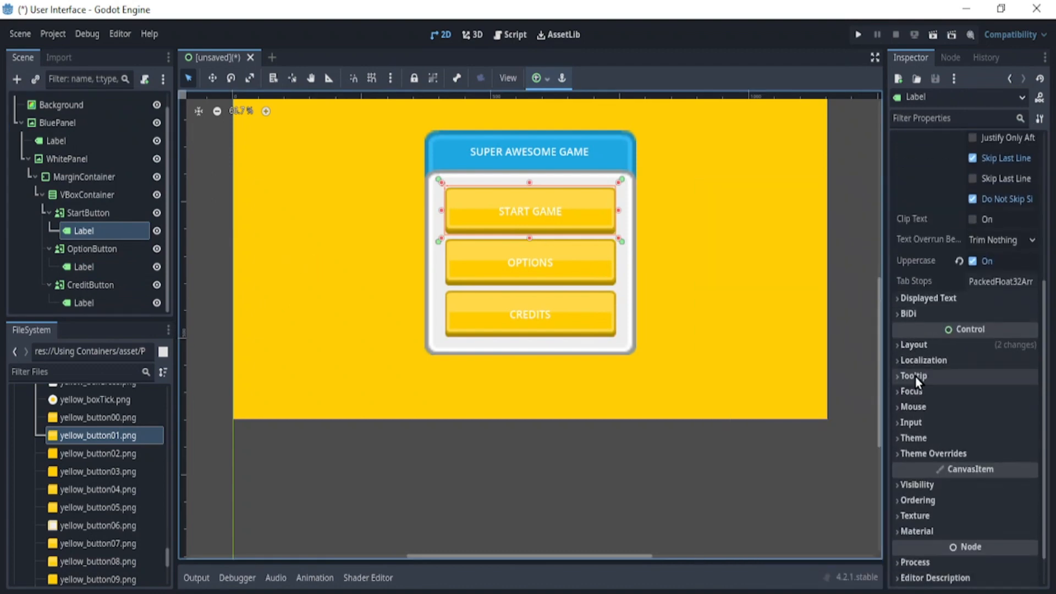
click(916, 410)
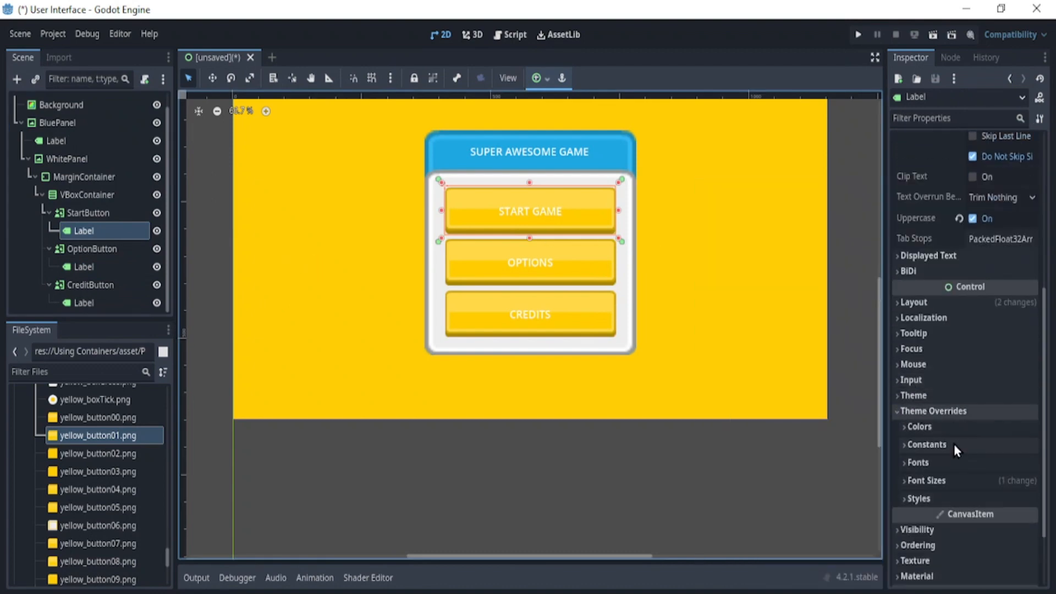
click(950, 428)
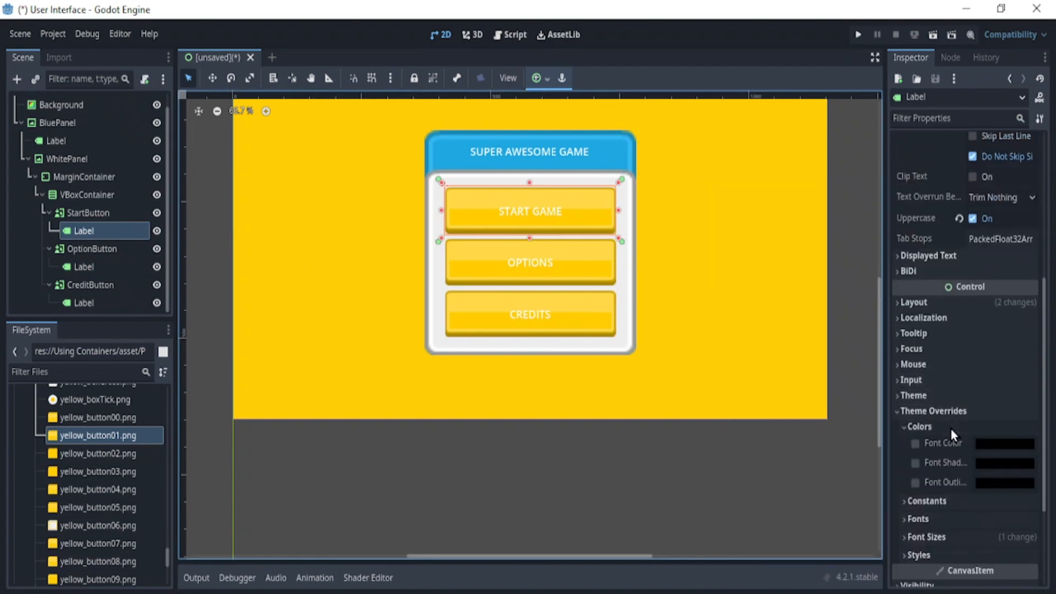
click(978, 442)
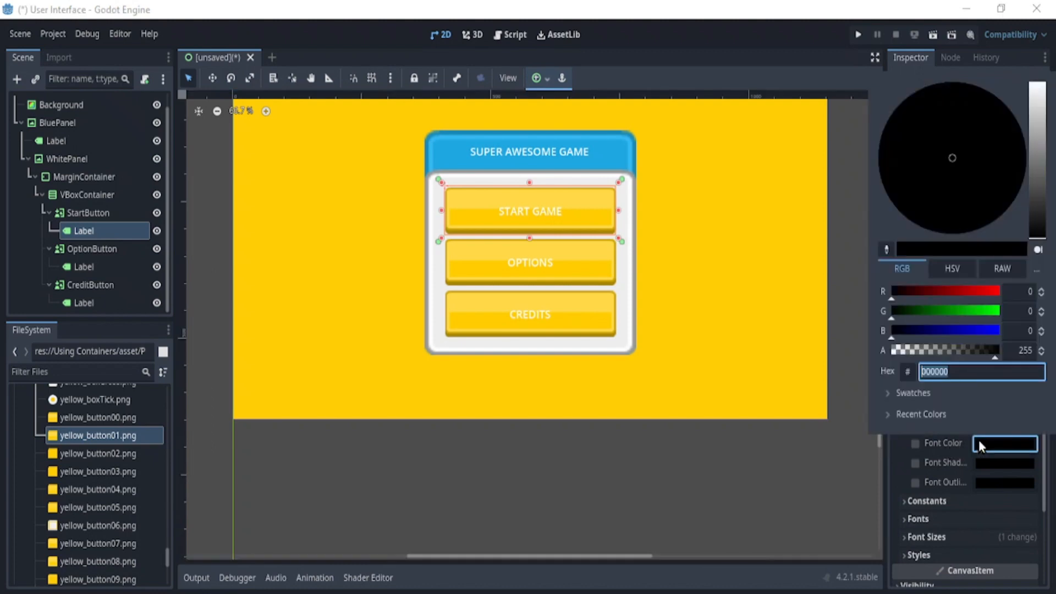
click(1038, 250)
click(1026, 299)
click(1037, 250)
click(1020, 297)
drag(930, 291, 958, 291)
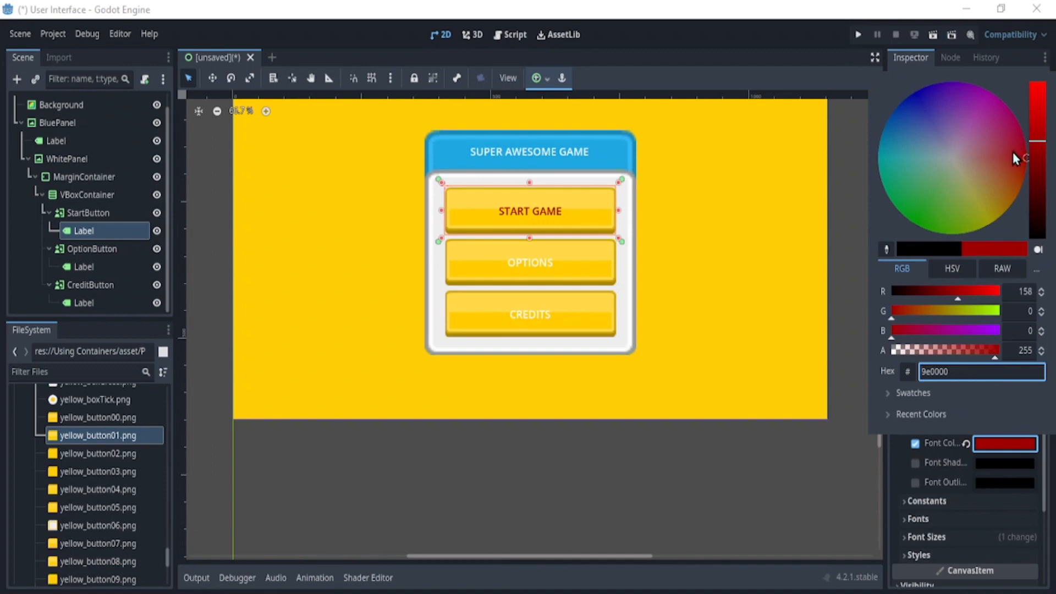
drag(1013, 157, 1000, 193)
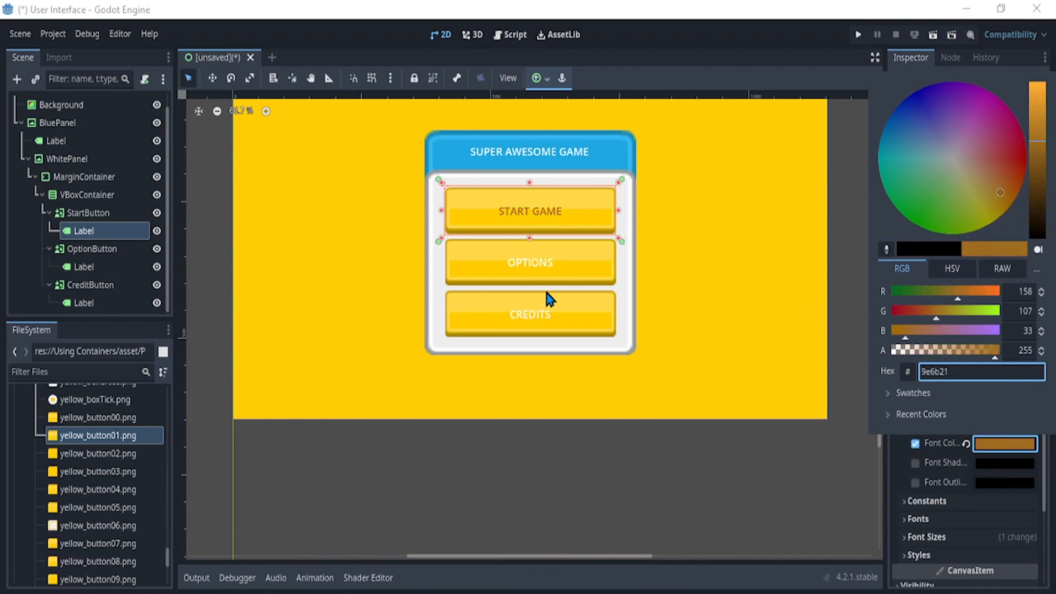
click(104, 228)
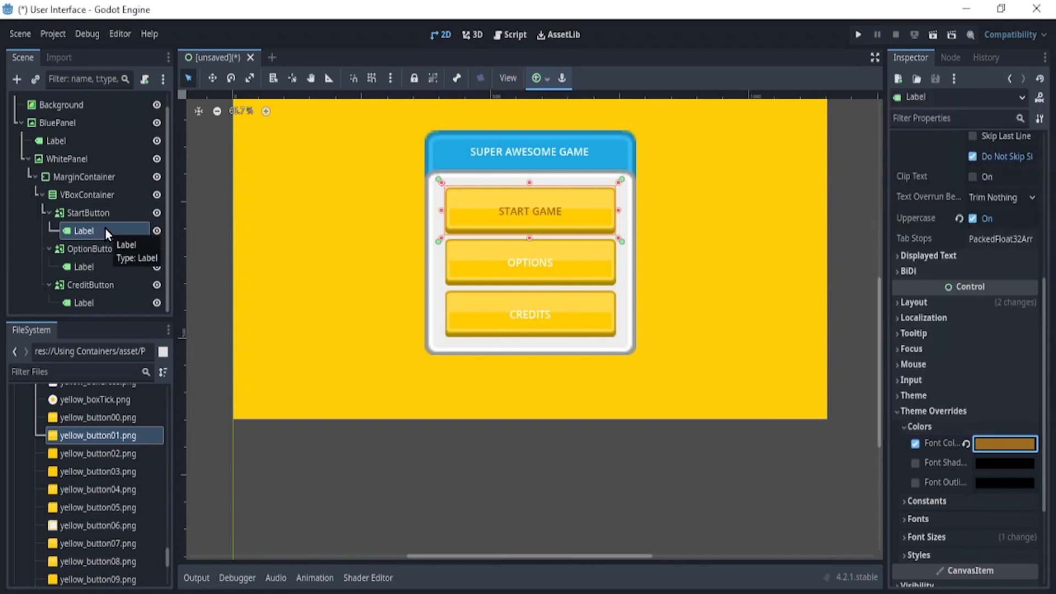
scroll(505, 180, down, 3)
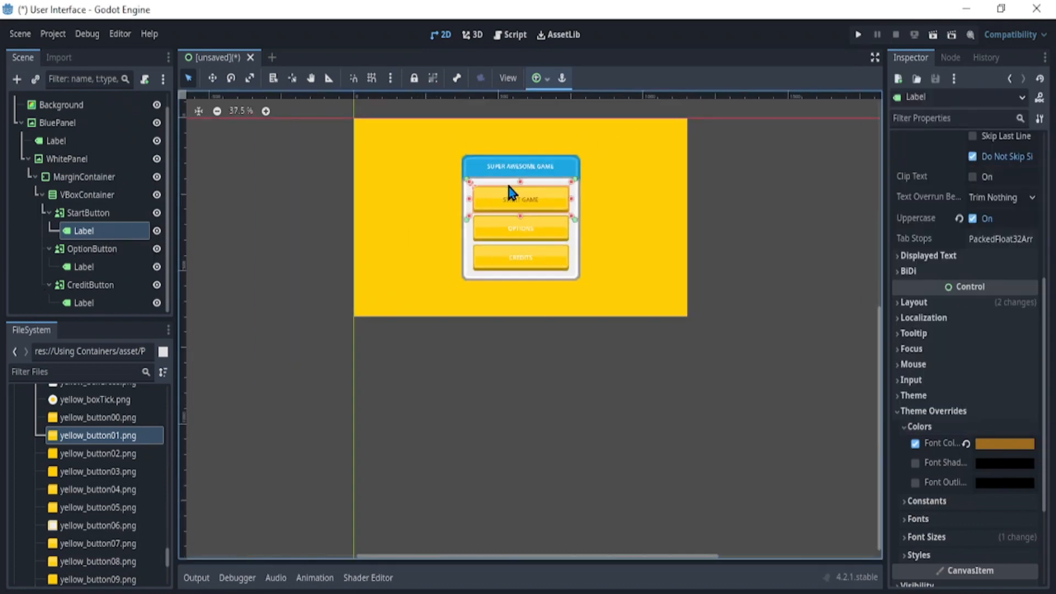
key(g)
drag(484, 187, 463, 221)
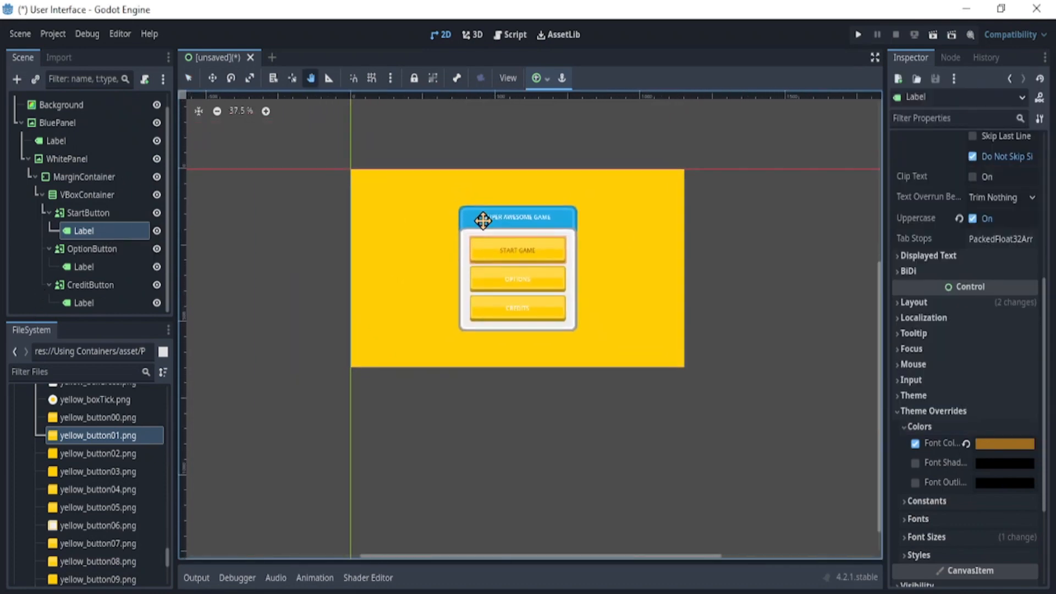
key(q)
scroll(420, 254, up, 3)
scroll(419, 253, up, 1)
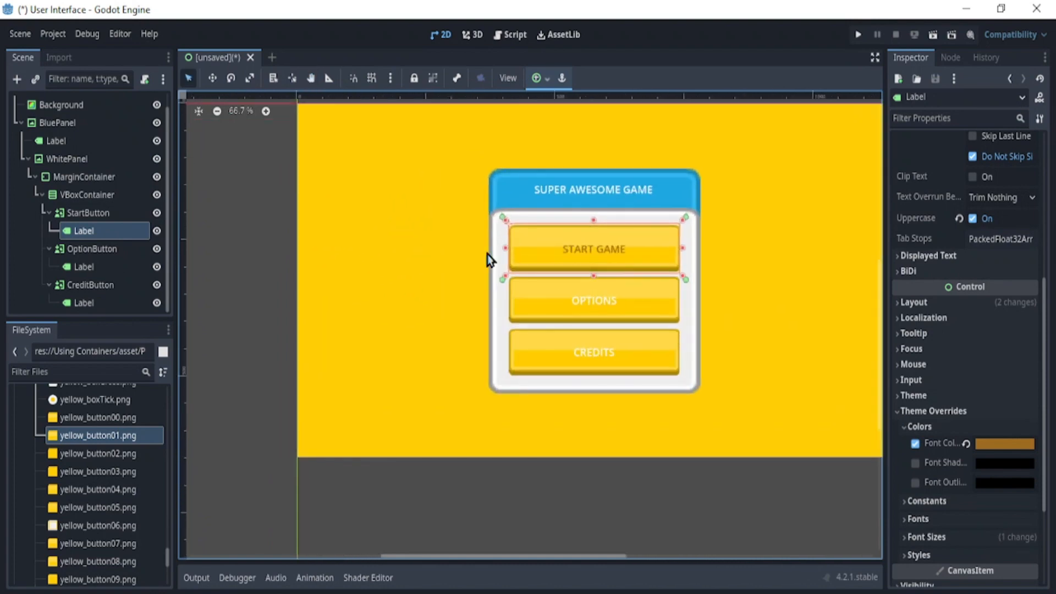
click(739, 309)
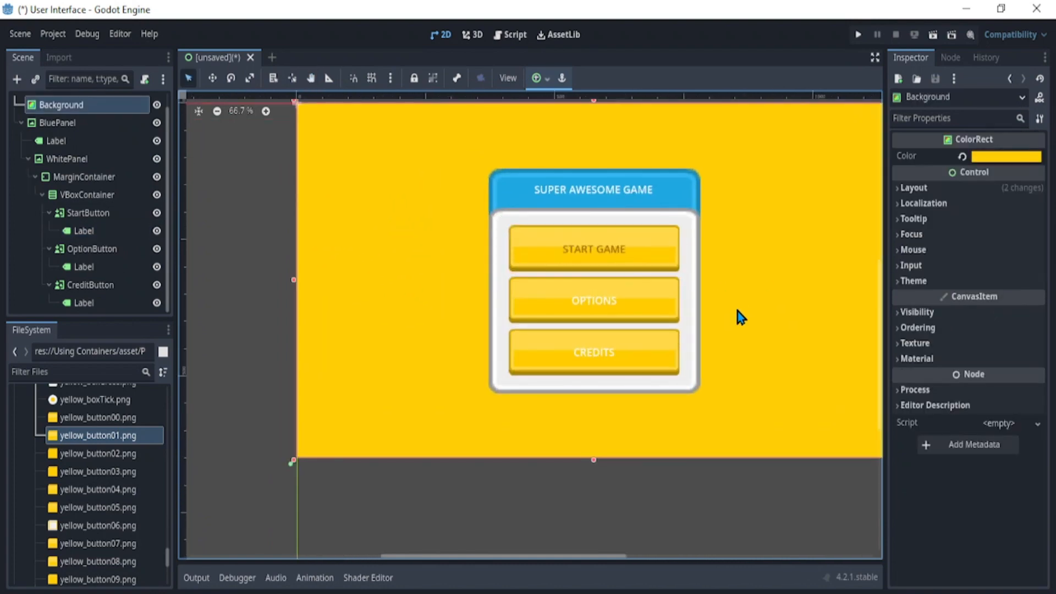
Select the Labels of all three buttons together, then collapse the PNG asset folder and expand the Font folder
click(103, 233)
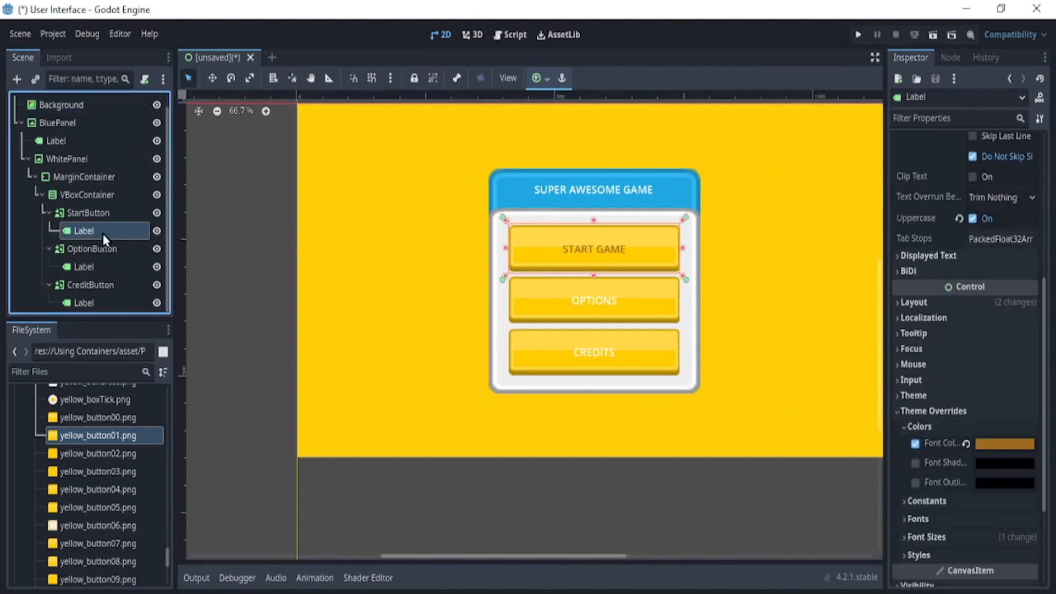
ctrl+click(84, 266)
ctrl+click(86, 302)
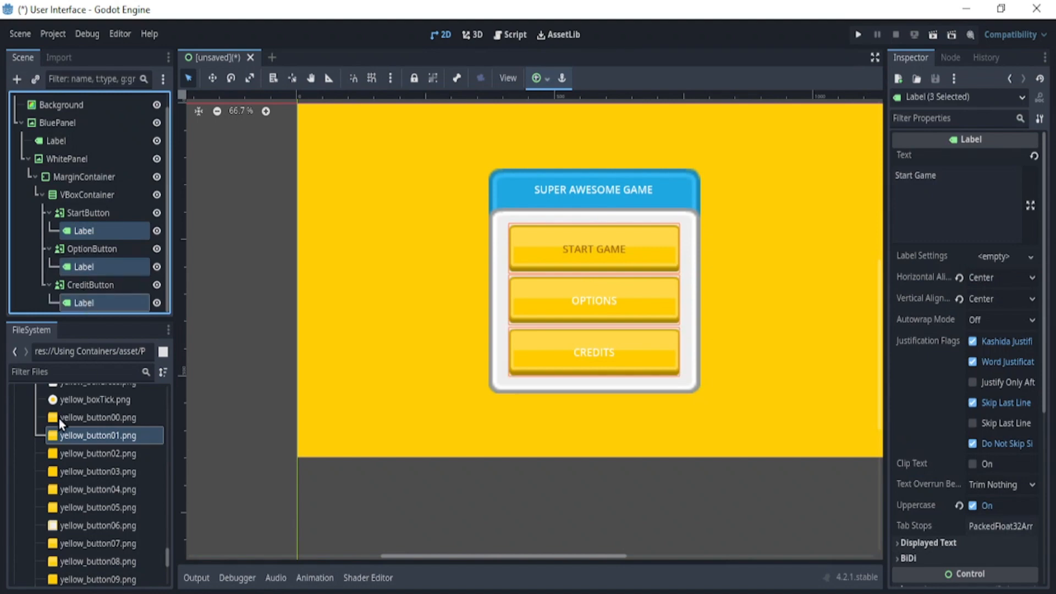
scroll(51, 429, up, 5)
scroll(51, 449, up, 15)
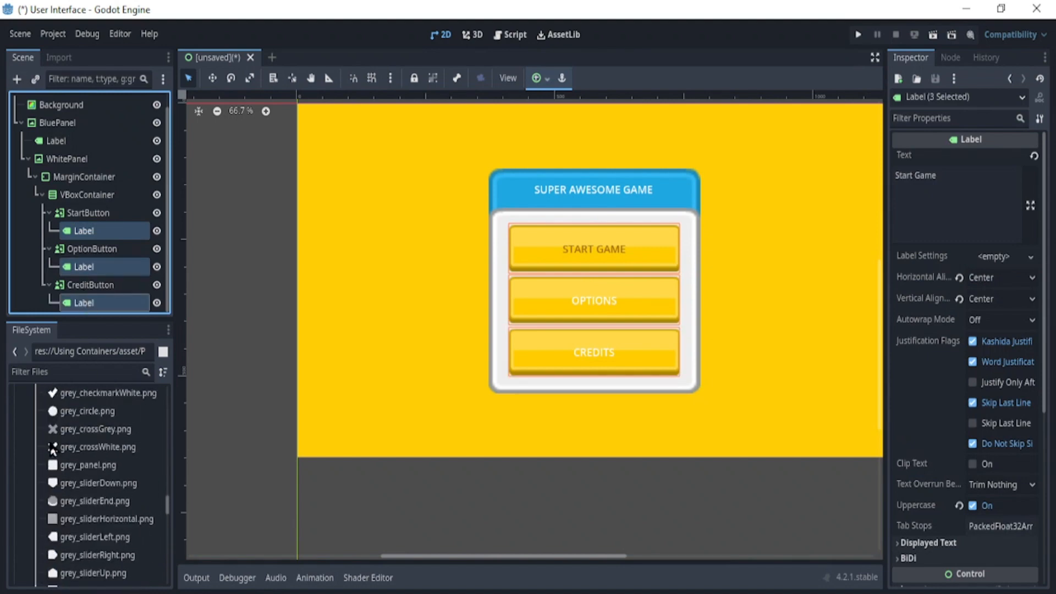
scroll(51, 449, up, 15)
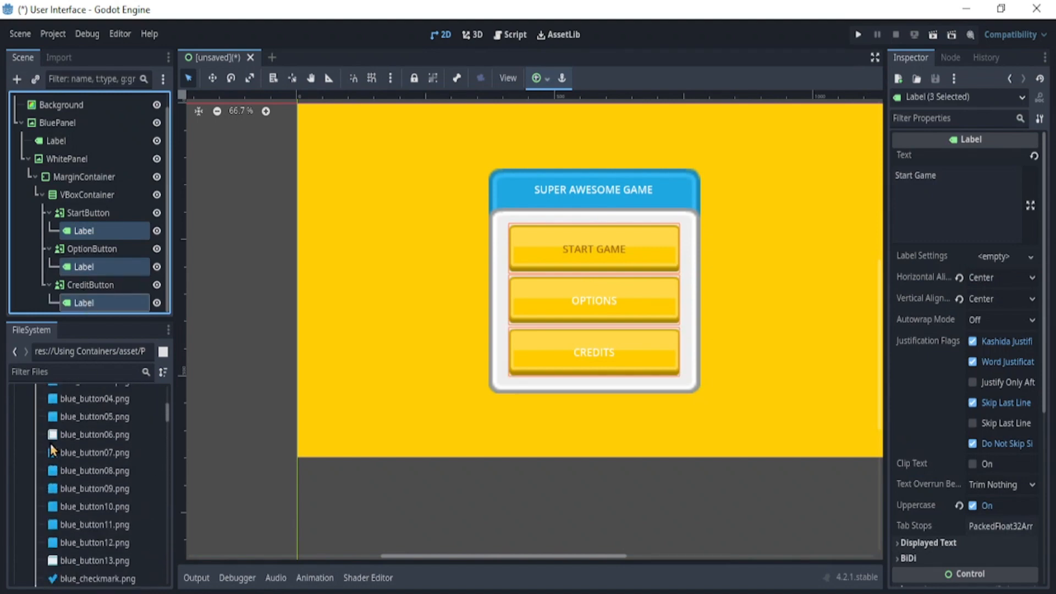
click(35, 504)
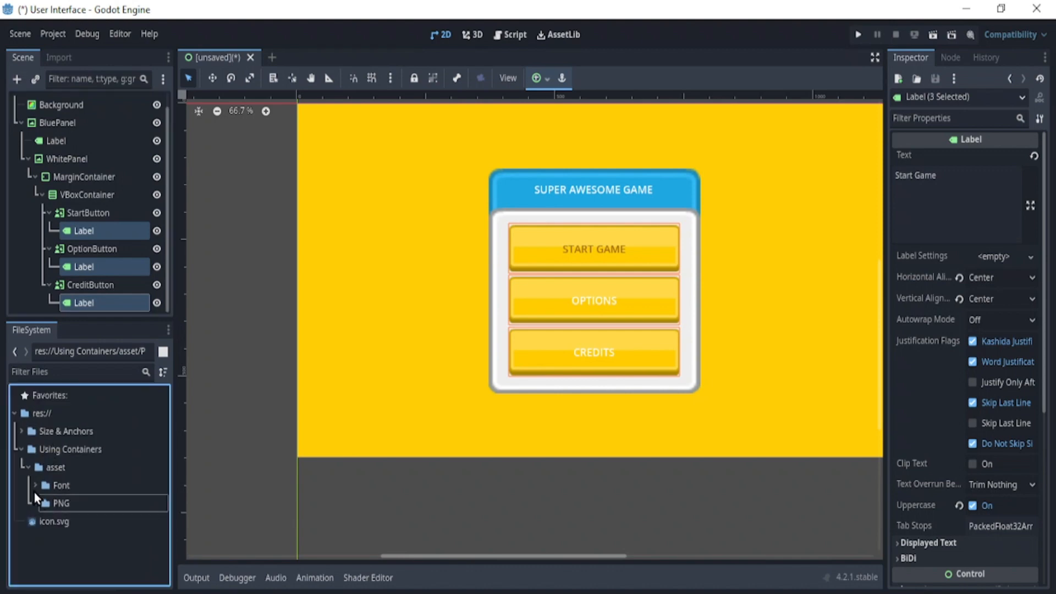
click(35, 485)
Override the font of the Labels inside StartButton, OptionButton and CreditButton with kenvector_future.ttf
scroll(916, 367, down, 5)
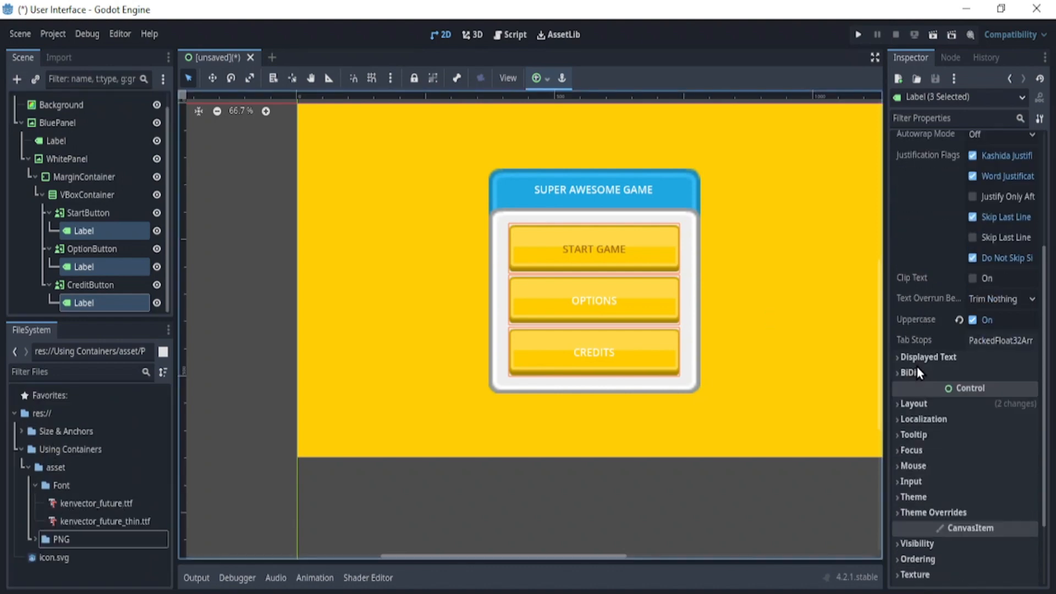
click(913, 354)
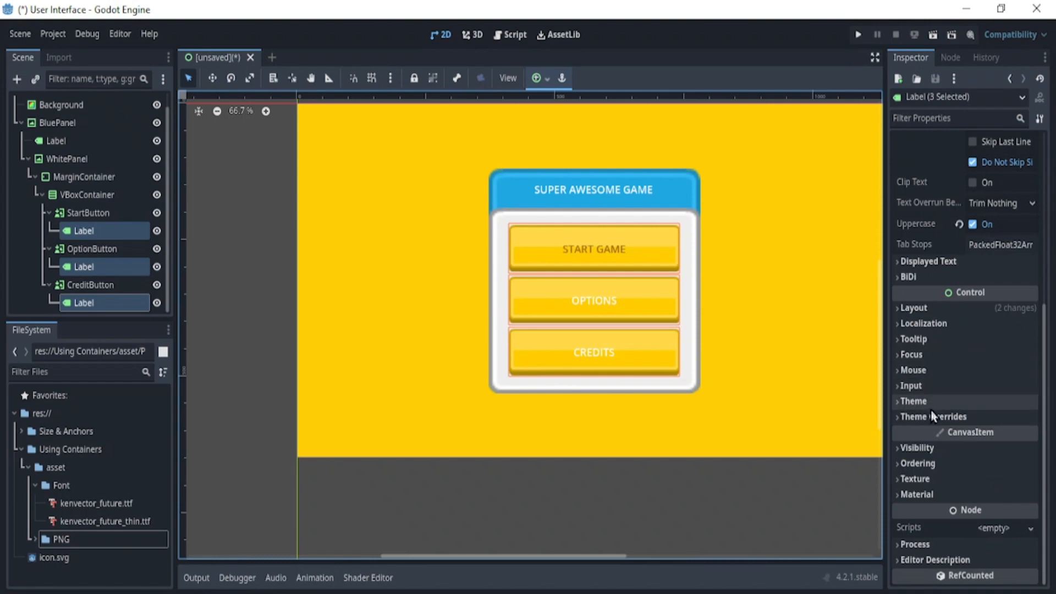
click(931, 415)
scroll(931, 415, down, 3)
click(929, 381)
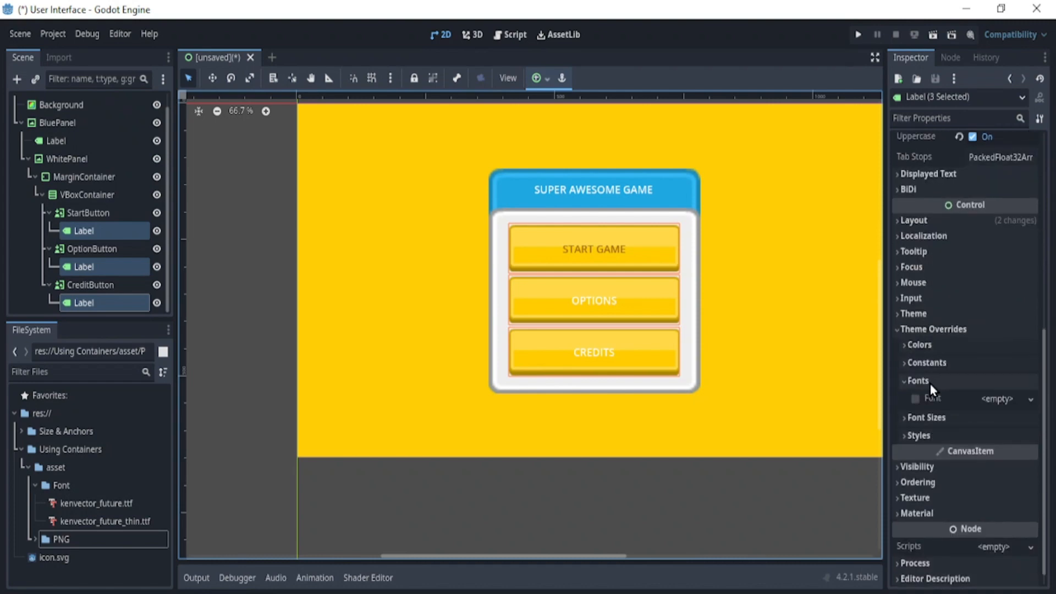
drag(96, 503, 996, 399)
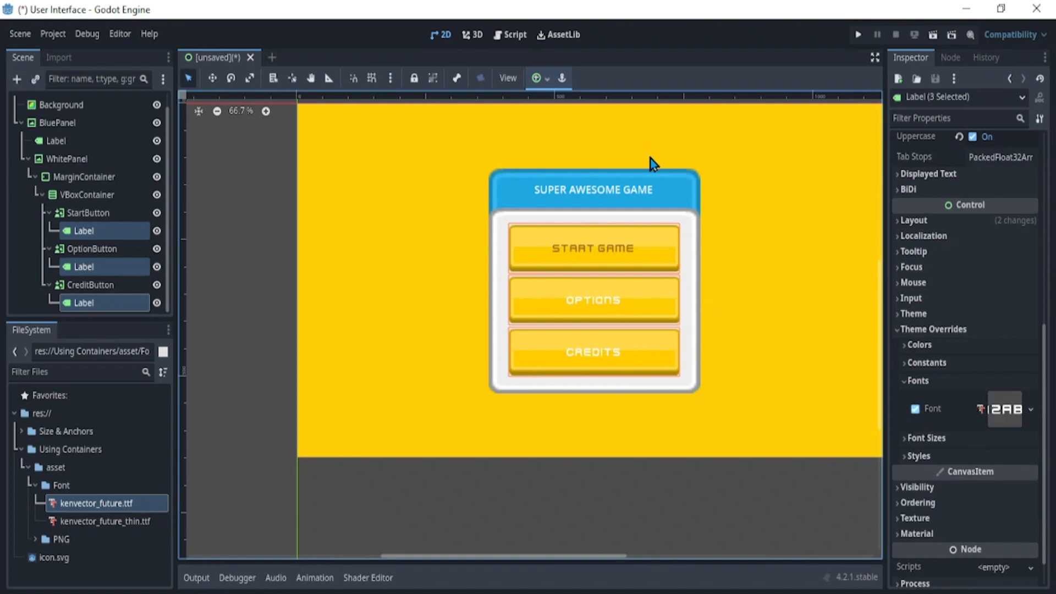
Remove the font override from the three button Labels, then collapse the Font folder and the theme overrides
click(914, 409)
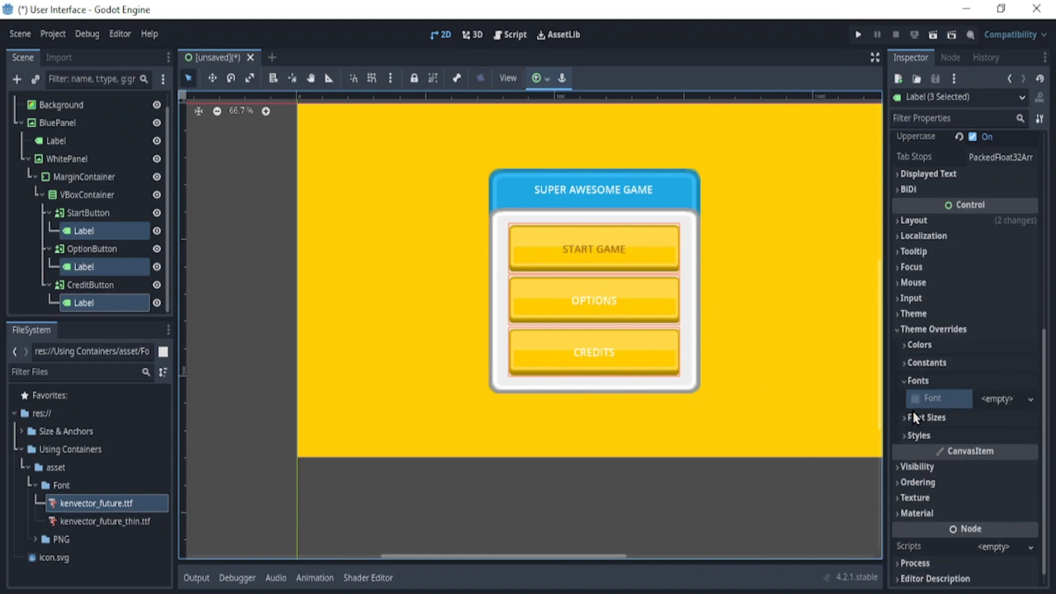
click(35, 485)
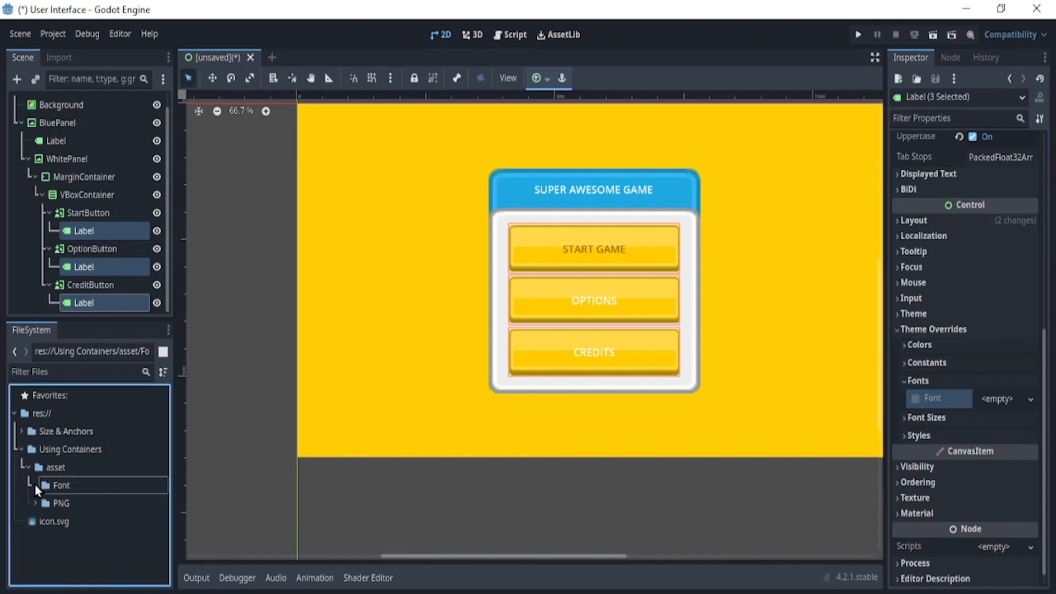
click(953, 380)
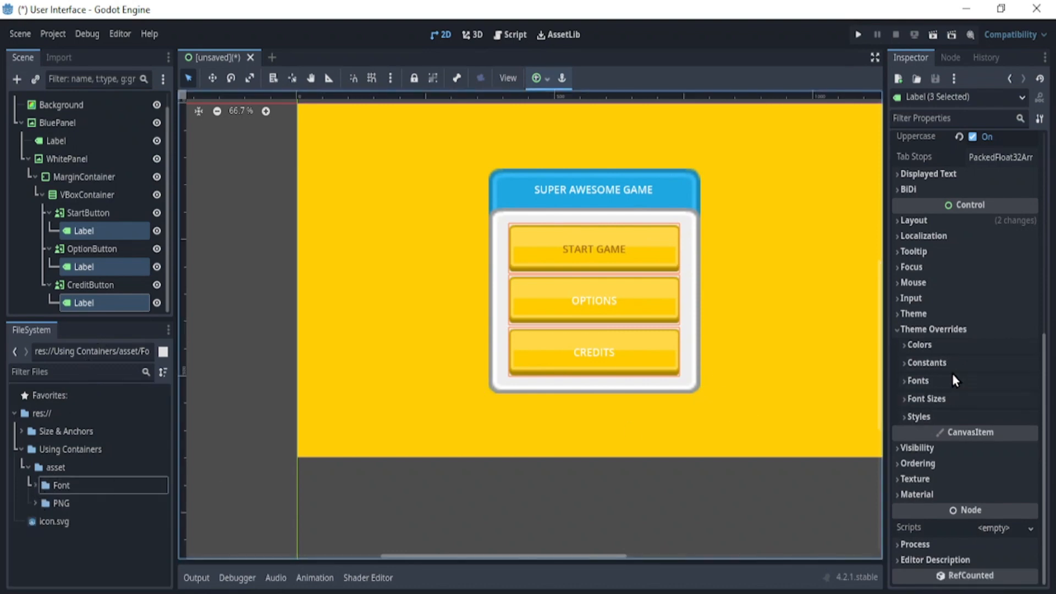
click(946, 330)
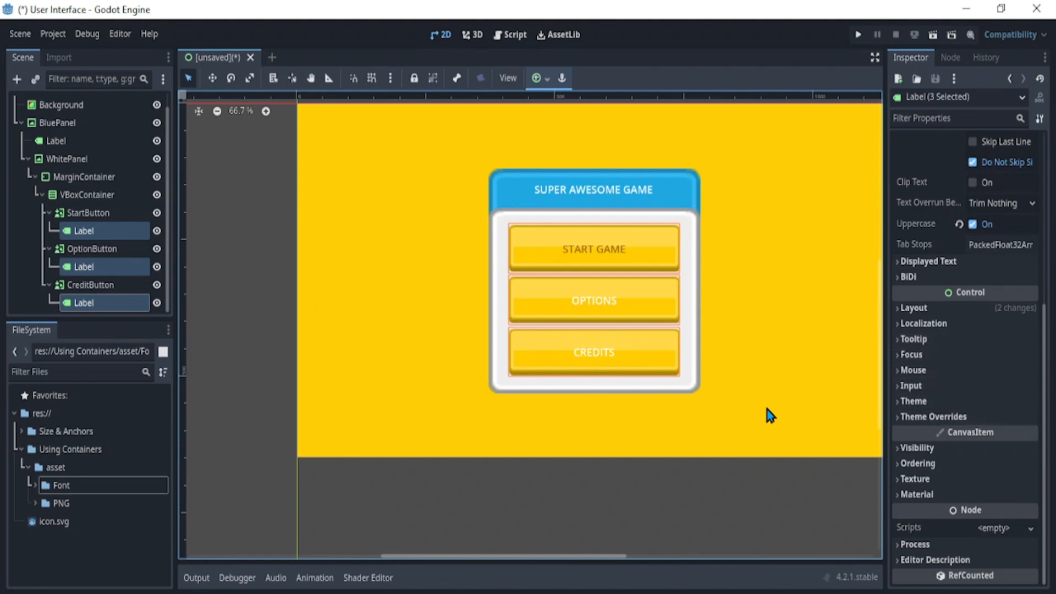
Create a new Theme resource on the Main node and open it for editing
scroll(64, 171, up, 1)
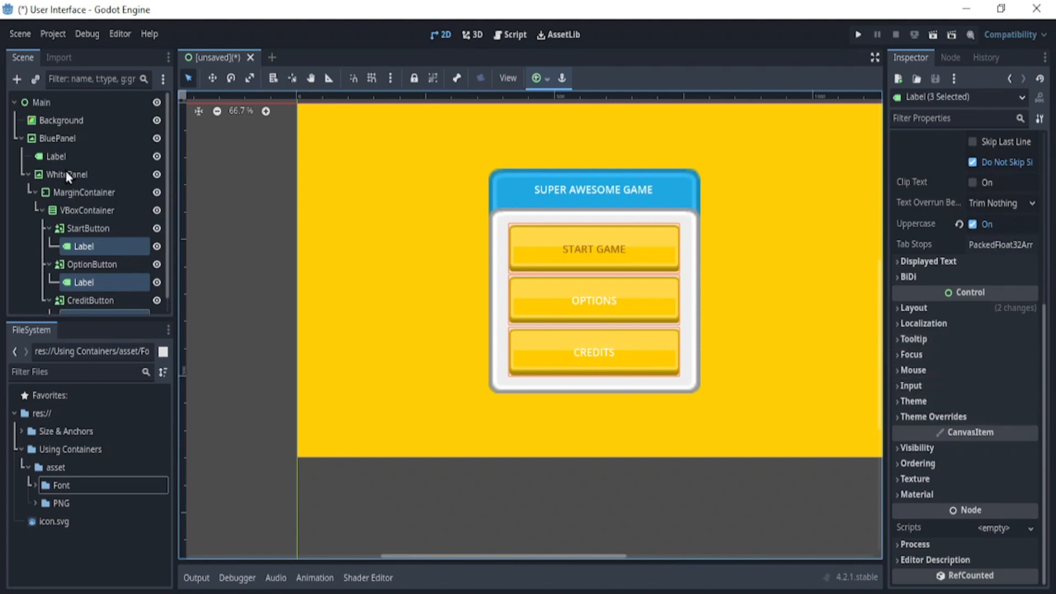
click(69, 102)
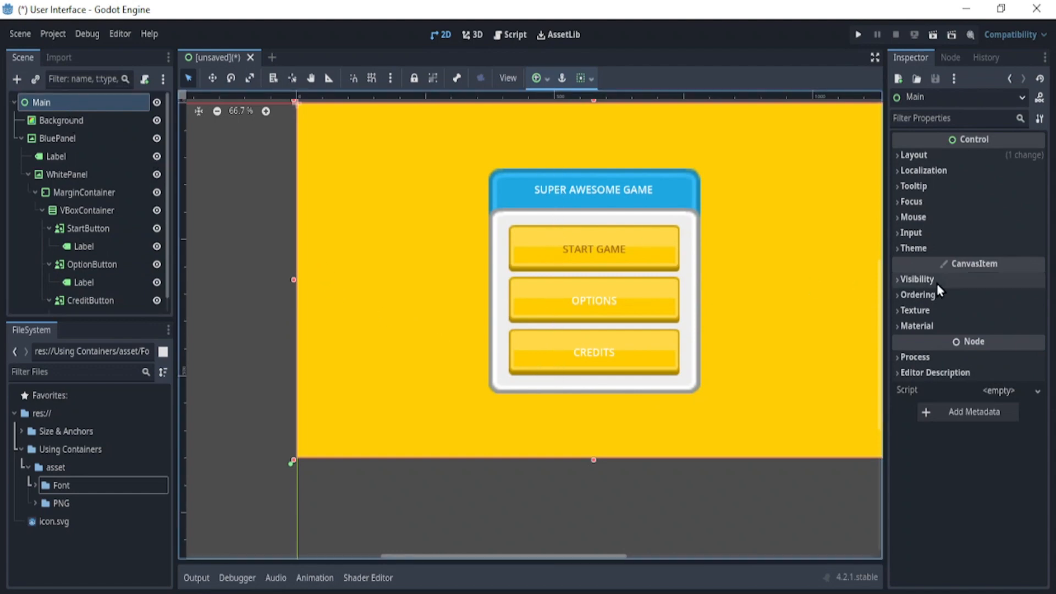
click(984, 249)
click(998, 266)
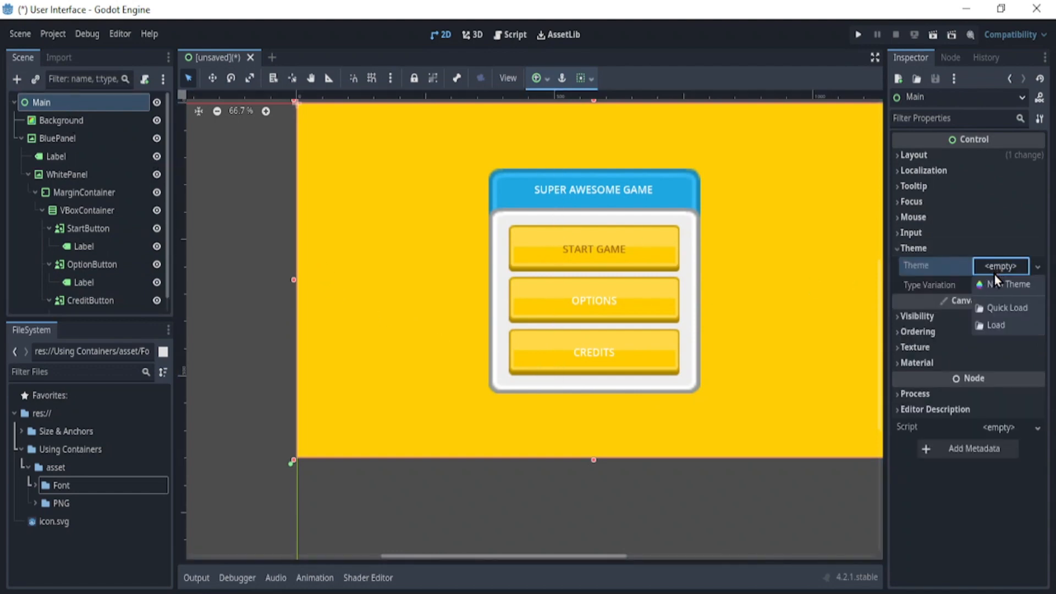
click(996, 284)
click(996, 266)
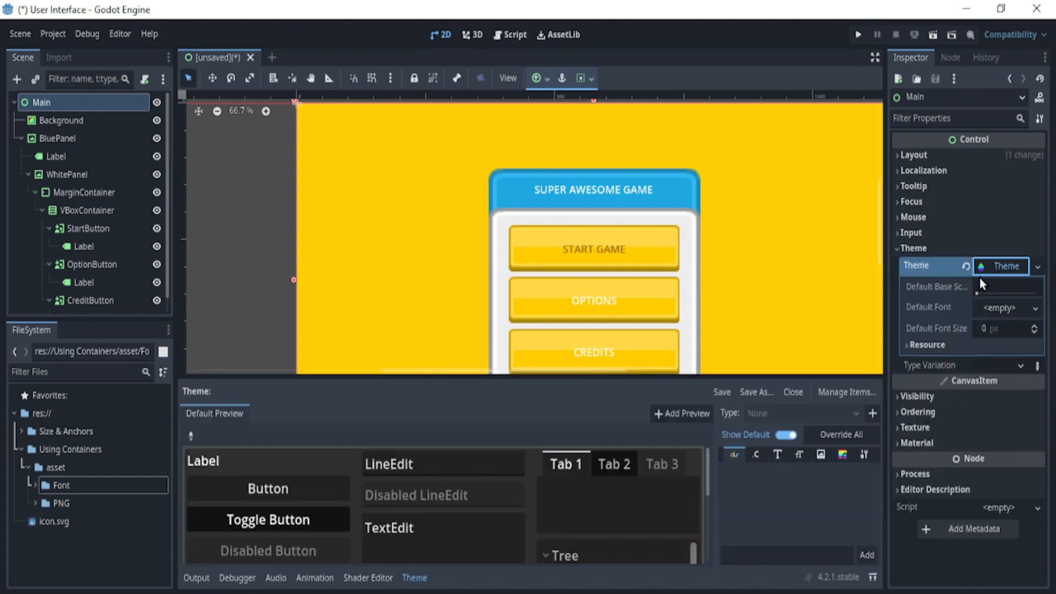
Add the Label item type to the new theme
click(872, 414)
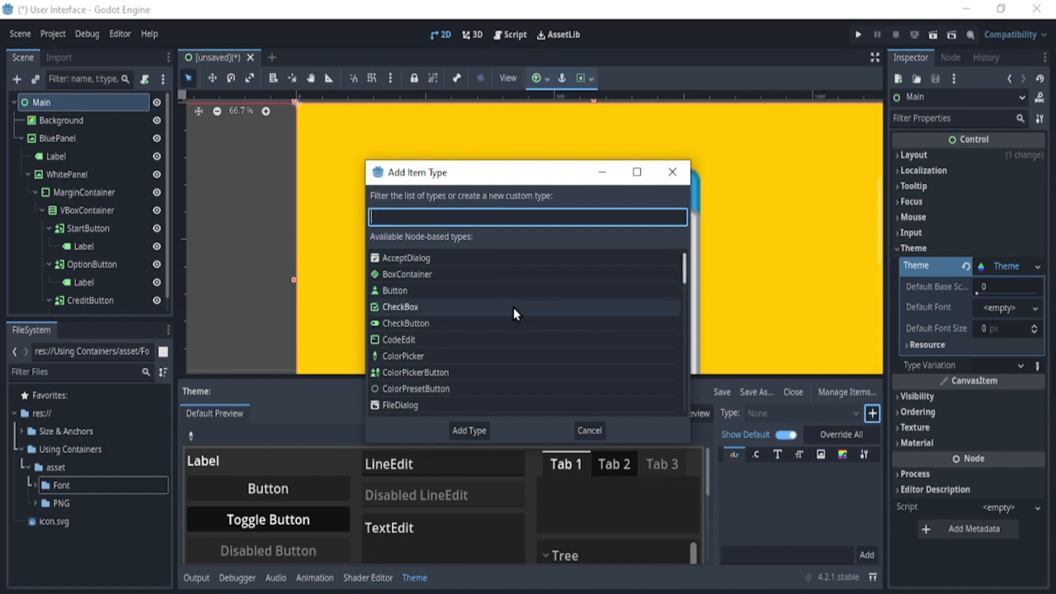
text(labe)
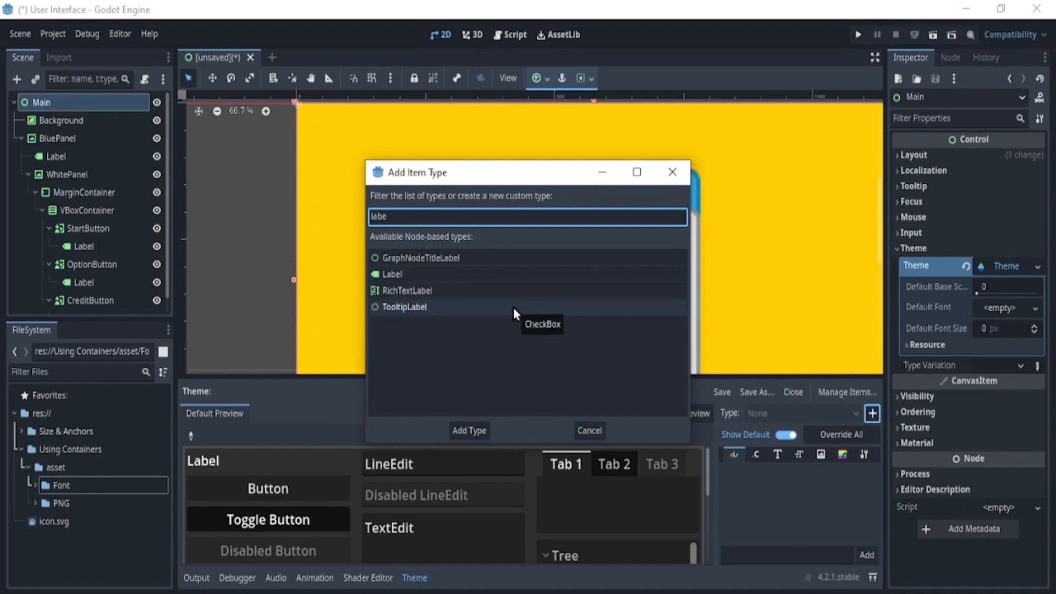
click(485, 272)
click(463, 430)
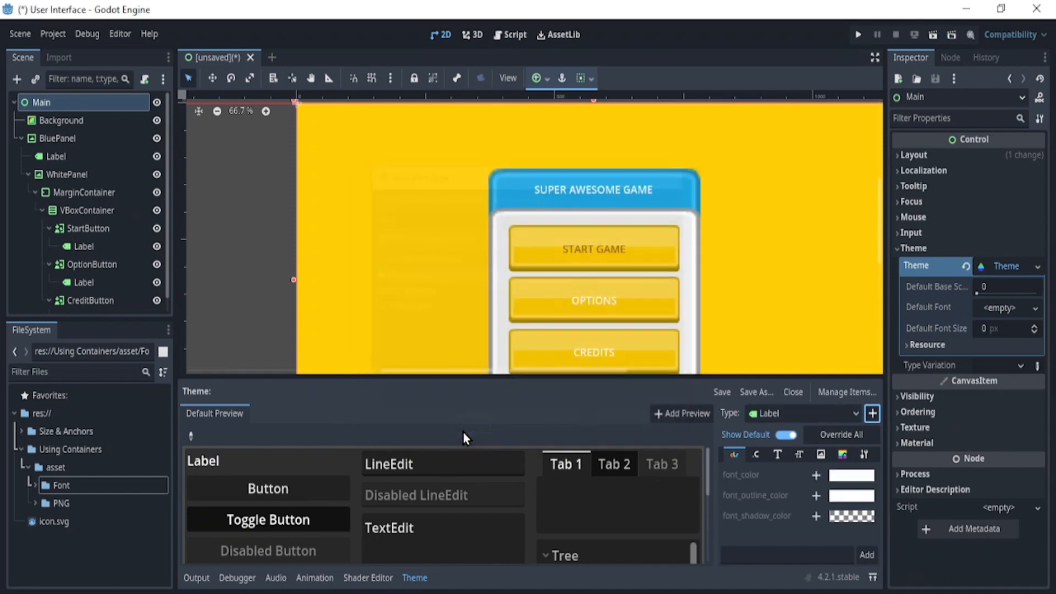
Override the Label type's font in the theme with kenvector_future.ttf from the Font folder
drag(606, 377, 600, 300)
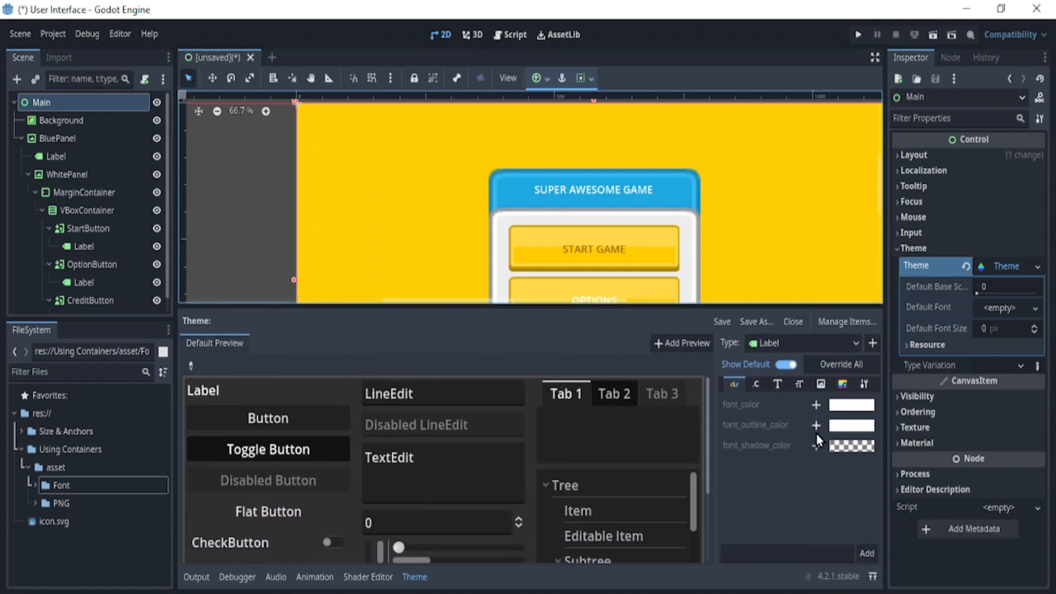
click(780, 386)
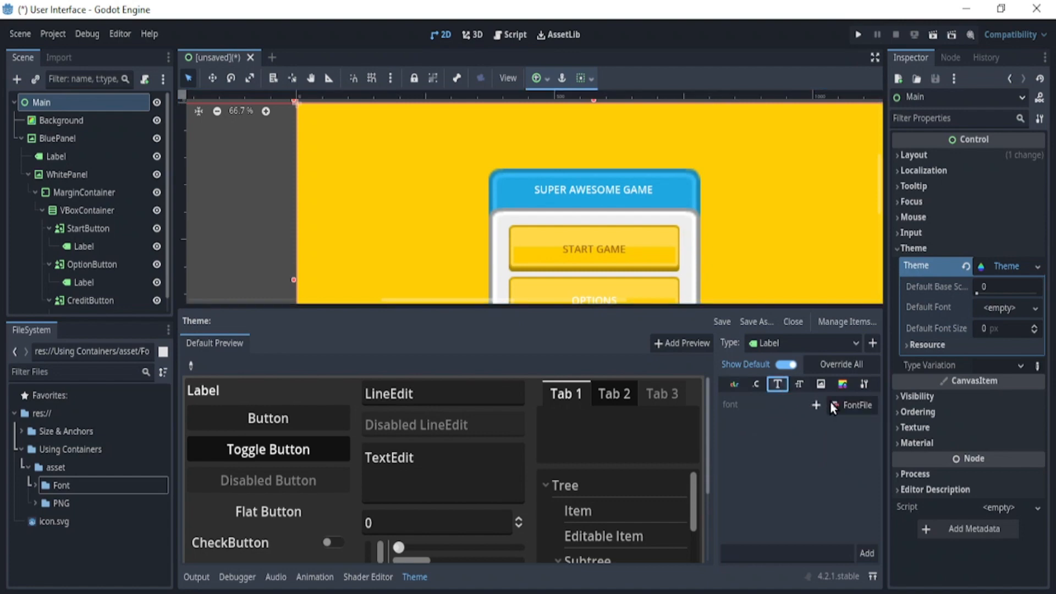
click(817, 407)
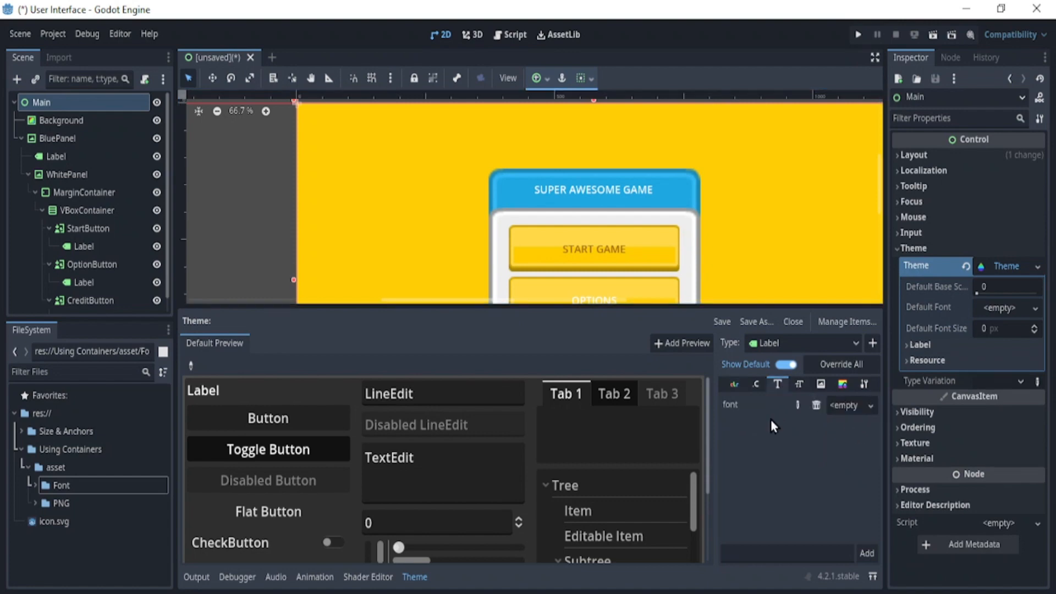
double_click(58, 485)
drag(78, 505, 845, 408)
drag(636, 308, 630, 380)
scroll(589, 264, down, 2)
scroll(588, 264, up, 1)
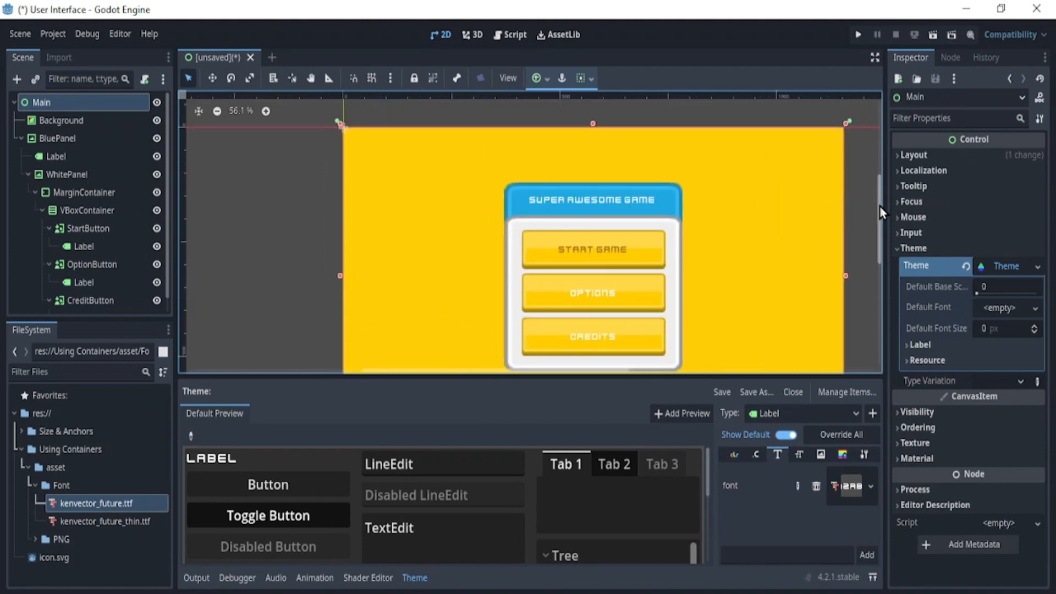
drag(880, 207, 880, 218)
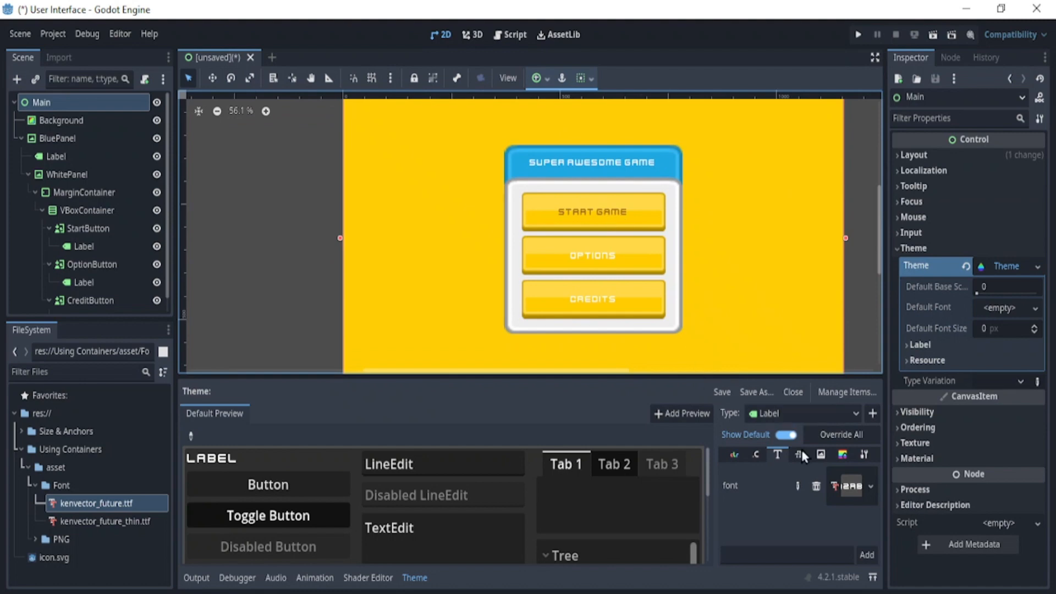
click(819, 454)
click(842, 455)
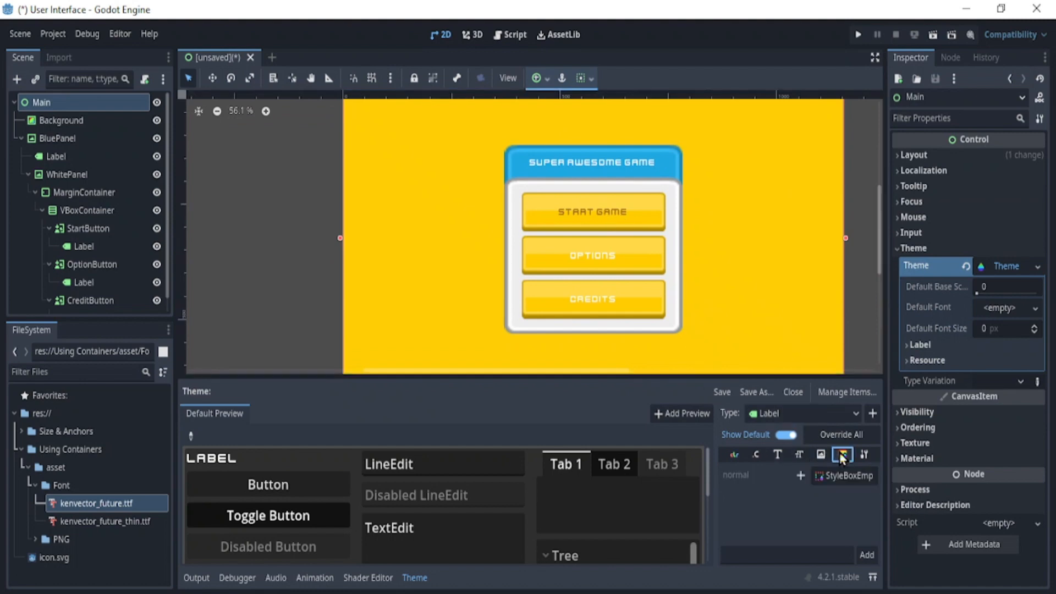
click(734, 454)
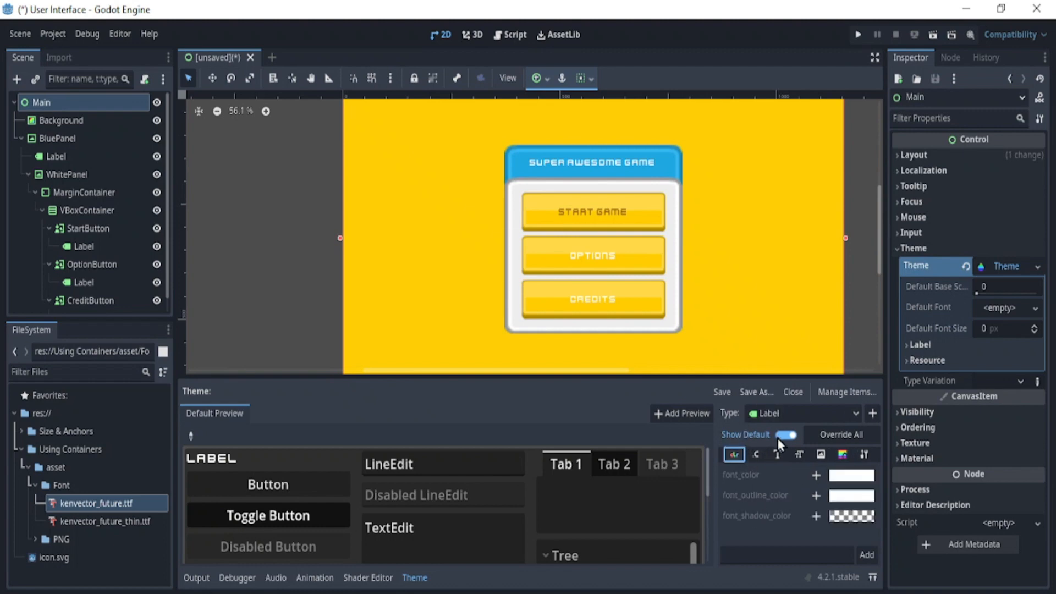
click(776, 452)
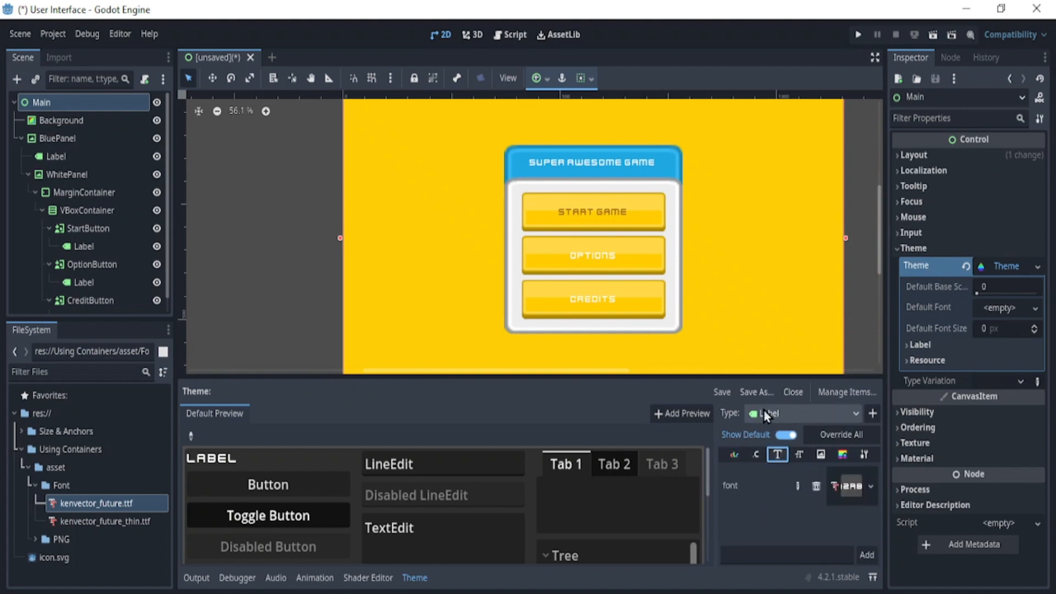
Save the theme as kenny_font.tres in the Using Containers/asset/Font folder
click(728, 394)
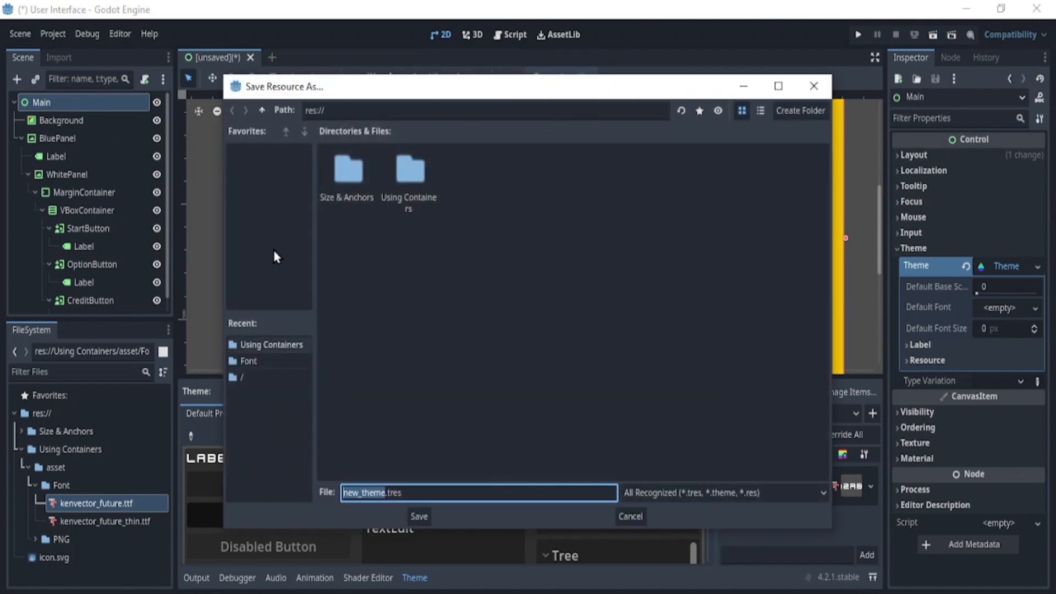
double_click(418, 193)
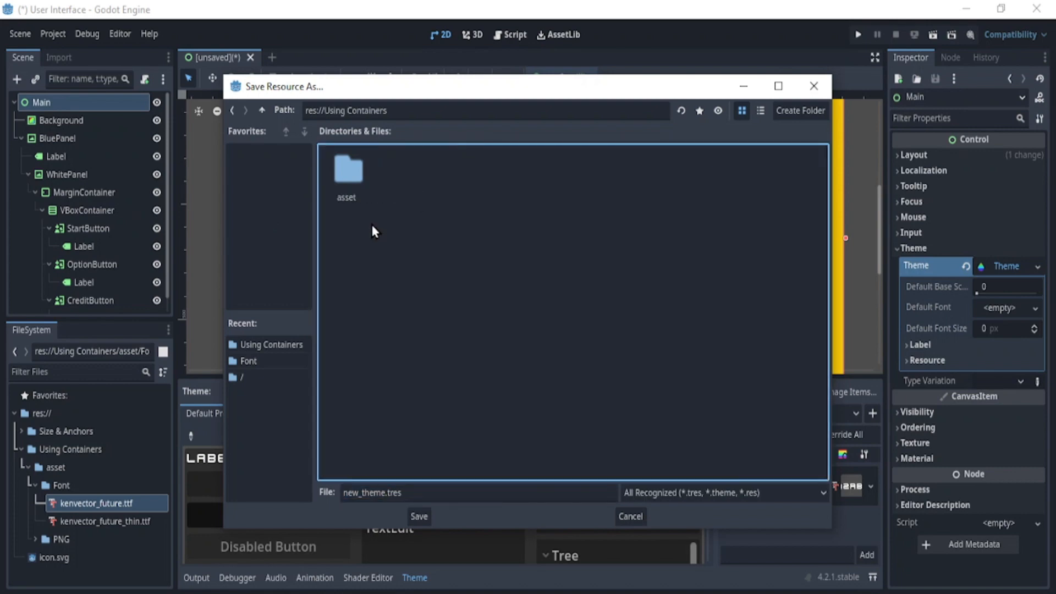
double_click(358, 196)
double_click(358, 195)
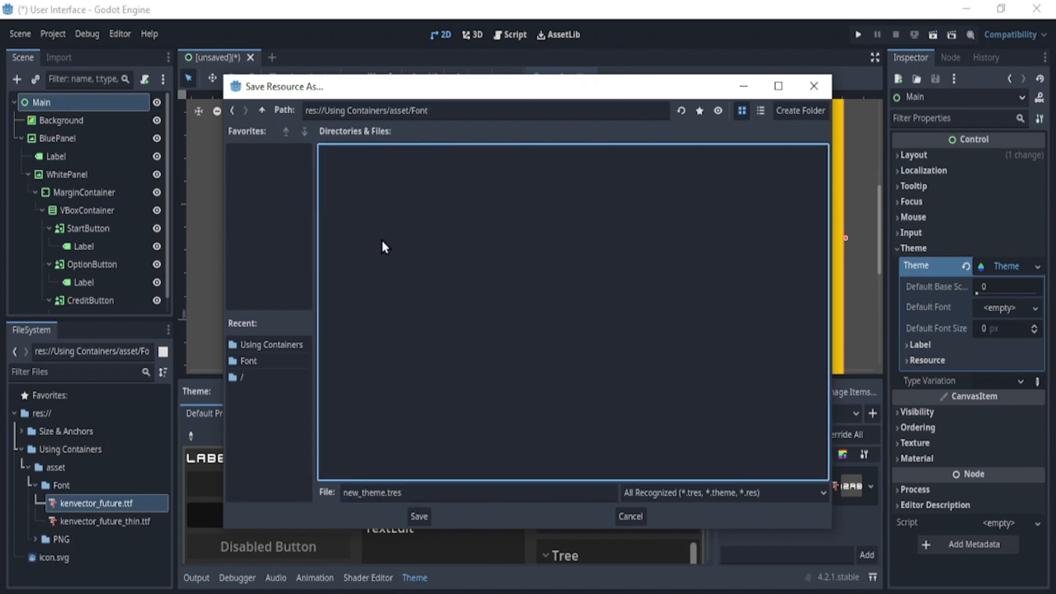
double_click(376, 492)
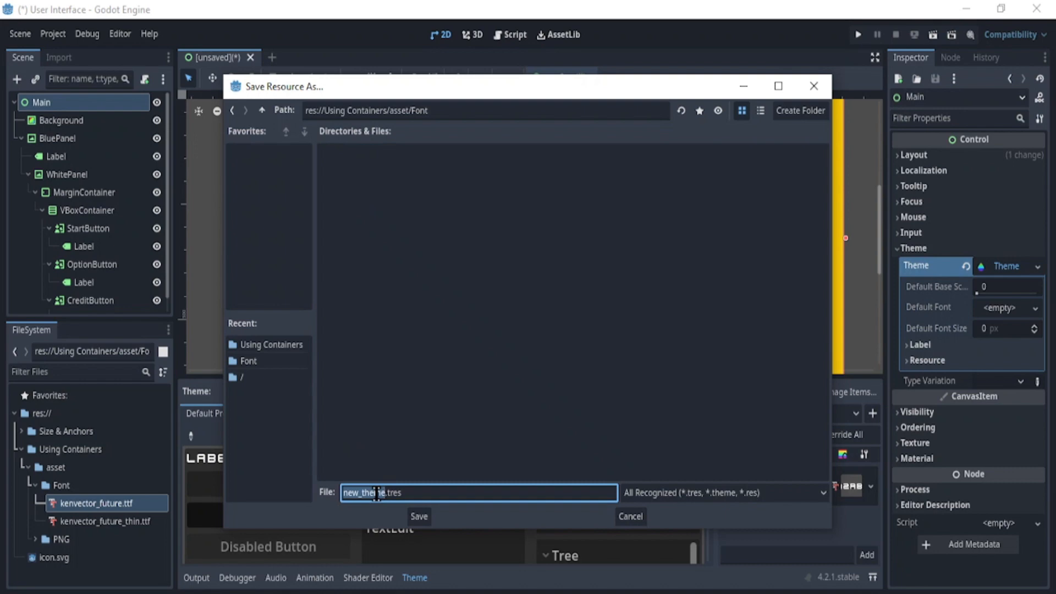
text(kenny_font)
key(Return)
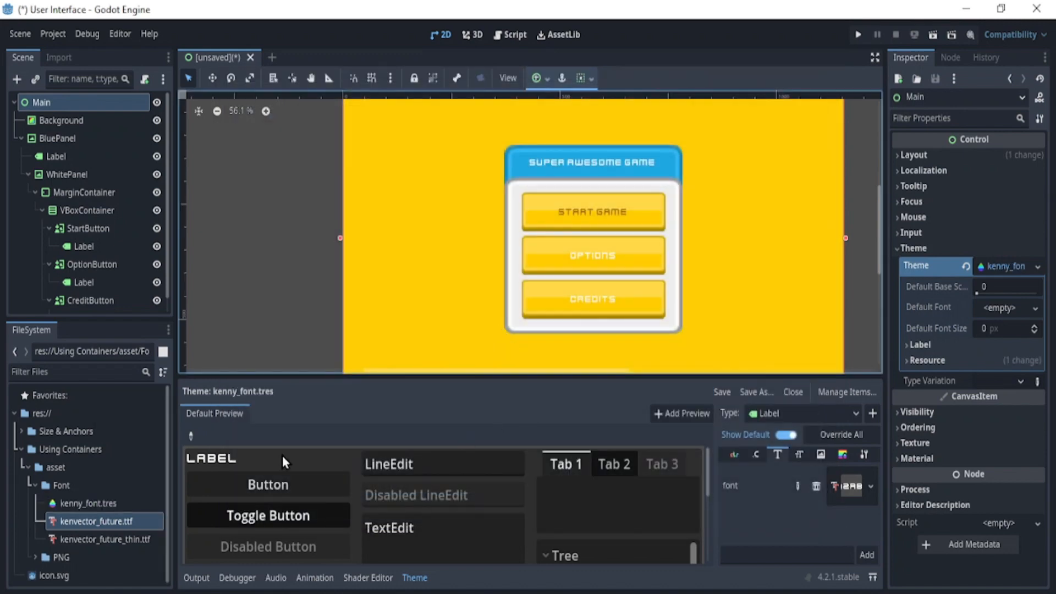
Close the theme editor and clear the theme assigned to the Main node
click(415, 577)
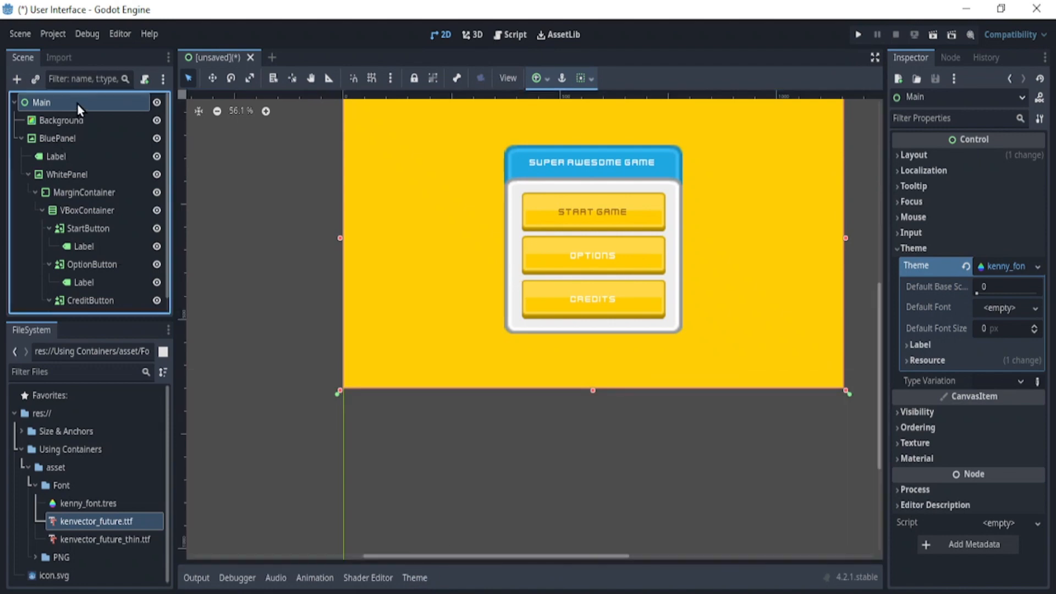
click(965, 266)
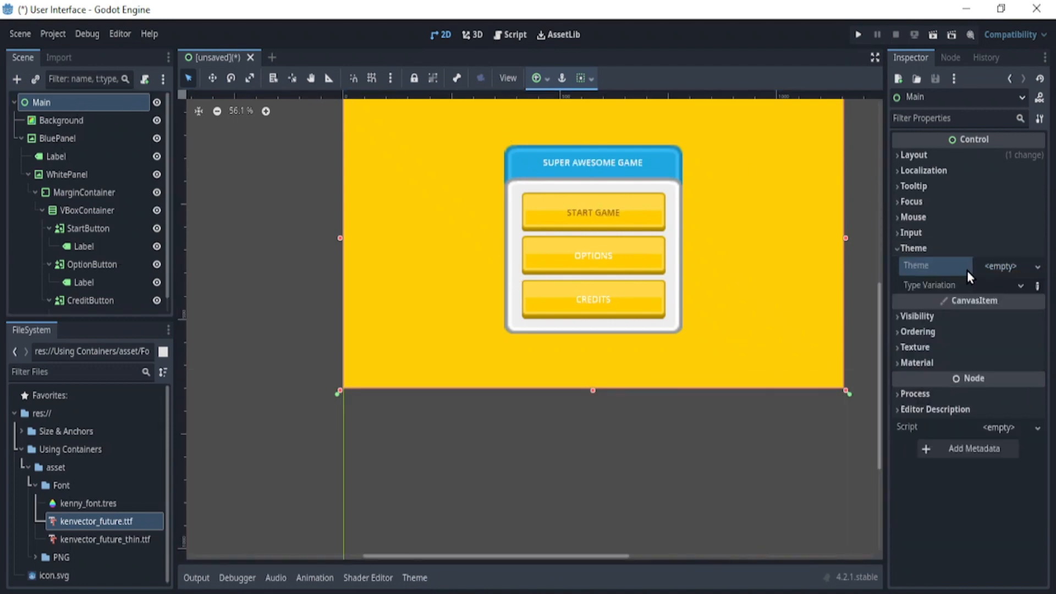
Try kenny_font.tres as the Main node's theme, then remove it again
scroll(645, 160, up, 5)
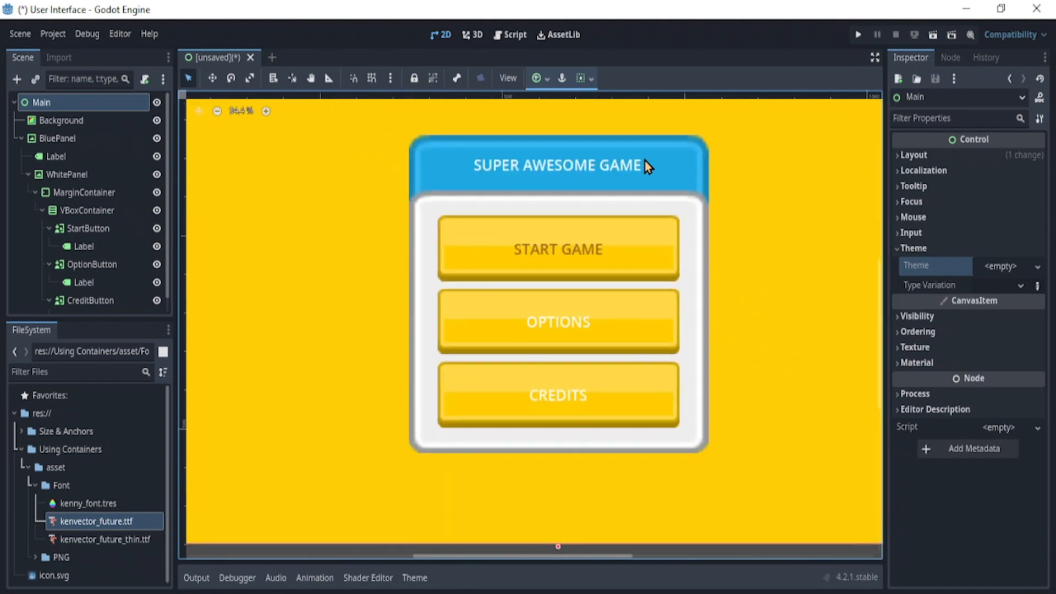
drag(77, 503, 997, 273)
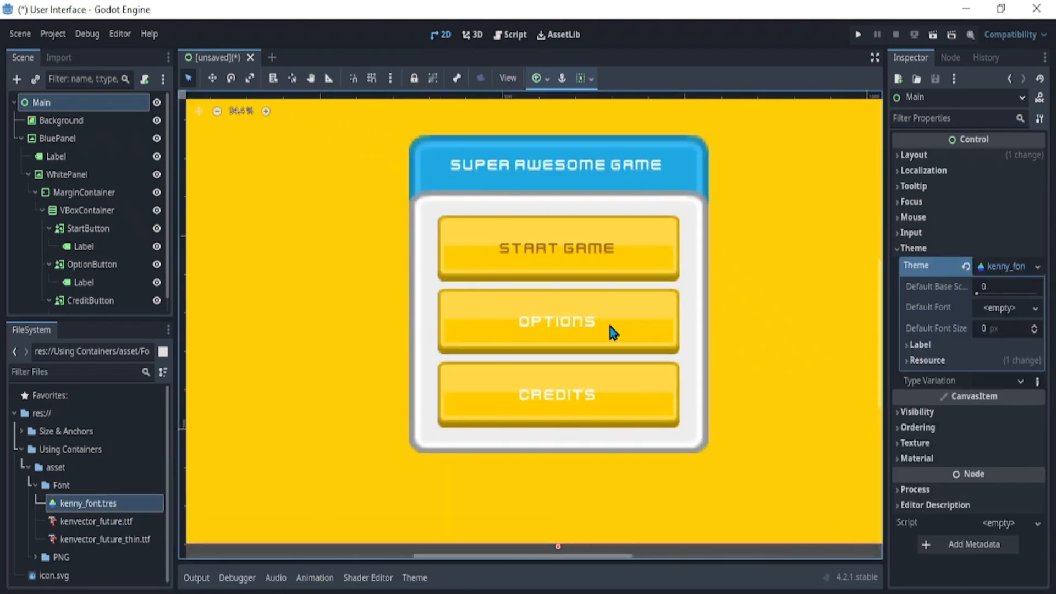
click(965, 267)
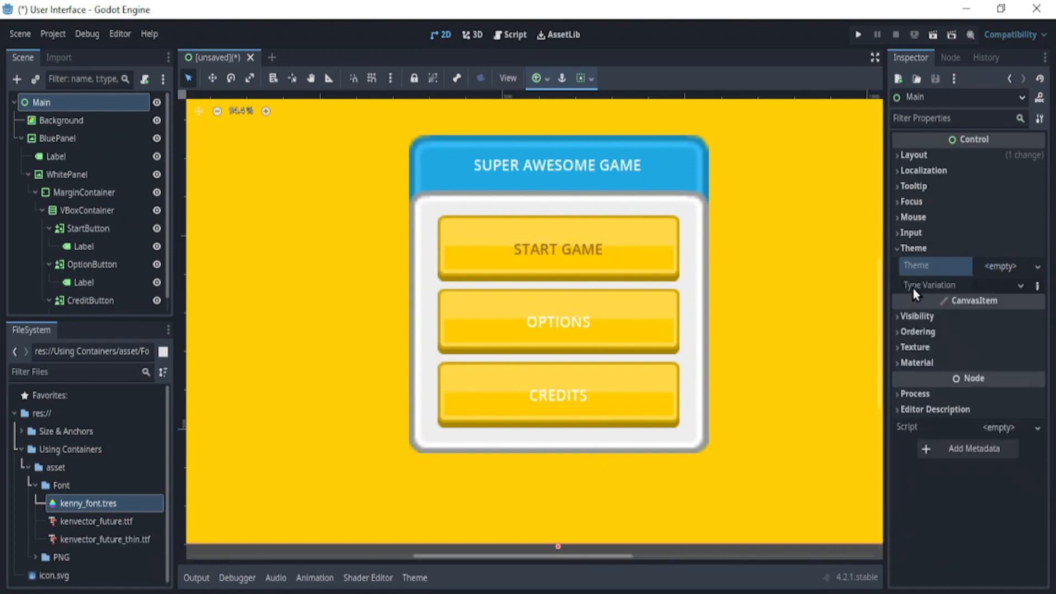
Save the scene as main.tscn in the Using Containers/asset/Font folder
key(ctrl+s)
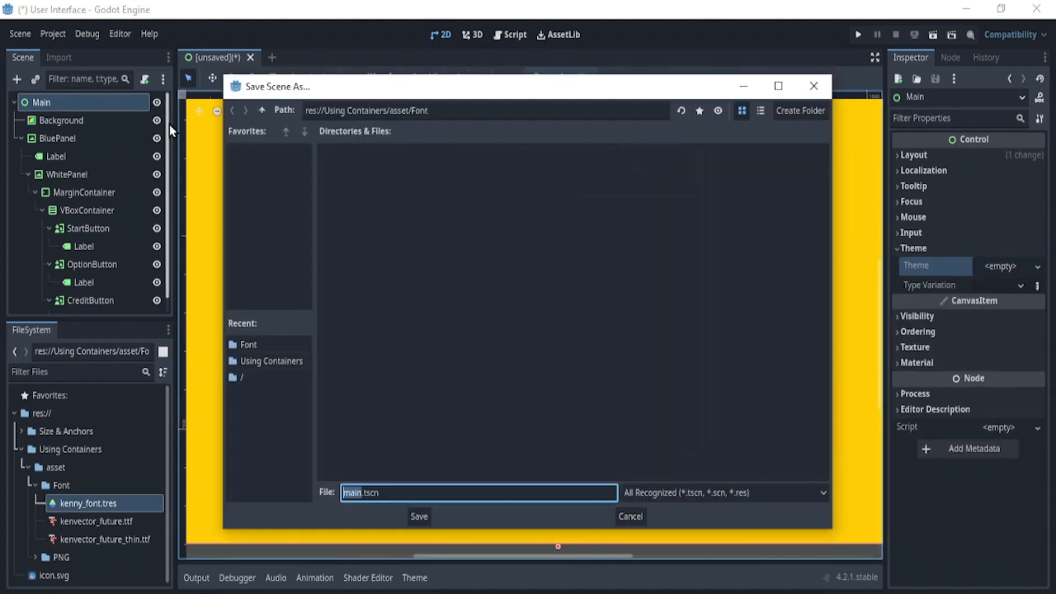
click(419, 517)
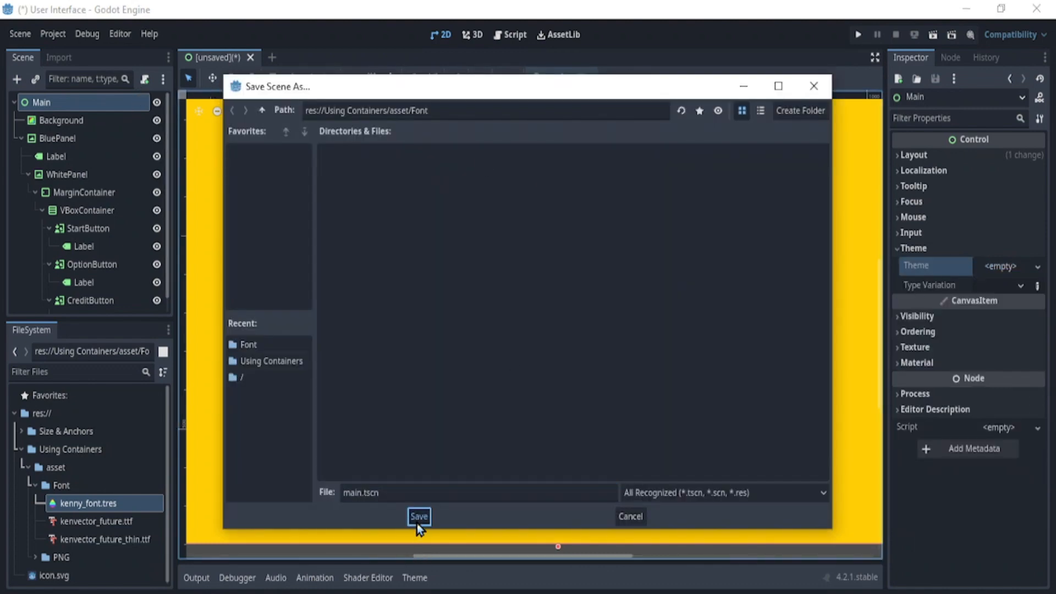
Filter the project settings for "them" and show the GUI theme settings
click(51, 33)
click(68, 53)
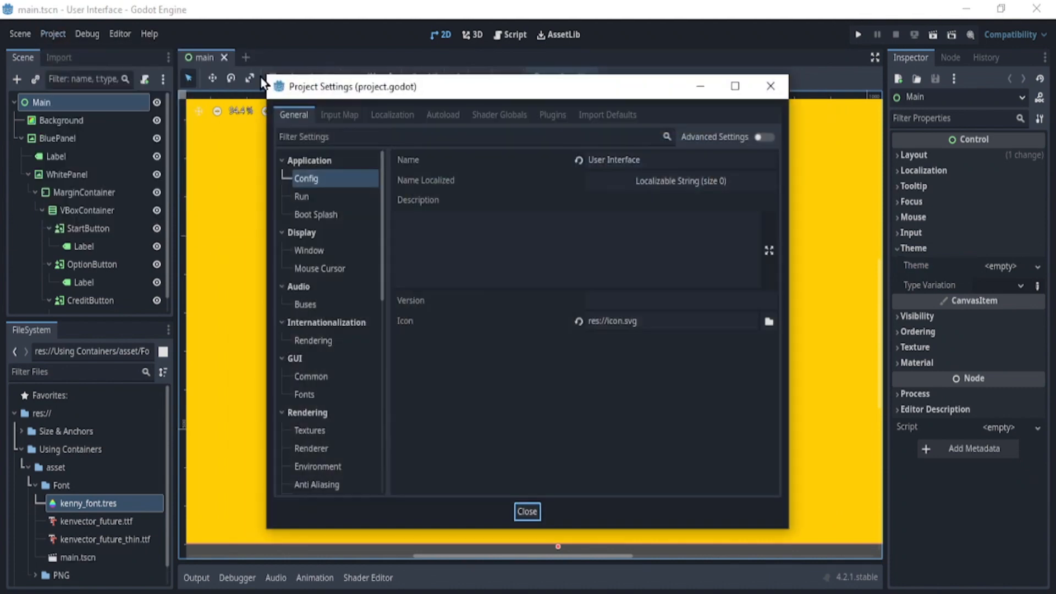
click(349, 136)
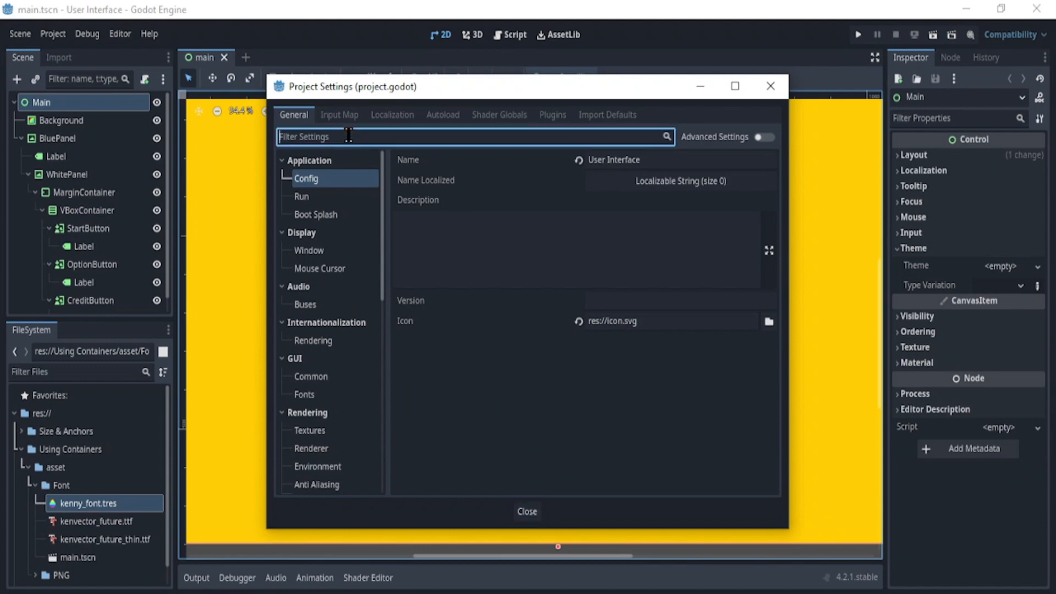
text(them)
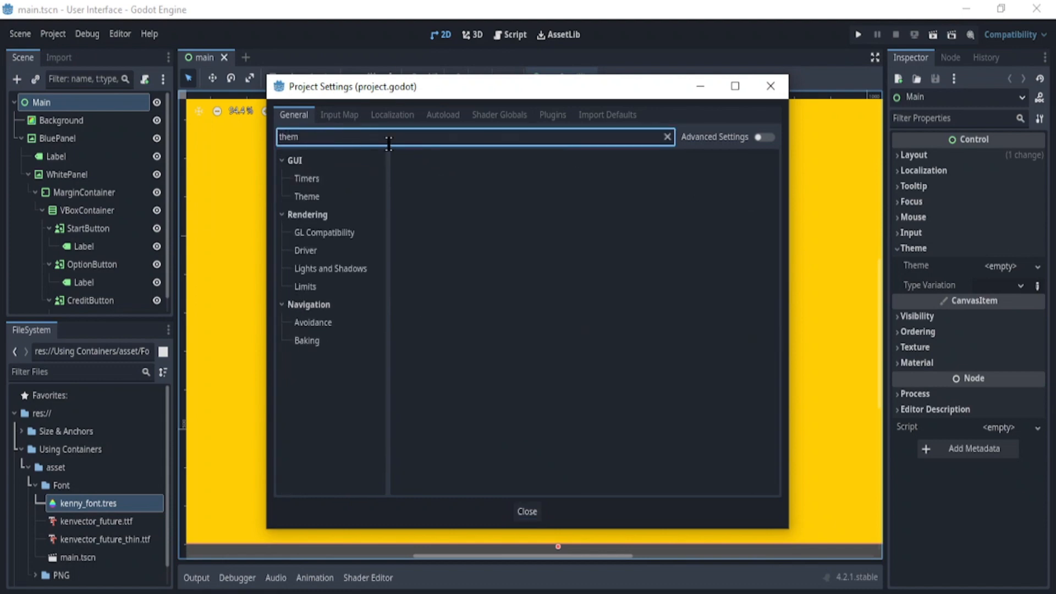
click(315, 197)
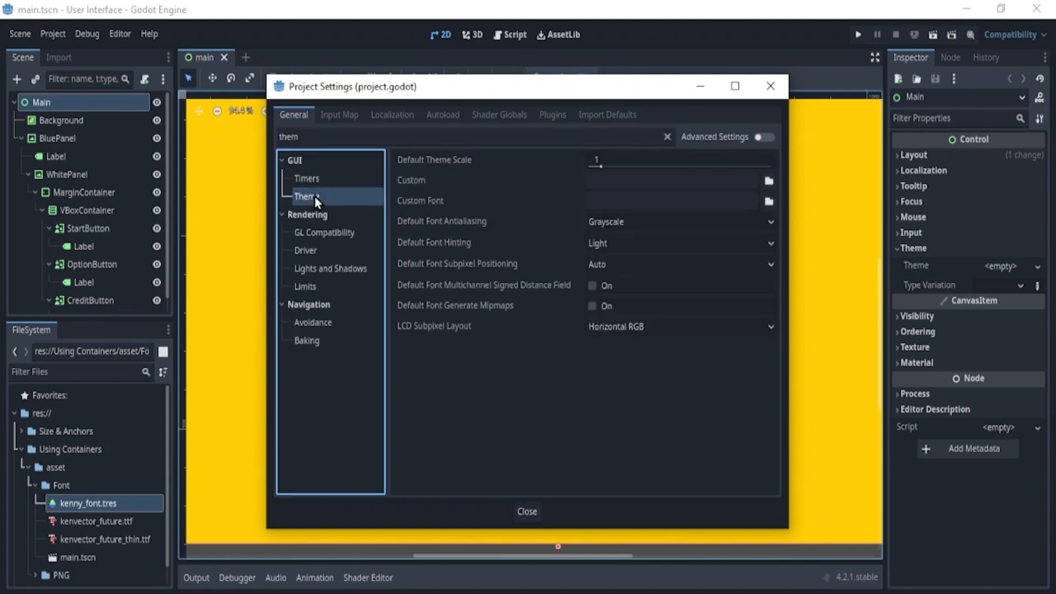
click(770, 182)
double_click(404, 184)
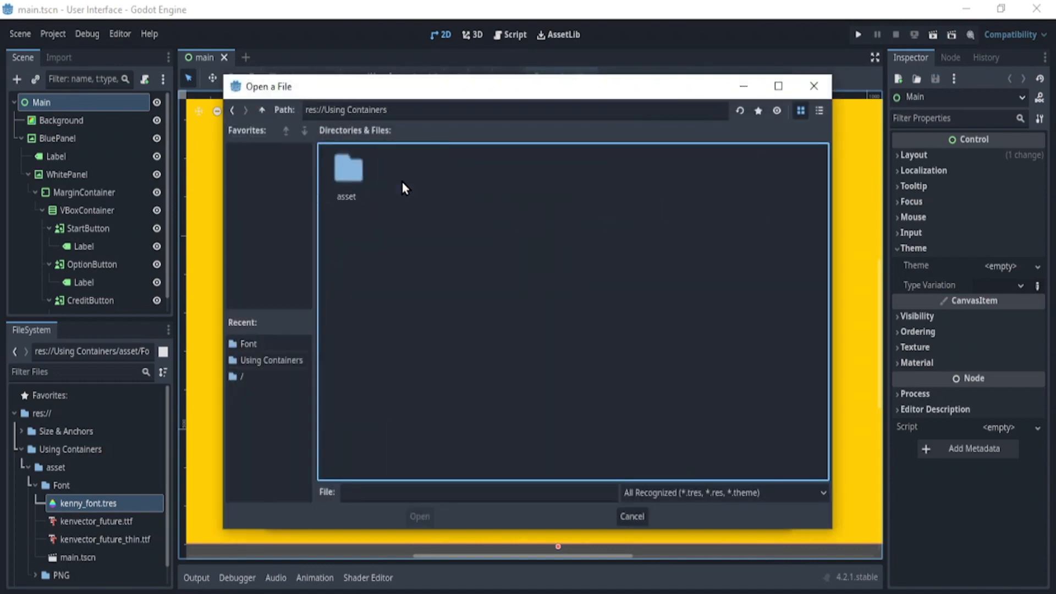
double_click(345, 189)
double_click(354, 190)
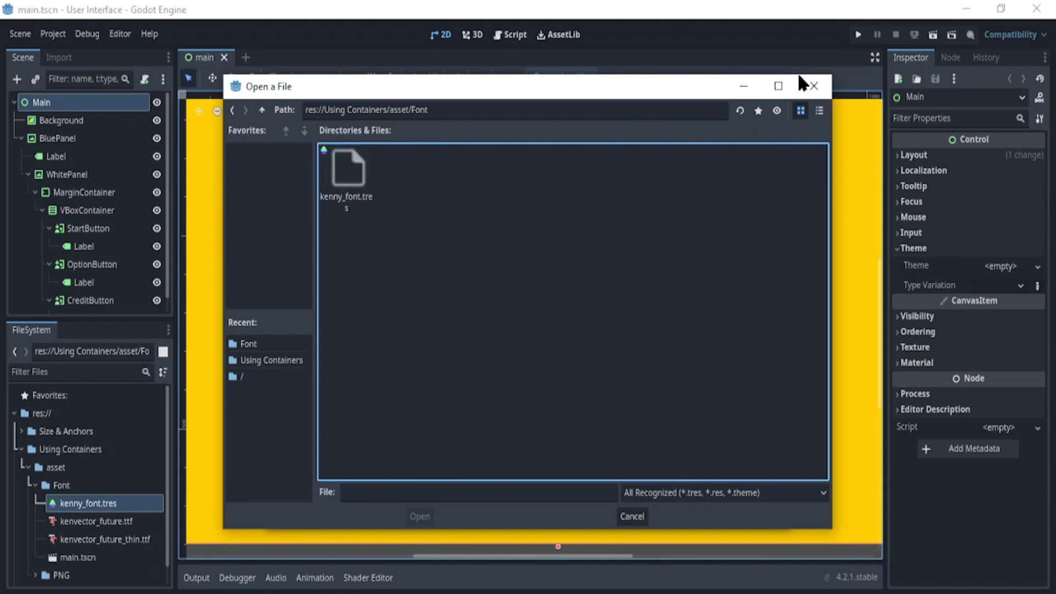
click(806, 87)
Set the project's custom font to kenvector_future.ttf from Using Containers/asset/Font, then save and restart the editor
click(768, 201)
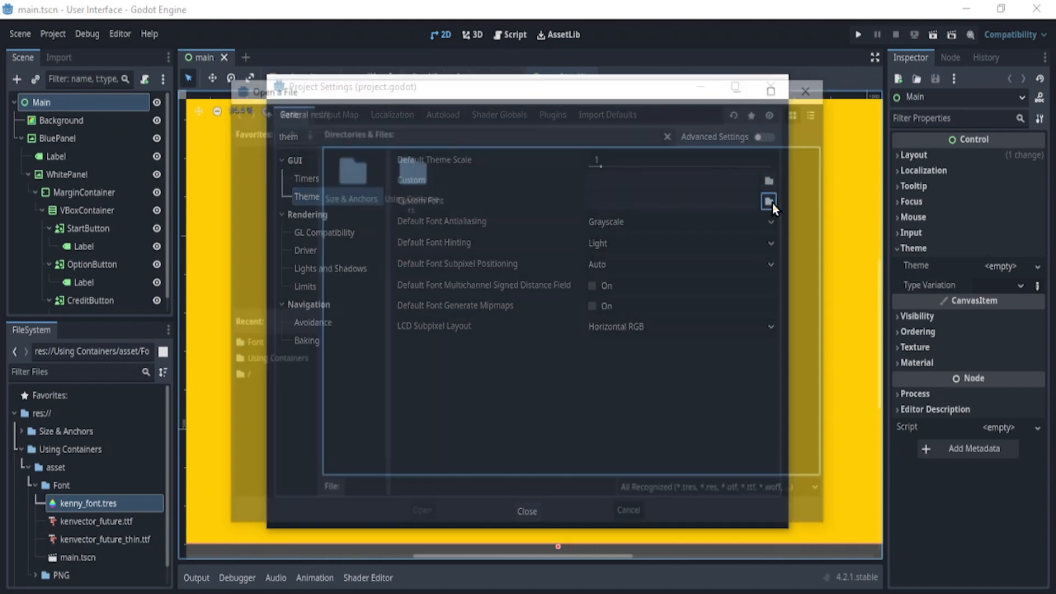
double_click(390, 168)
double_click(363, 175)
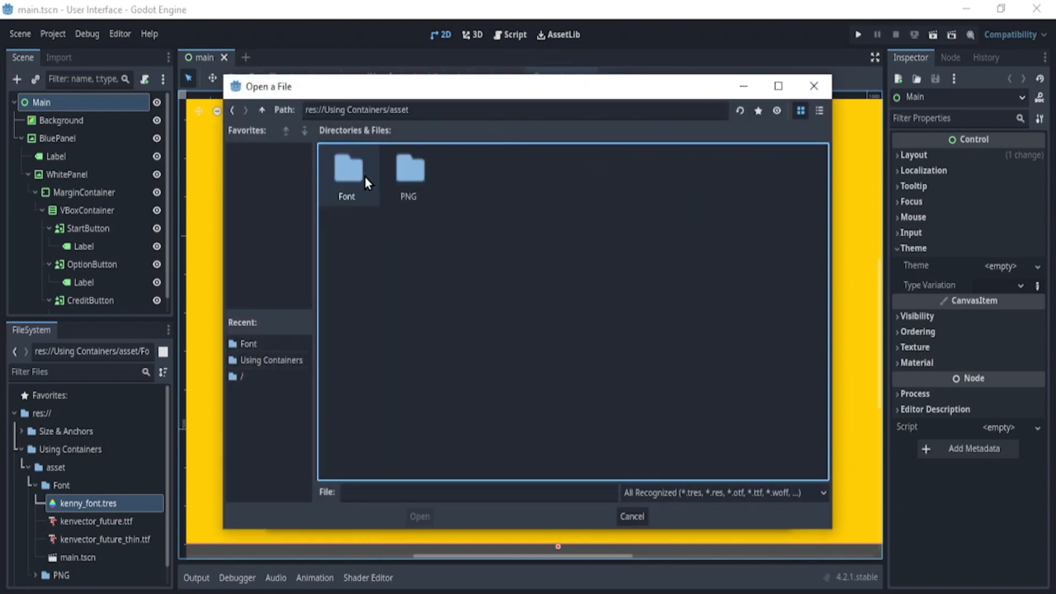
double_click(357, 183)
click(416, 193)
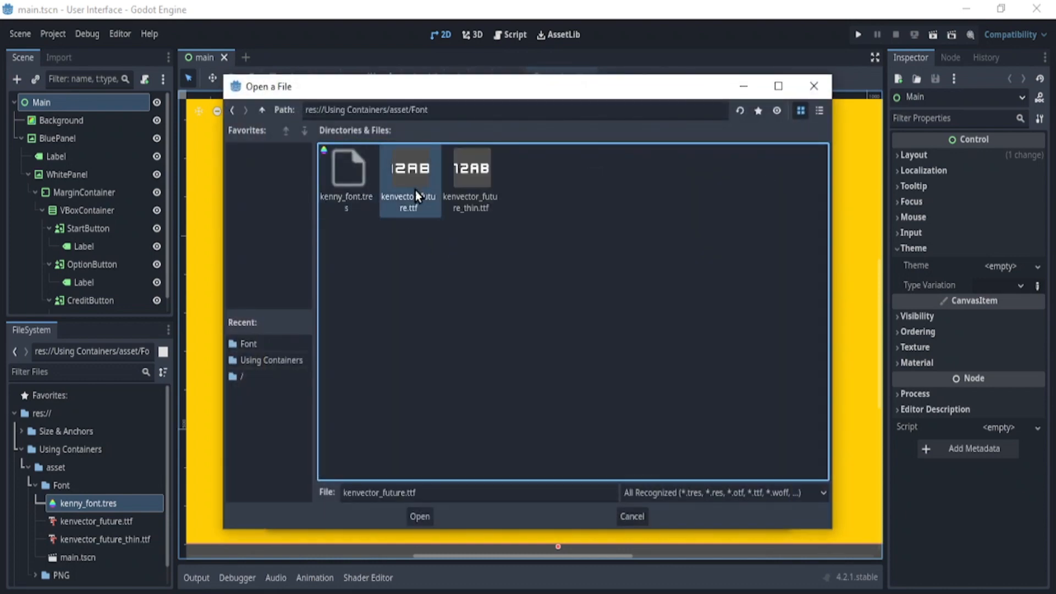
click(418, 520)
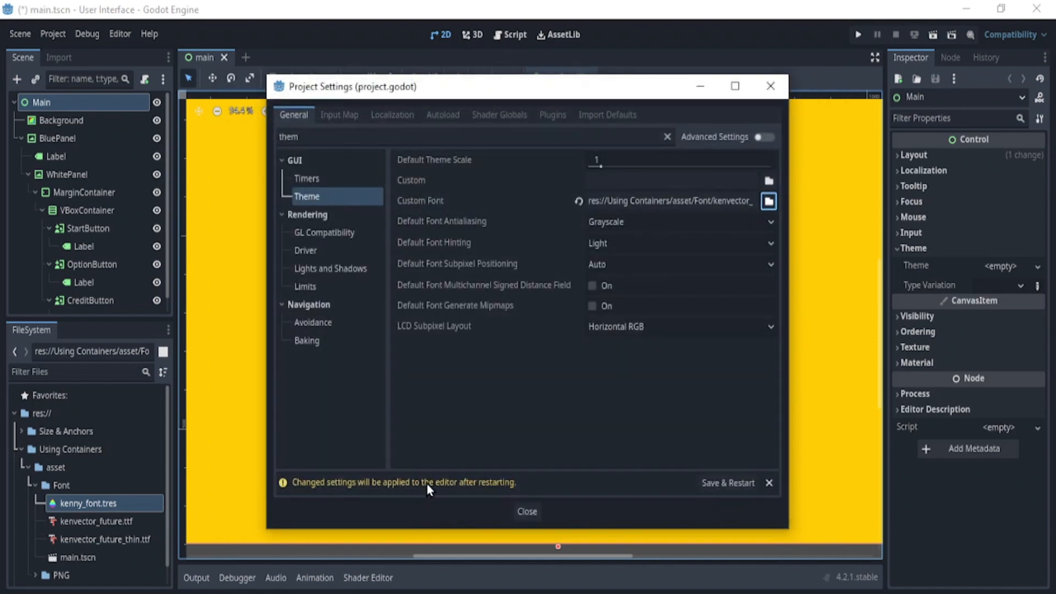
click(723, 484)
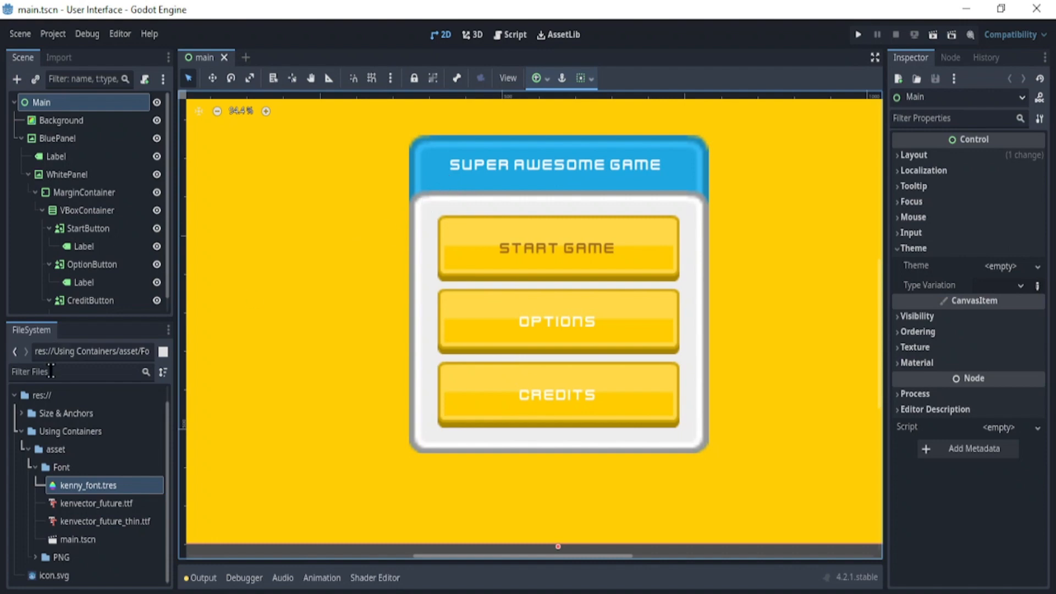
Check the project-wide font in the Size & Anchors main scene and in a test run of the project, closing both
click(21, 413)
double_click(48, 432)
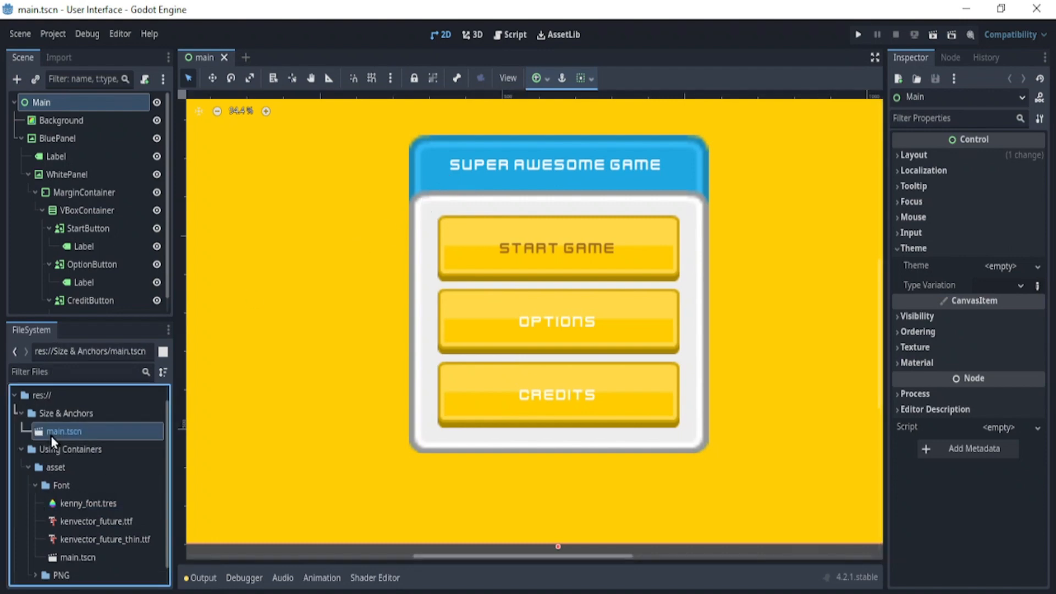
scroll(551, 404, down, 2)
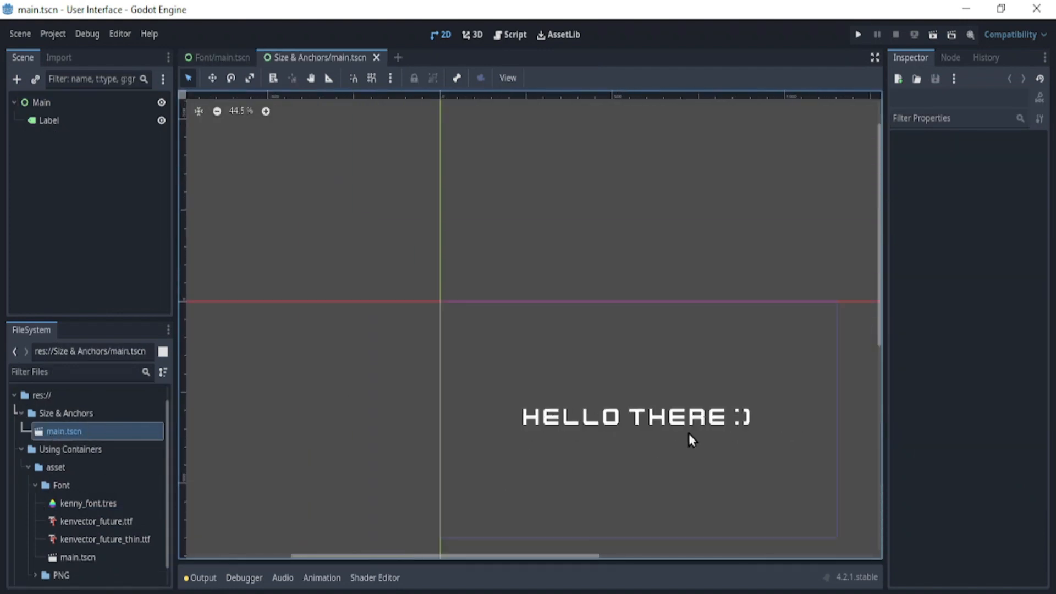
scroll(689, 434, up, 2)
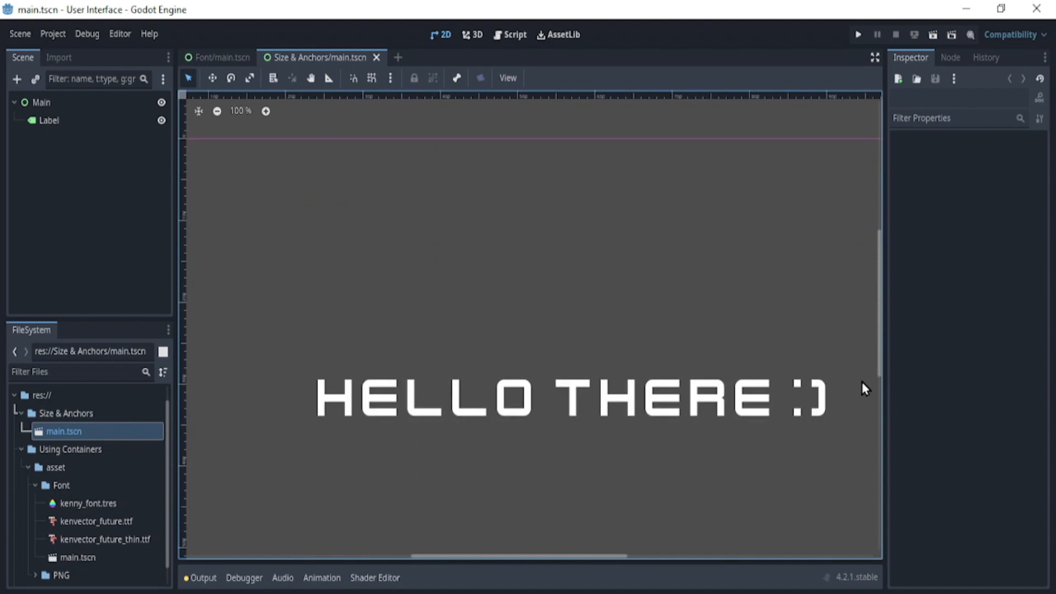
click(376, 58)
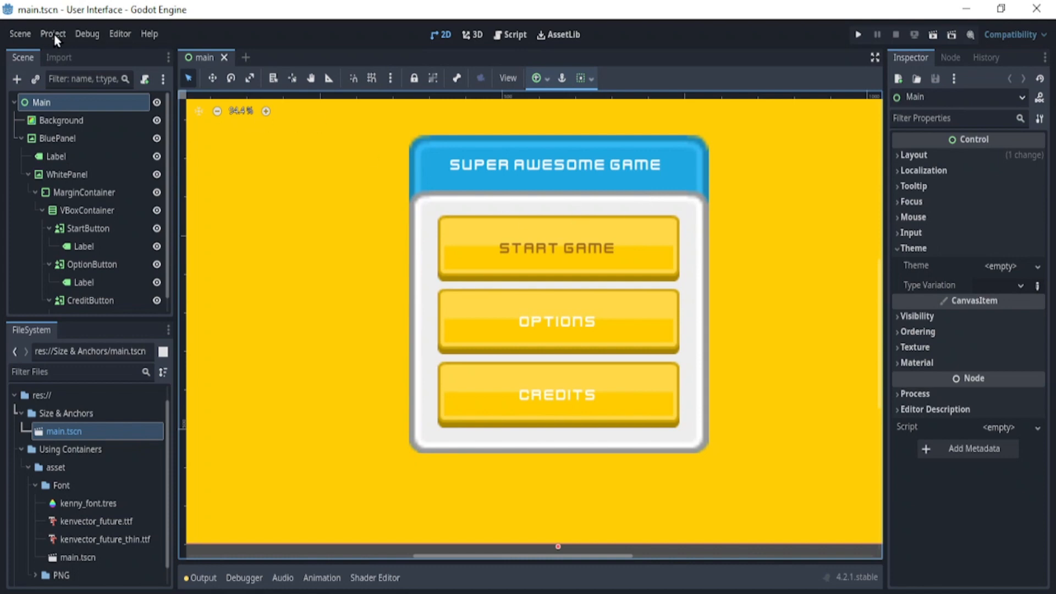
key(F5)
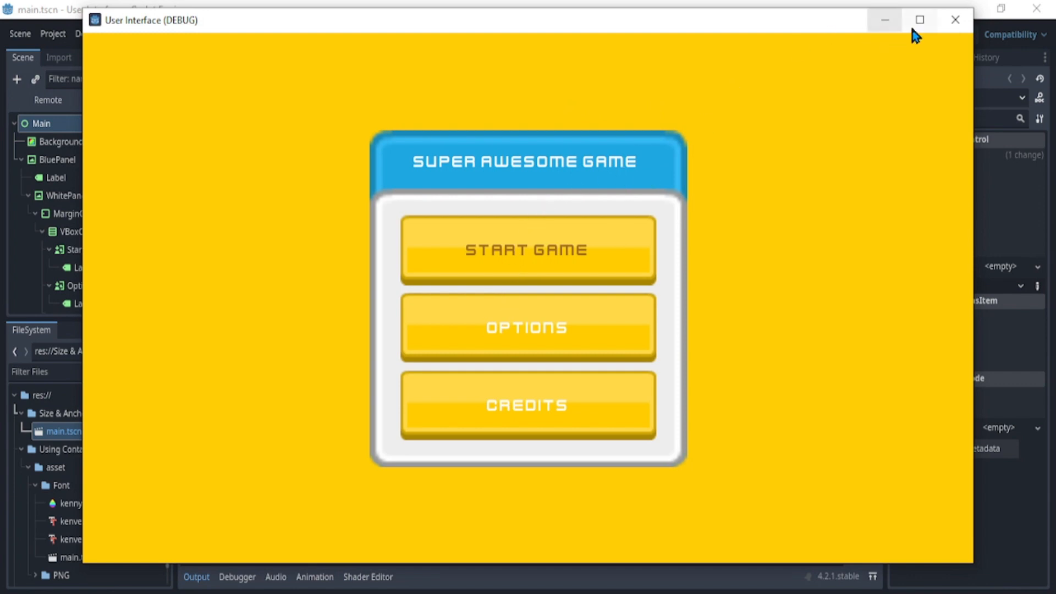
click(958, 20)
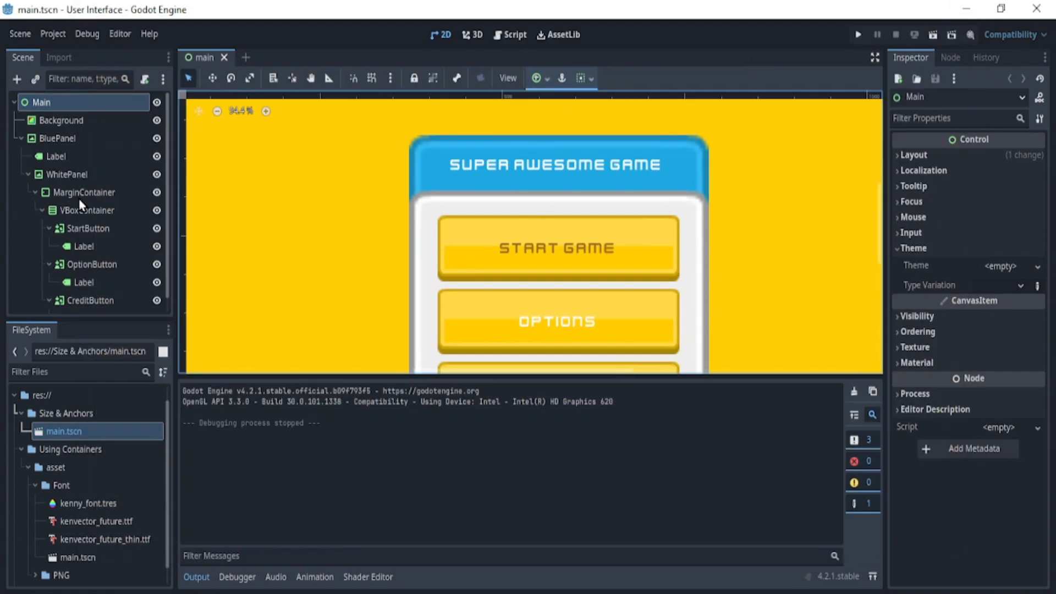
Set the Normal texture of OptionButton and CreditButton together to blue_button00.png from the PNG folder
click(81, 265)
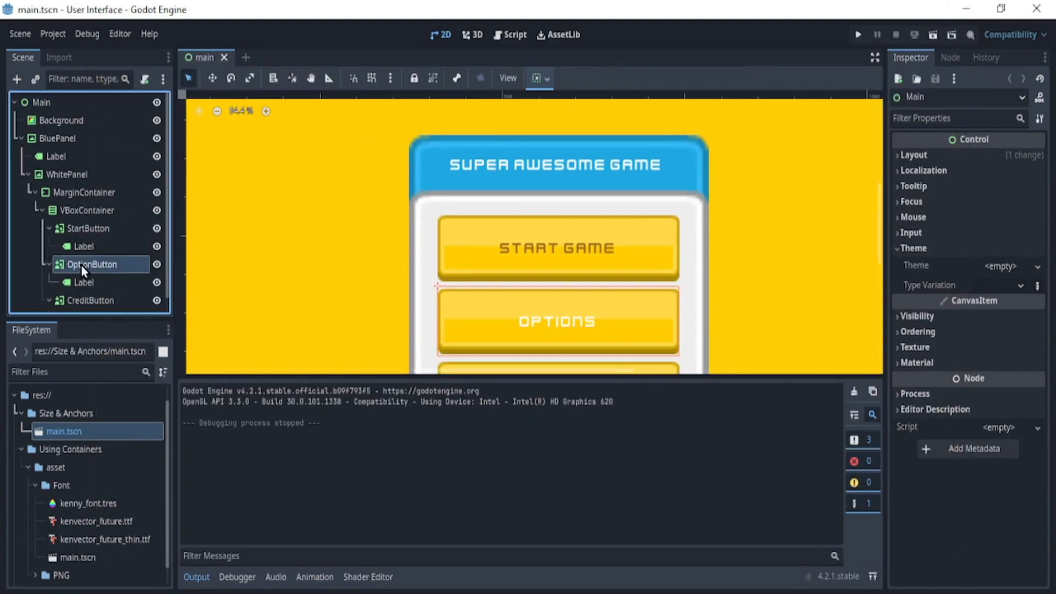
ctrl+click(82, 302)
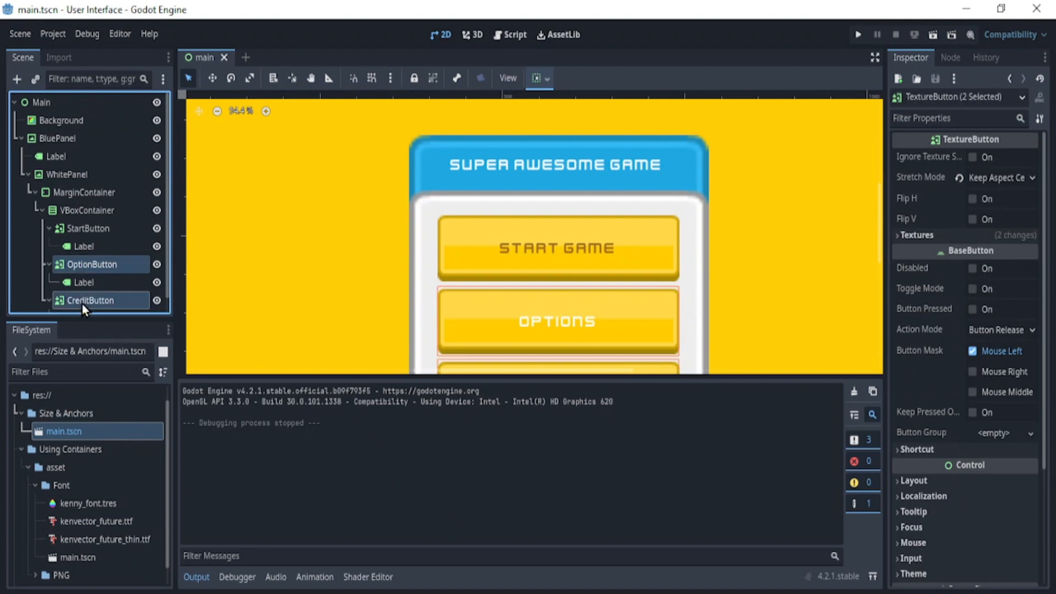
click(53, 34)
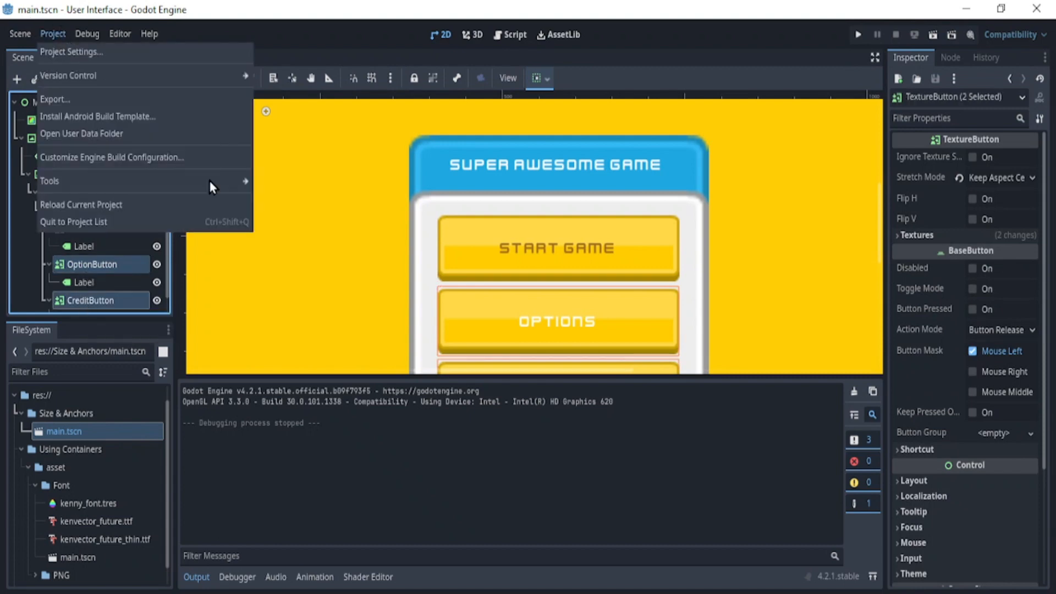
click(111, 300)
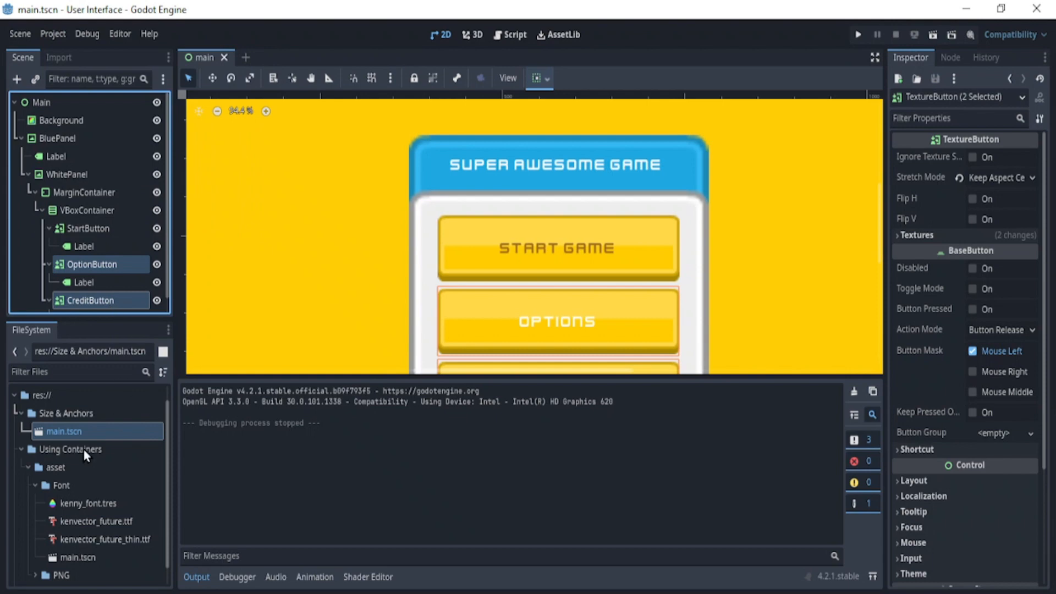
scroll(73, 509, down, 1)
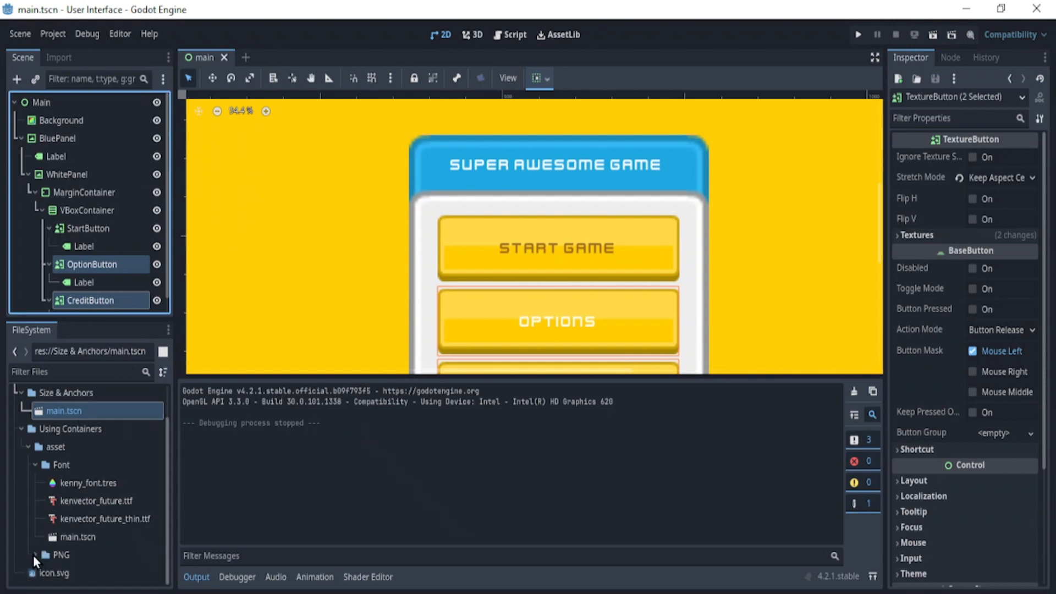
click(34, 555)
scroll(91, 553, down, 10)
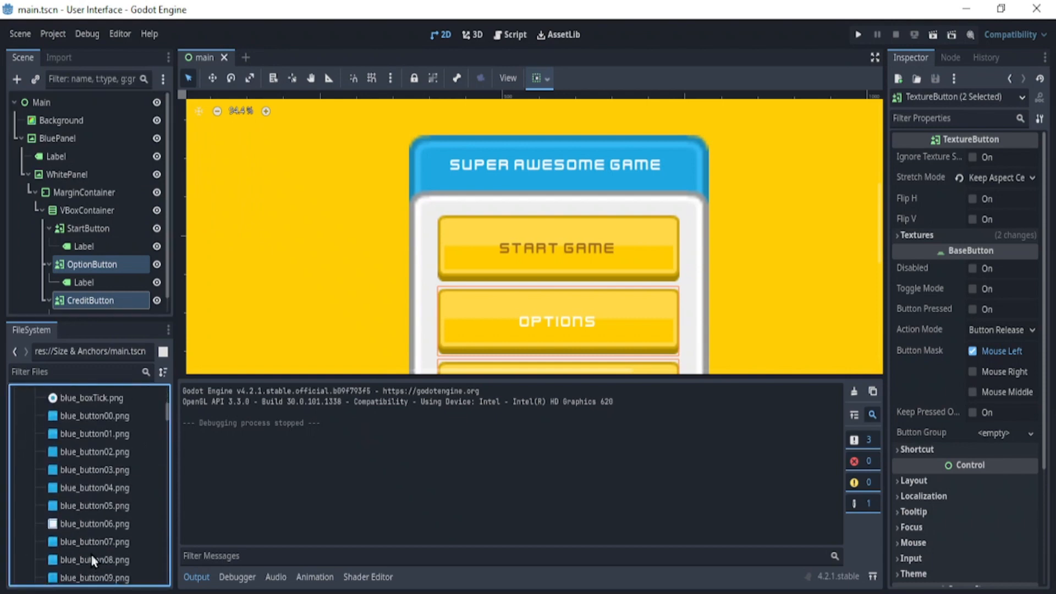
scroll(123, 500, down, 2)
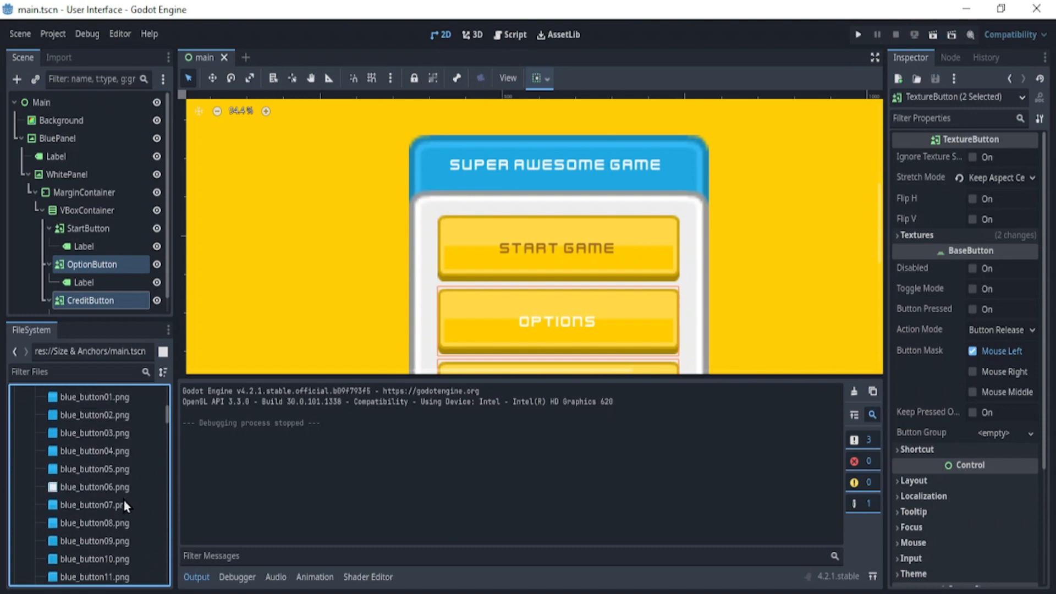
scroll(124, 501, up, 2)
click(929, 237)
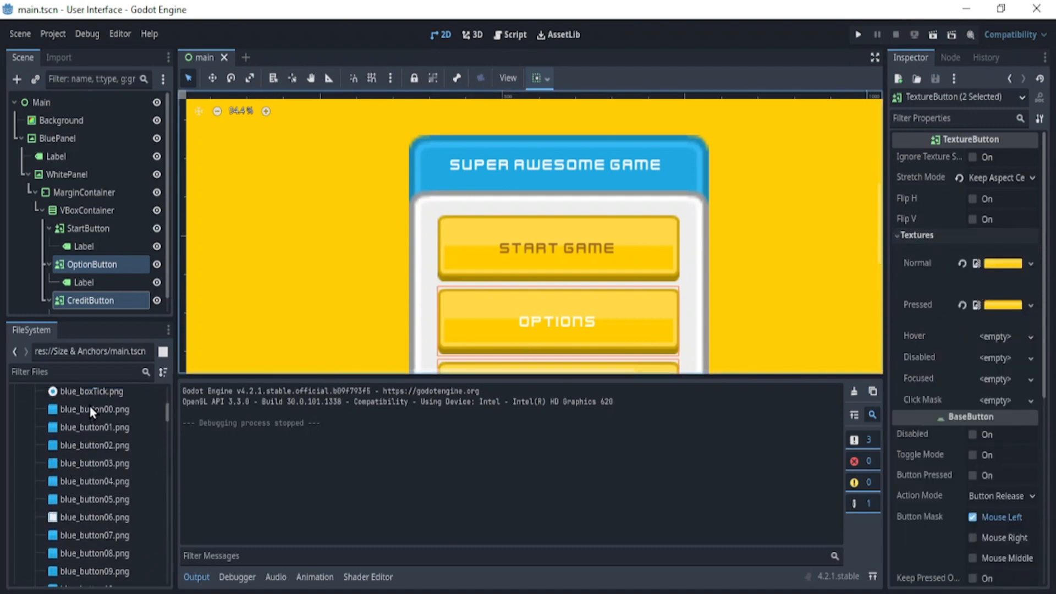
drag(93, 411, 1000, 263)
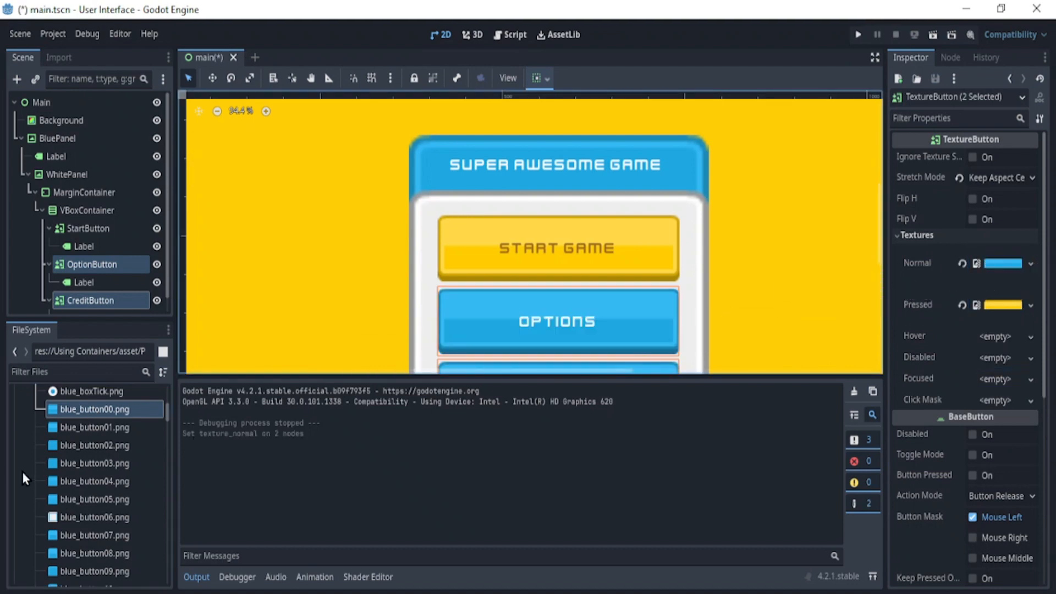
Set the Pressed texture of both selected buttons to blue_button01.png, collapse the output log and save the scene
drag(110, 428, 989, 308)
scroll(483, 305, down, 2)
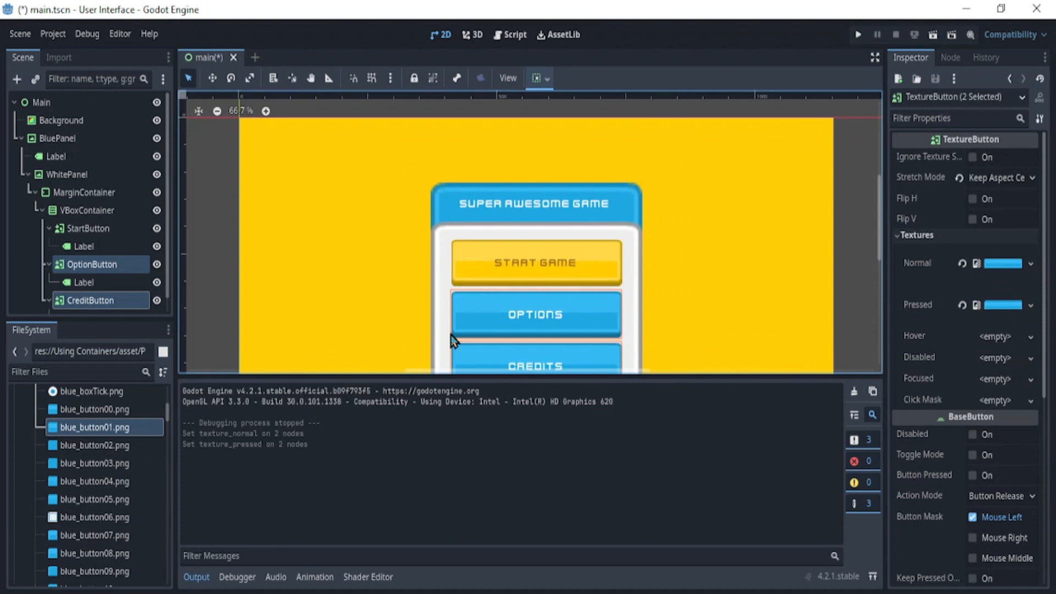
click(197, 577)
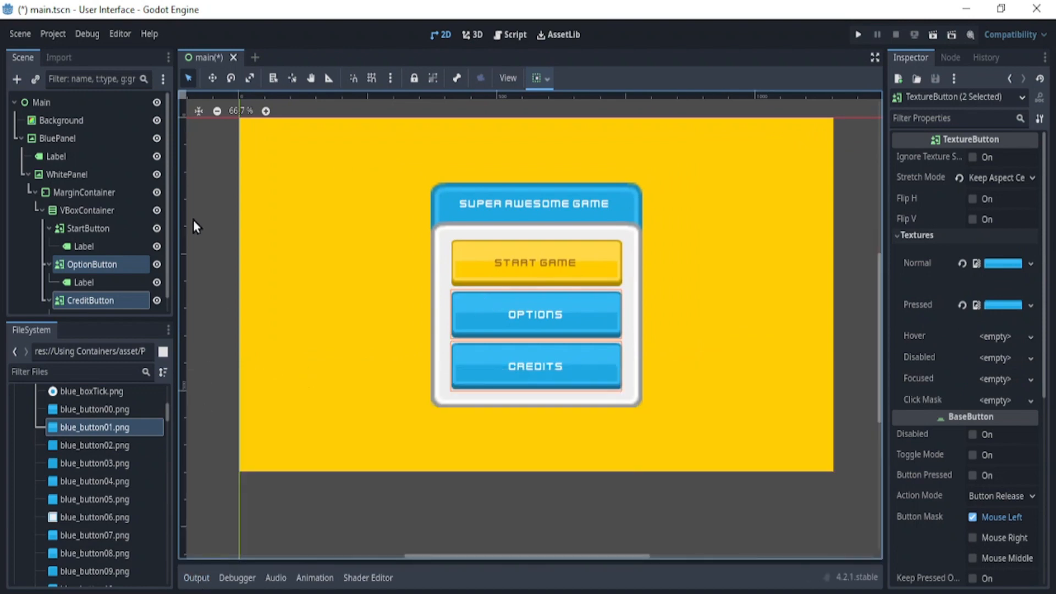
key(ctrl+s)
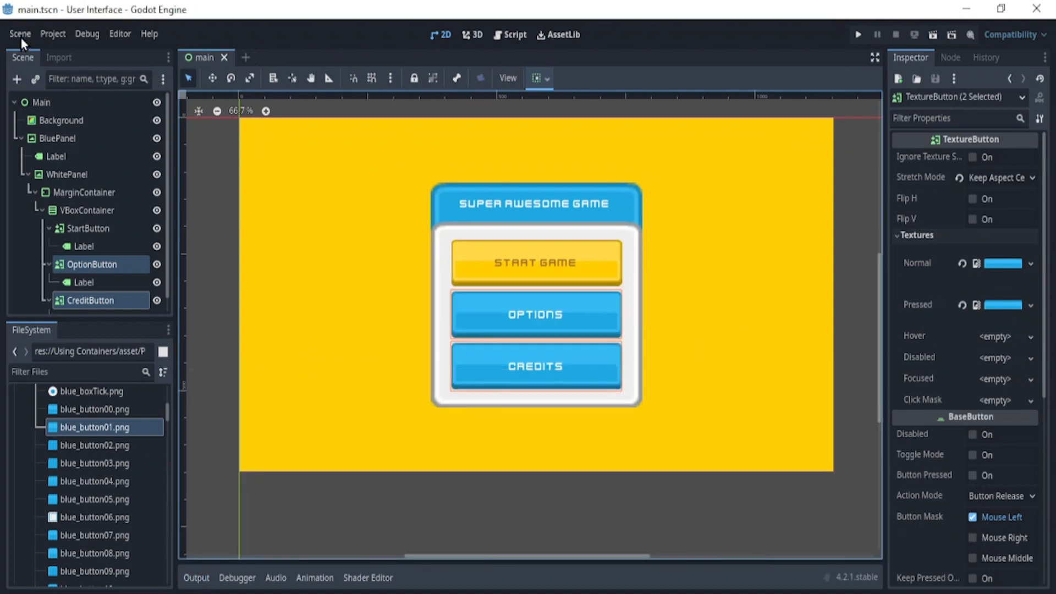
Reset the custom font in the project's GUI theme settings, then save and restart the editor
click(54, 33)
click(65, 52)
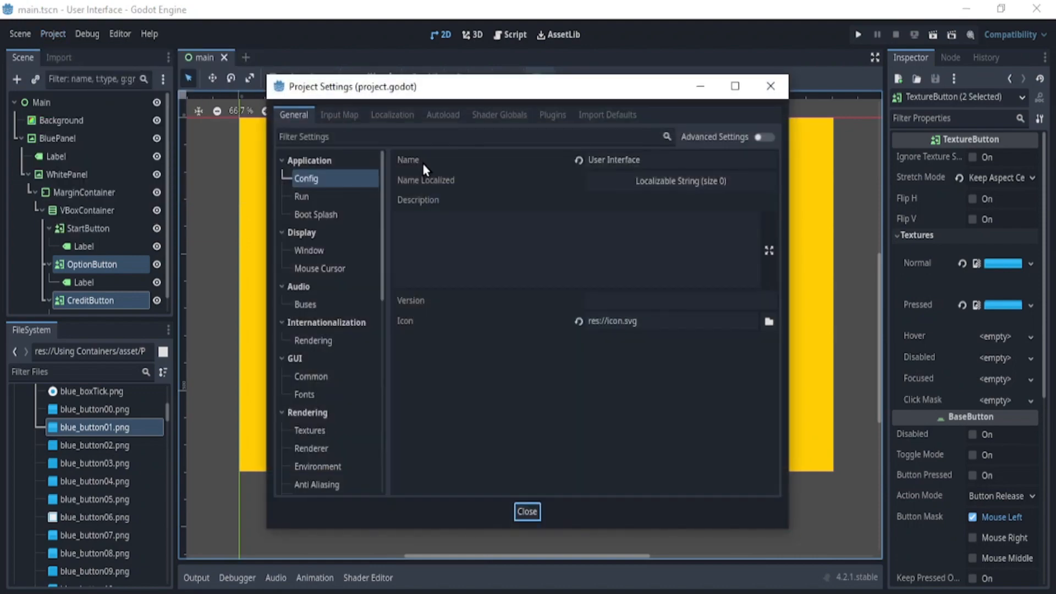
text(them)
click(740, 483)
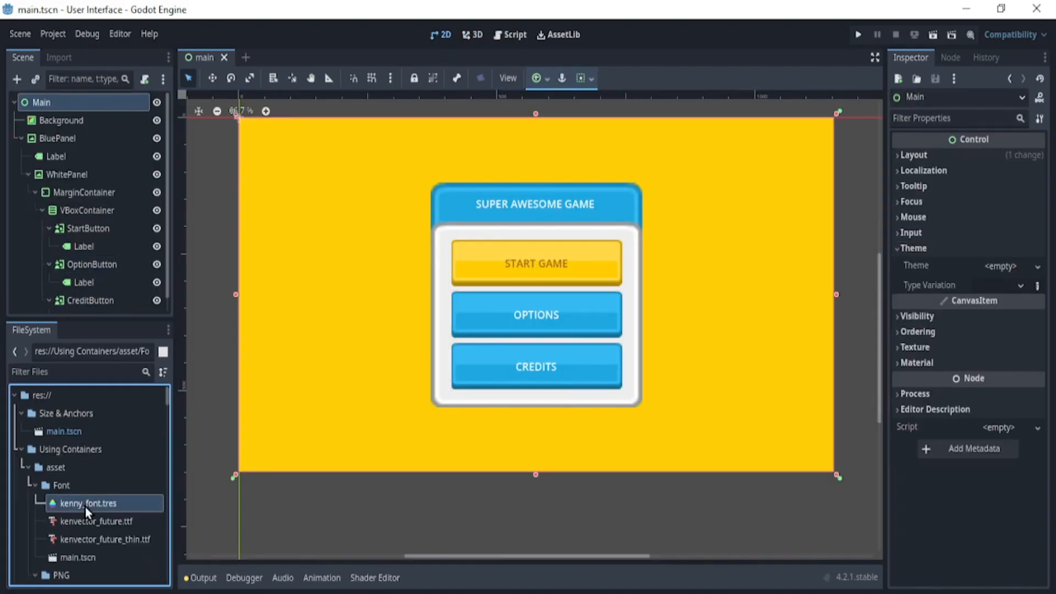
Assign kenny_font.tres as the Main node's theme
drag(87, 505, 1006, 266)
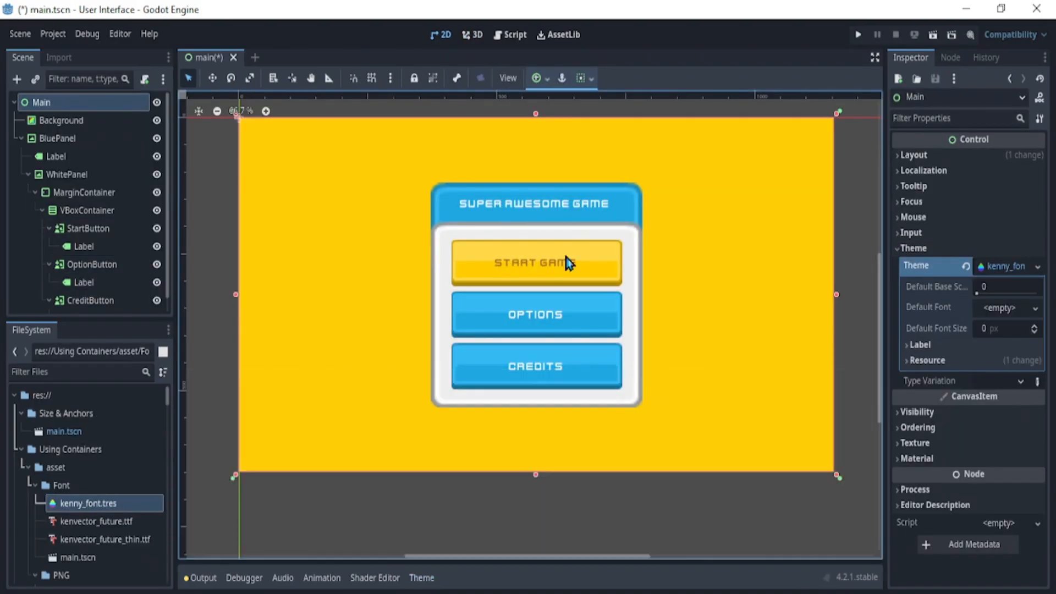
scroll(495, 156, up, 2)
Run the project and test the menu layout by maximizing, restoring and narrowing the game window
key(F5)
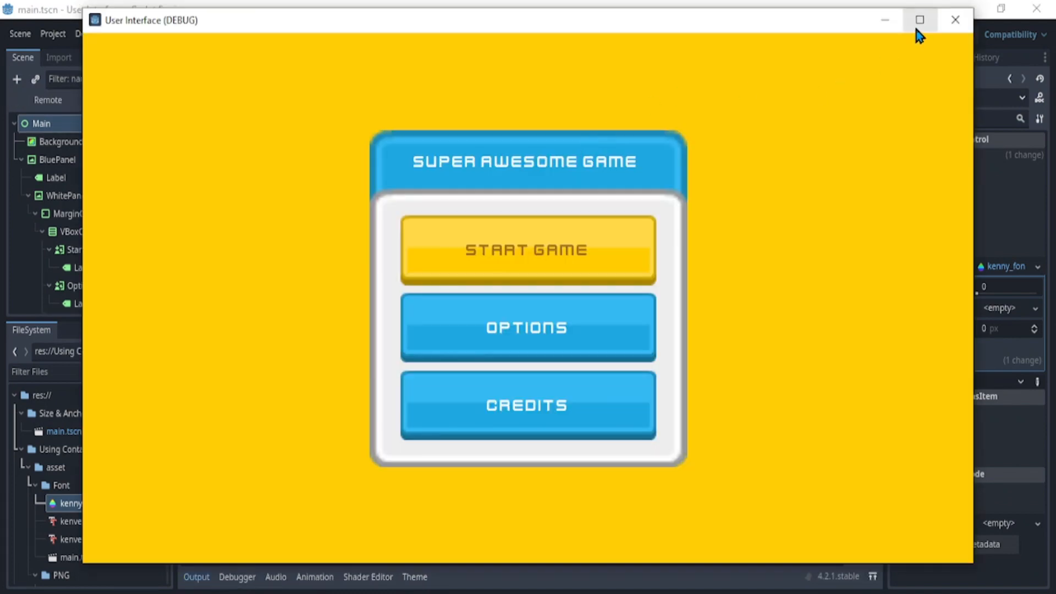
click(919, 20)
click(999, 7)
drag(972, 149, 668, 171)
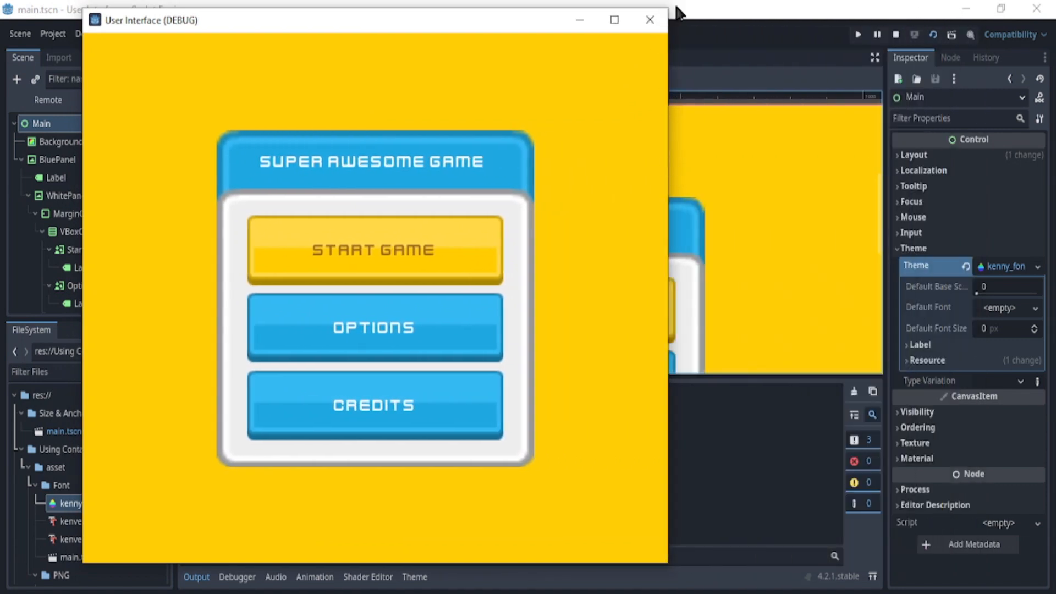